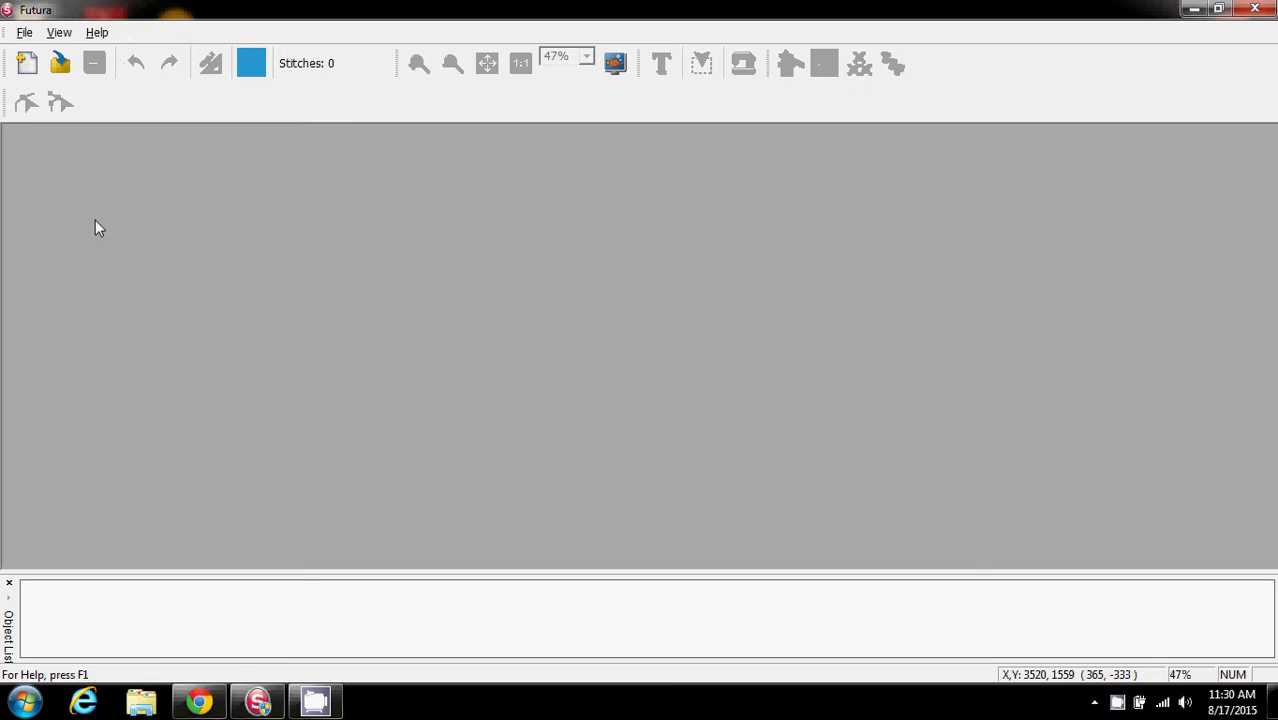
Create a new blank design and bring up the Design Browser.
{"action": "left_click", "coordinate": [26, 66]}
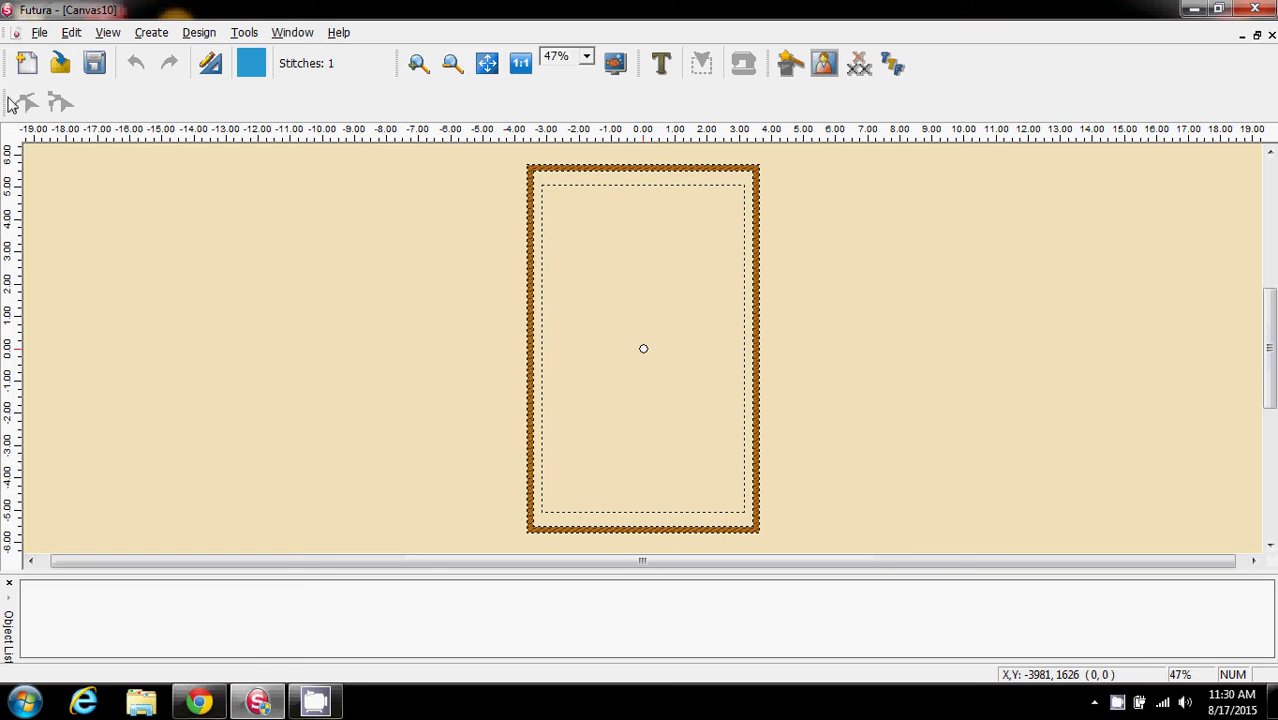
{"action": "left_click", "coordinate": [40, 33]}
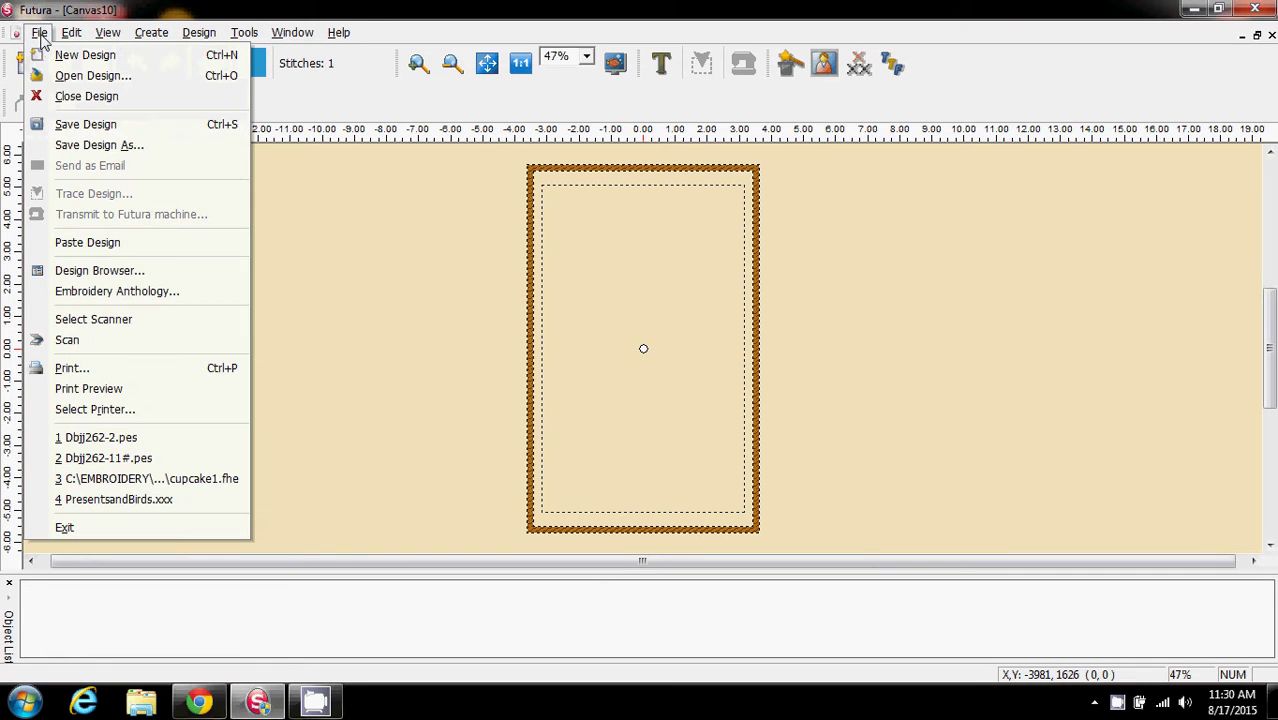
{"action": "left_click", "coordinate": [76, 271]}
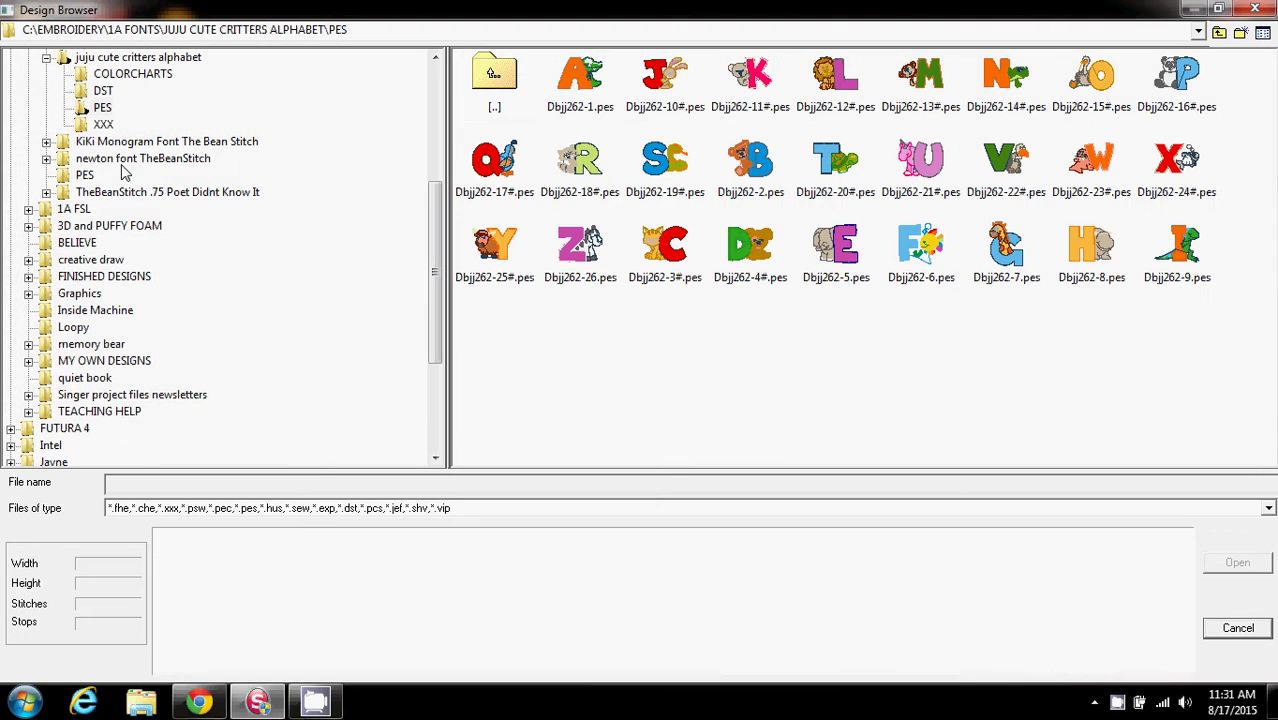
Open the koala letter K design Dbjj262-11#.pes from the PES folder of the juju cute critters alphabet in 1A FONTS.
{"action": "left_click_drag", "start_coordinate": [437, 276], "coordinate": [437, 198]}
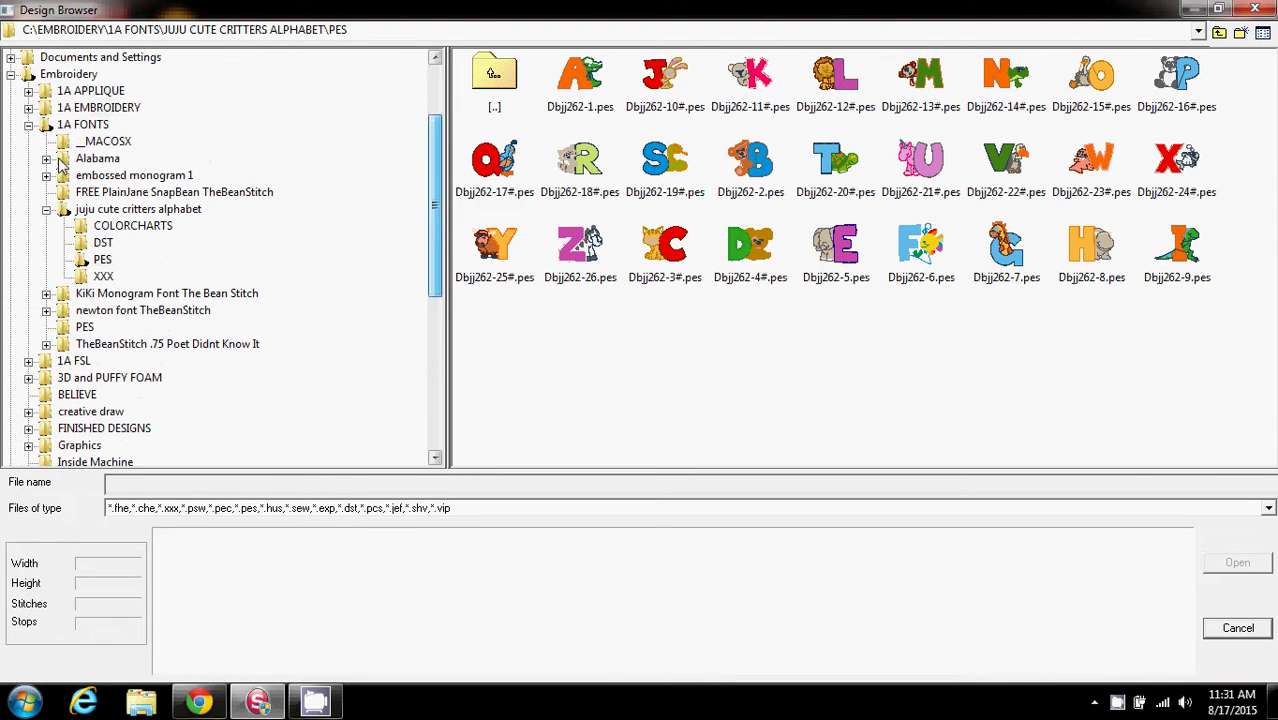
{"action": "left_click", "coordinate": [55, 128]}
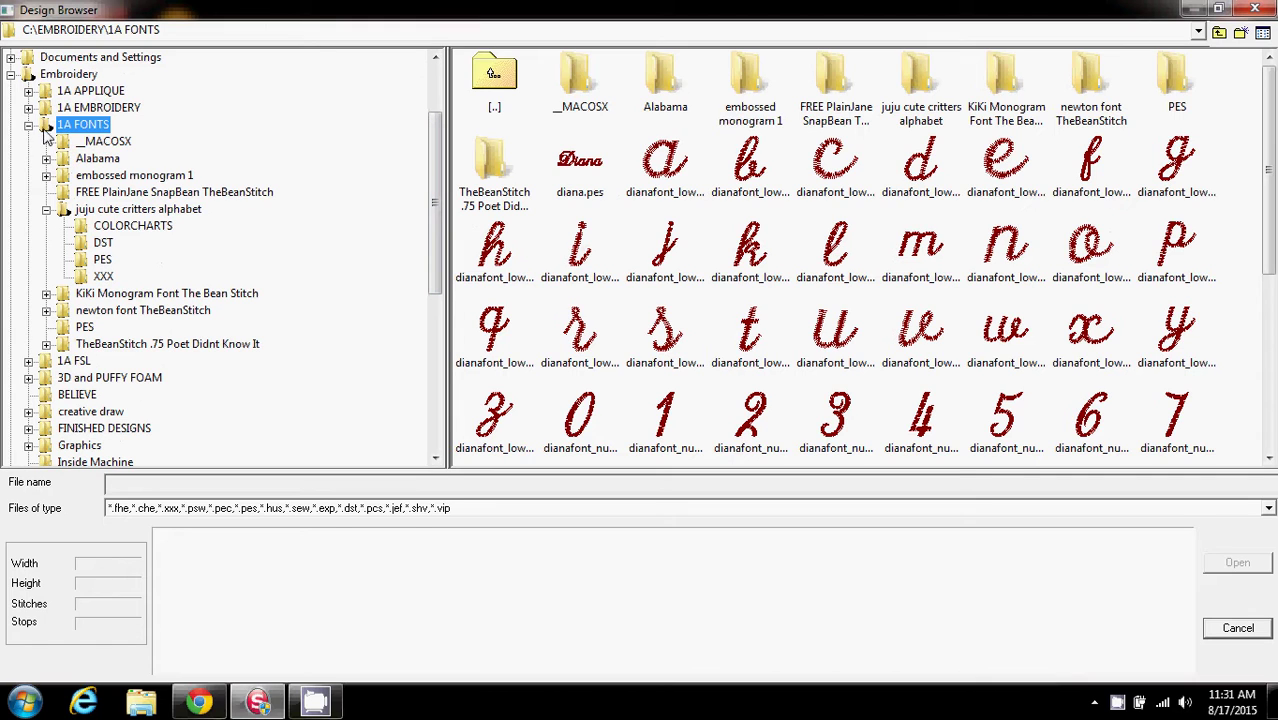
{"action": "left_click", "coordinate": [80, 209]}
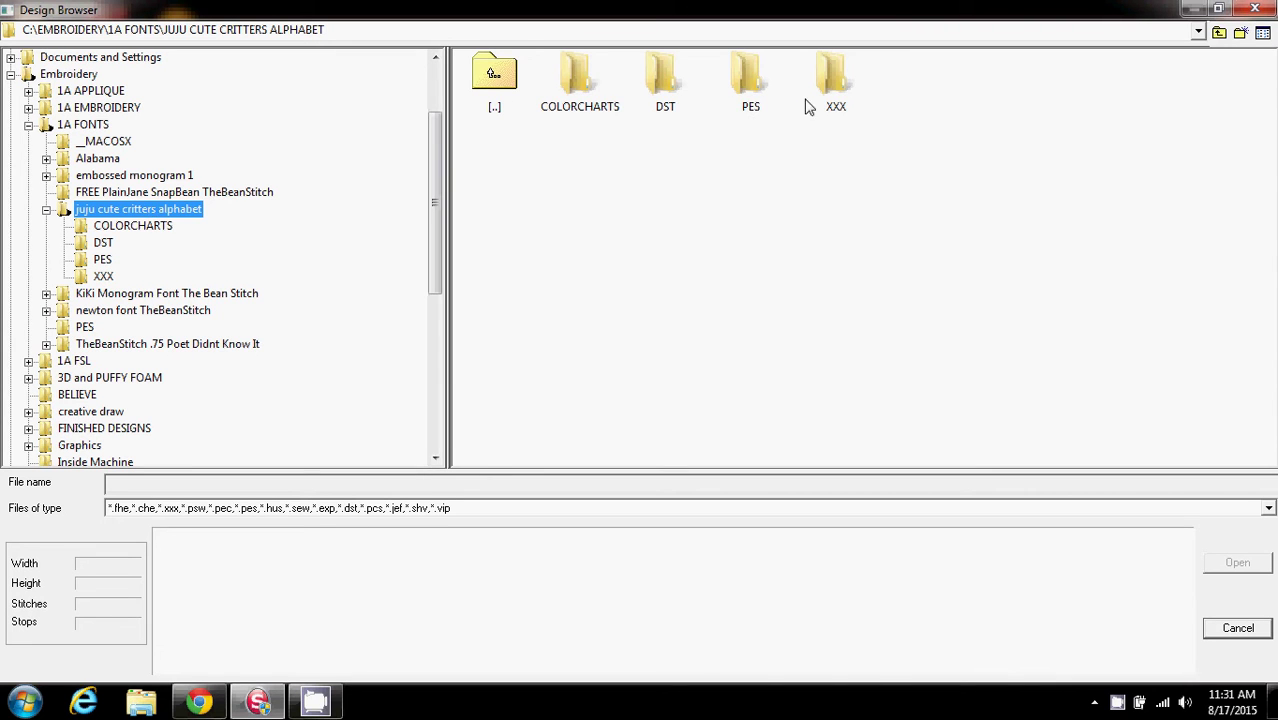
{"action": "left_click", "coordinate": [748, 80]}
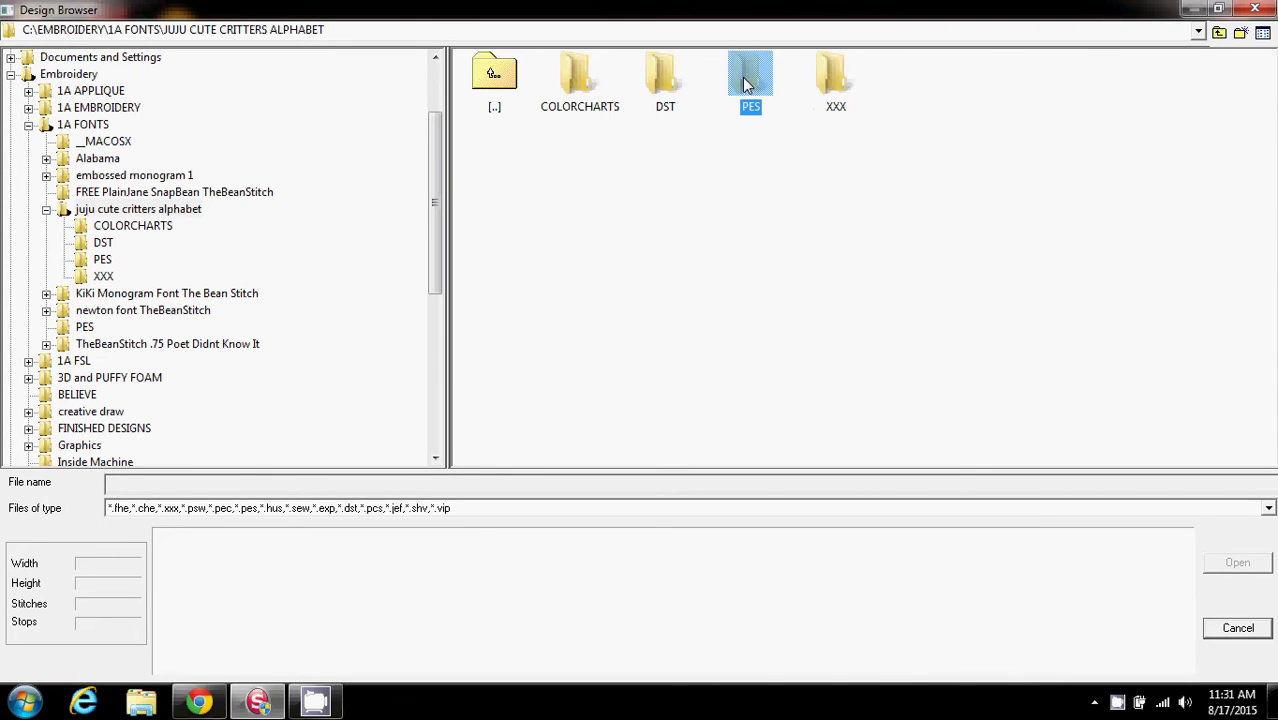
{"action": "double_click", "coordinate": [745, 85]}
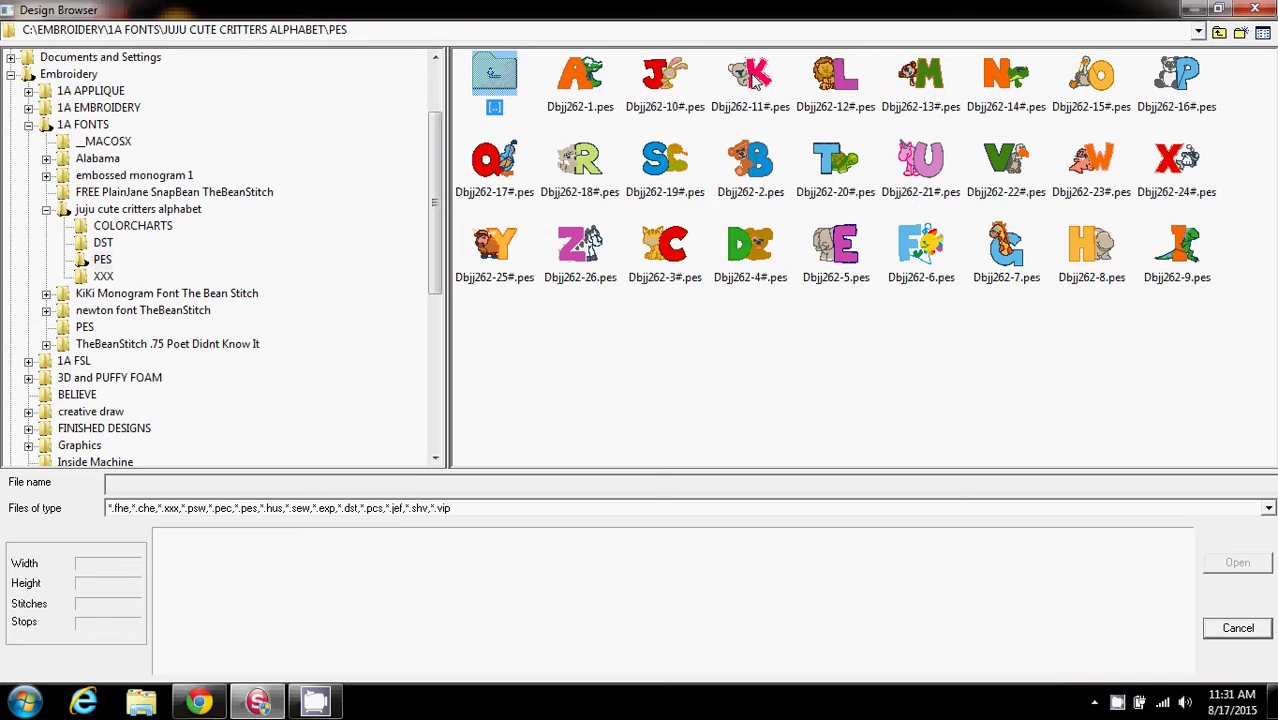
{"action": "left_click", "coordinate": [756, 83]}
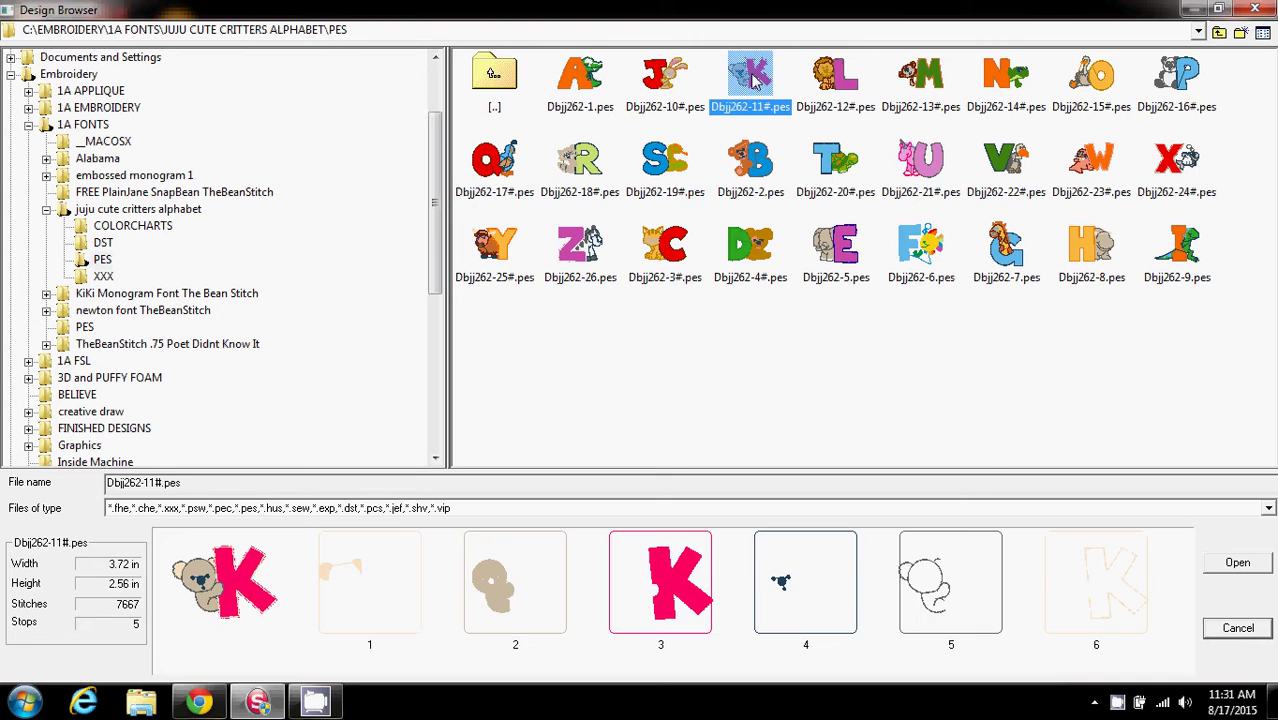
{"action": "left_click", "coordinate": [1236, 565]}
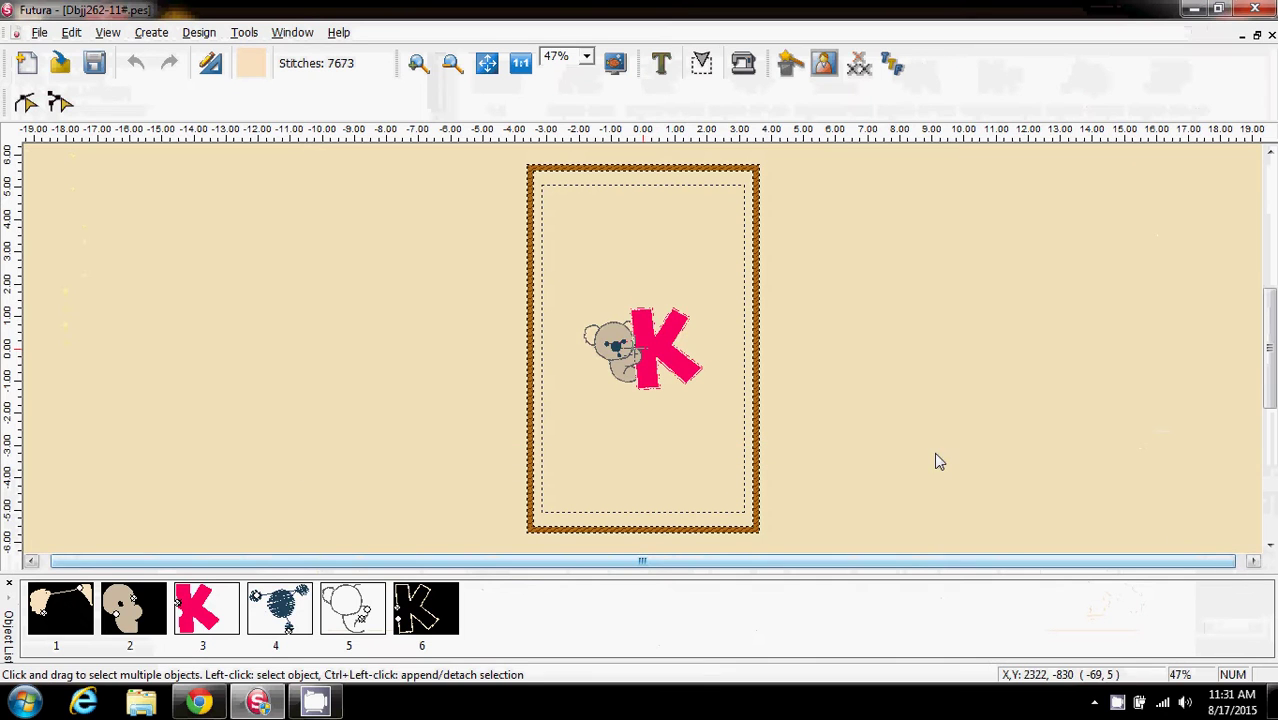
Select the whole koala K design and move it into the upper-left corner of the hoop's stitching area.
{"action": "left_click_drag", "start_coordinate": [552, 241], "coordinate": [736, 456]}
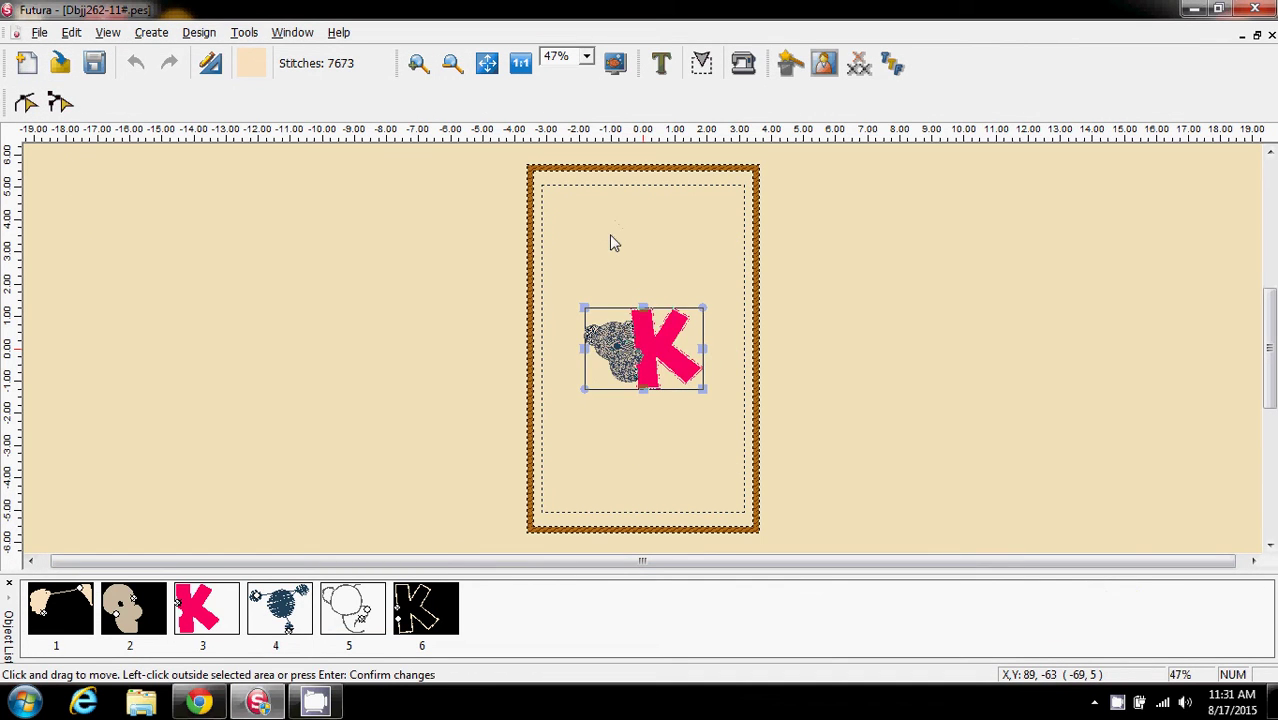
{"action": "key", "text": "ctrl+v"}
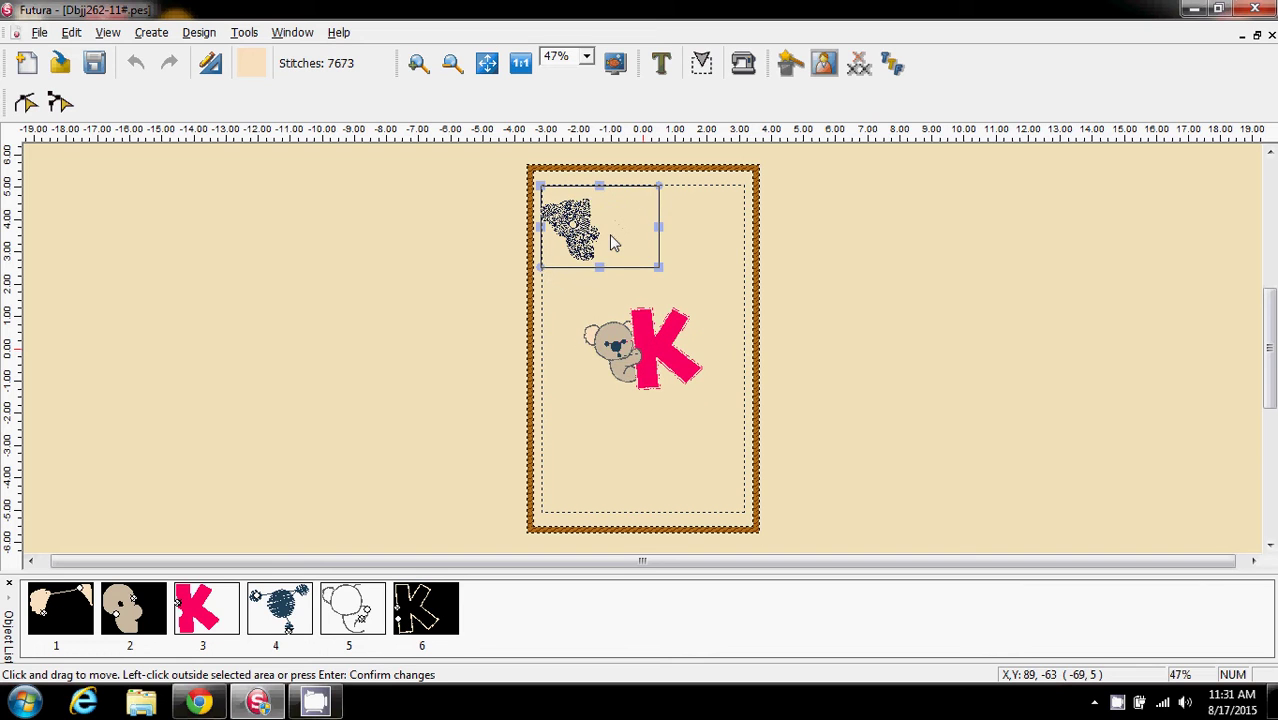
{"action": "left_click", "coordinate": [776, 340]}
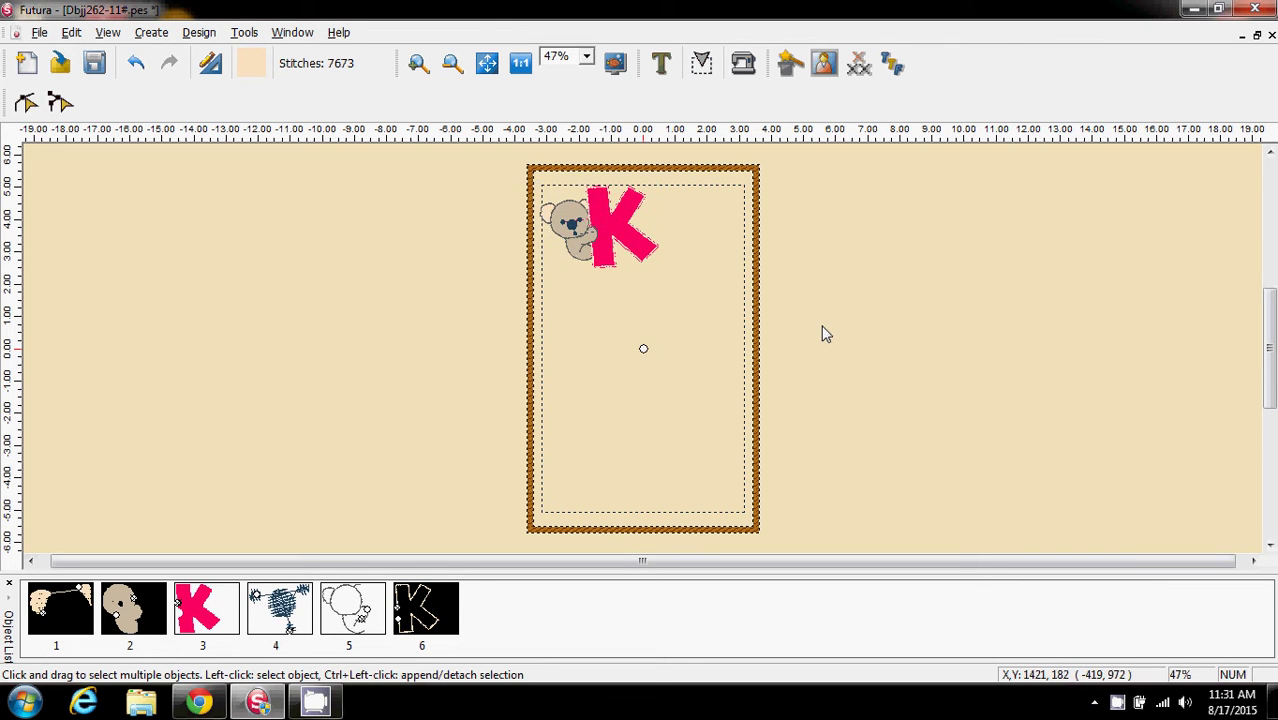
{"action": "left_click", "coordinate": [38, 33]}
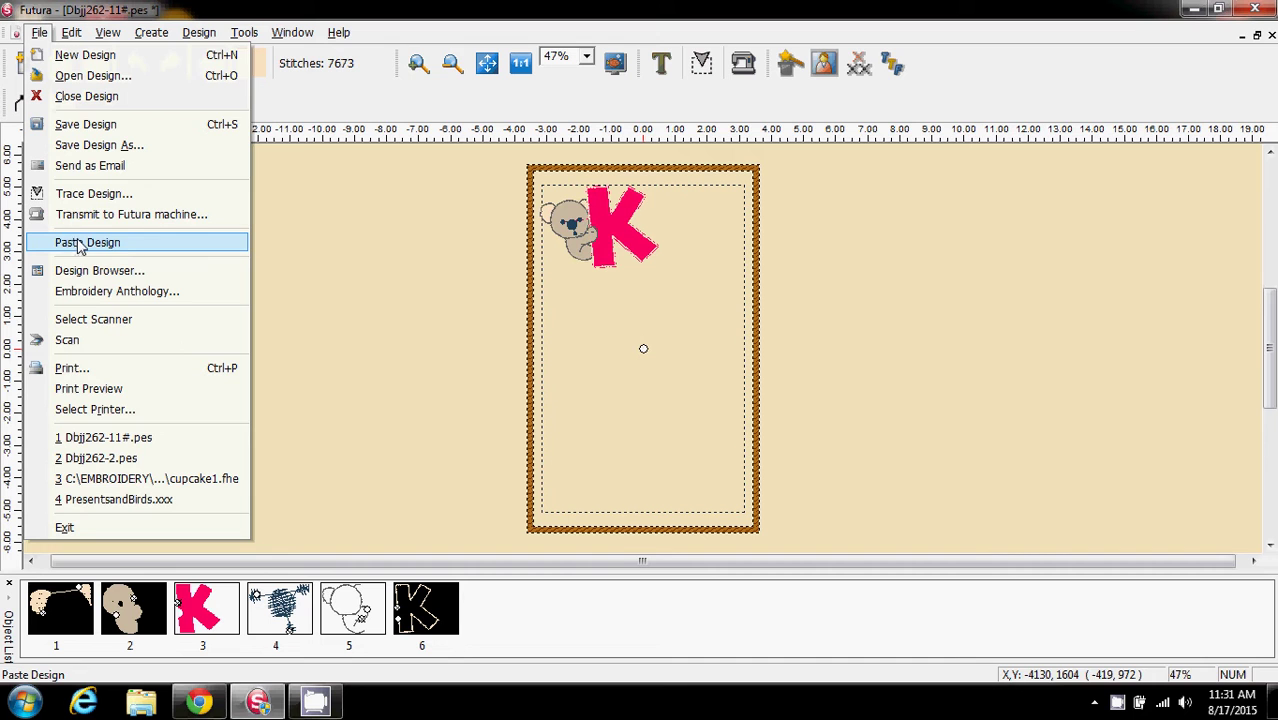
{"action": "left_click", "coordinate": [123, 243]}
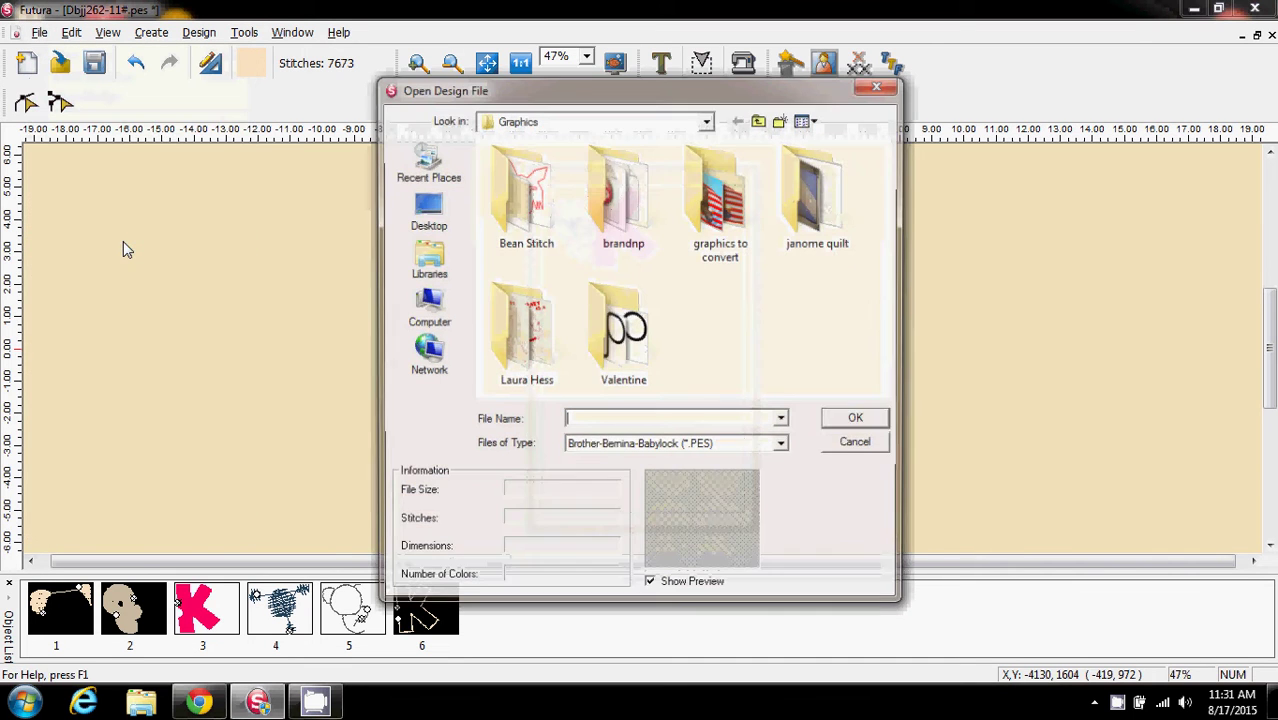
{"action": "left_click", "coordinate": [586, 121]}
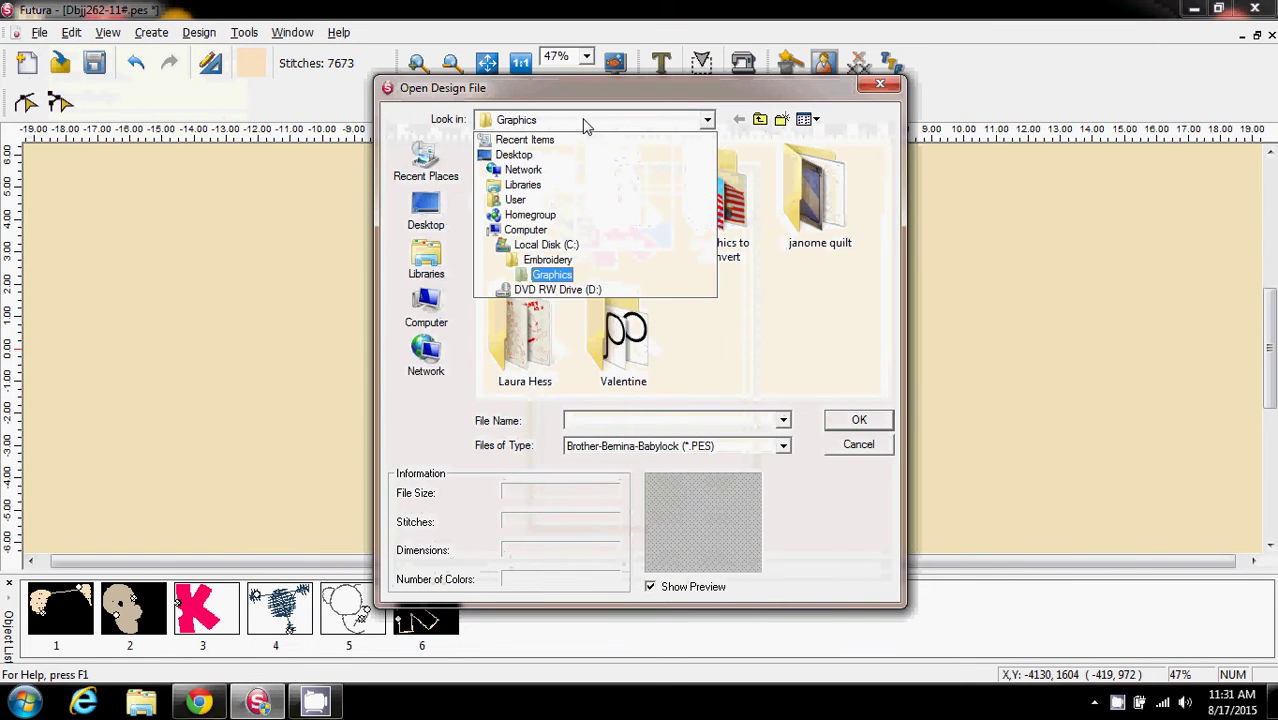
{"action": "left_click", "coordinate": [535, 258]}
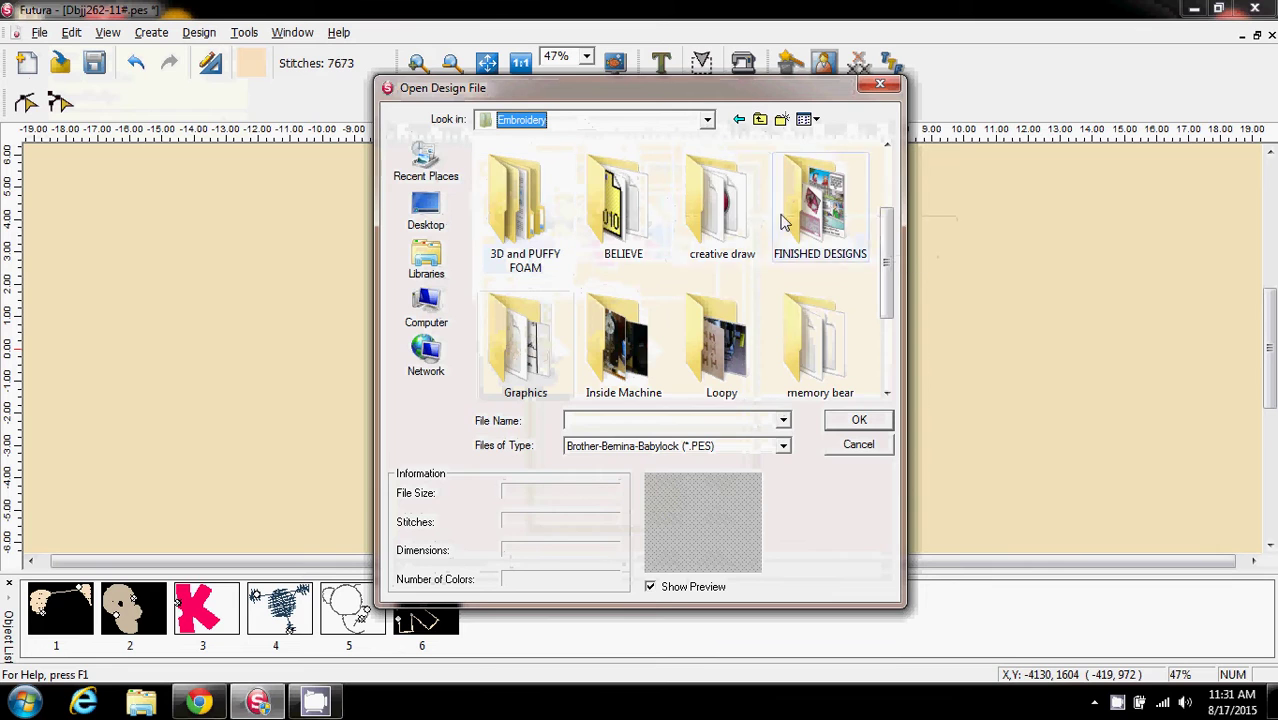
{"action": "scroll", "coordinate": [676, 224], "scroll_direction": "up", "scroll_amount": 1}
{"action": "double_click", "coordinate": [712, 207]}
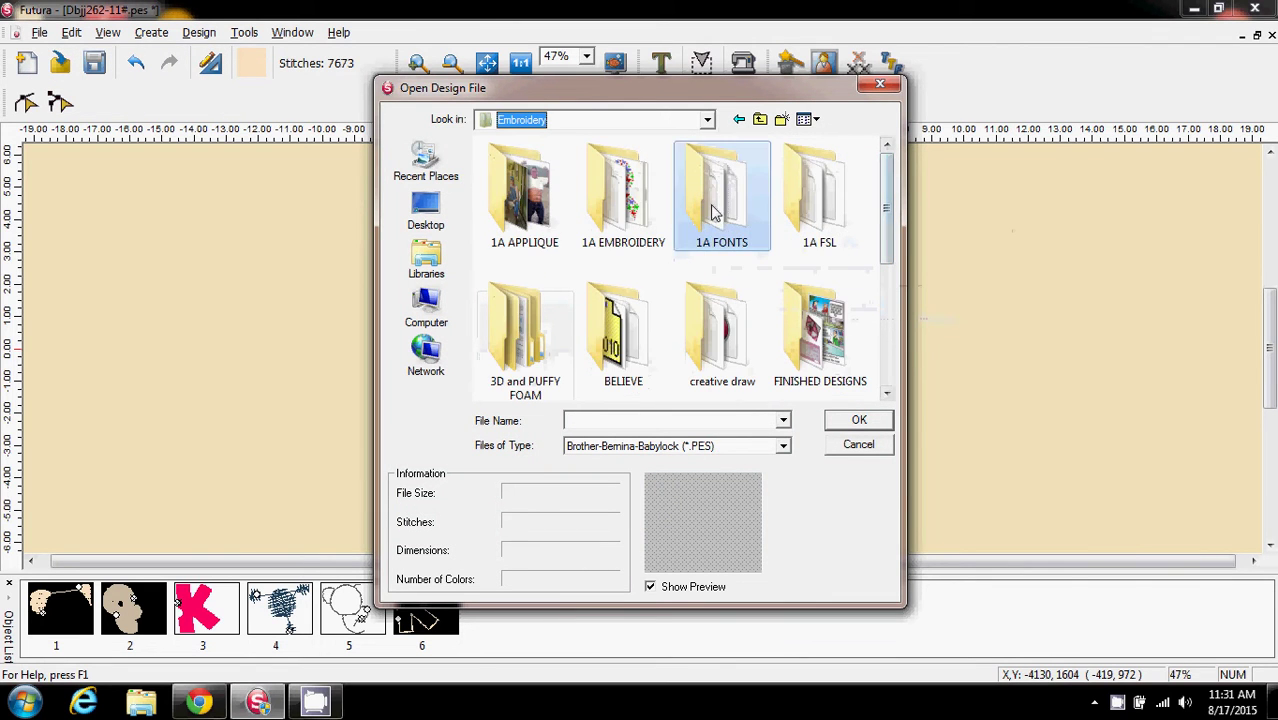
{"action": "double_click", "coordinate": [503, 240]}
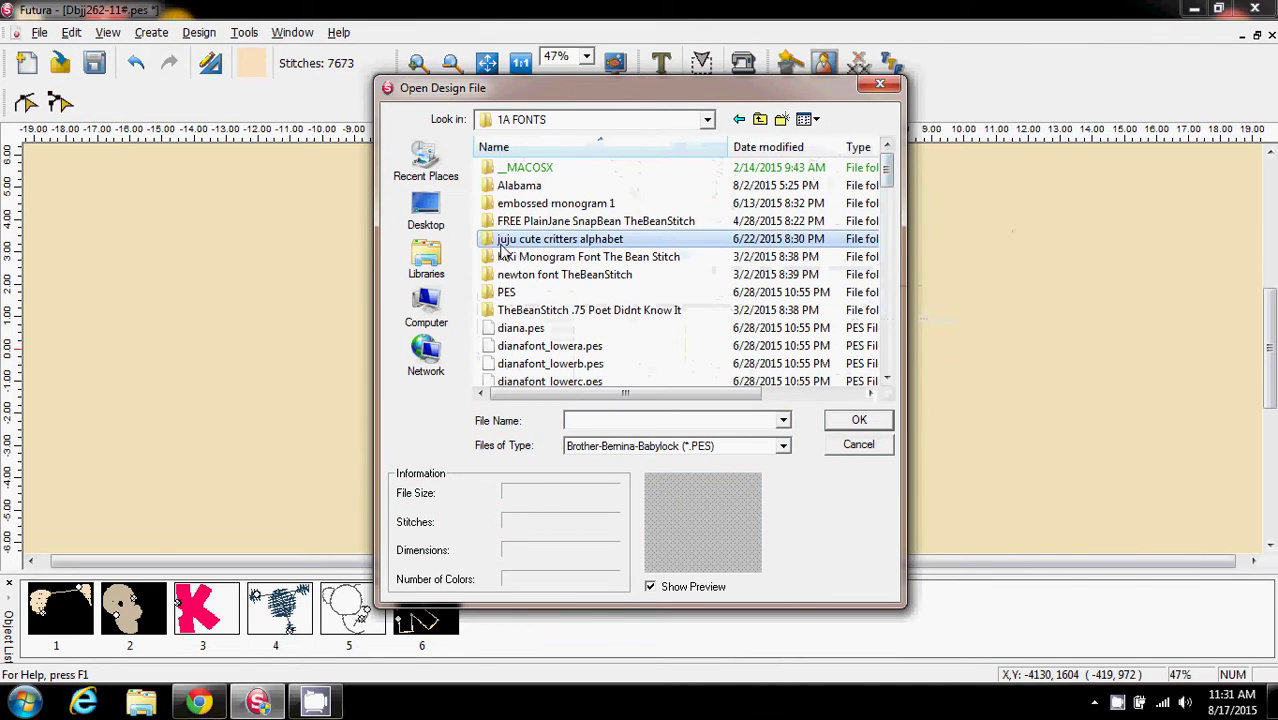
{"action": "double_click", "coordinate": [493, 204]}
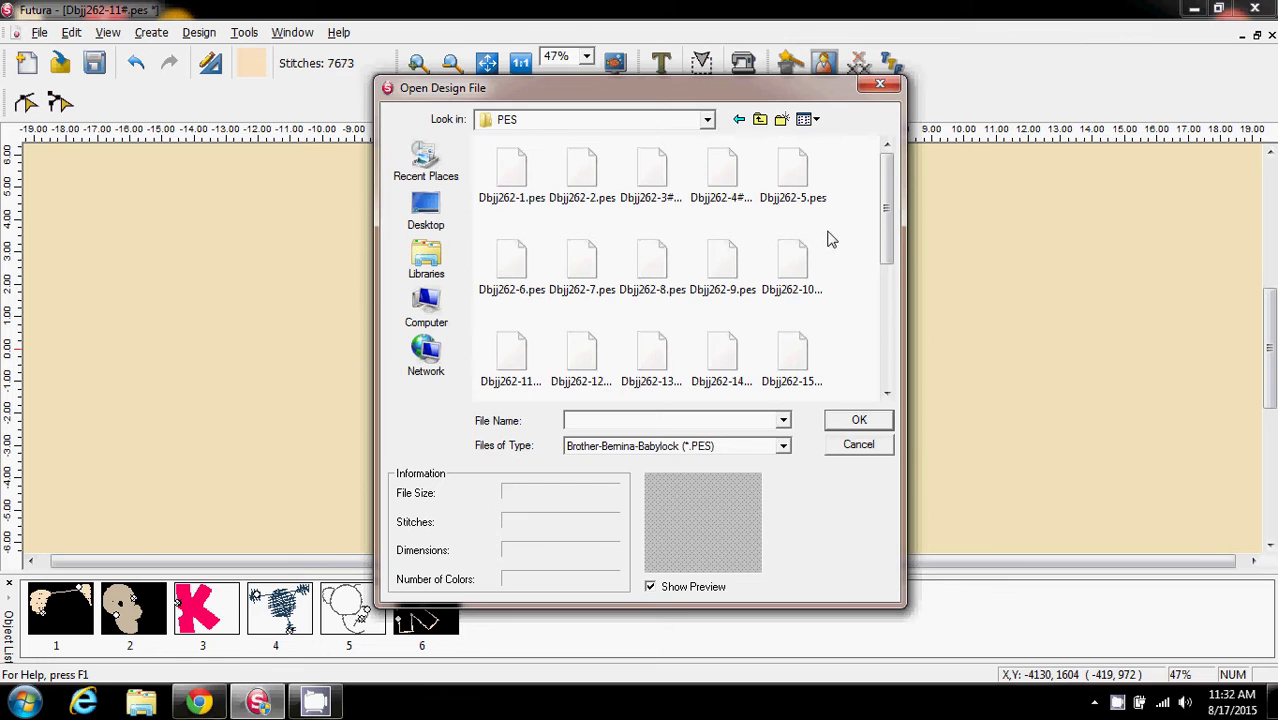
{"action": "left_click", "coordinate": [858, 445]}
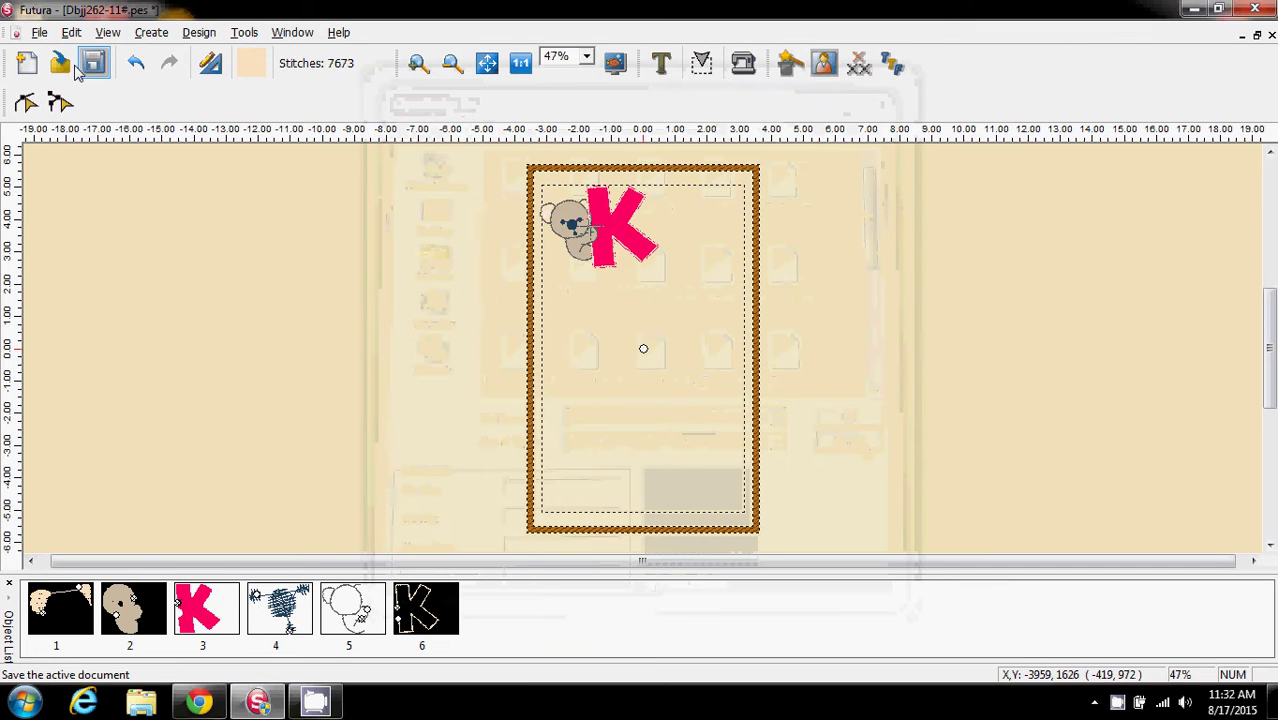
Open the bear letter B design Dbjj262-2.pes from the Design Browser's PES folder.
{"action": "left_click", "coordinate": [39, 32]}
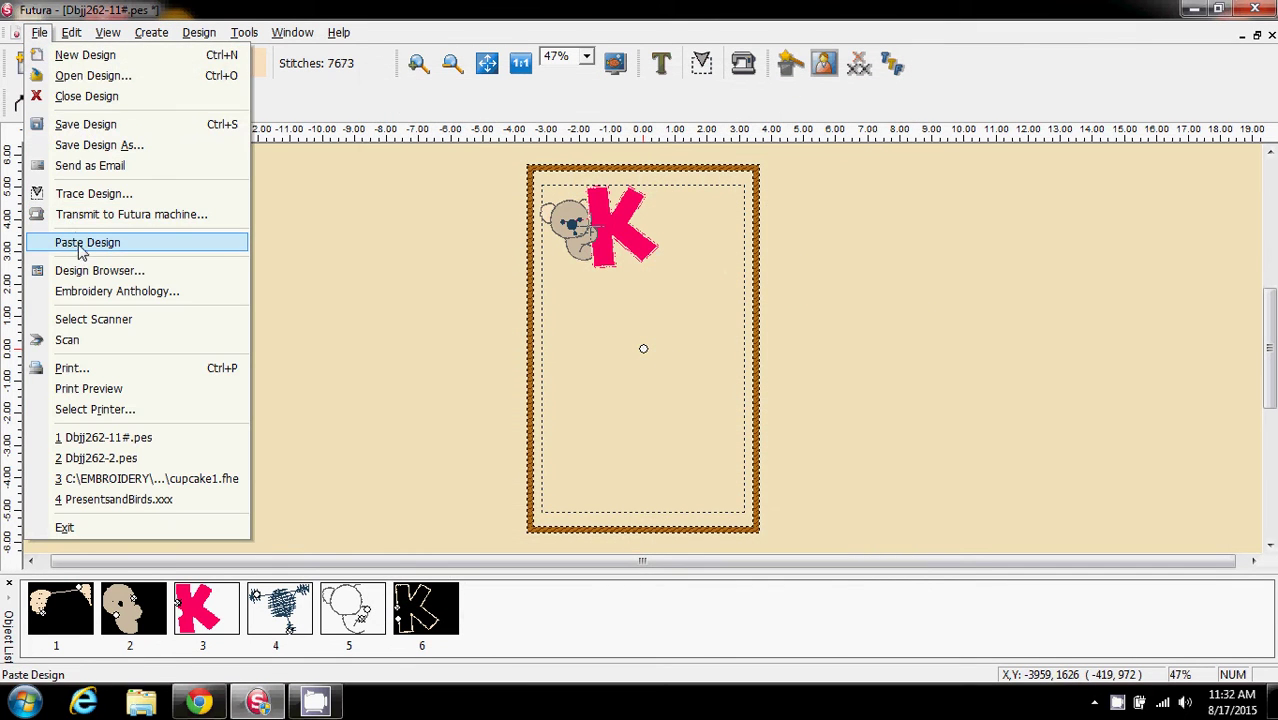
{"action": "left_click", "coordinate": [83, 272]}
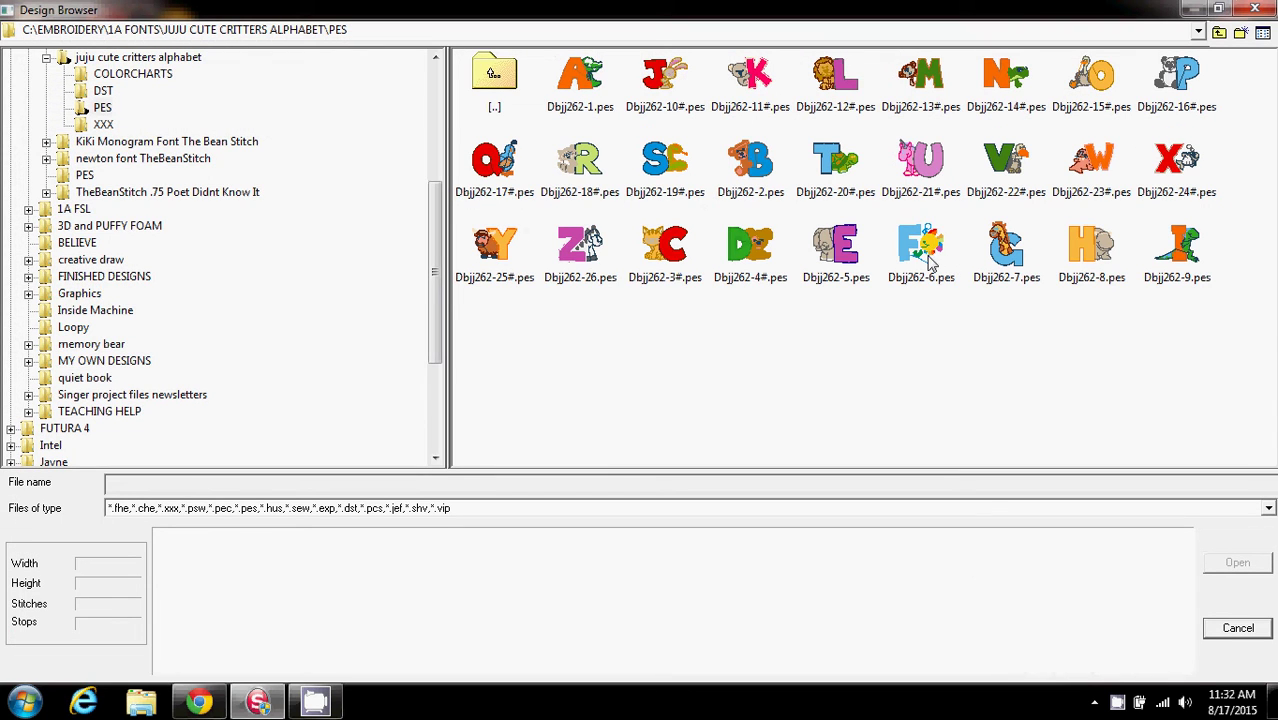
{"action": "left_click", "coordinate": [760, 172]}
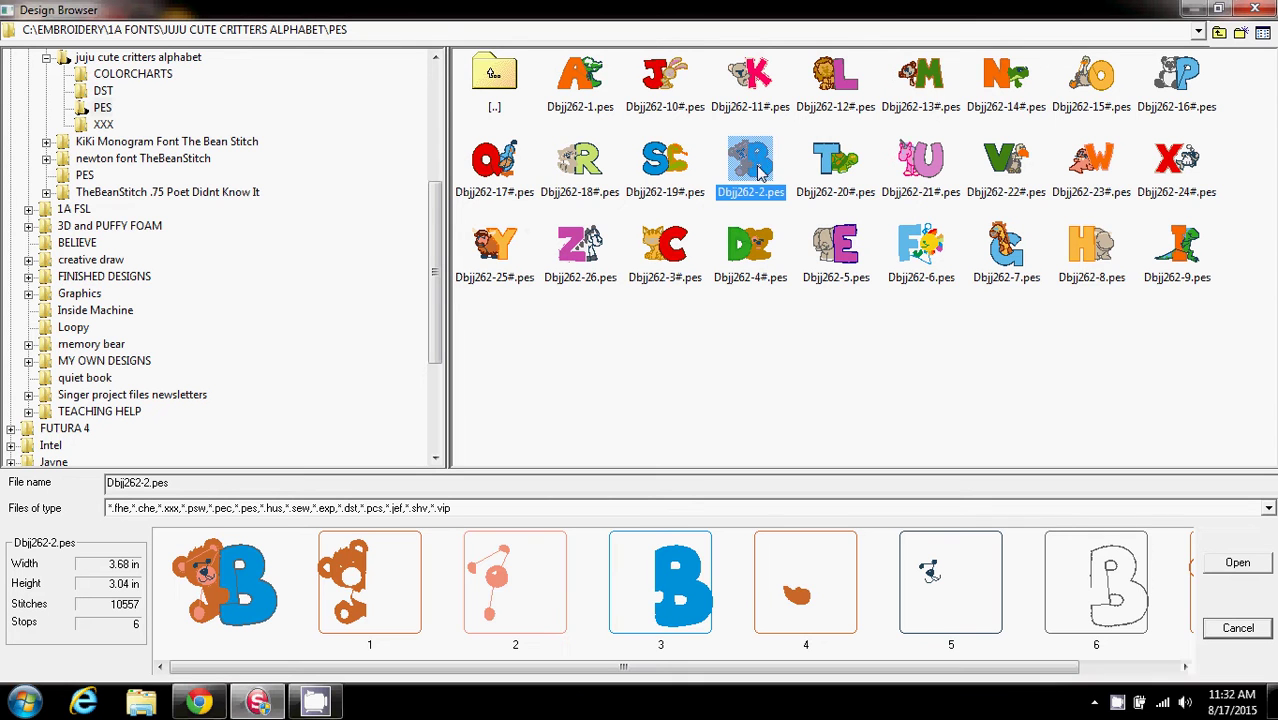
{"action": "left_click", "coordinate": [1238, 564]}
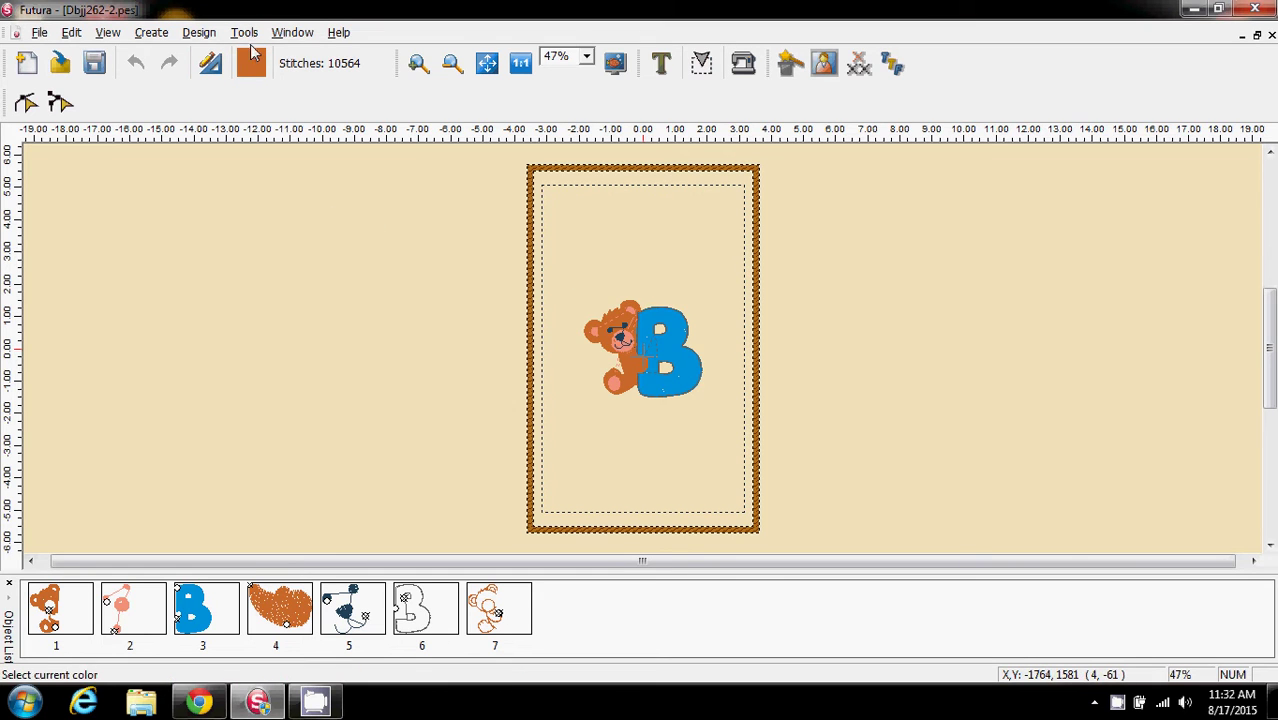
Switch to the Dbjj262-11#.pes design window to view it, and return to Dbjj262-2.pes.
{"action": "left_click", "coordinate": [294, 33]}
{"action": "left_click", "coordinate": [310, 155]}
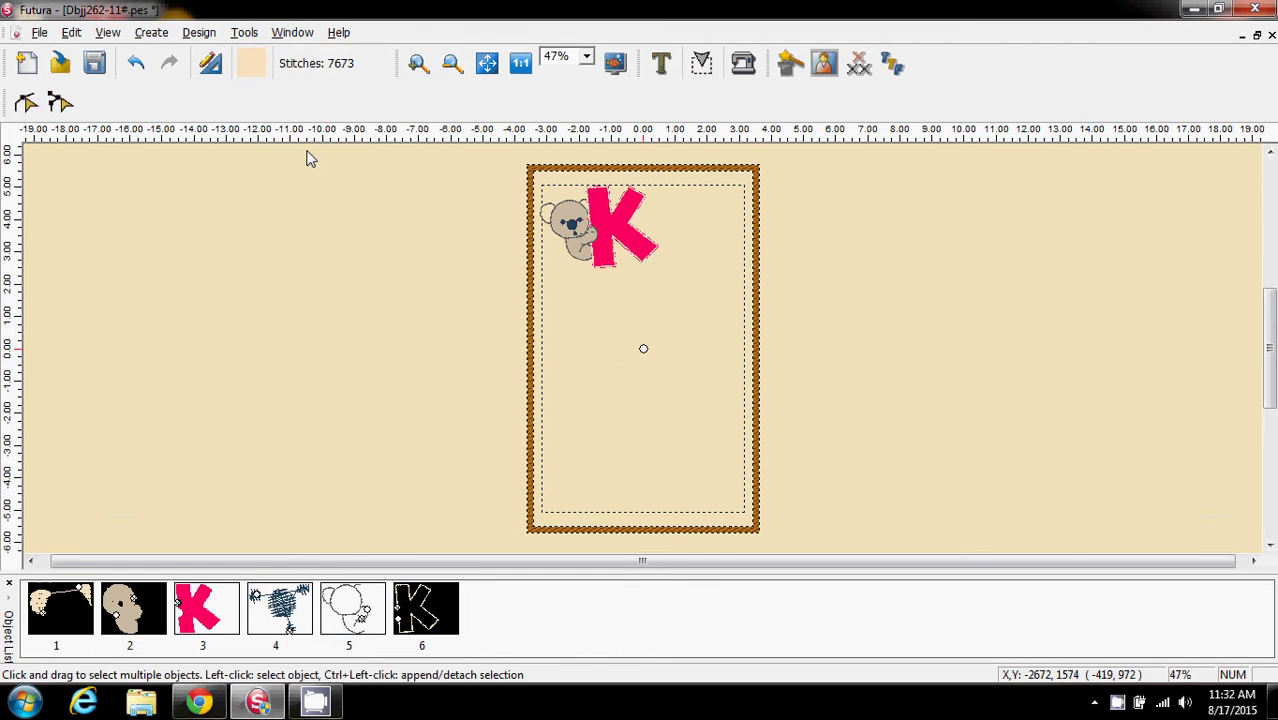
{"action": "left_click", "coordinate": [298, 36]}
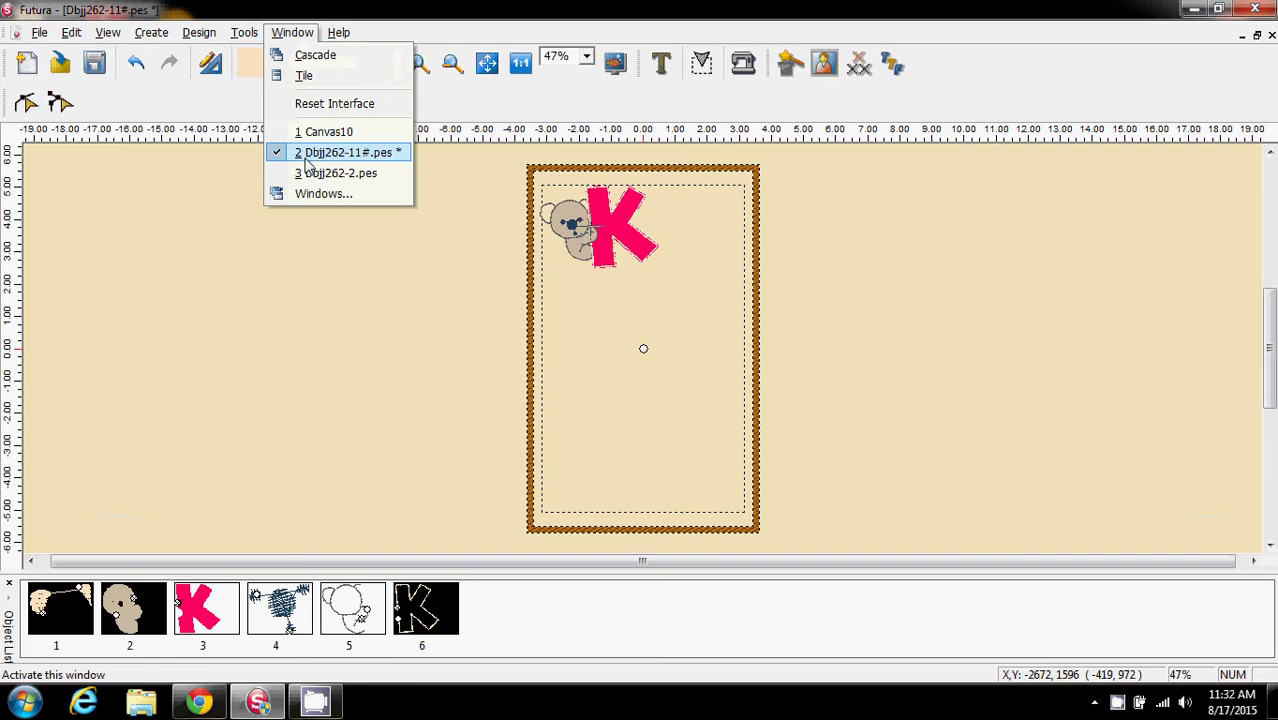
{"action": "left_click", "coordinate": [308, 175]}
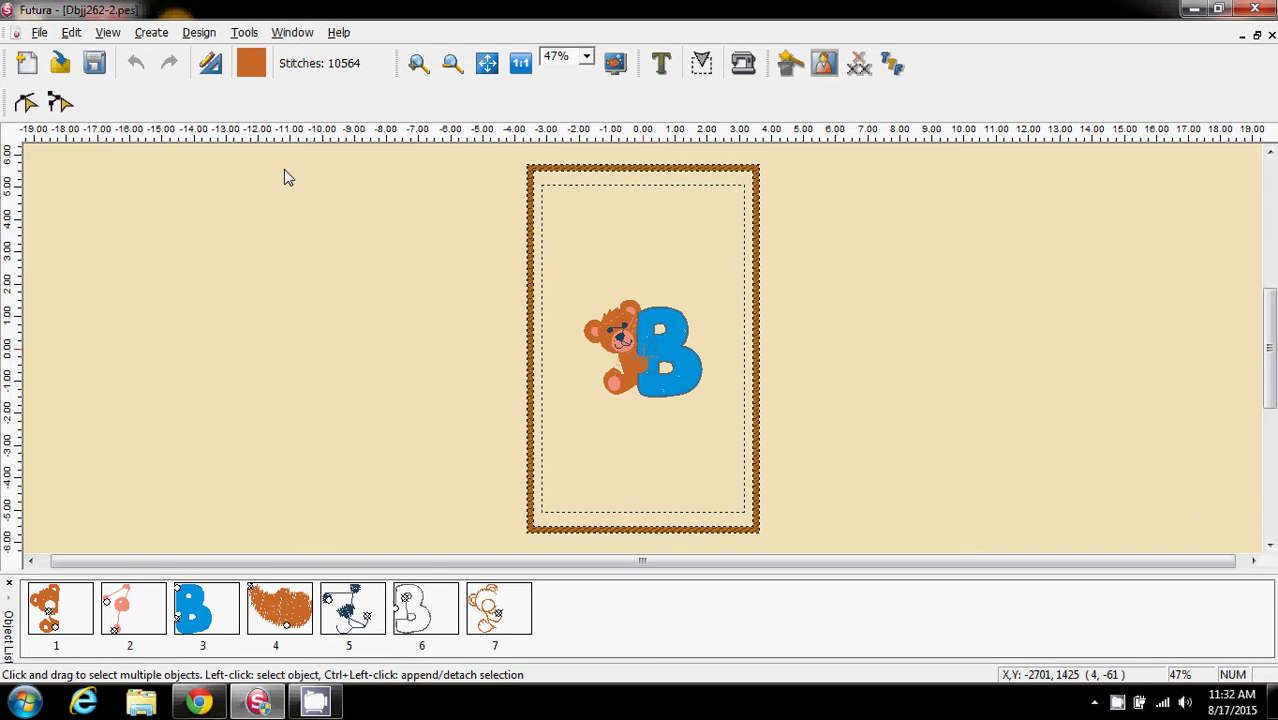
Select the entire bear B design and copy it.
{"action": "left_click_drag", "start_coordinate": [551, 268], "coordinate": [729, 439]}
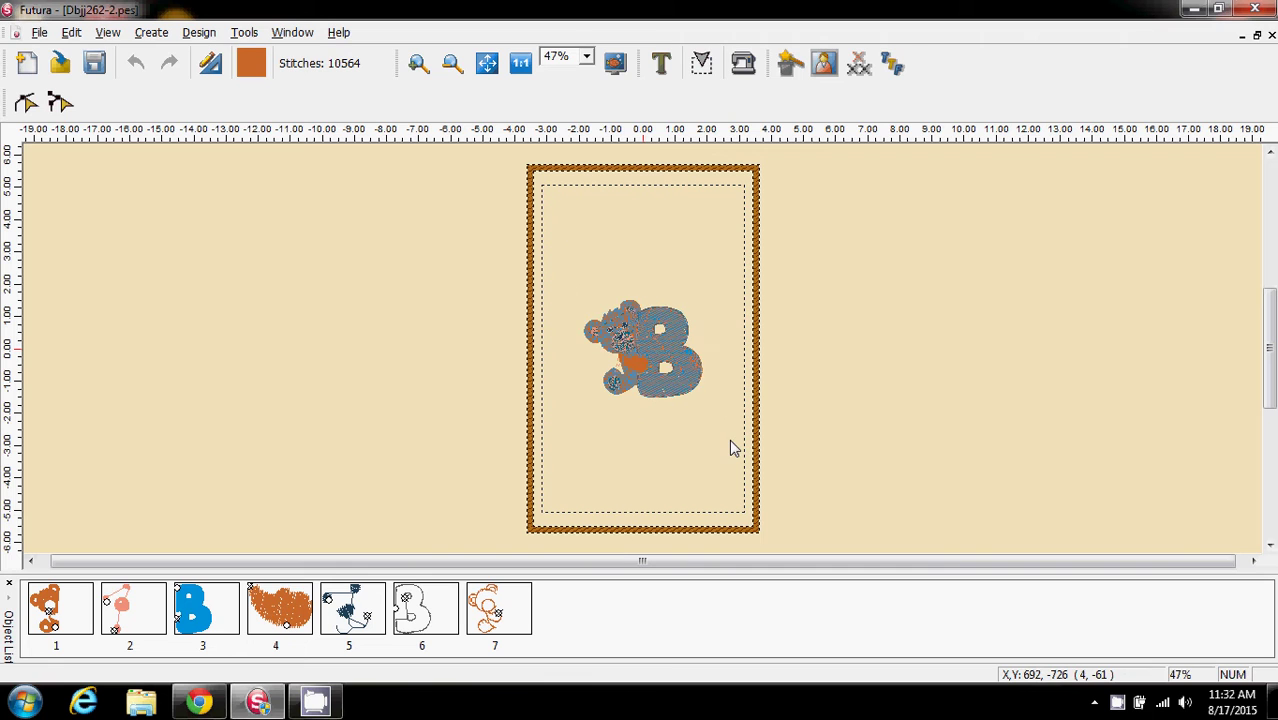
{"action": "right_click", "coordinate": [667, 355]}
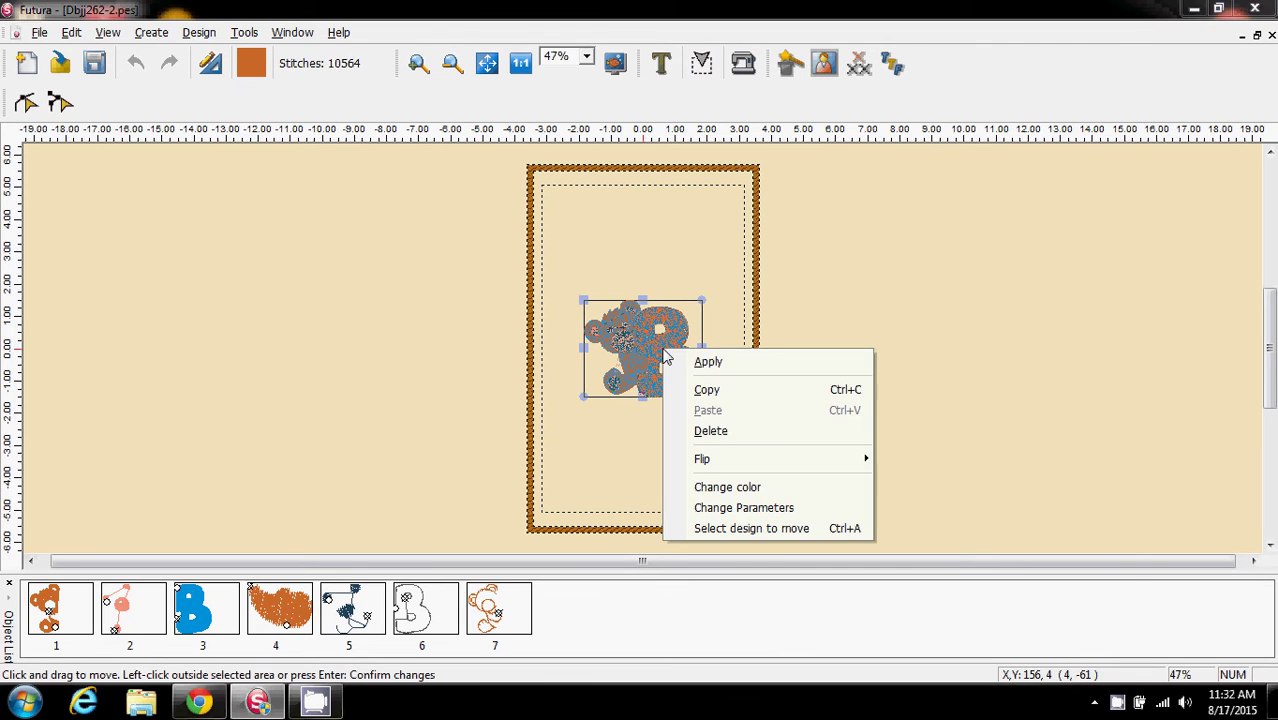
{"action": "left_click", "coordinate": [710, 390]}
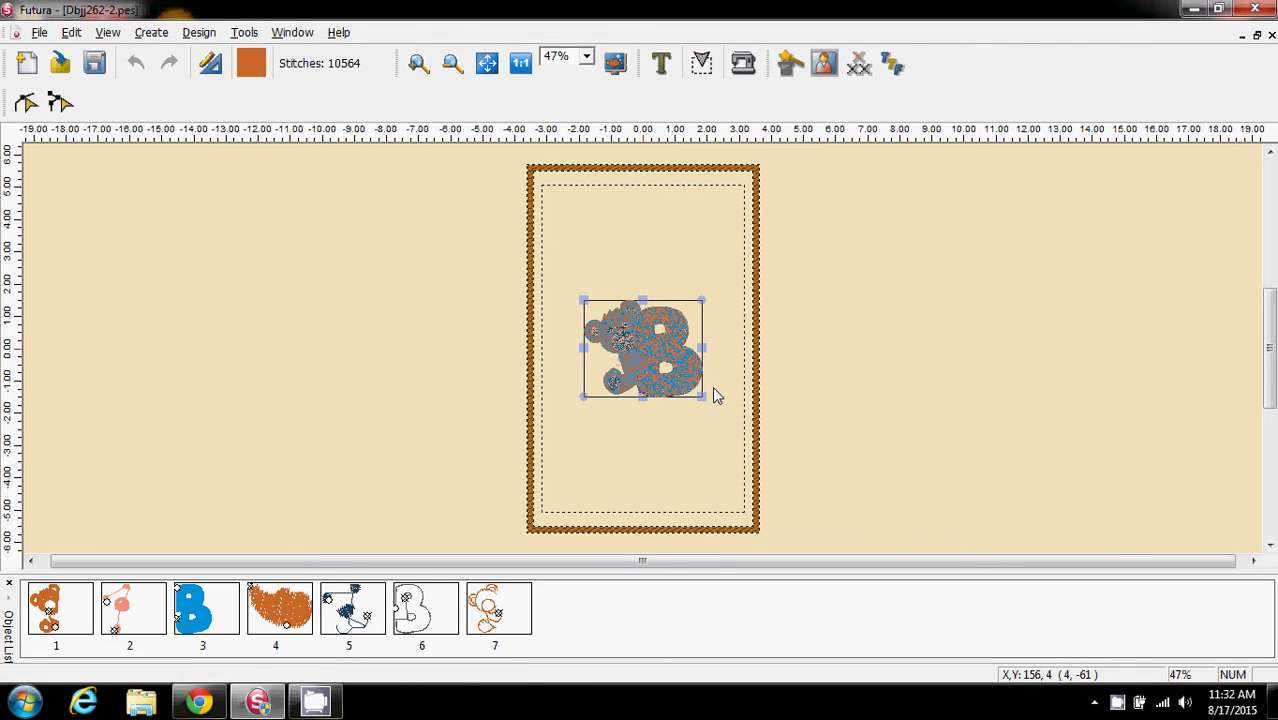
Switch to the Dbjj262-11#.pes design and paste the copied bear B into its hoop.
{"action": "left_click", "coordinate": [292, 32]}
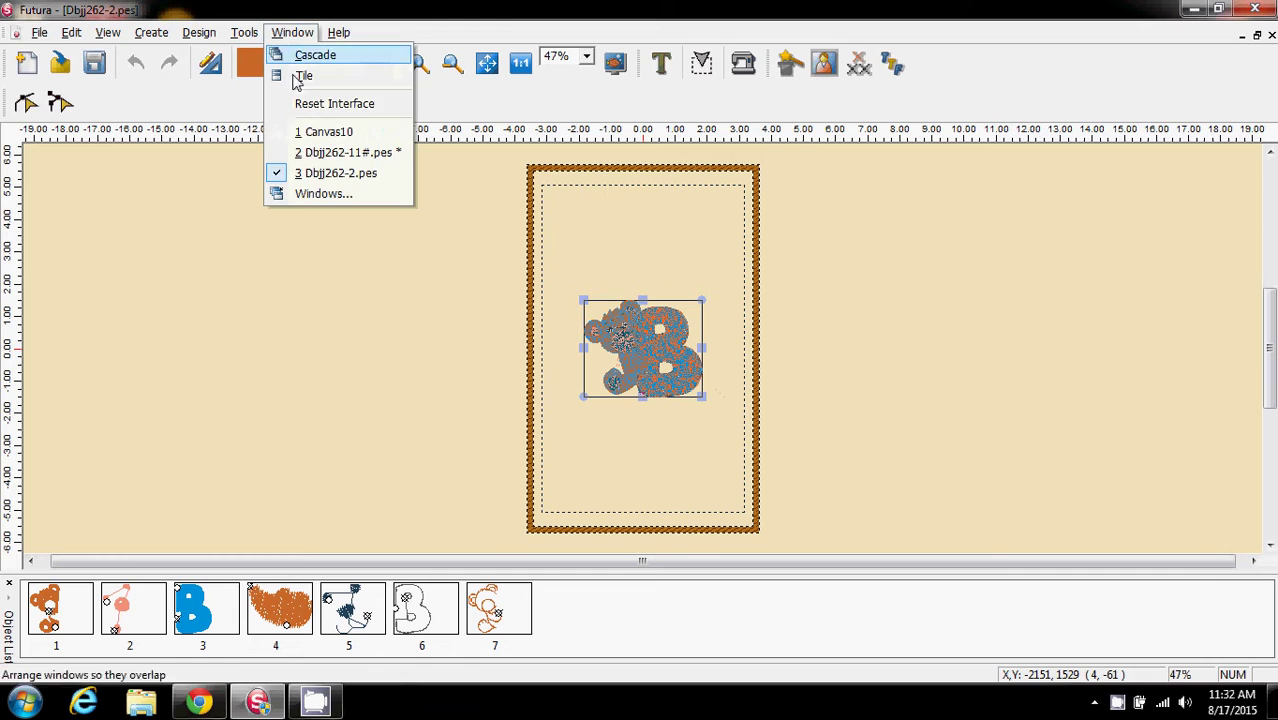
{"action": "left_click", "coordinate": [312, 155]}
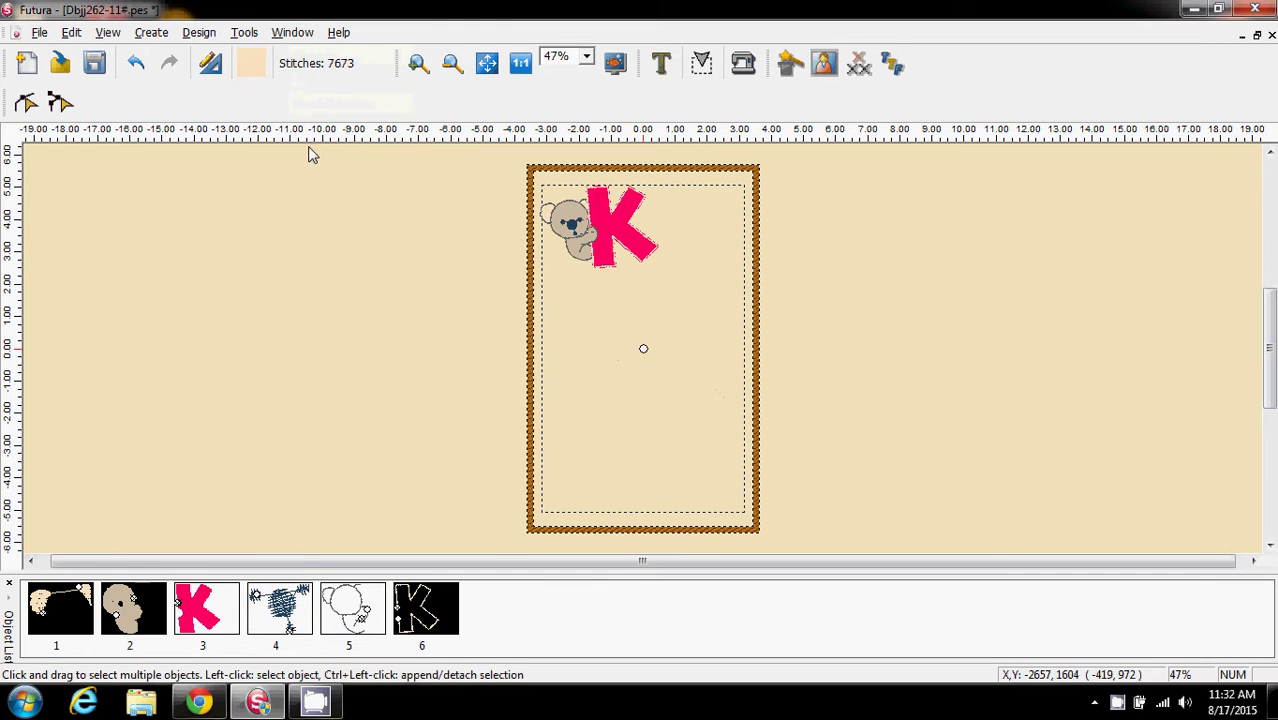
{"action": "right_click", "coordinate": [627, 355]}
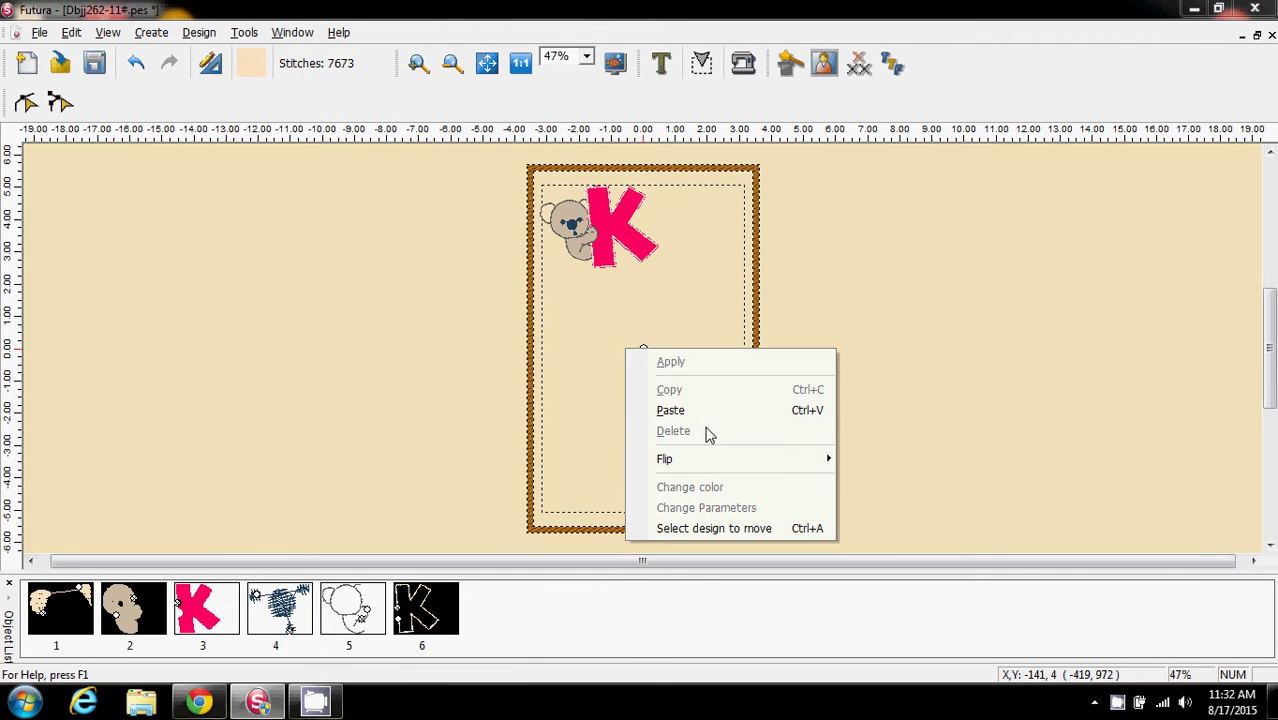
{"action": "left_click", "coordinate": [705, 418]}
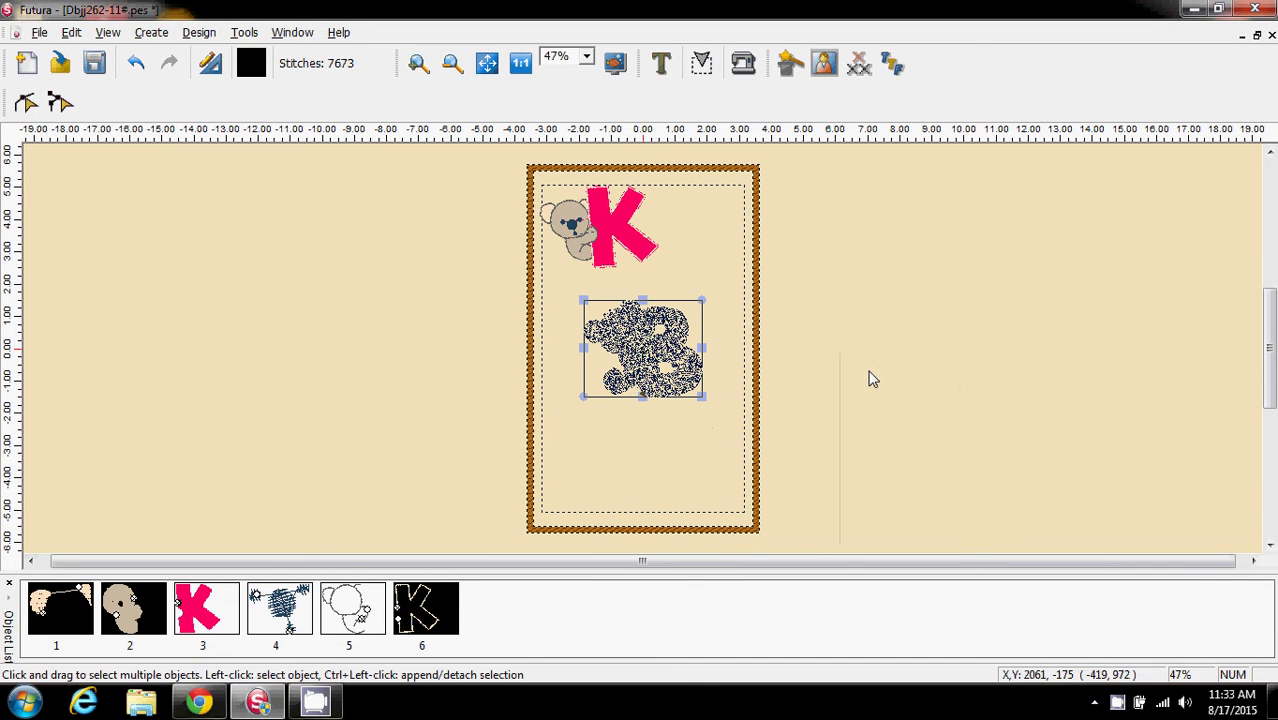
Move the pasted bear B beside the koala K at the hoop's upper edge and decline Multiple hoop mode.
{"action": "left_click", "coordinate": [640, 350]}
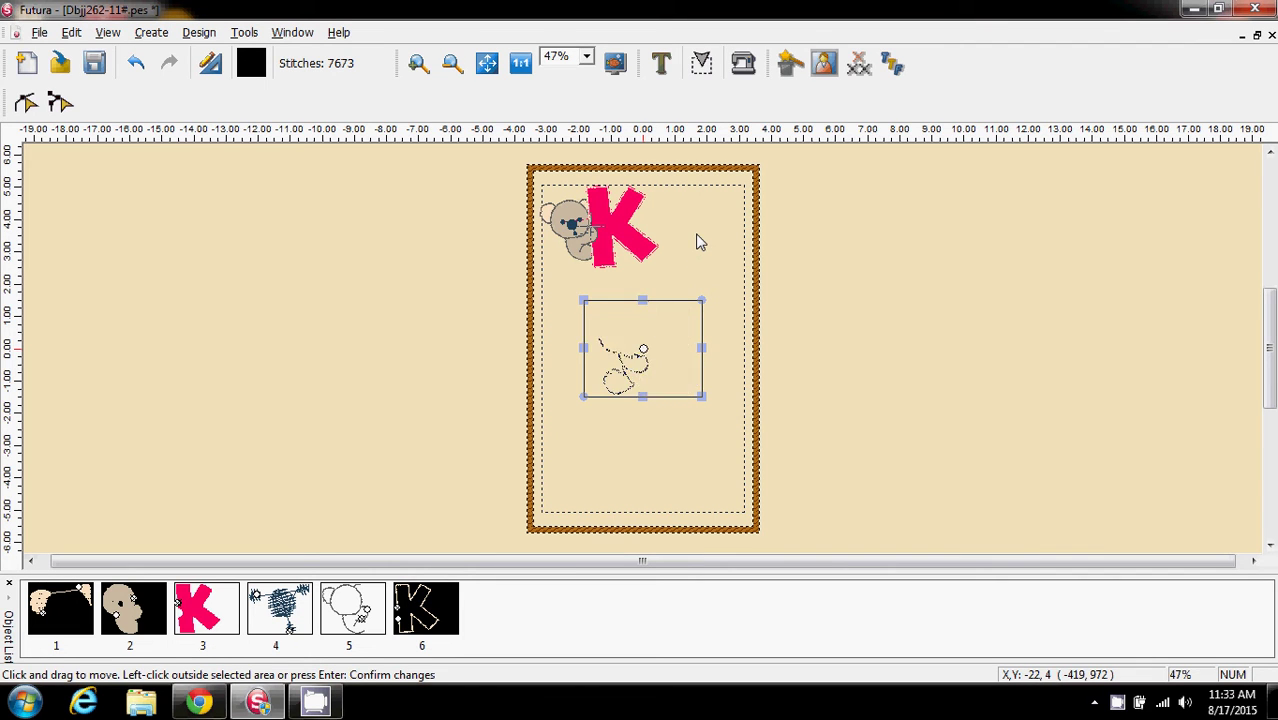
{"action": "left_click_drag", "start_coordinate": [698, 242], "coordinate": [699, 236]}
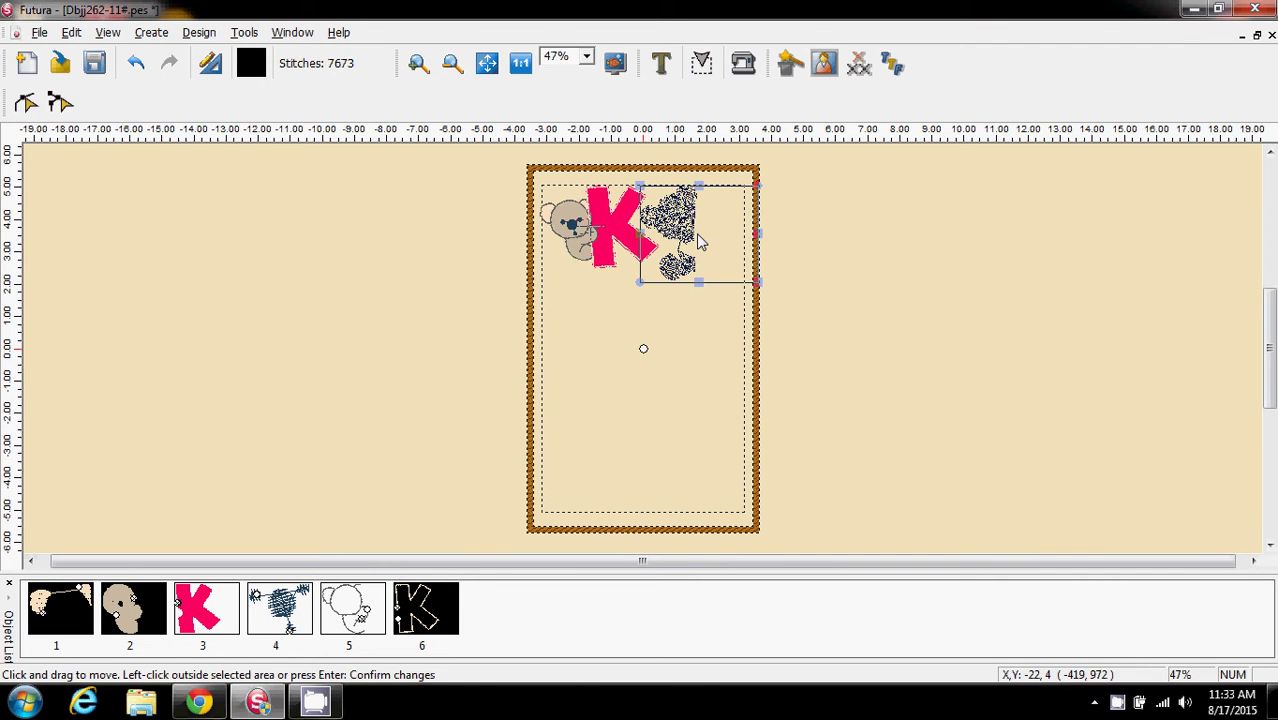
{"action": "left_click", "coordinate": [847, 278]}
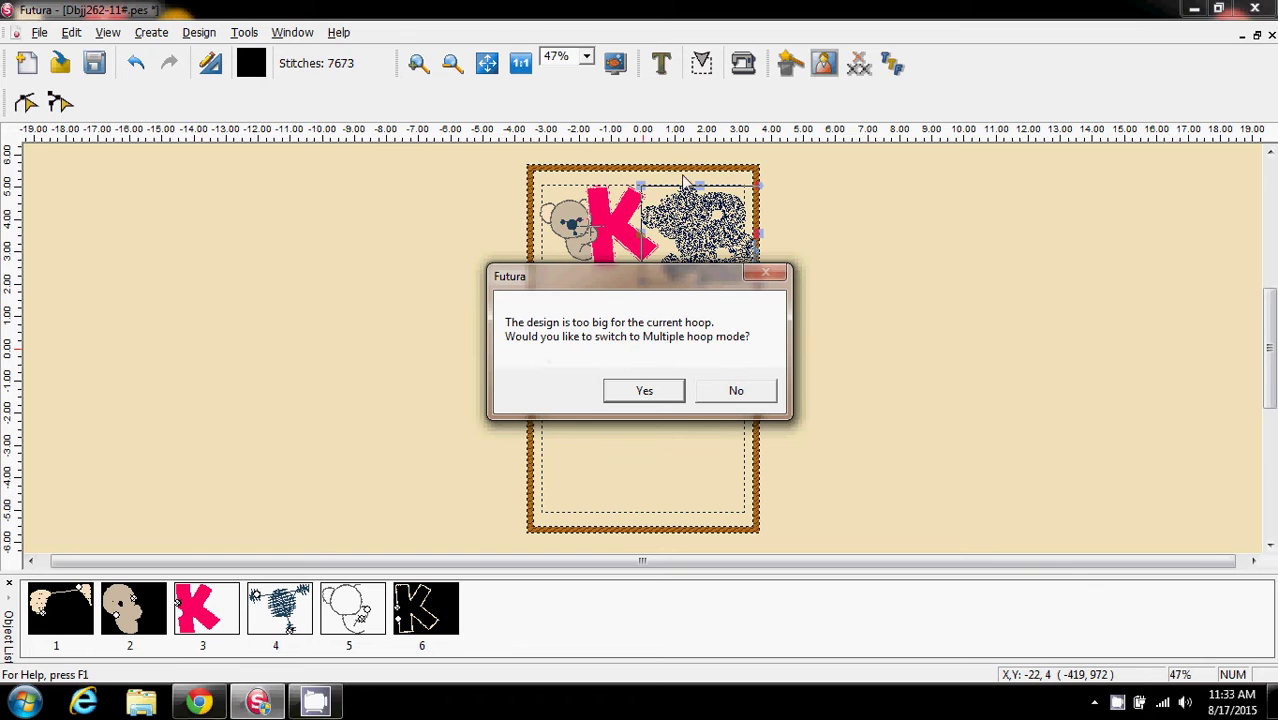
{"action": "left_click", "coordinate": [738, 393]}
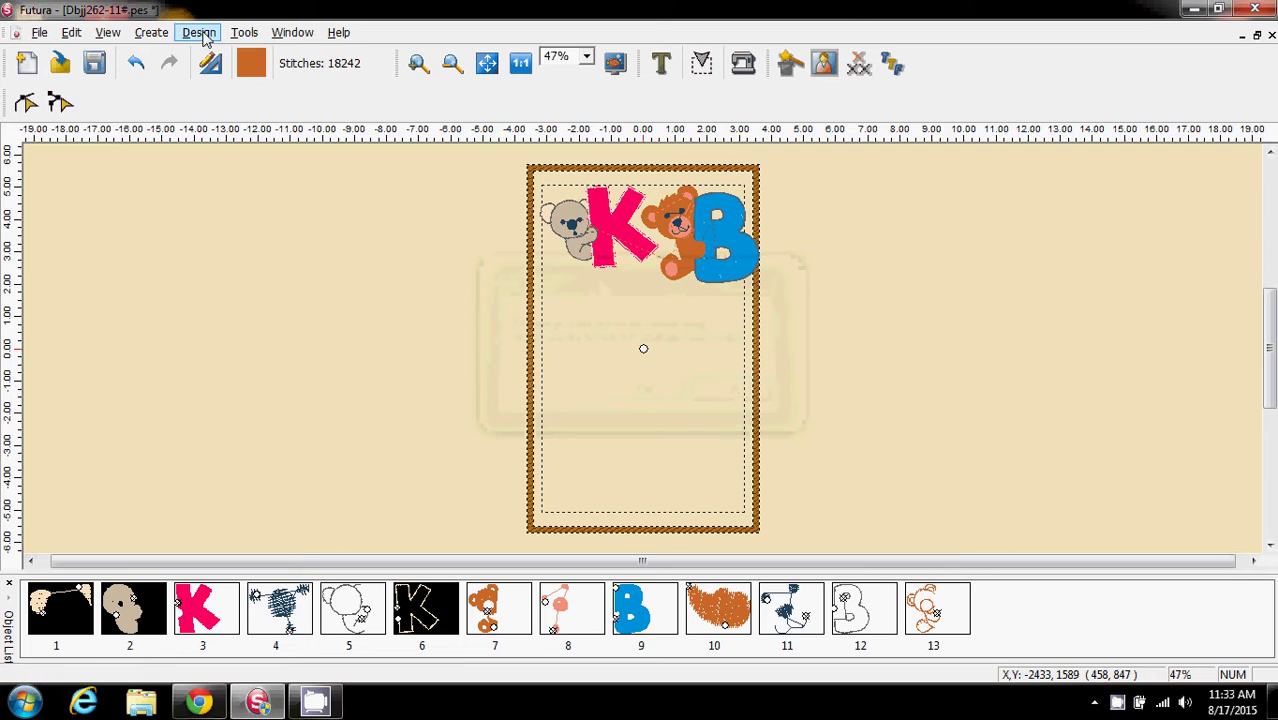
With the hoop hidden, rotate the whole K and B design 90 degrees counterclockwise and center it.
{"action": "left_click", "coordinate": [107, 32]}
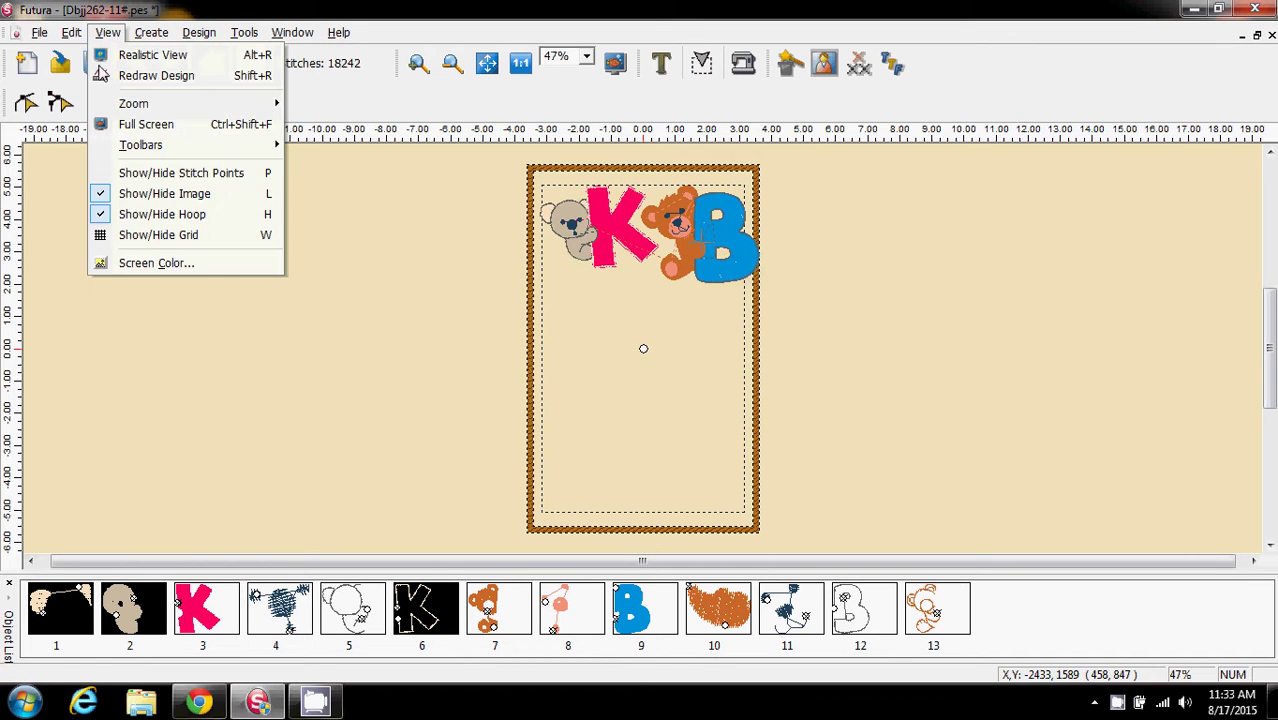
{"action": "left_click", "coordinate": [103, 216]}
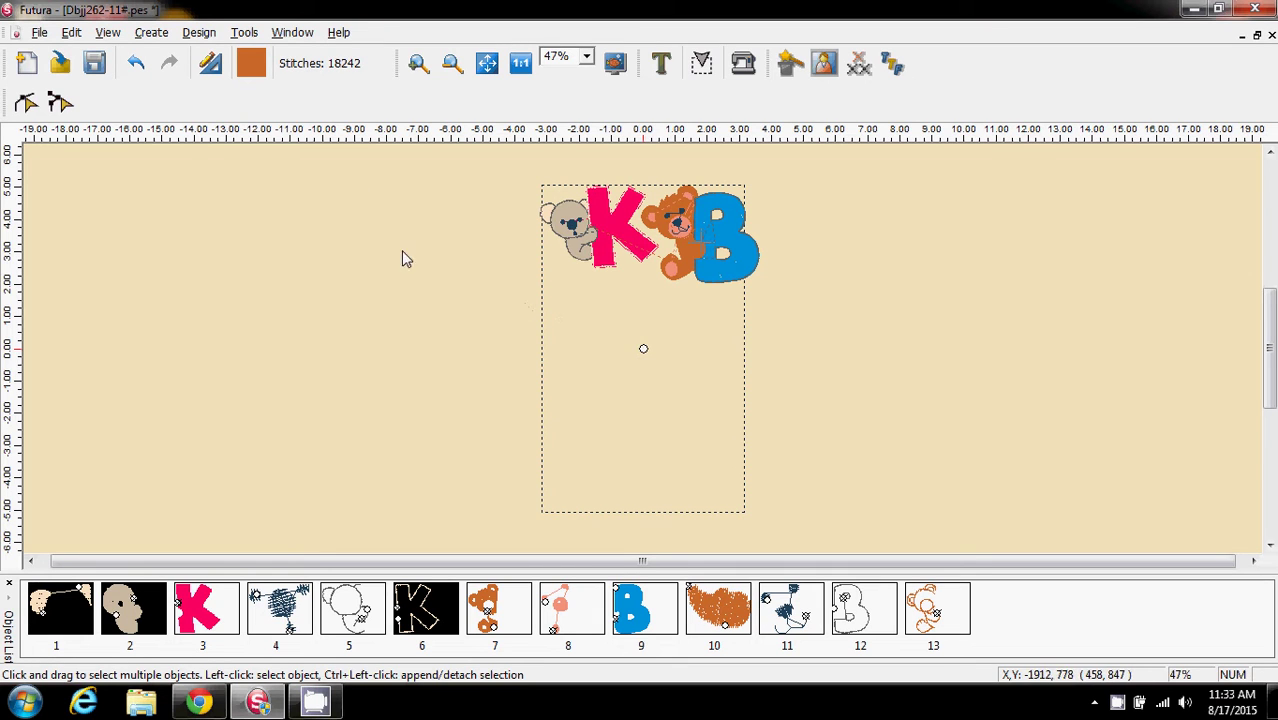
{"action": "left_click", "coordinate": [199, 33]}
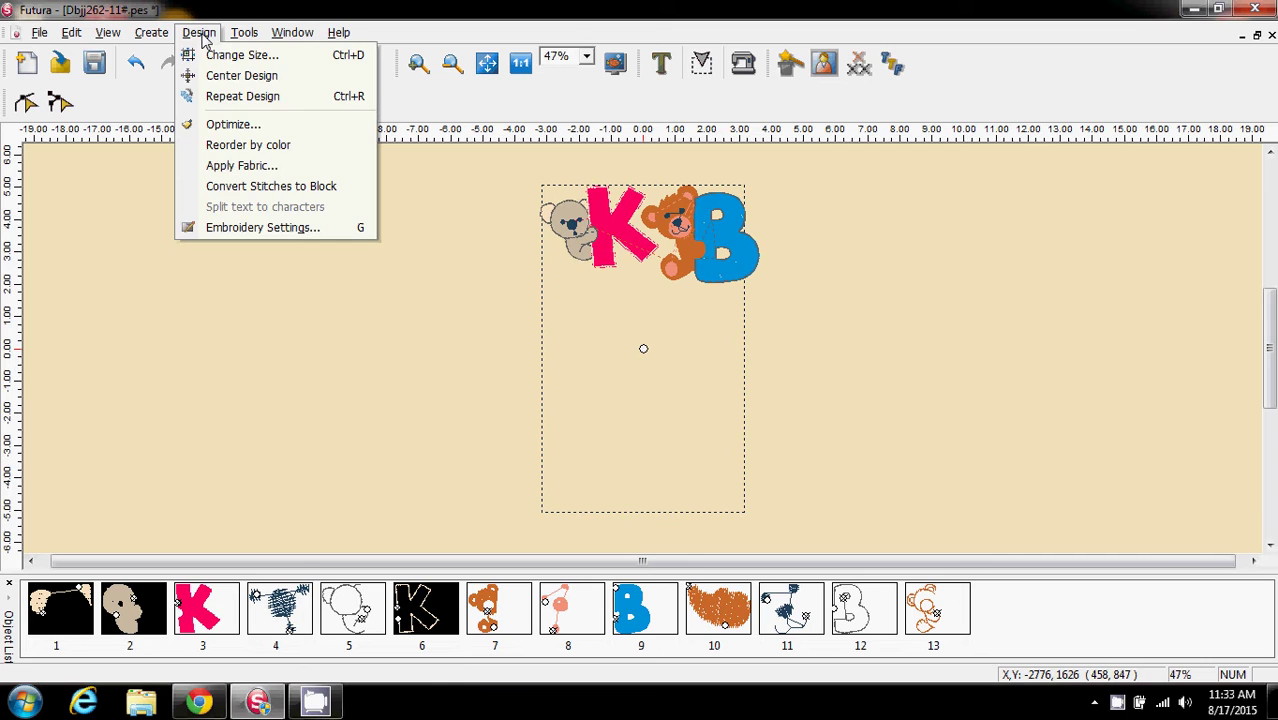
{"action": "left_click", "coordinate": [215, 56]}
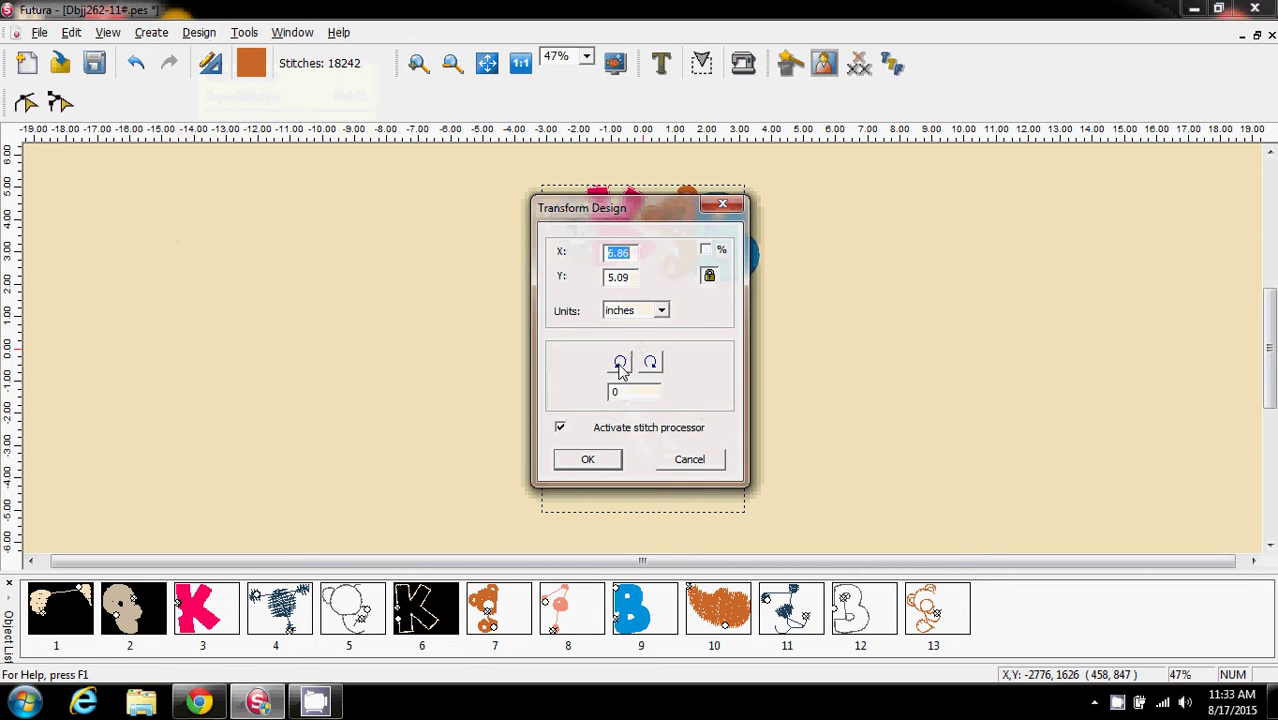
{"action": "double_click", "coordinate": [628, 396]}
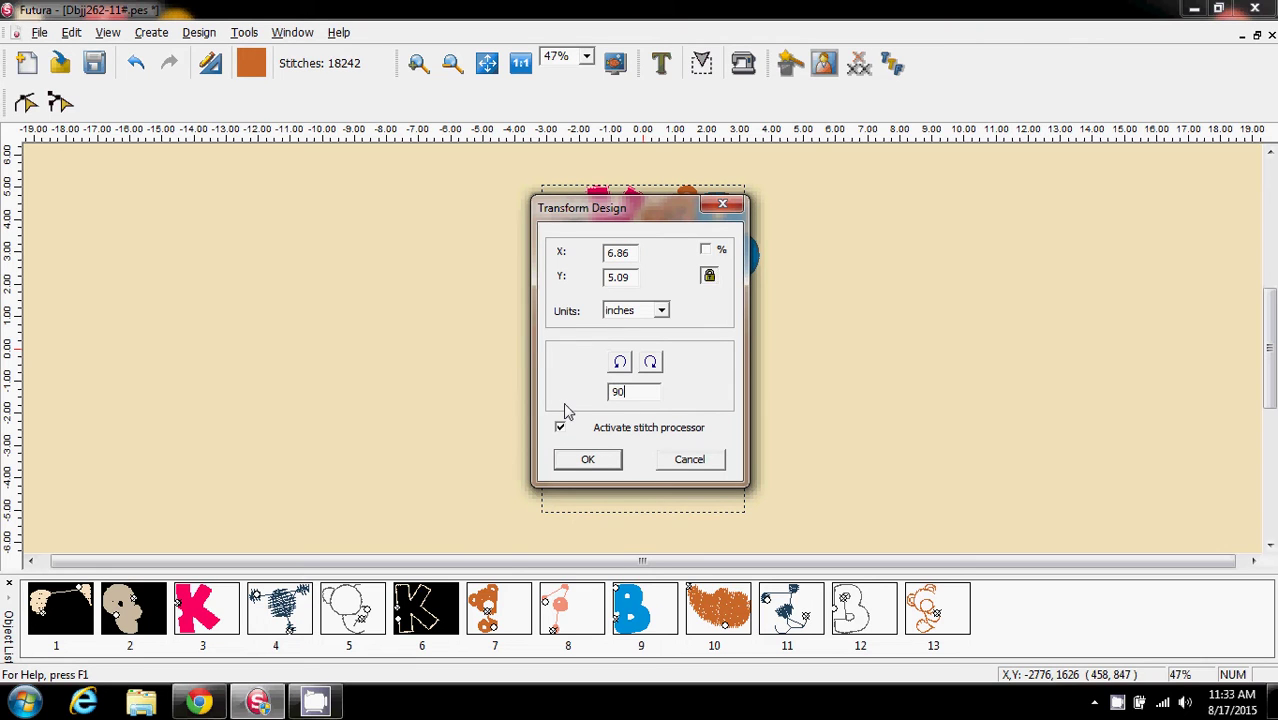
{"action": "left_click", "coordinate": [620, 365]}
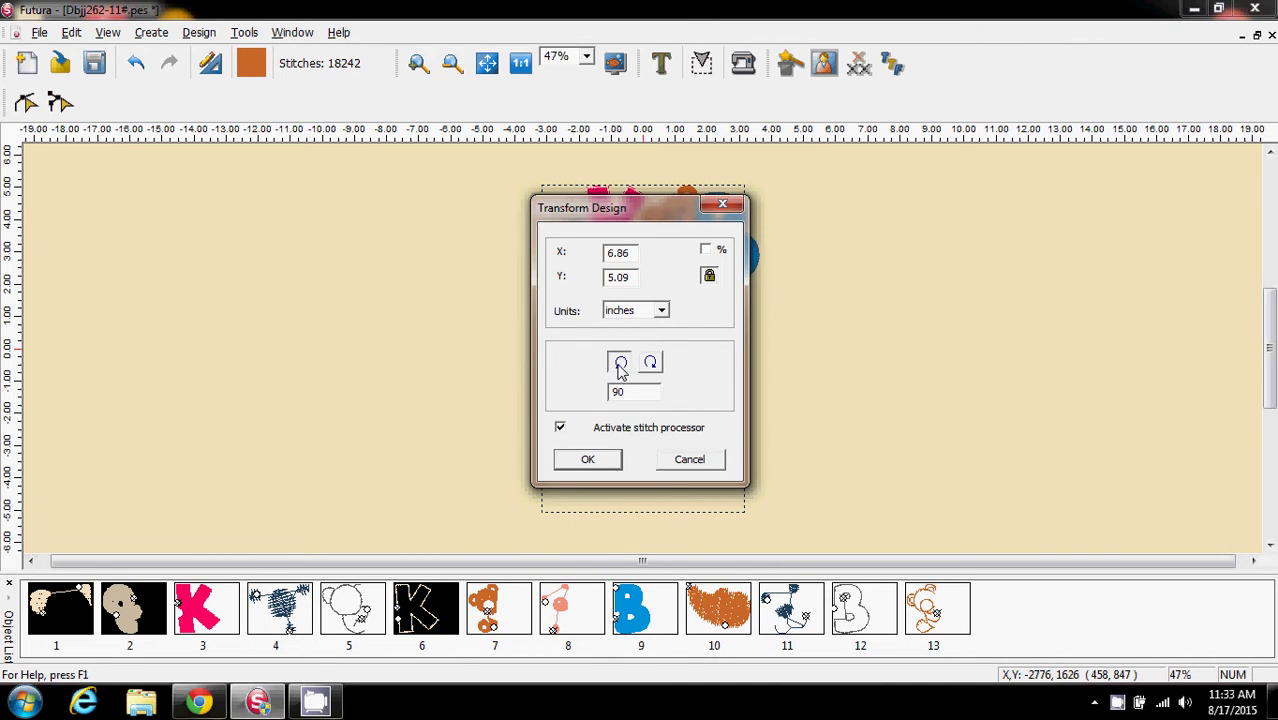
{"action": "left_click", "coordinate": [583, 462]}
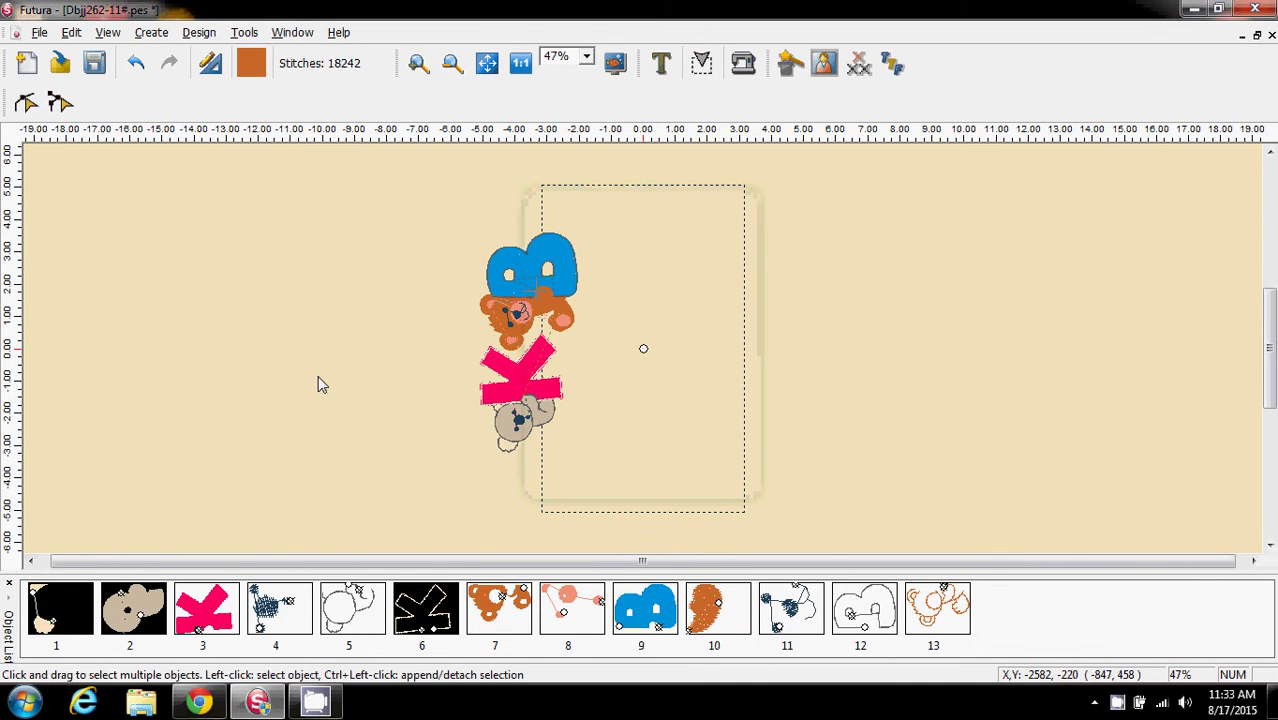
{"action": "left_click", "coordinate": [199, 33]}
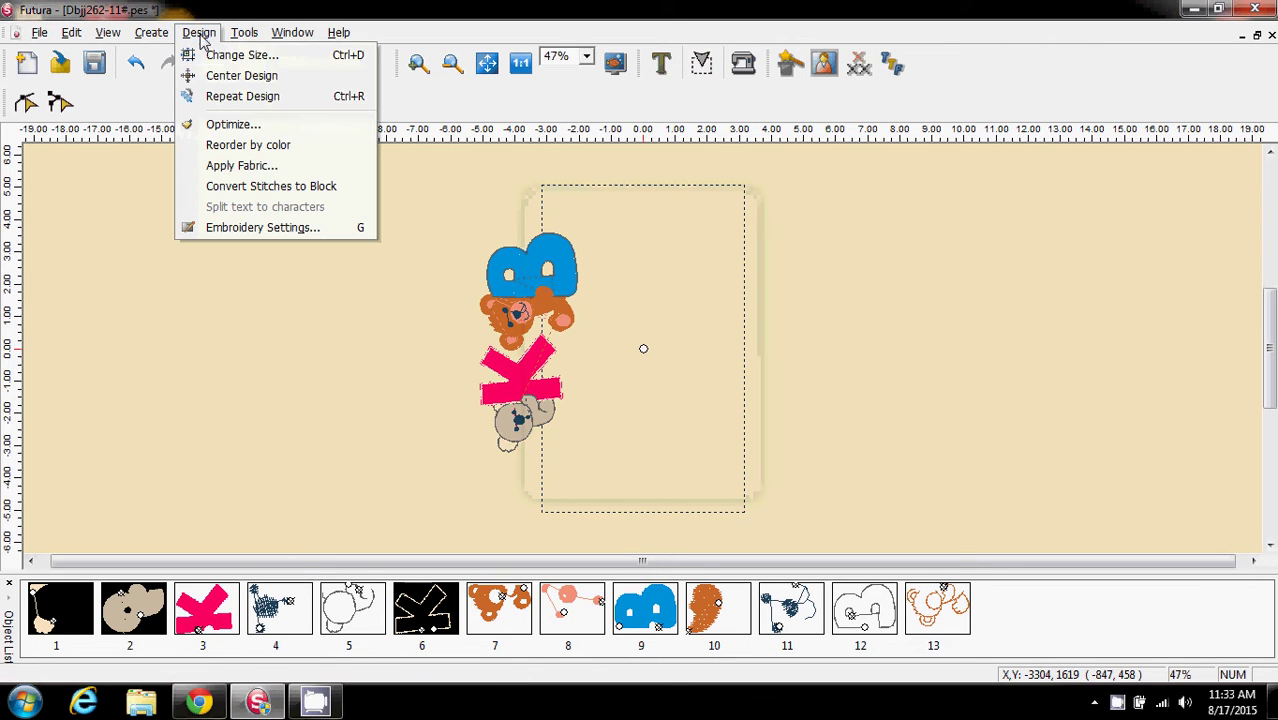
{"action": "left_click", "coordinate": [228, 78]}
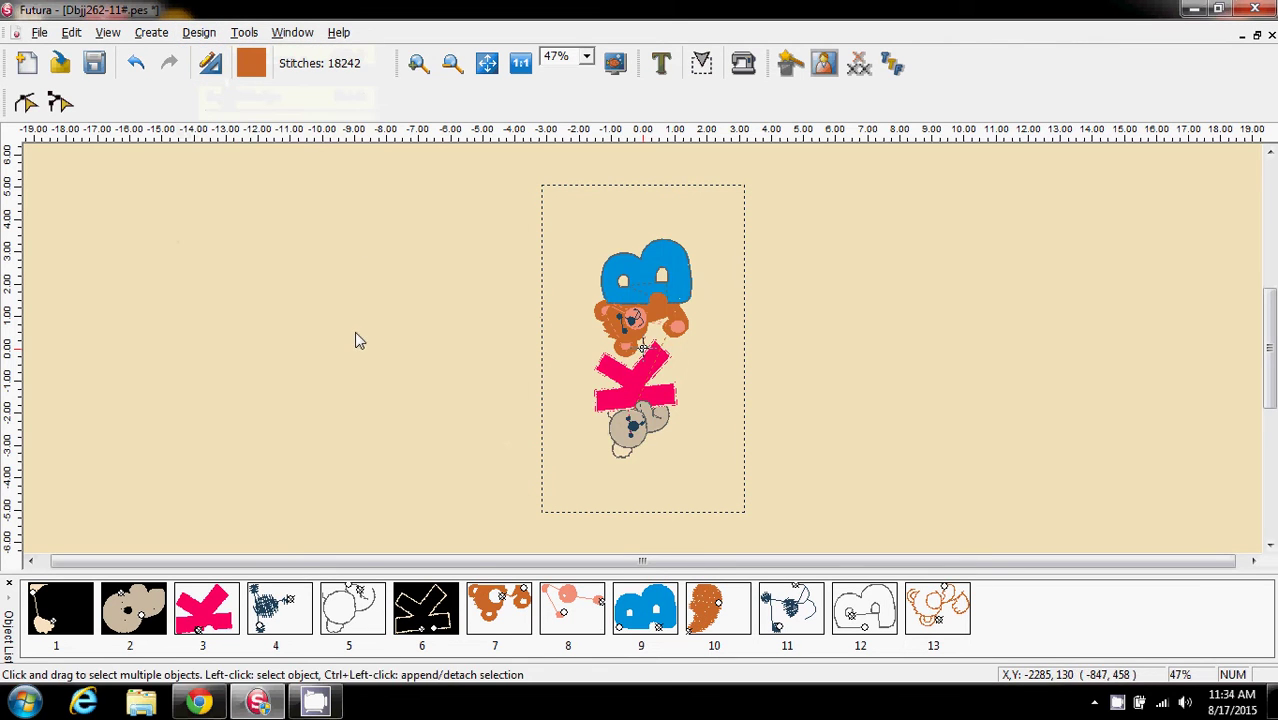
Show the hoop again and display the combined design in Realistic View.
{"action": "left_click", "coordinate": [107, 32]}
{"action": "left_click", "coordinate": [135, 214]}
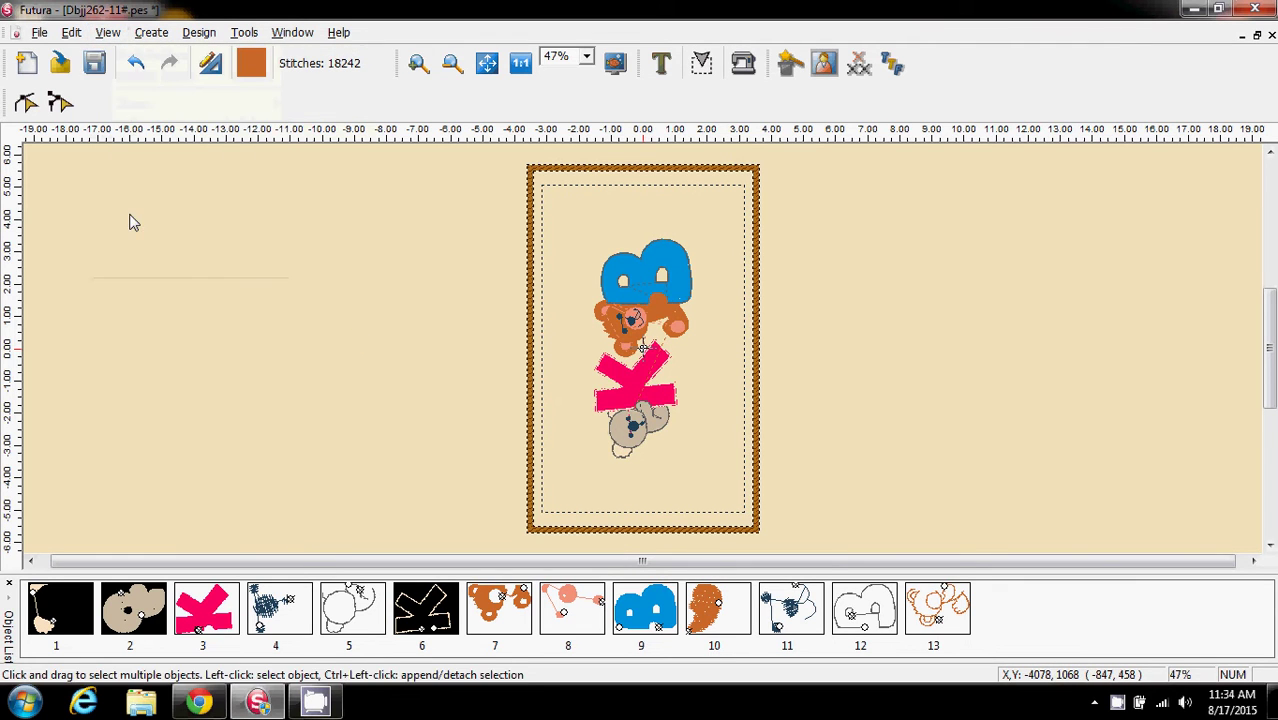
{"action": "left_click", "coordinate": [107, 32]}
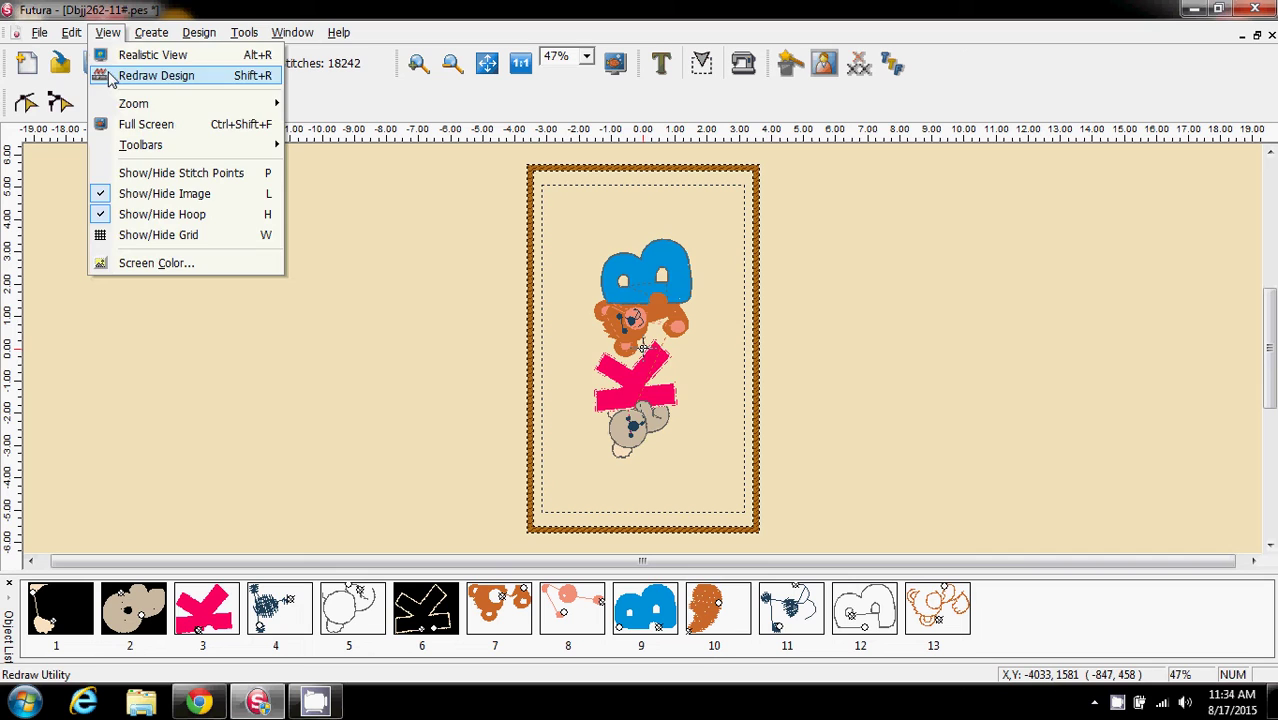
{"action": "left_click", "coordinate": [120, 57]}
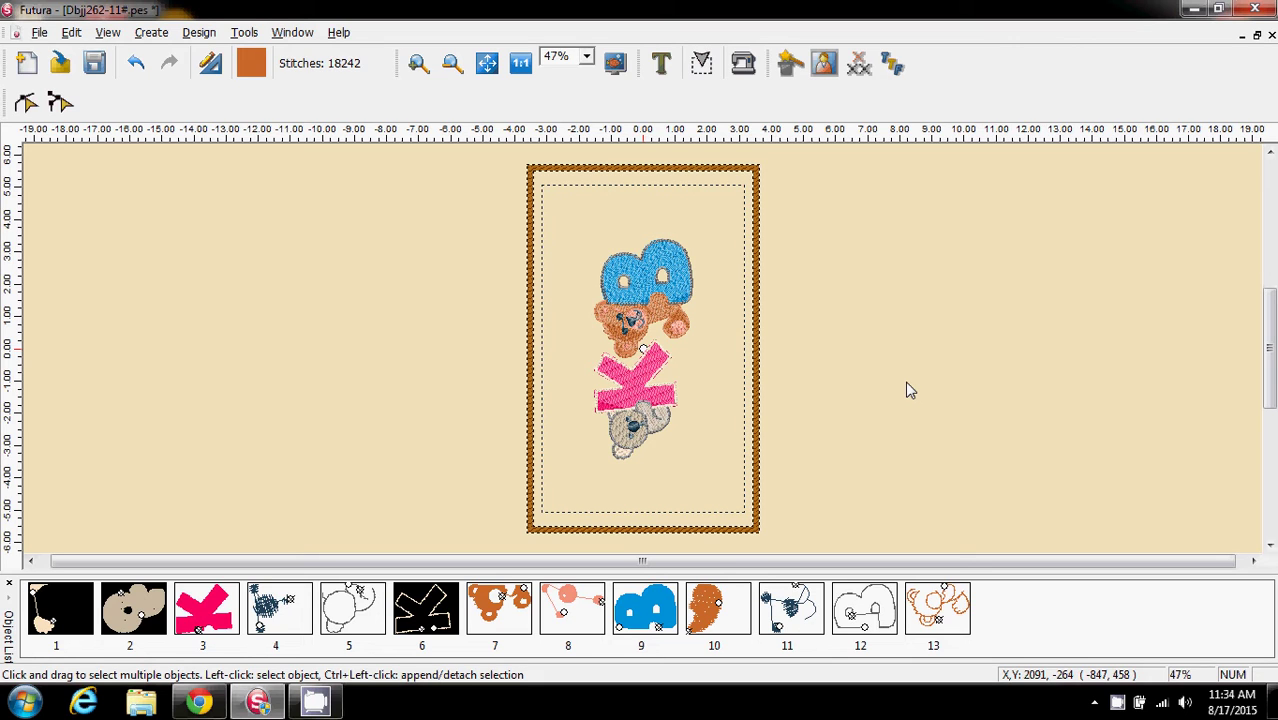
Close Dbjj262-11#.pes without saving, and close Dbjj262-2.pes and the empty canvas as well.
{"action": "left_click", "coordinate": [1271, 36]}
{"action": "left_click", "coordinate": [655, 393]}
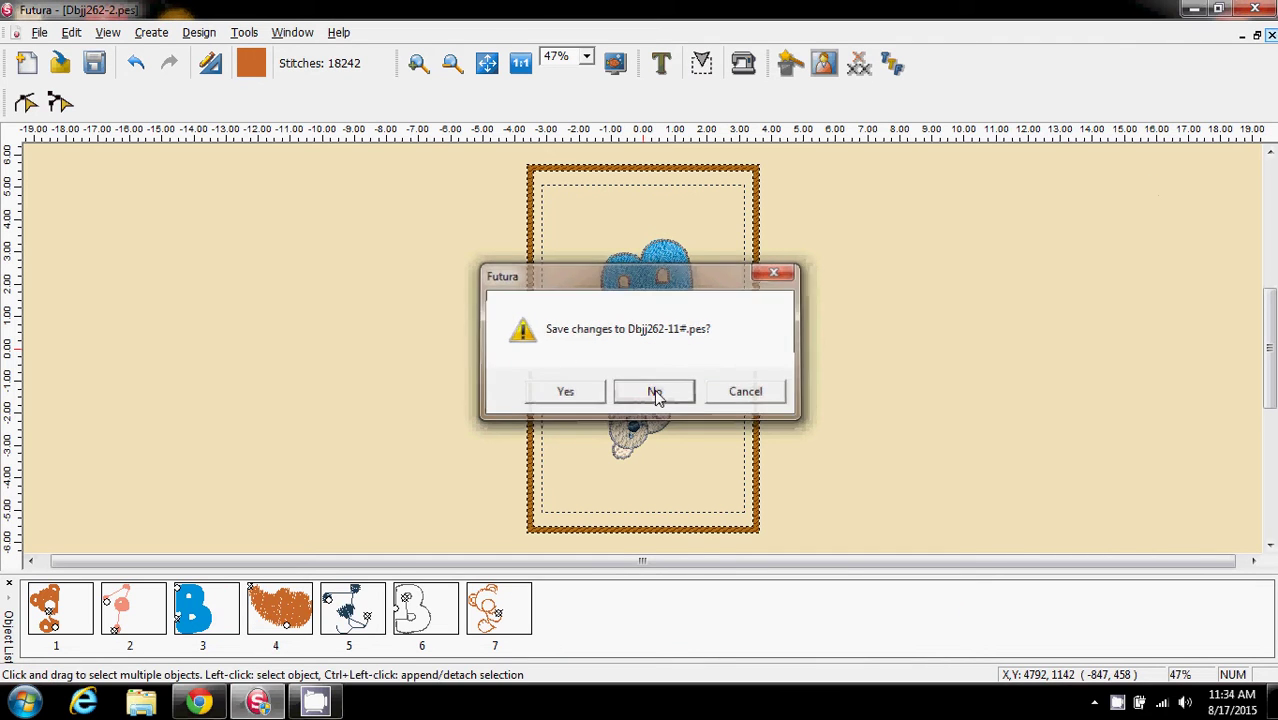
{"action": "left_click", "coordinate": [1271, 36]}
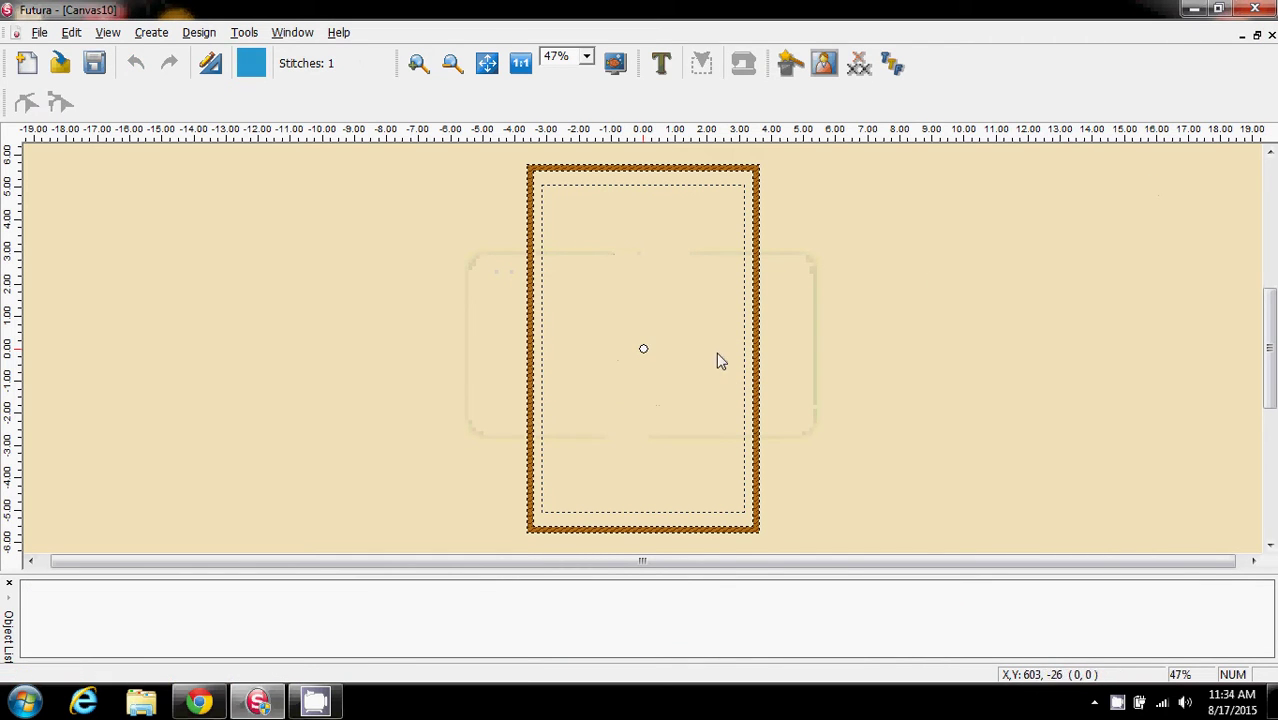
{"action": "left_click", "coordinate": [1271, 36]}
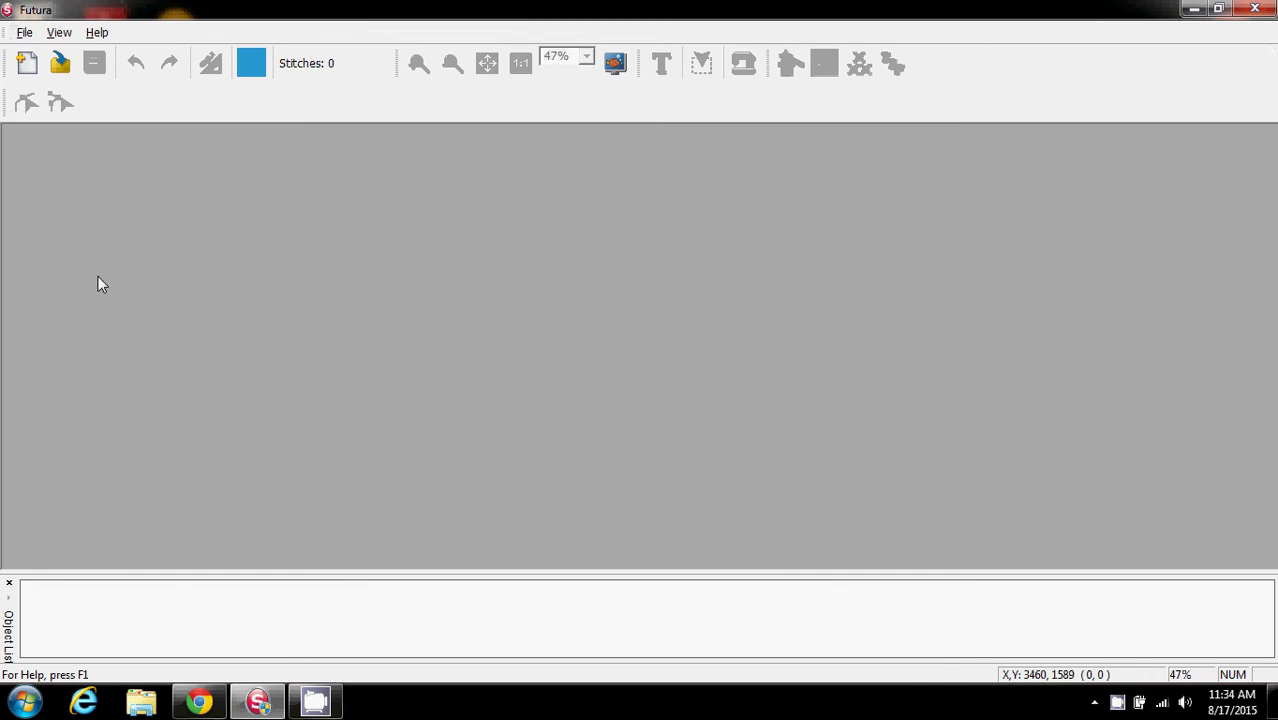
Create a new canvas and add the text "KB" with the lettering tool.
{"action": "left_click", "coordinate": [27, 66]}
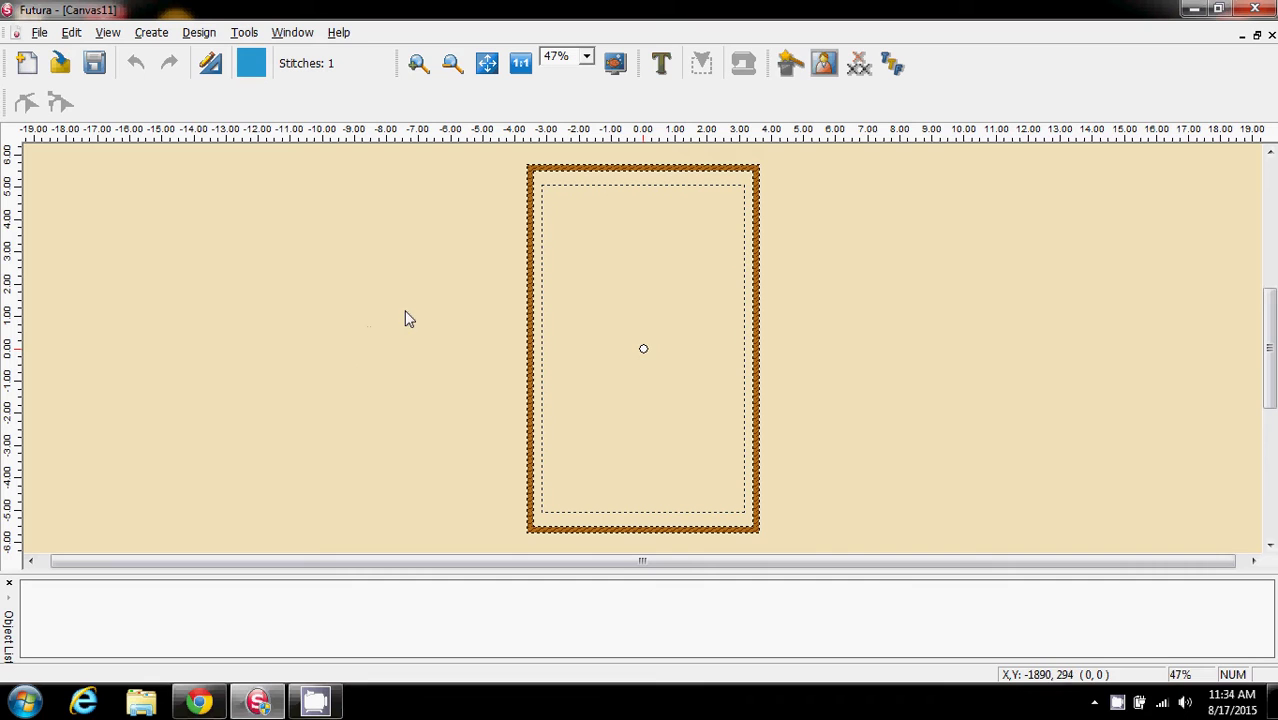
{"action": "left_click", "coordinate": [661, 66]}
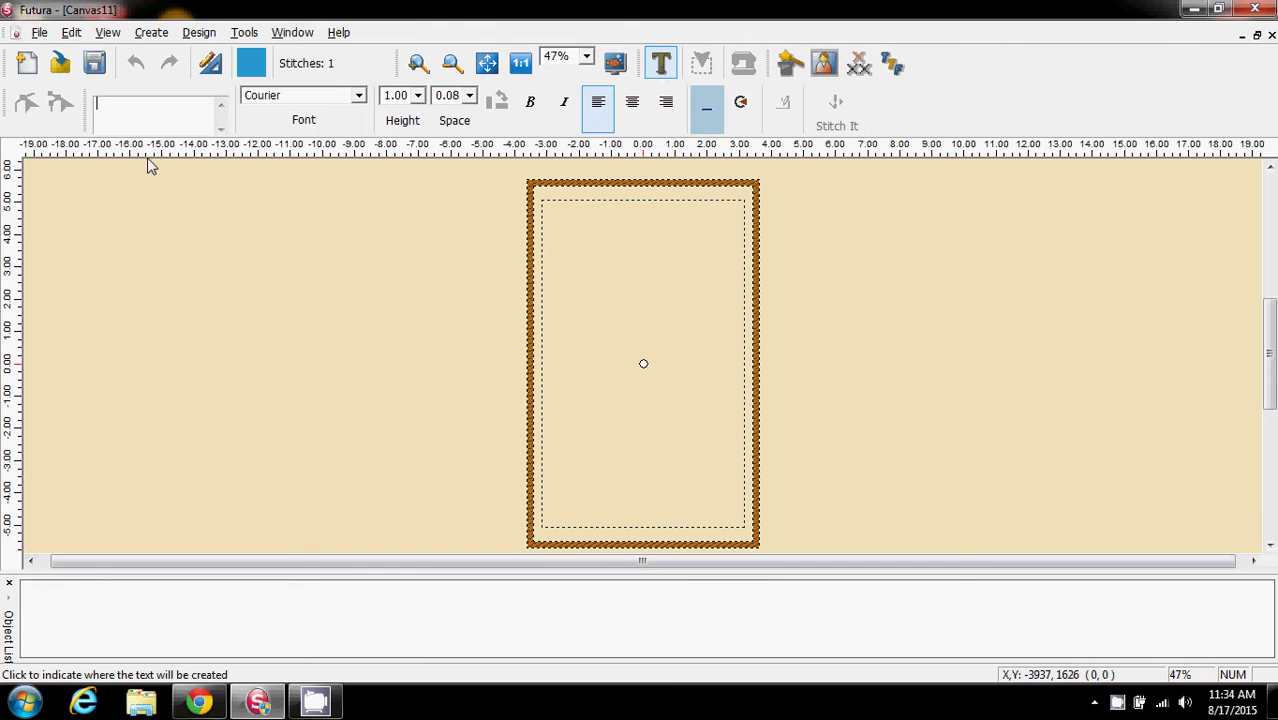
{"action": "left_click", "coordinate": [358, 95]}
{"action": "left_click_drag", "start_coordinate": [362, 175], "coordinate": [361, 118]}
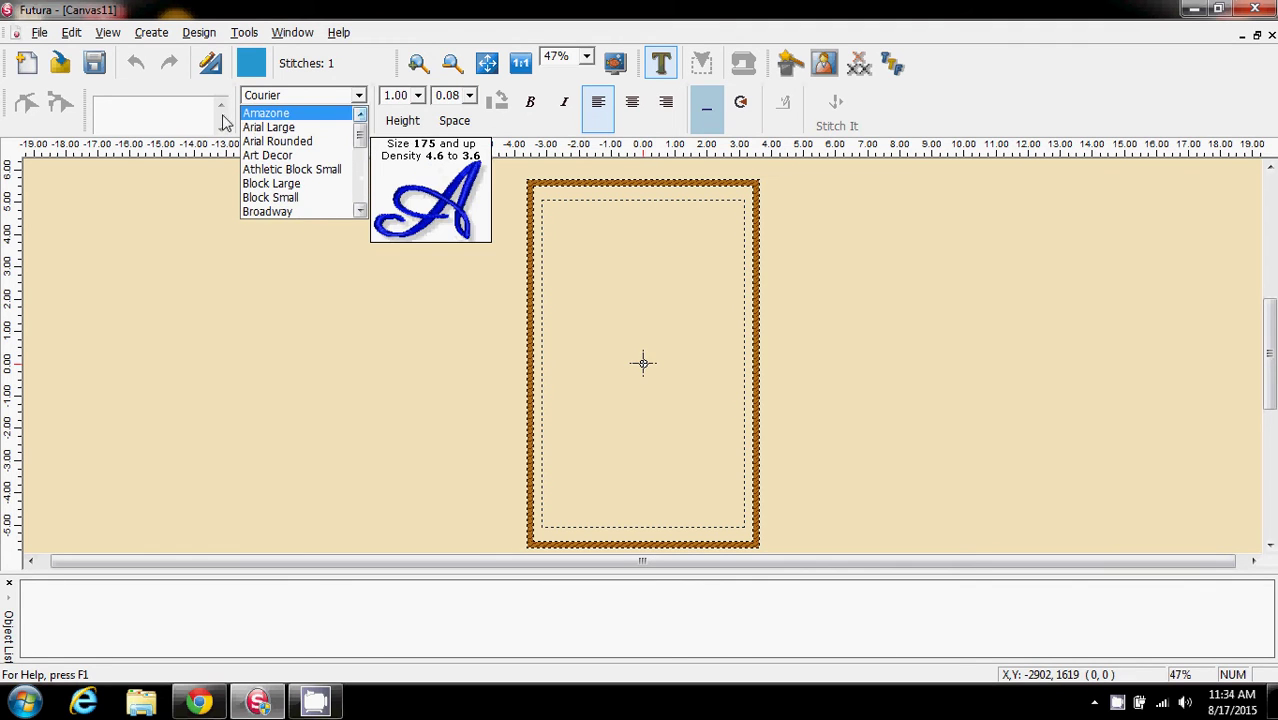
{"action": "left_click", "coordinate": [123, 114]}
{"action": "left_click", "coordinate": [127, 113]}
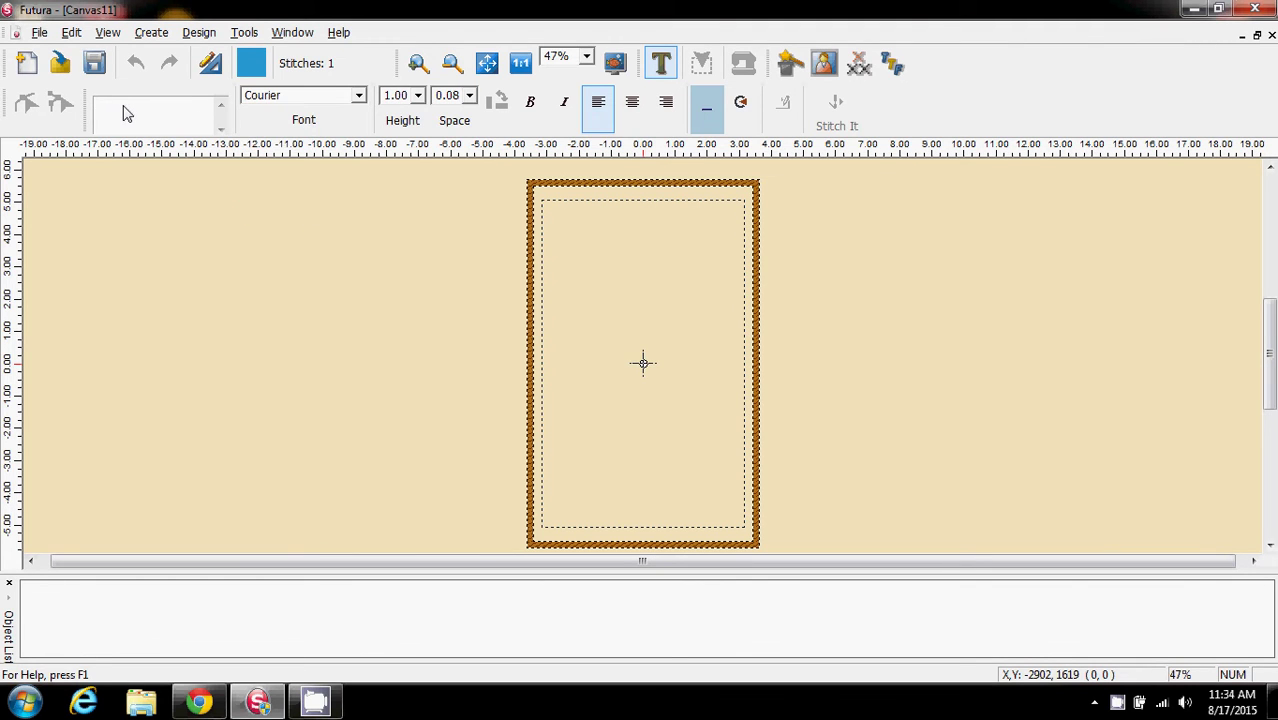
{"action": "type", "text": "KB"}
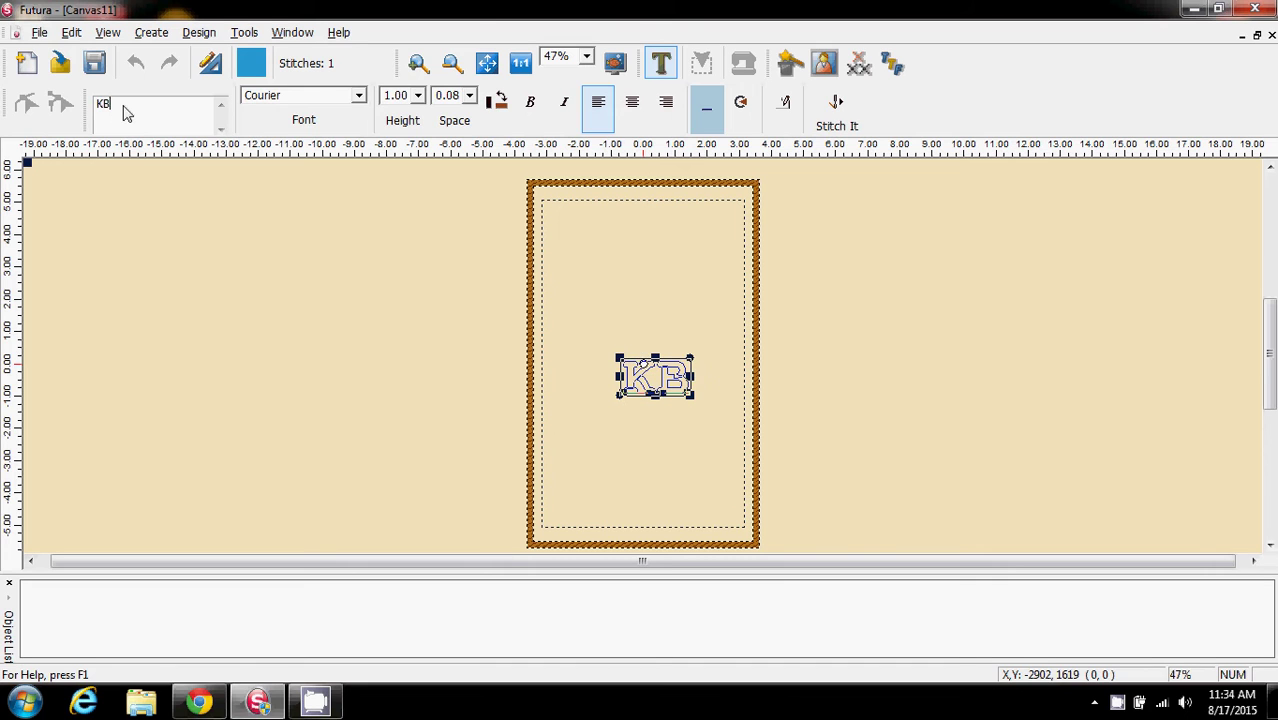
Set the KB lettering's font to Broadway and its height to 2.
{"action": "left_click", "coordinate": [358, 96]}
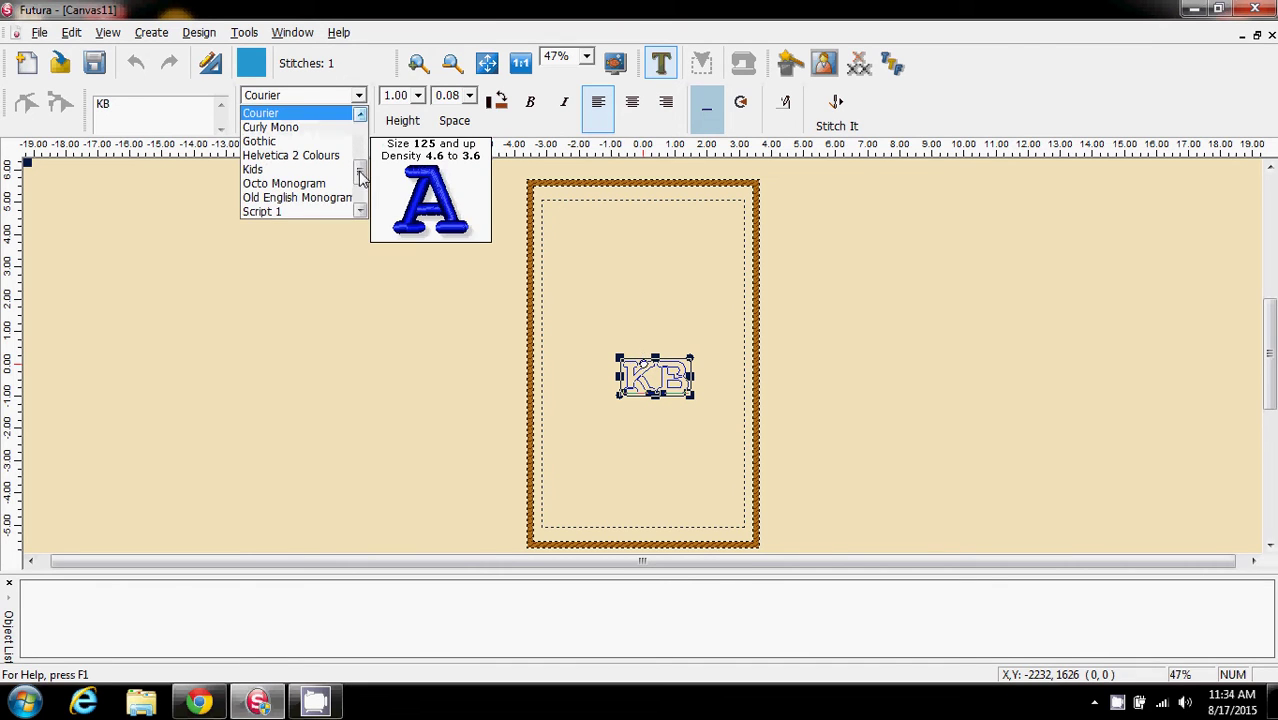
{"action": "left_click_drag", "start_coordinate": [362, 175], "coordinate": [363, 150]}
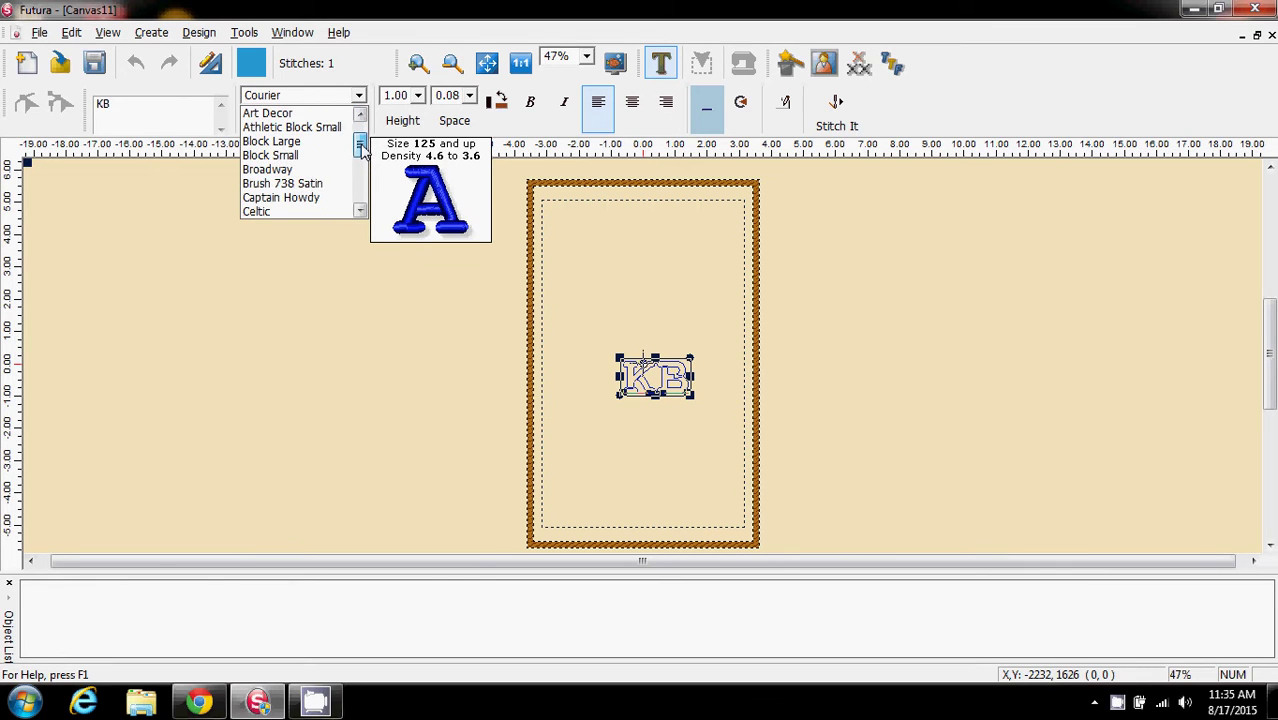
{"action": "left_click", "coordinate": [268, 170]}
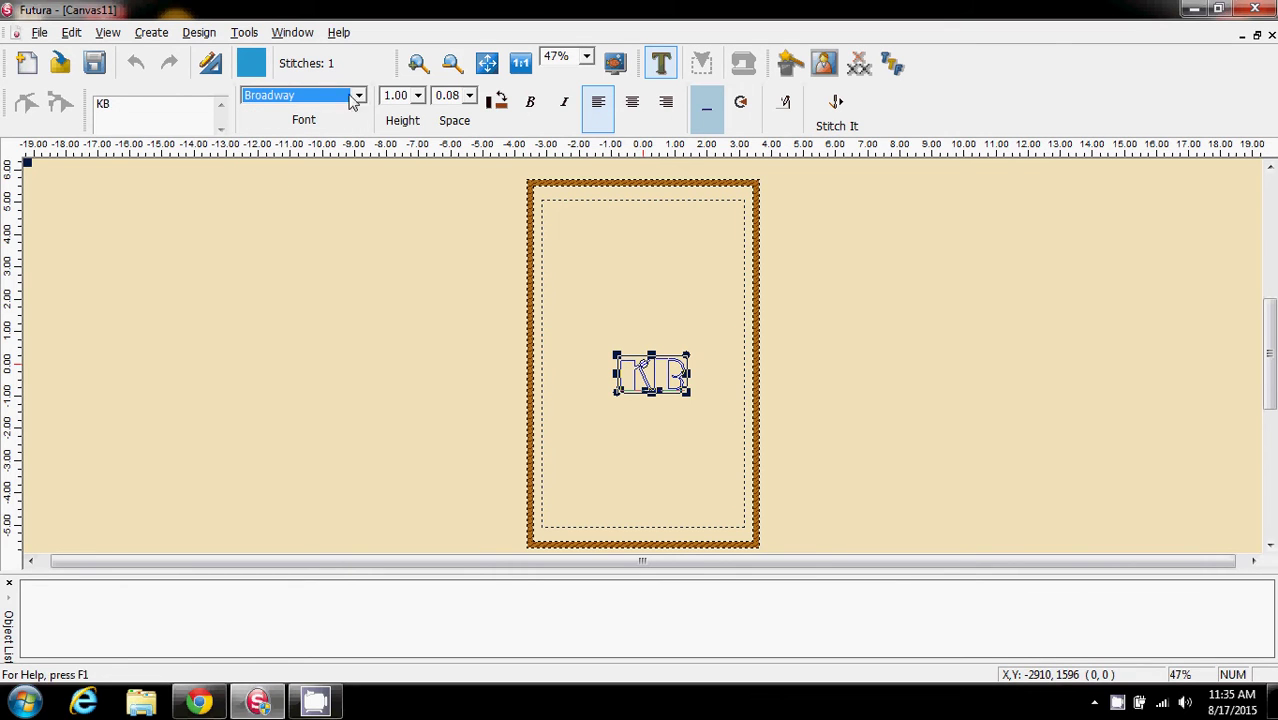
{"action": "left_click", "coordinate": [418, 96]}
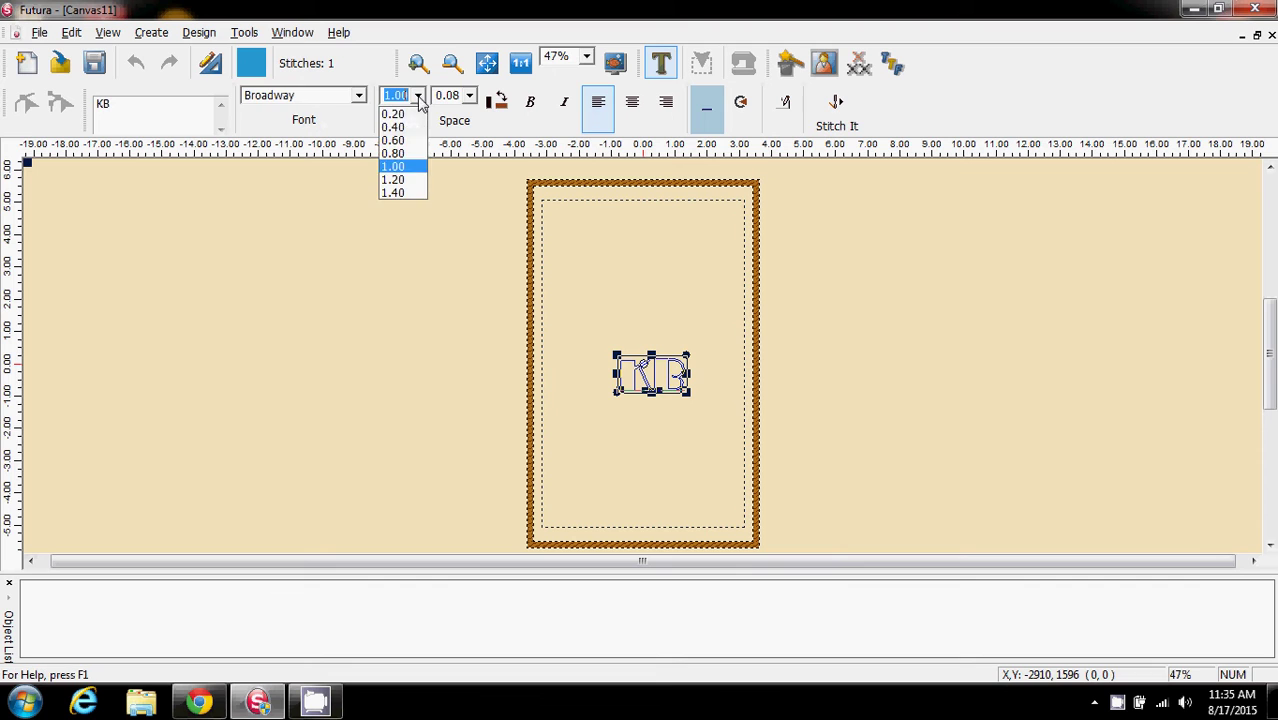
{"action": "left_click", "coordinate": [420, 193]}
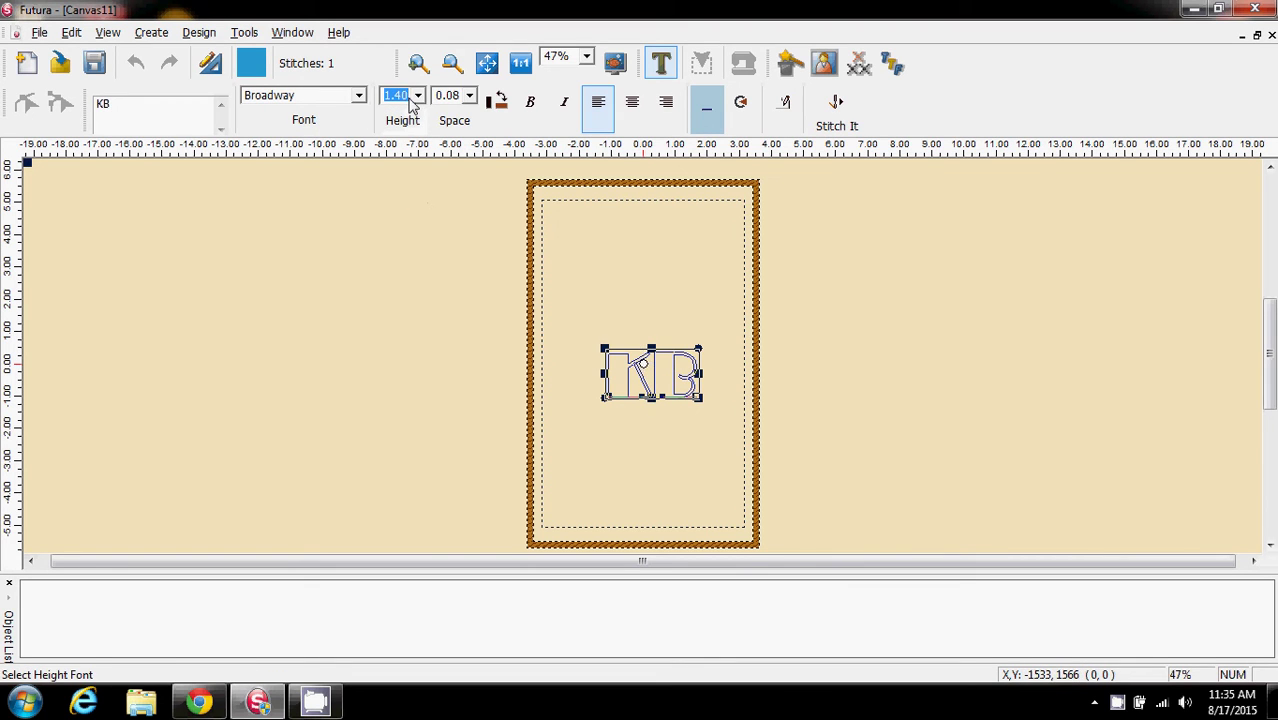
{"action": "type", "text": "2"}
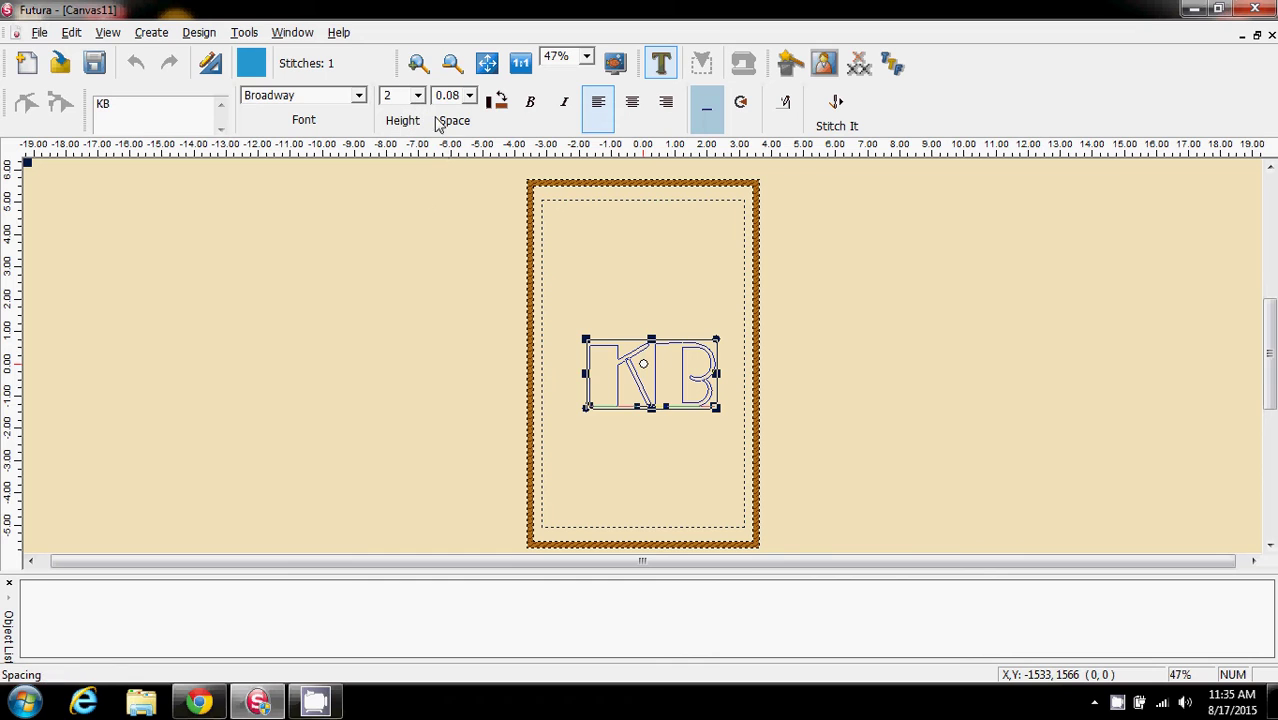
{"action": "left_click", "coordinate": [469, 96]}
{"action": "left_click", "coordinate": [469, 96]}
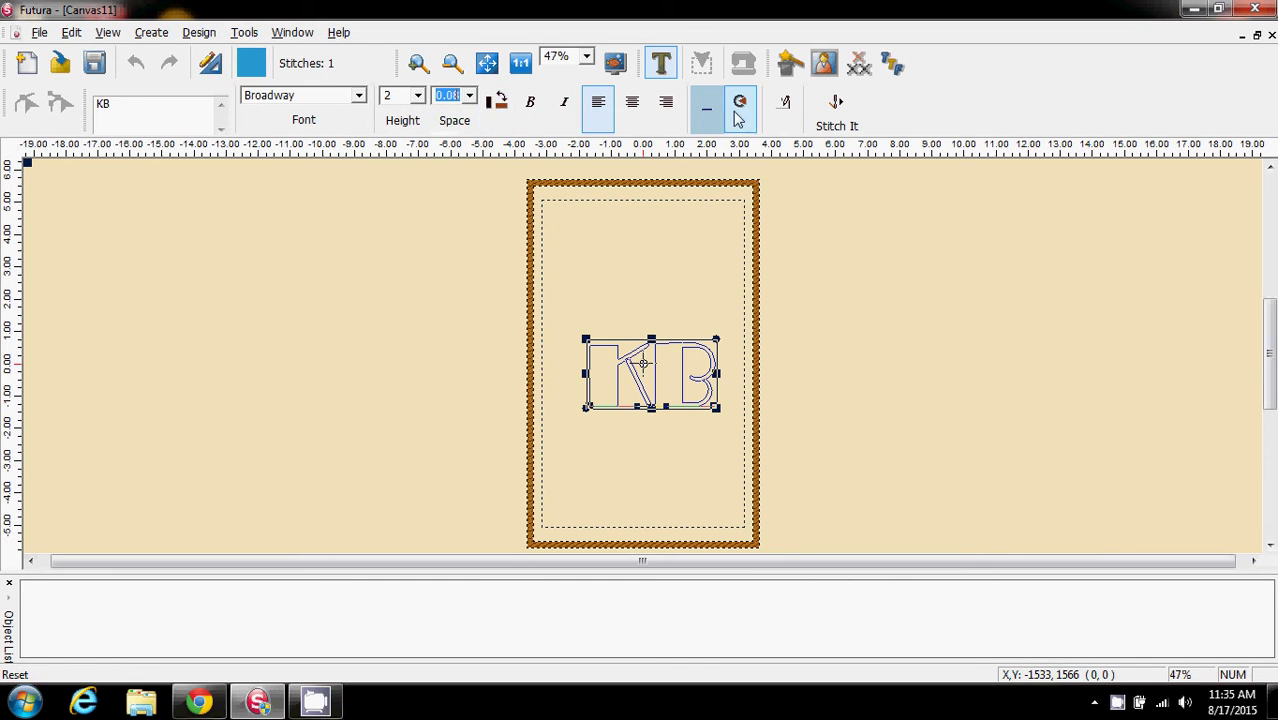
Apply the envelope shape with a downward-bulging lower edge to the KB lettering and generate its stitches.
{"action": "left_click", "coordinate": [706, 115]}
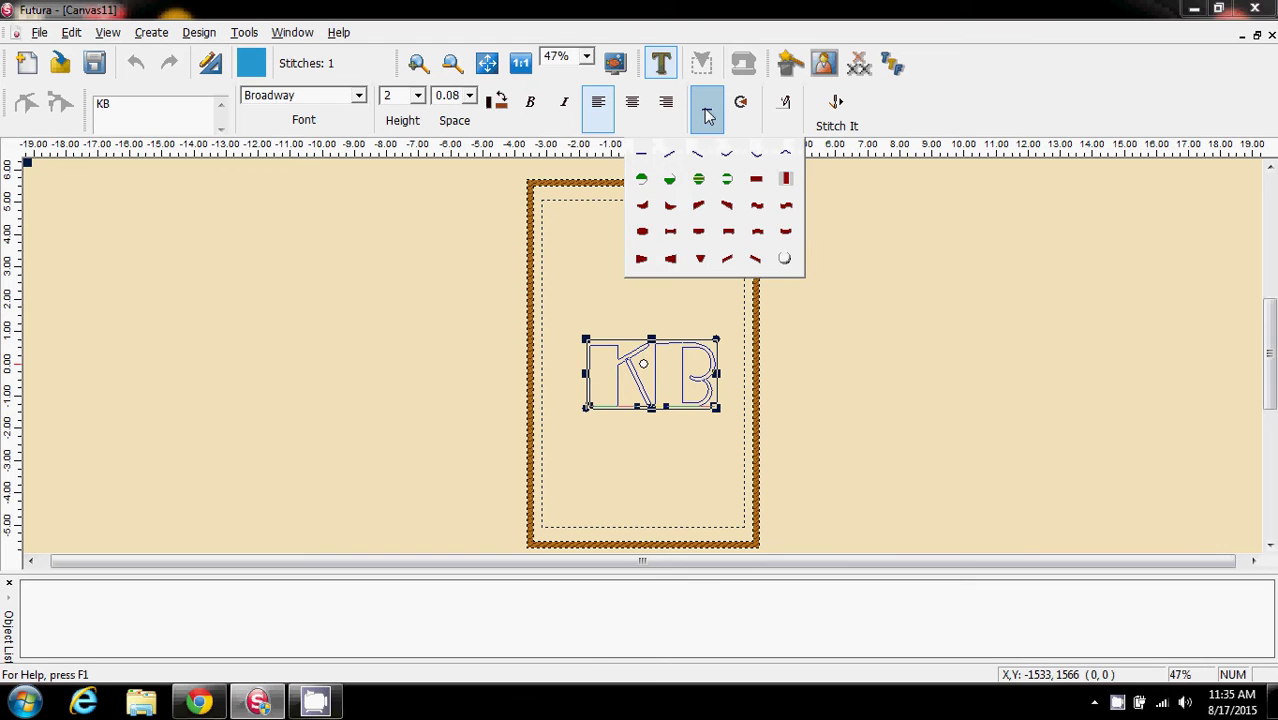
{"action": "left_click", "coordinate": [702, 240]}
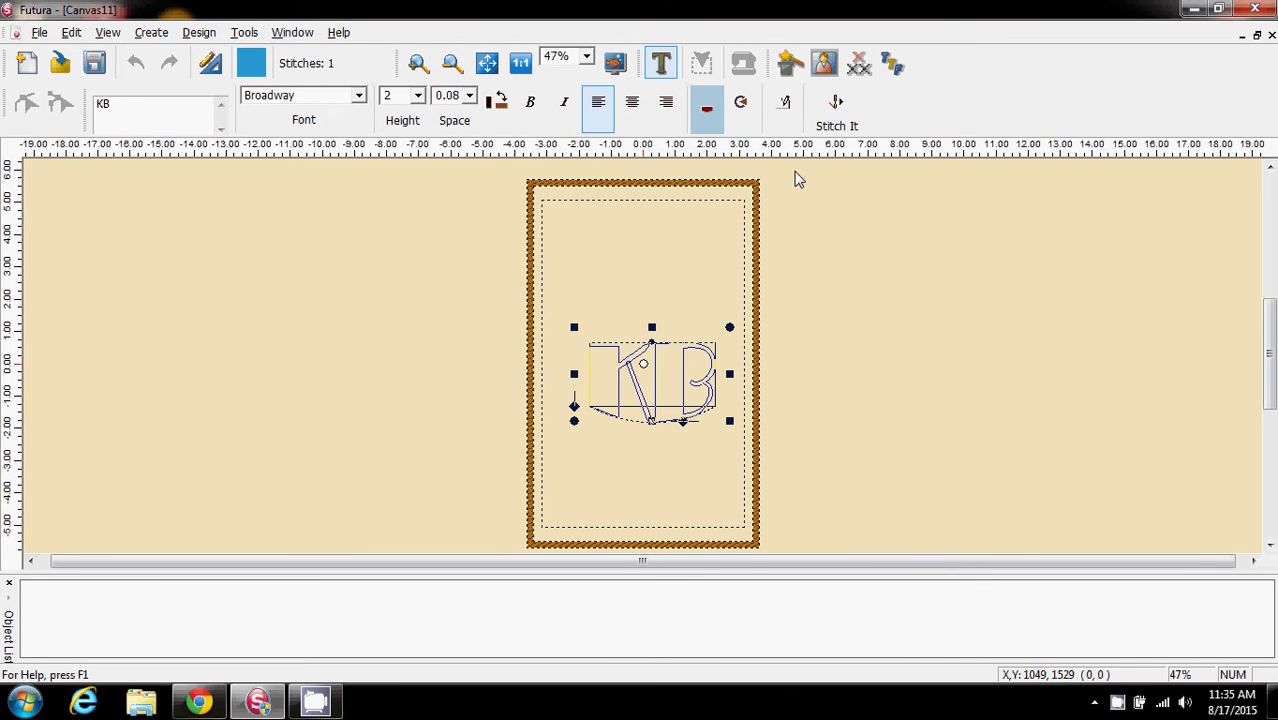
{"action": "left_click", "coordinate": [836, 108]}
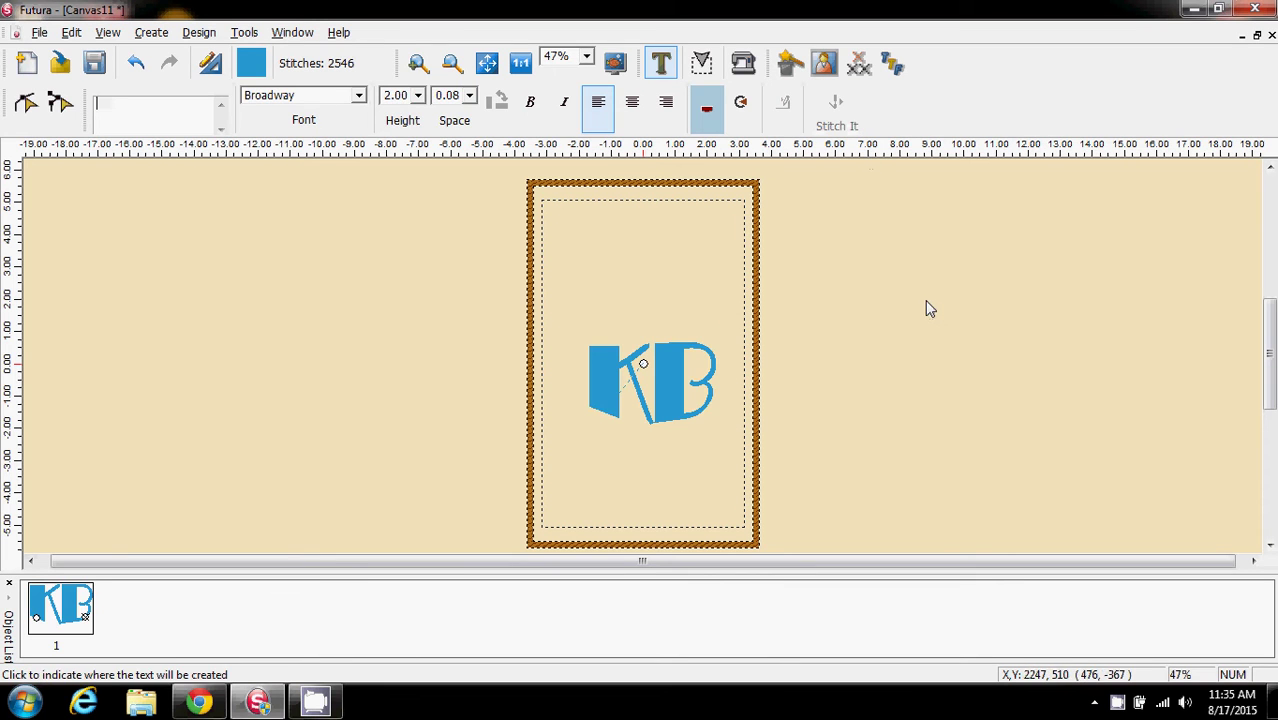
View the KB lettering at 100% zoom in the shaded realistic stitch display and leave the text tool.
{"action": "left_click", "coordinate": [586, 57]}
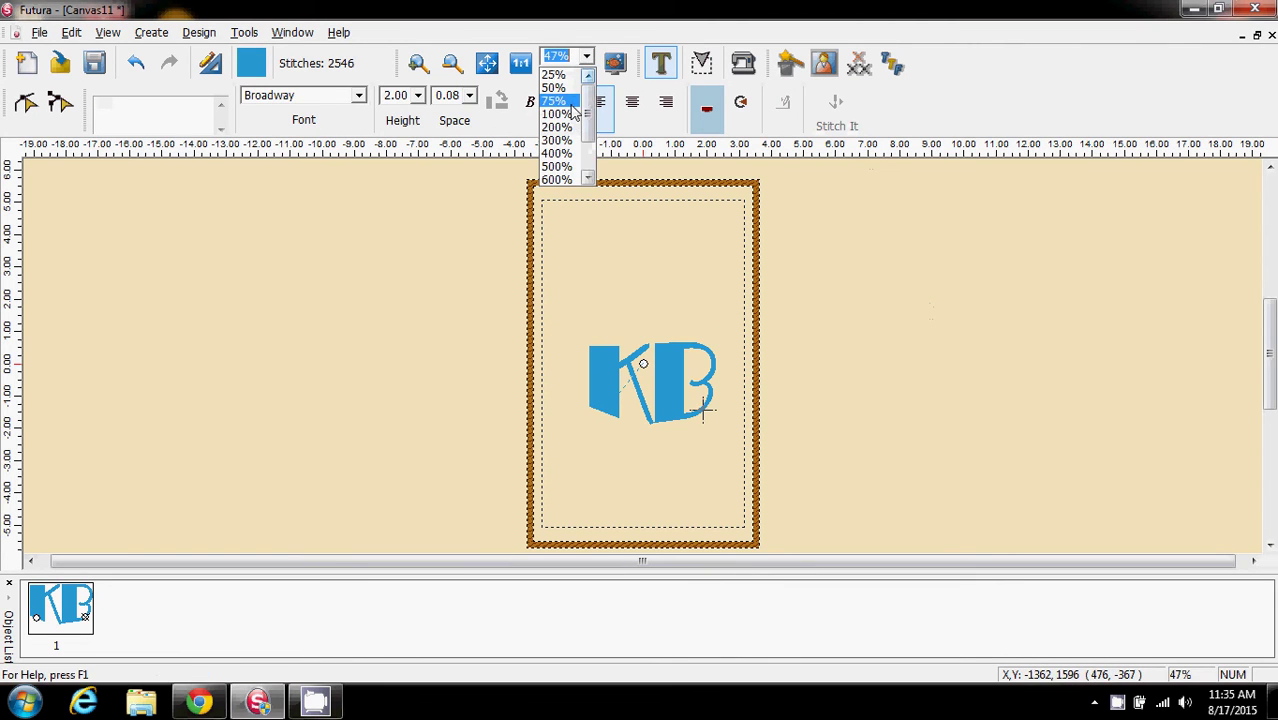
{"action": "left_click", "coordinate": [567, 119]}
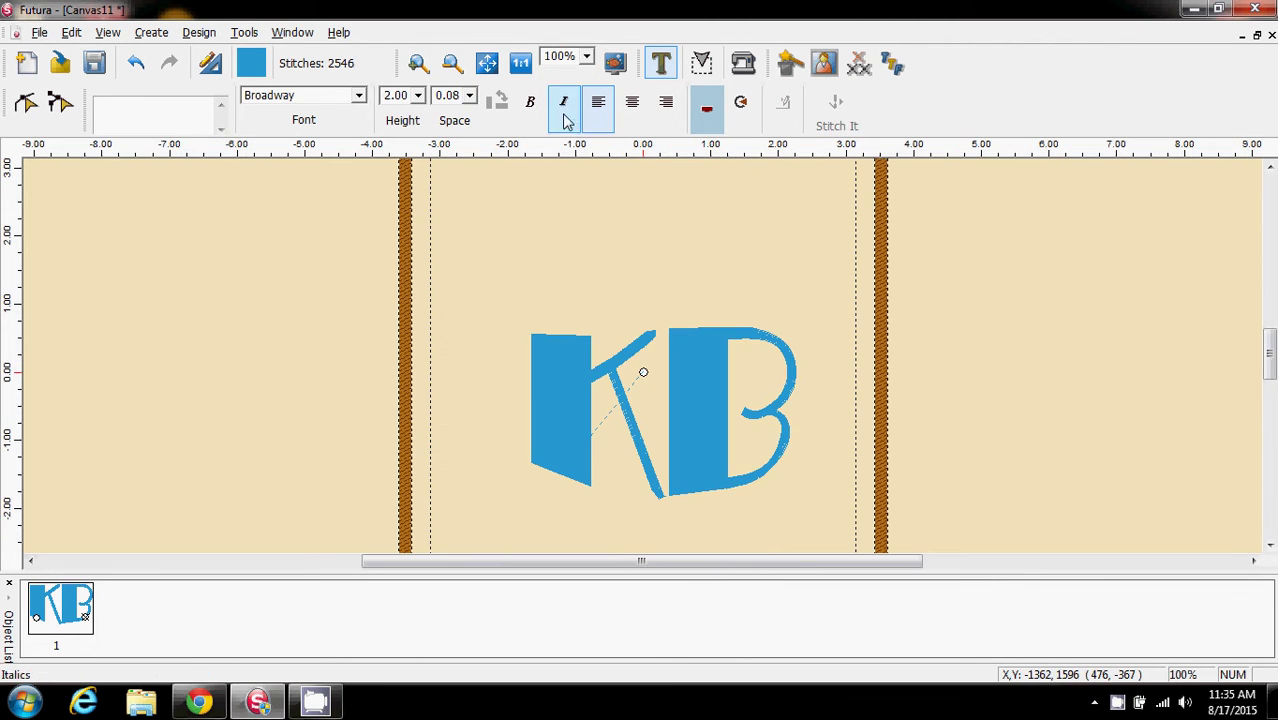
{"action": "left_click", "coordinate": [107, 32]}
{"action": "left_click", "coordinate": [130, 48]}
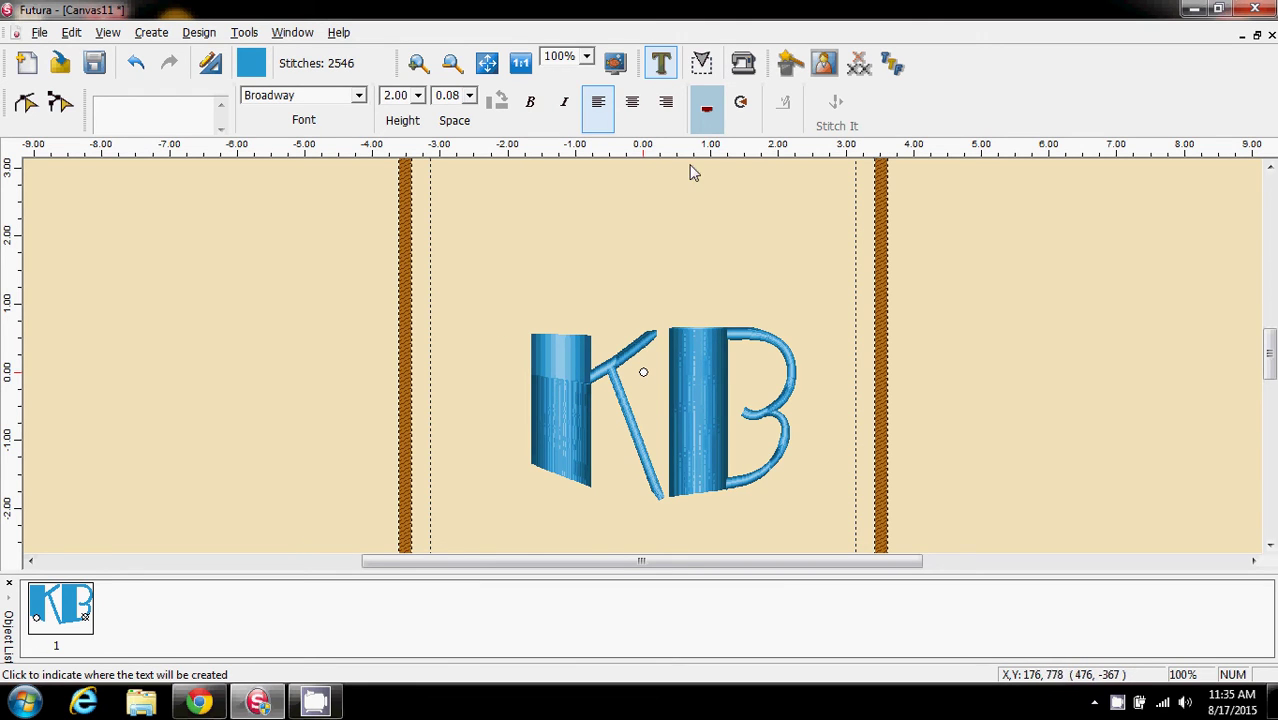
{"action": "left_click", "coordinate": [530, 101]}
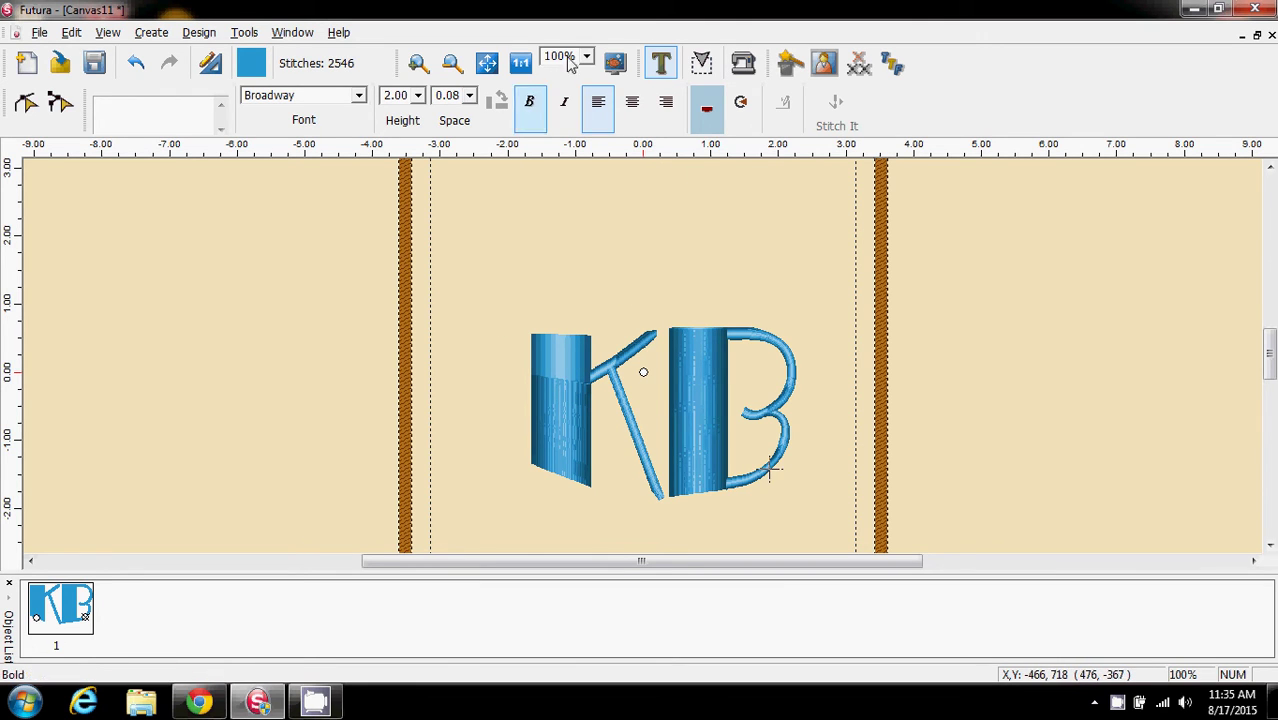
{"action": "left_click", "coordinate": [659, 68]}
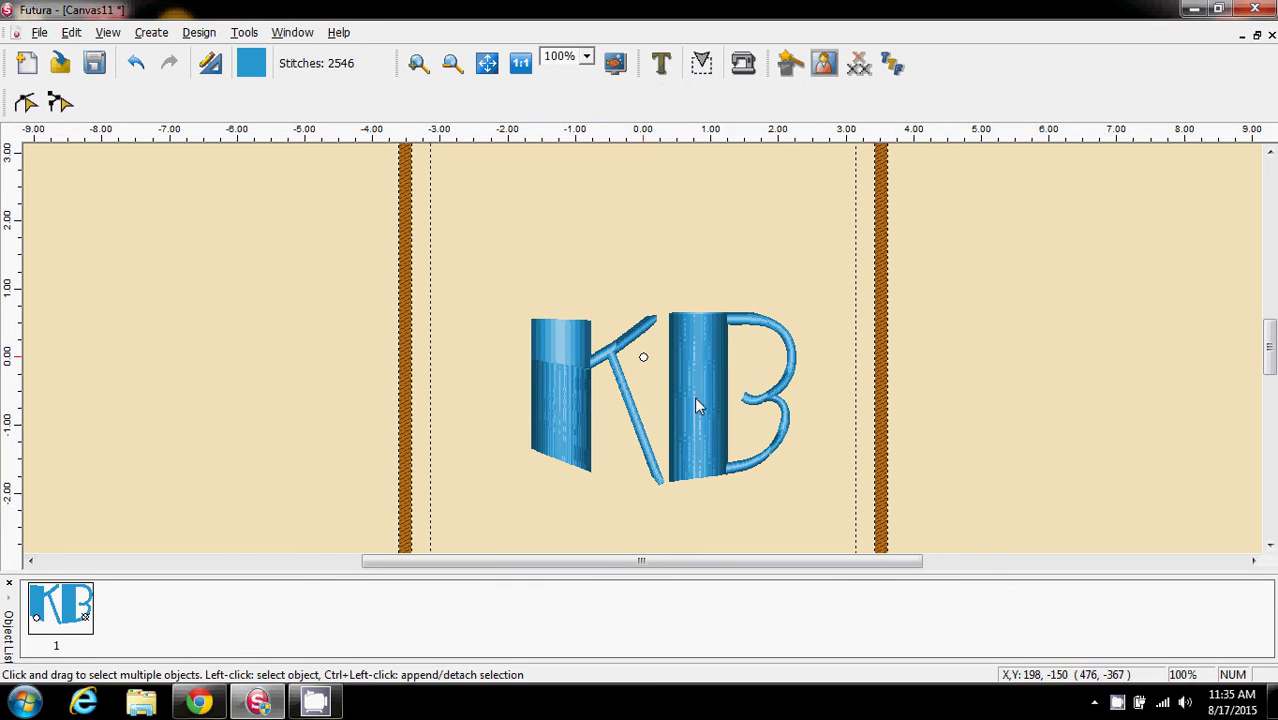
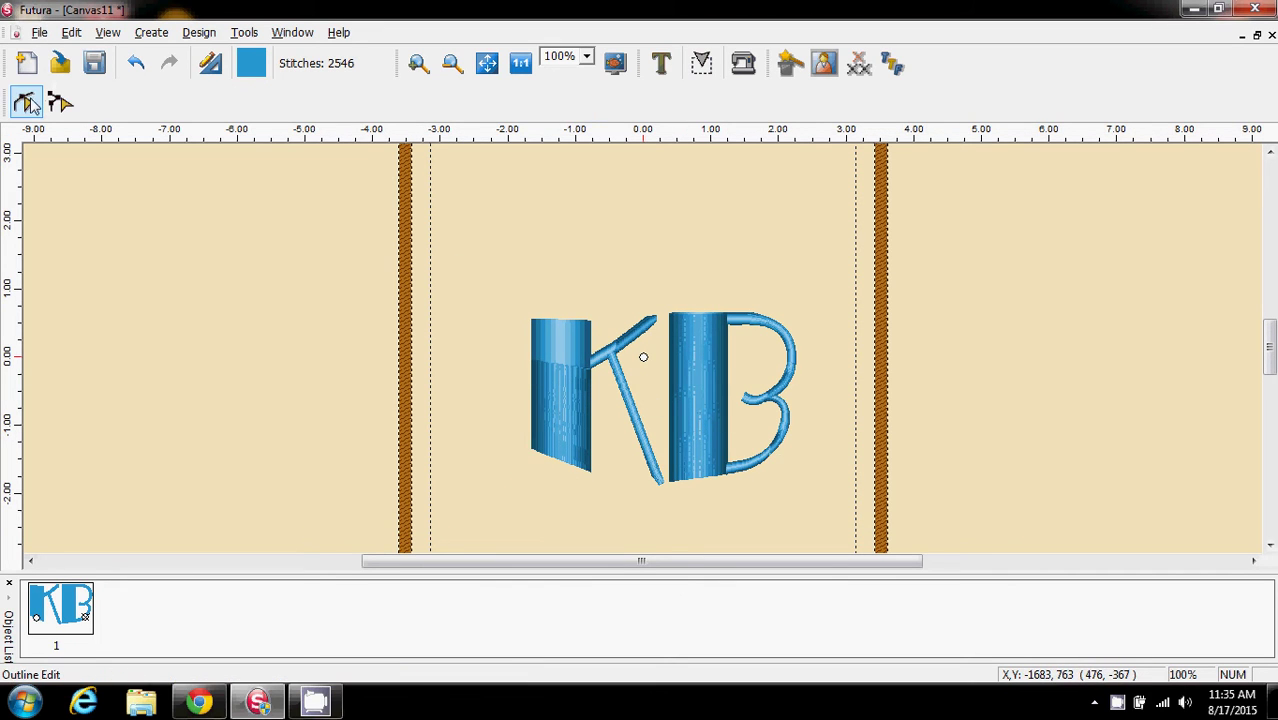
In the embroidery settings, apply the Step Pattern stitch type with catalog pattern 019 to the letter K.
{"action": "left_click", "coordinate": [199, 32]}
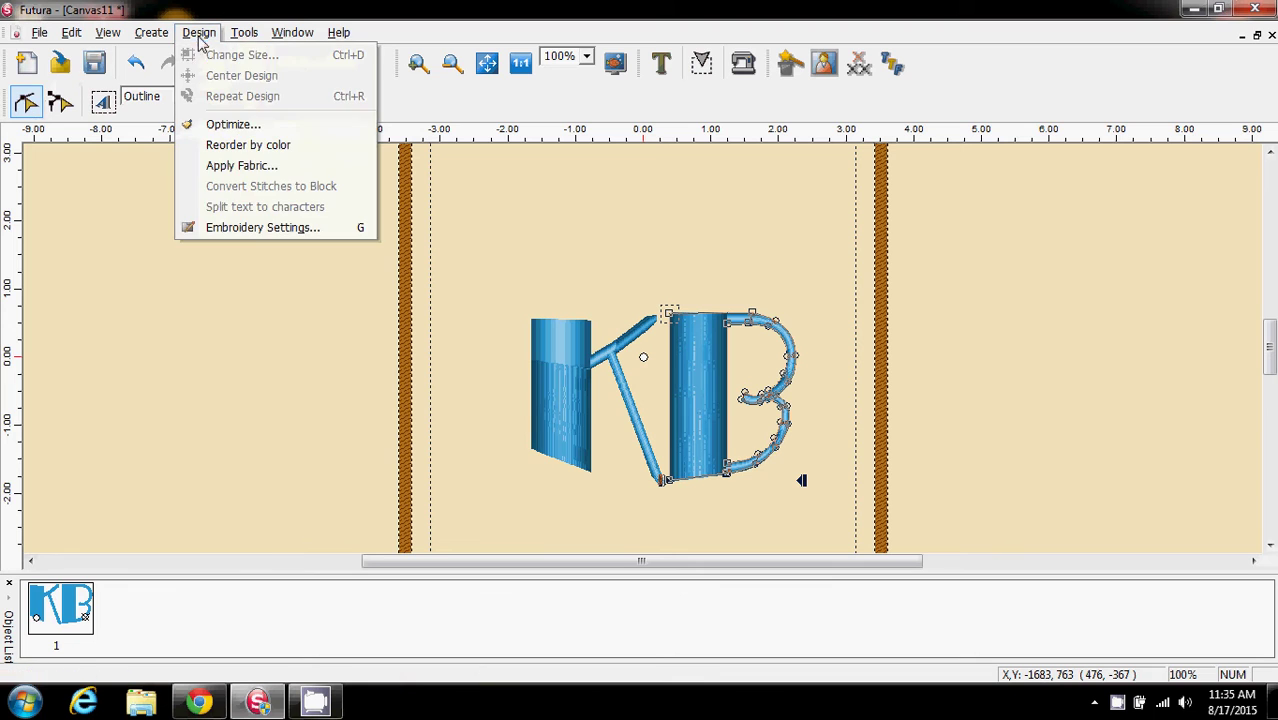
{"action": "left_click", "coordinate": [242, 230]}
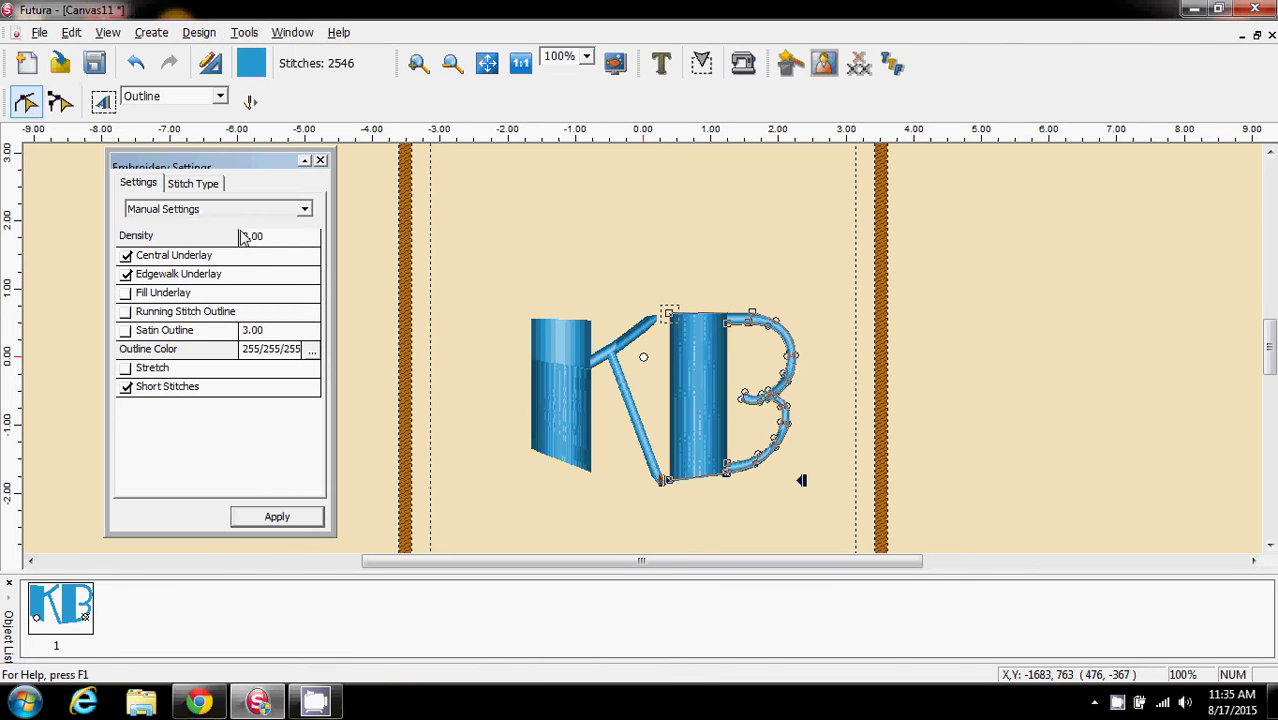
{"action": "left_click", "coordinate": [560, 393]}
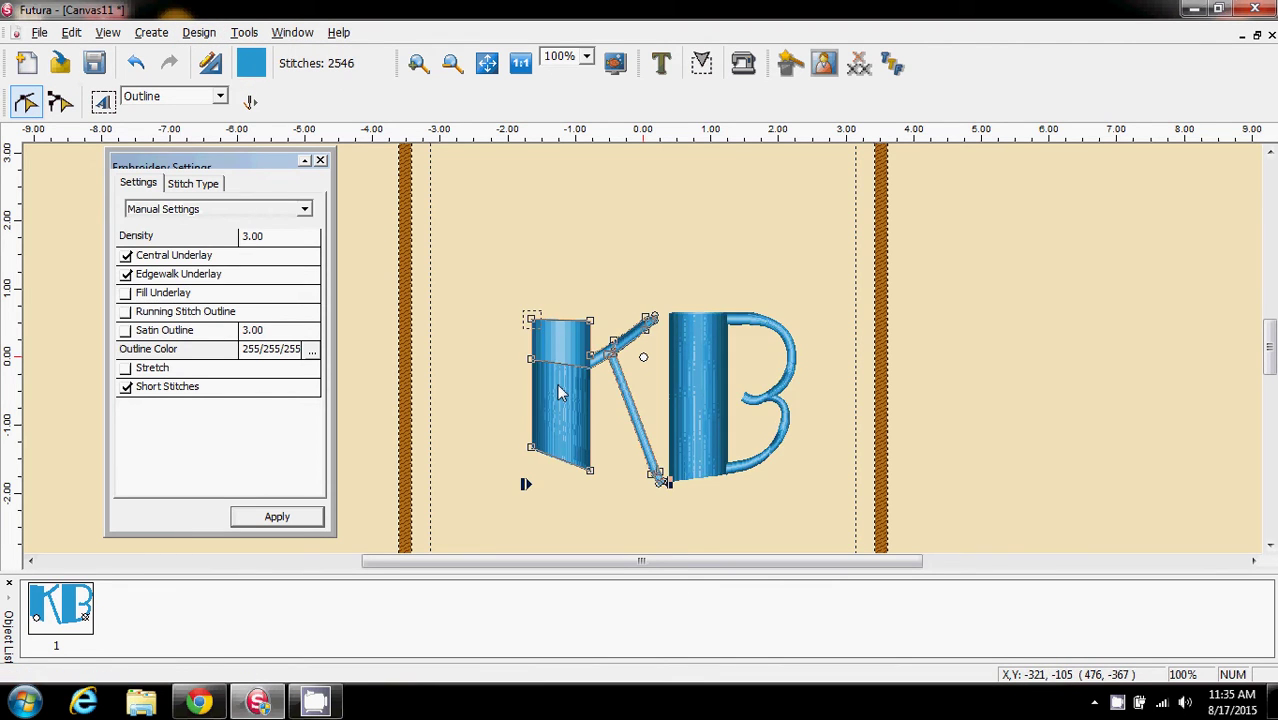
{"action": "left_click", "coordinate": [200, 185]}
{"action": "scroll", "coordinate": [222, 245], "scroll_direction": "down", "scroll_amount": 2}
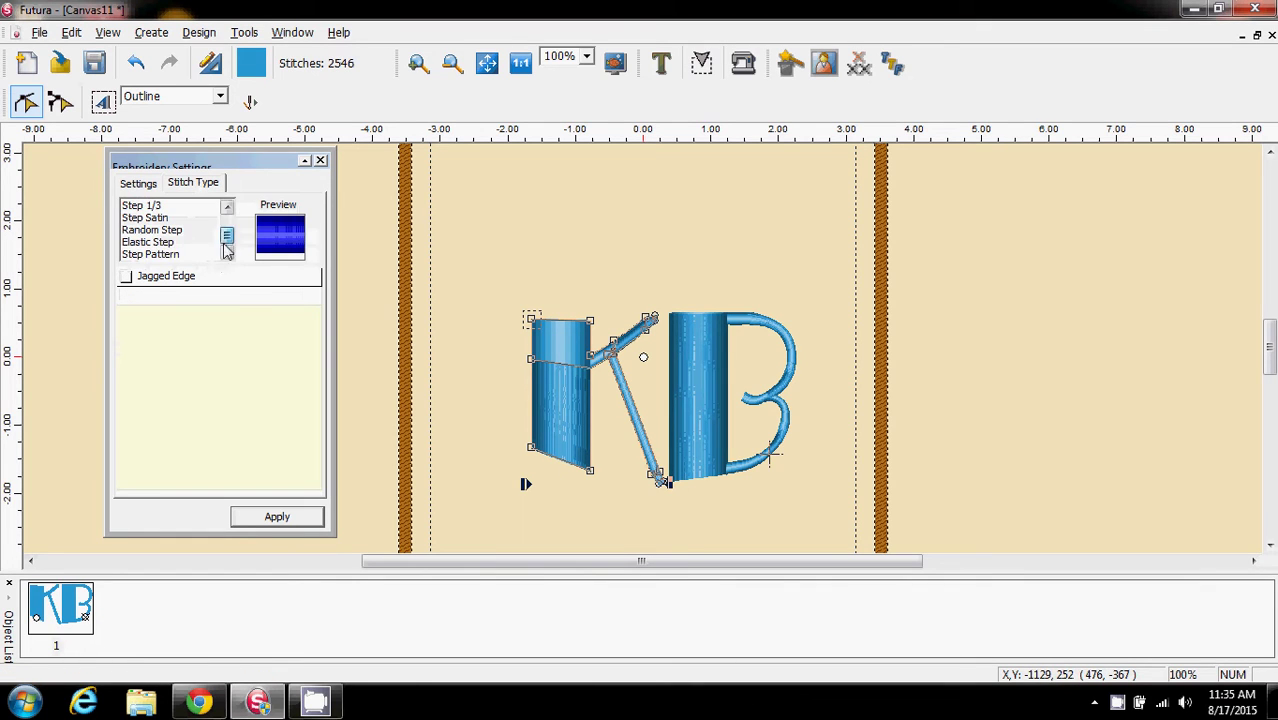
{"action": "left_click", "coordinate": [170, 256]}
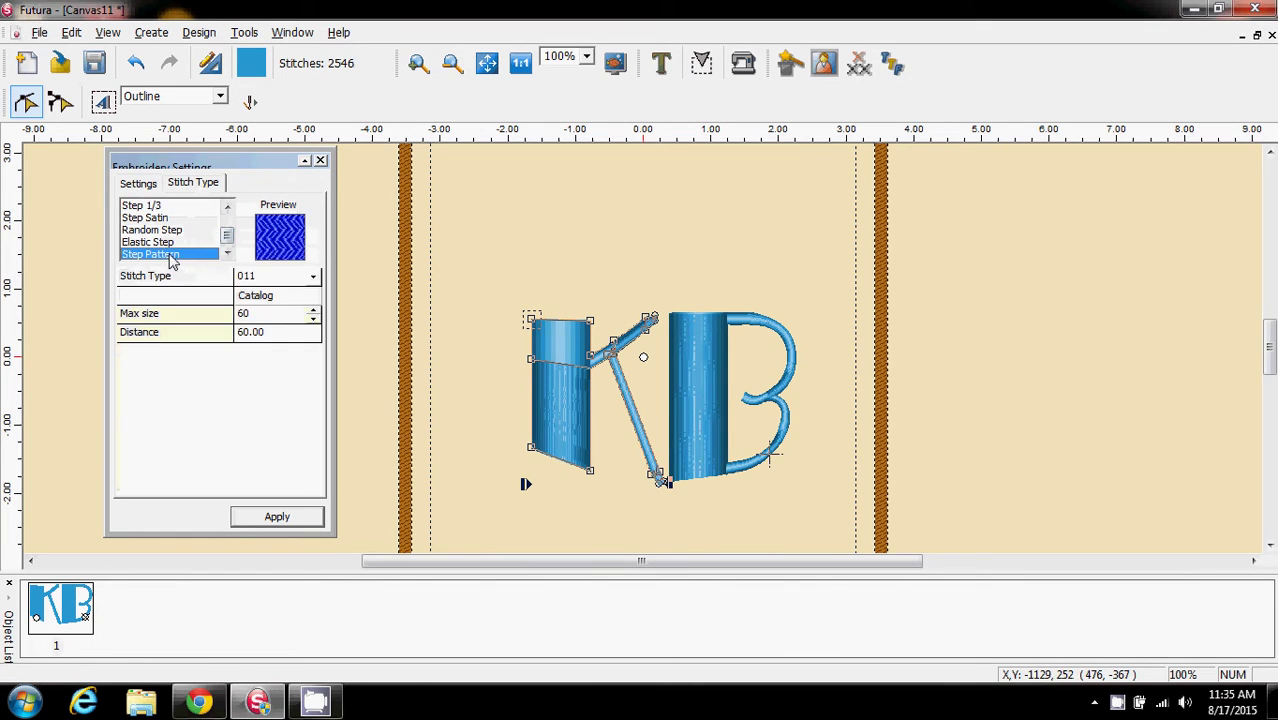
{"action": "left_click", "coordinate": [268, 302]}
{"action": "left_click", "coordinate": [938, 401]}
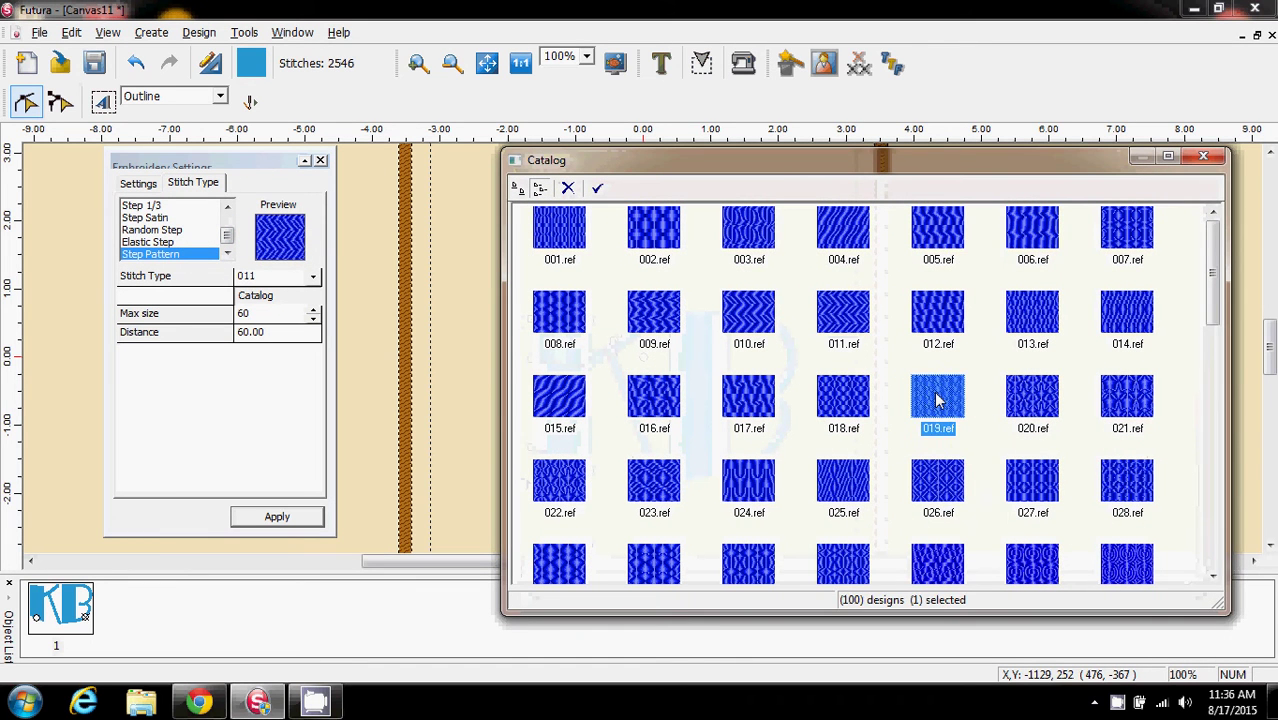
{"action": "double_click", "coordinate": [938, 401]}
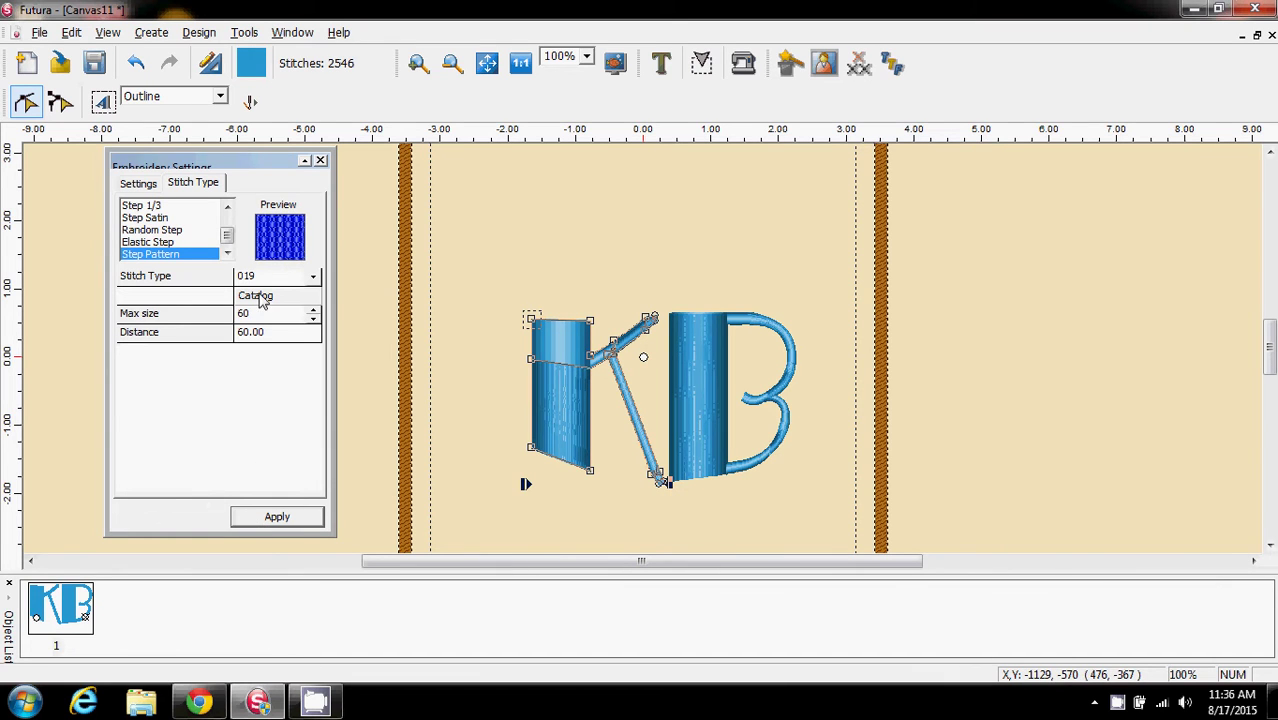
{"action": "left_click", "coordinate": [290, 522]}
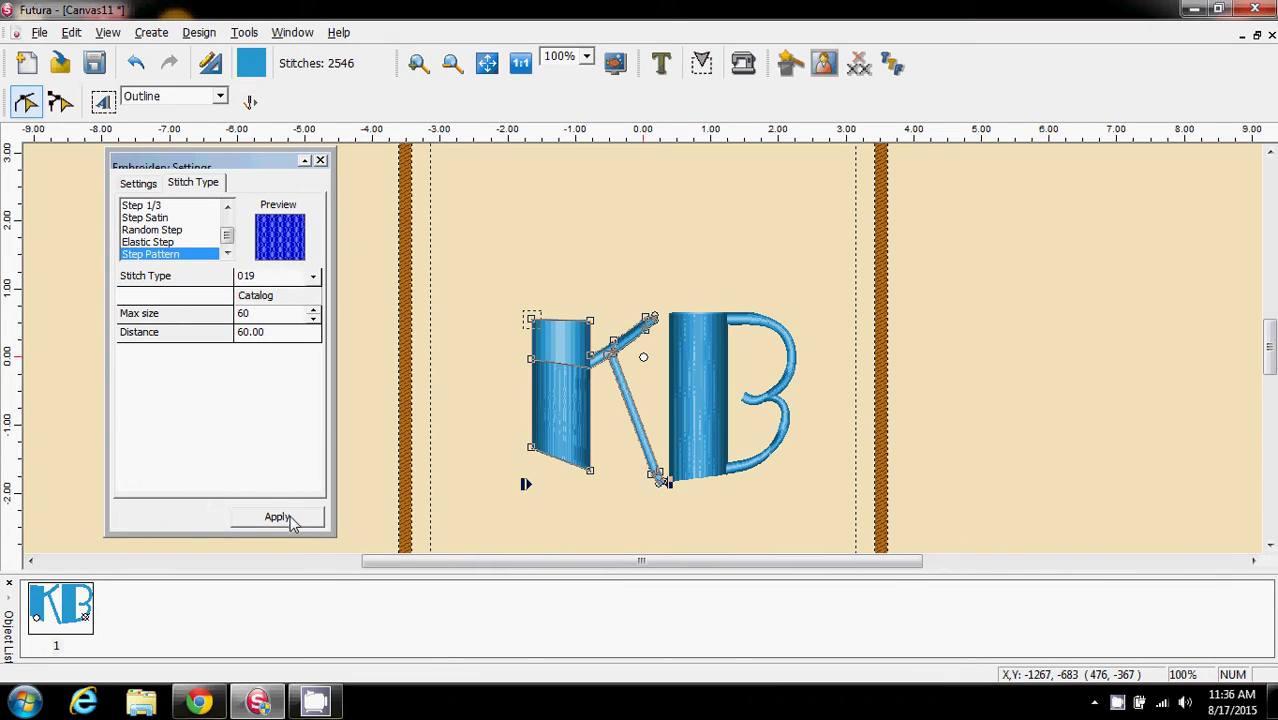
Apply the Step Pattern stitch type with catalog pattern 019 to the letter B and finish outline editing.
{"action": "left_click", "coordinate": [702, 432]}
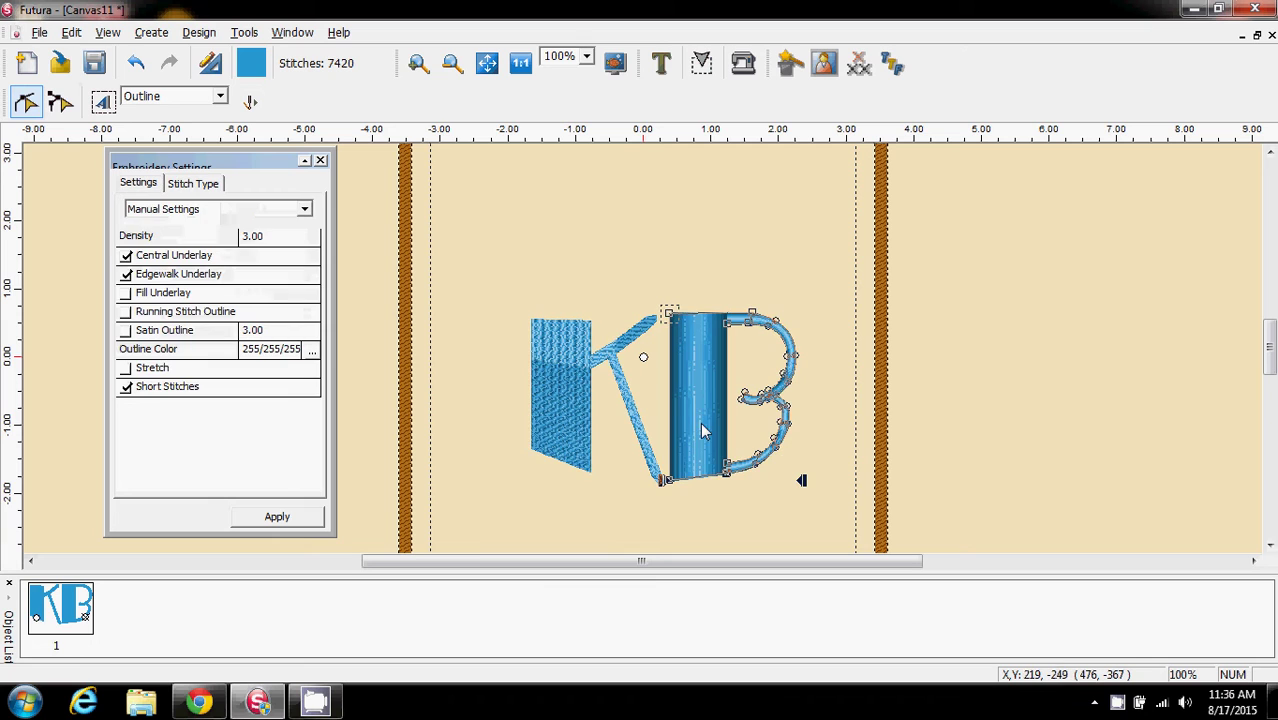
{"action": "left_click", "coordinate": [203, 183]}
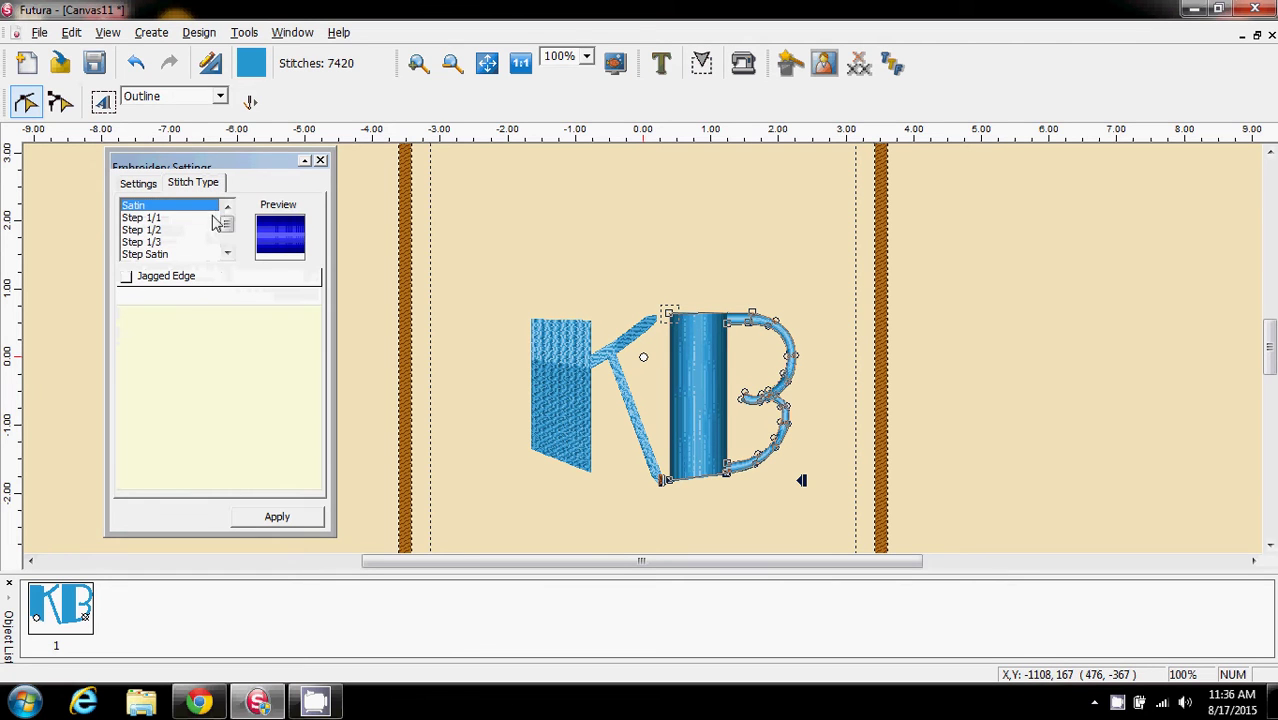
{"action": "scroll", "coordinate": [226, 232], "scroll_direction": "down", "scroll_amount": 1}
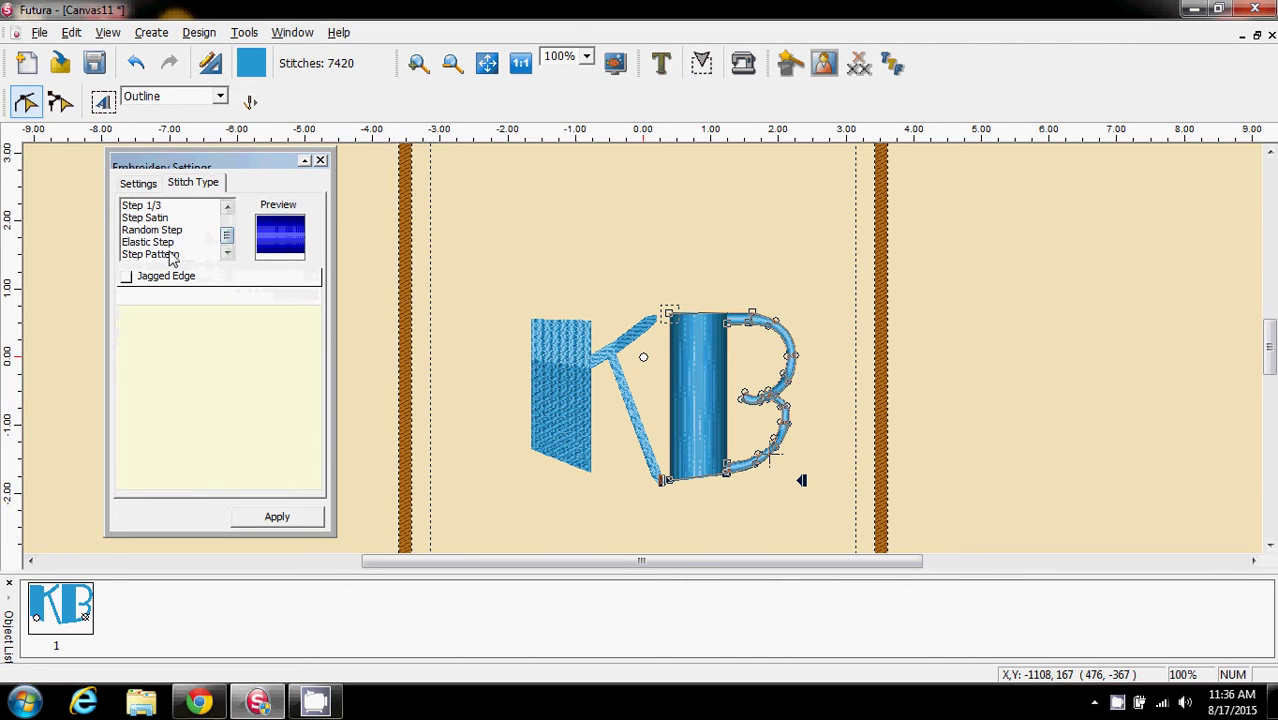
{"action": "left_click", "coordinate": [172, 254]}
{"action": "left_click", "coordinate": [245, 298]}
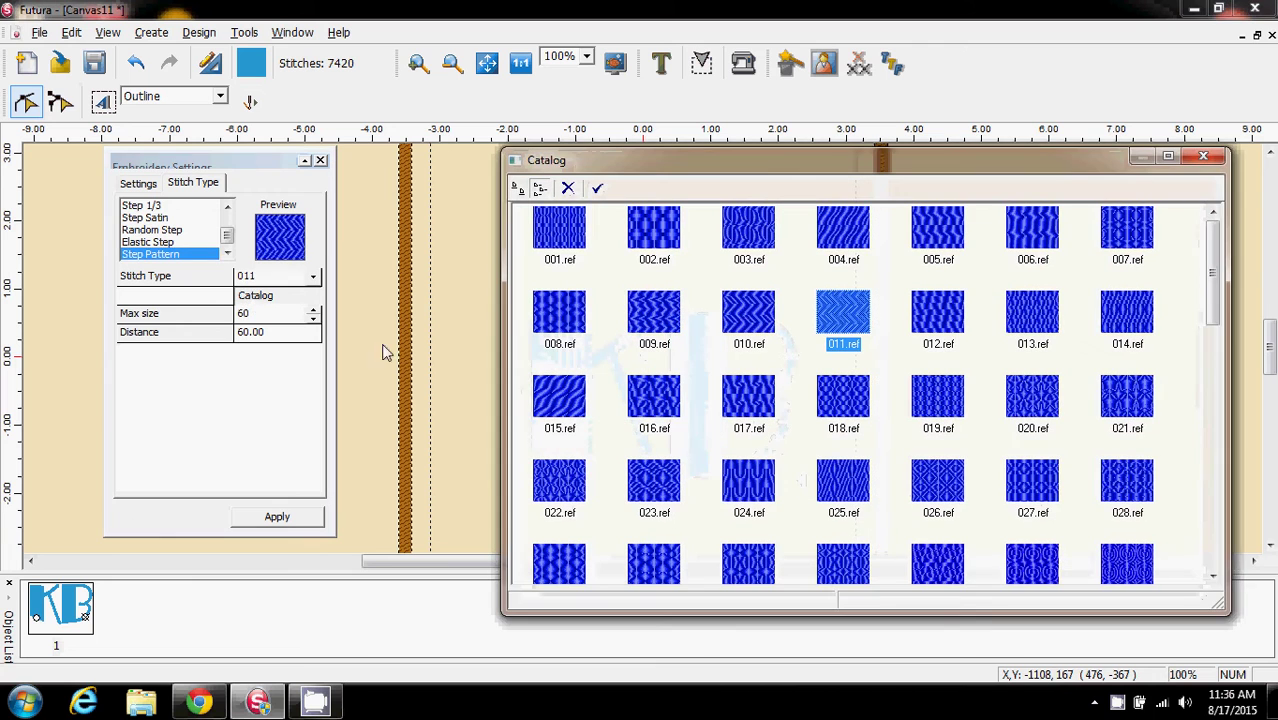
{"action": "double_click", "coordinate": [937, 405]}
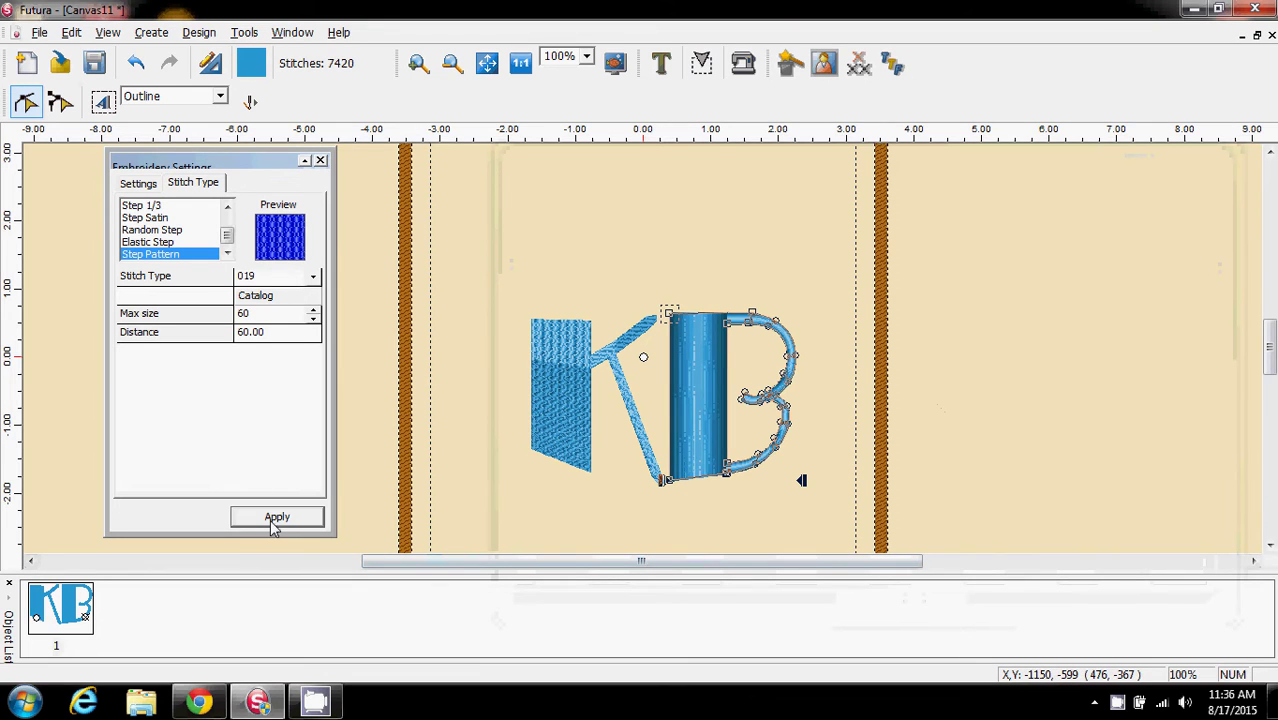
{"action": "left_click", "coordinate": [273, 522]}
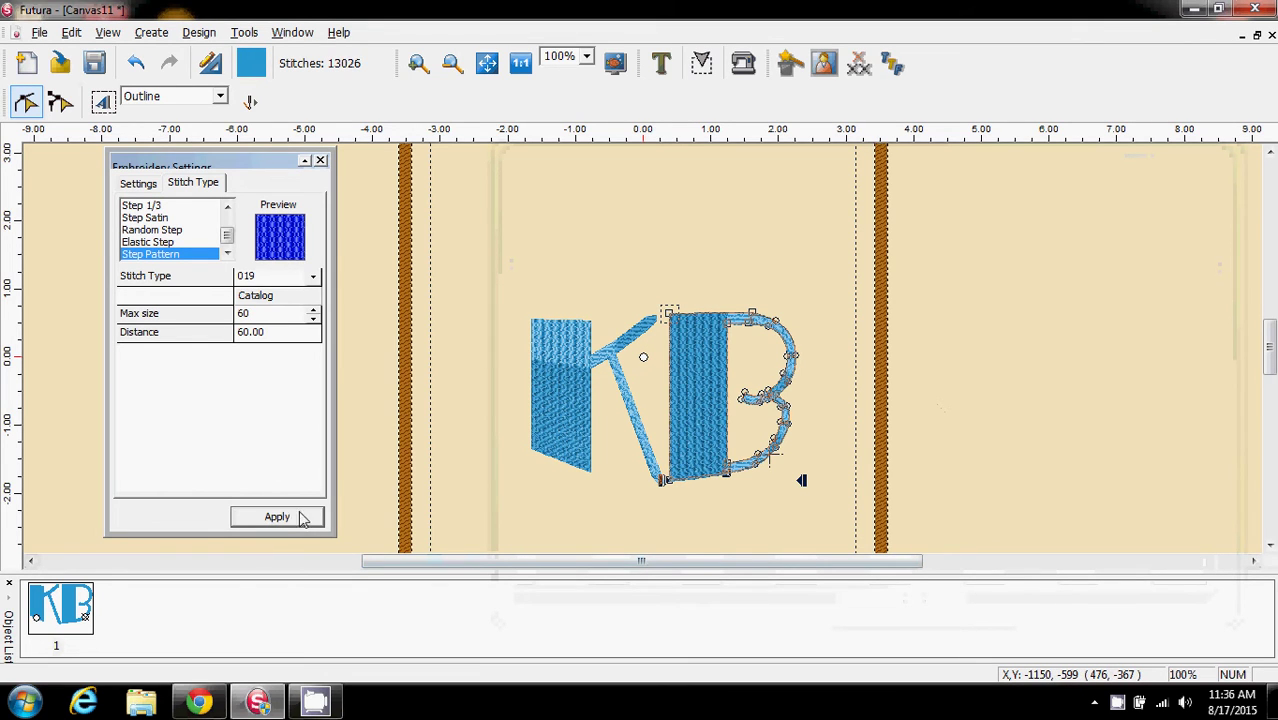
{"action": "left_click", "coordinate": [320, 162]}
{"action": "left_click", "coordinate": [18, 104]}
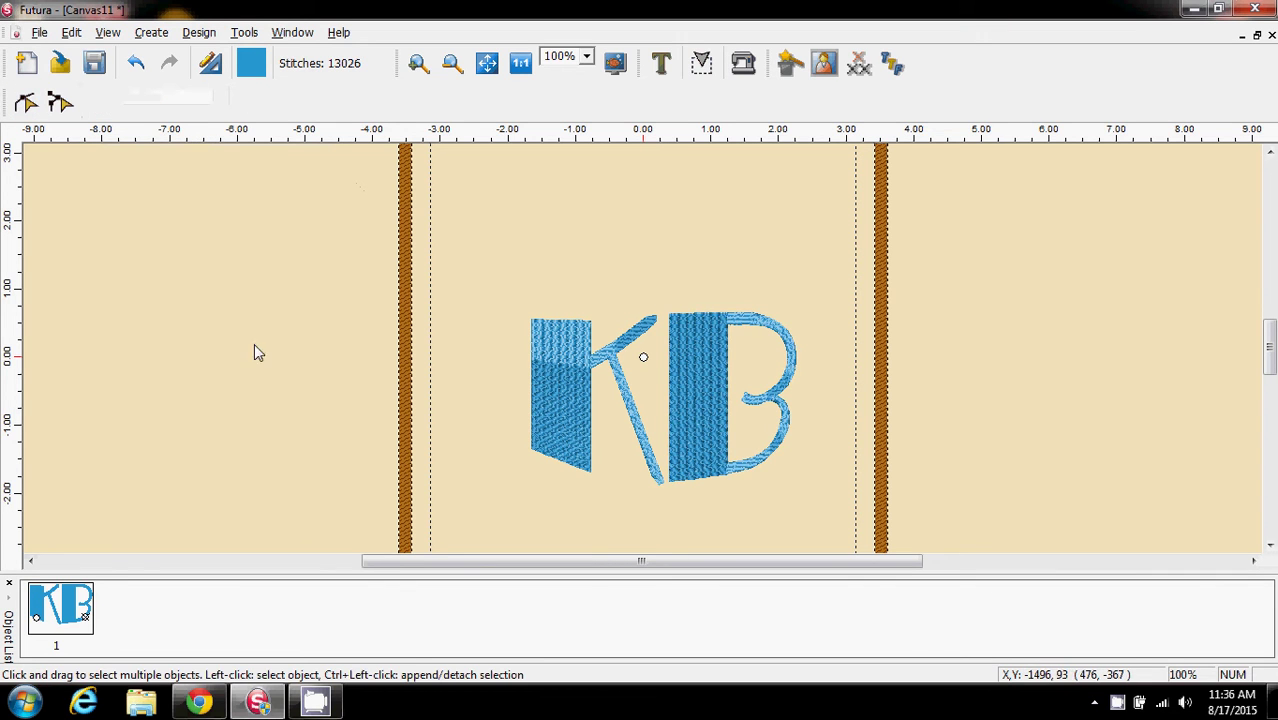
Close the canvas with the pattern-filled KB lettering without saving it.
{"action": "scroll", "coordinate": [1270, 368], "scroll_direction": "down", "scroll_amount": 2}
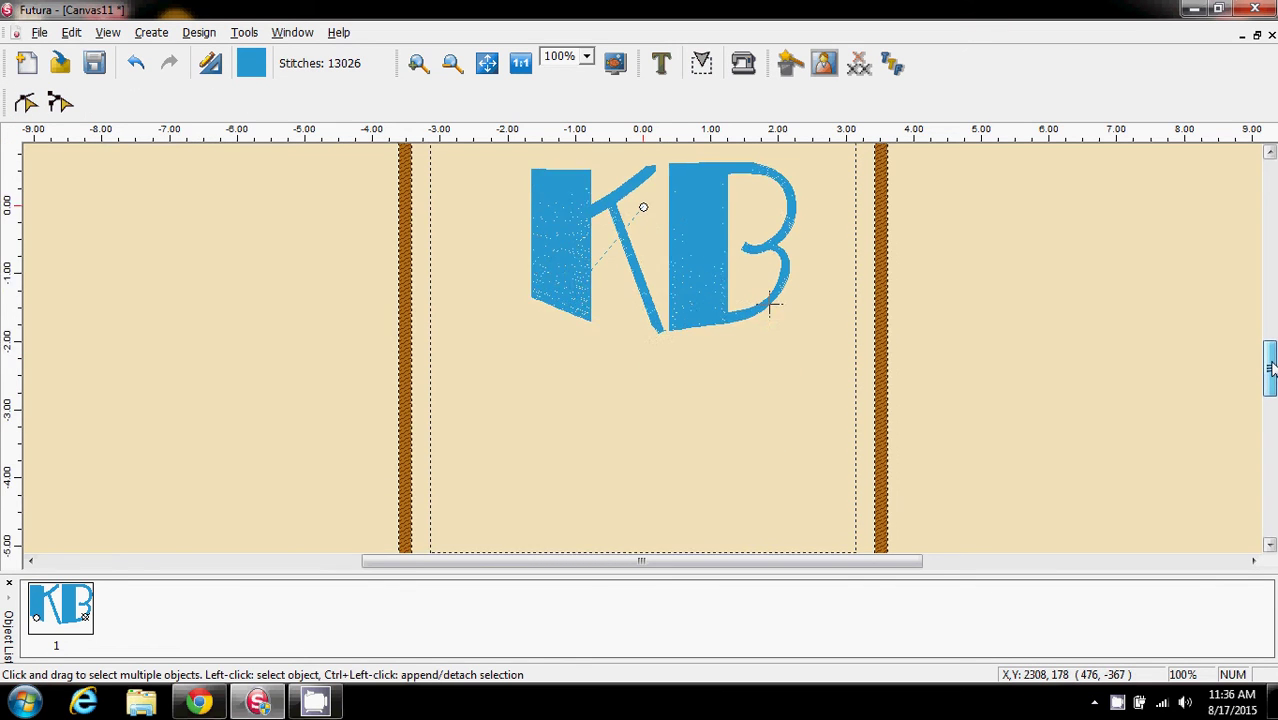
{"action": "scroll", "coordinate": [1271, 375], "scroll_direction": "up", "scroll_amount": 1}
{"action": "scroll", "coordinate": [1270, 358], "scroll_direction": "up", "scroll_amount": 1}
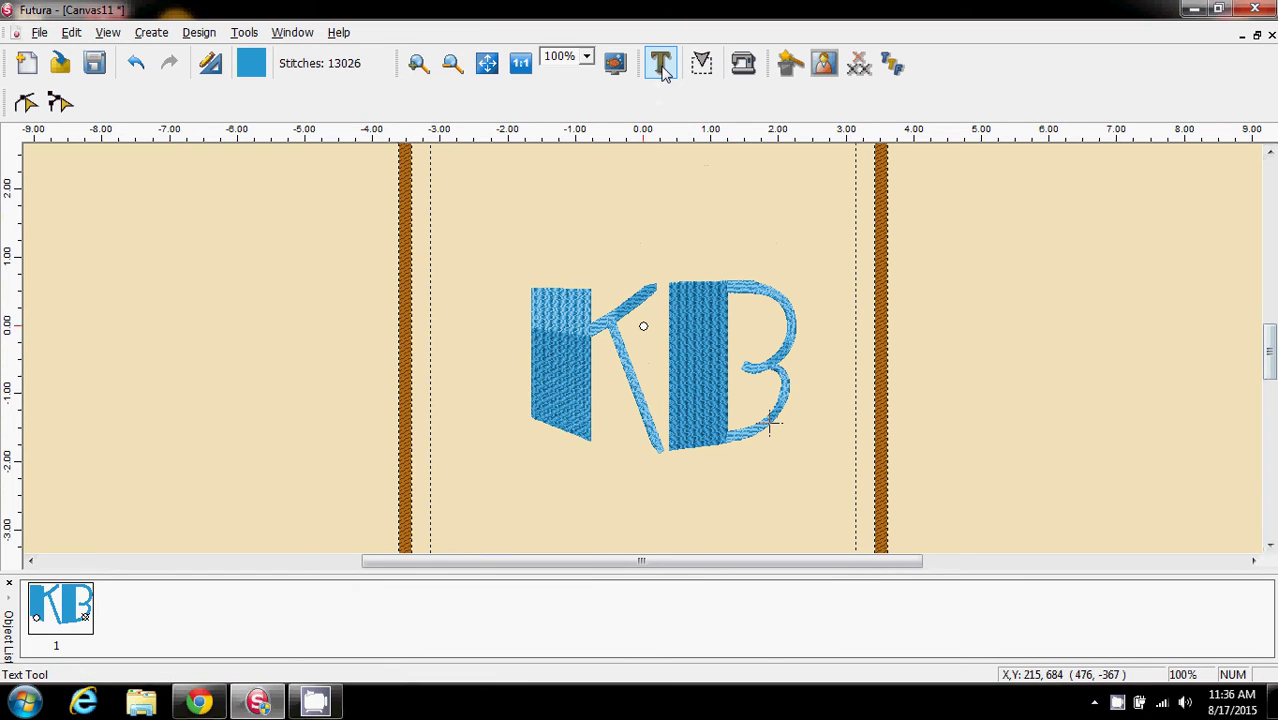
{"action": "left_click", "coordinate": [1272, 36]}
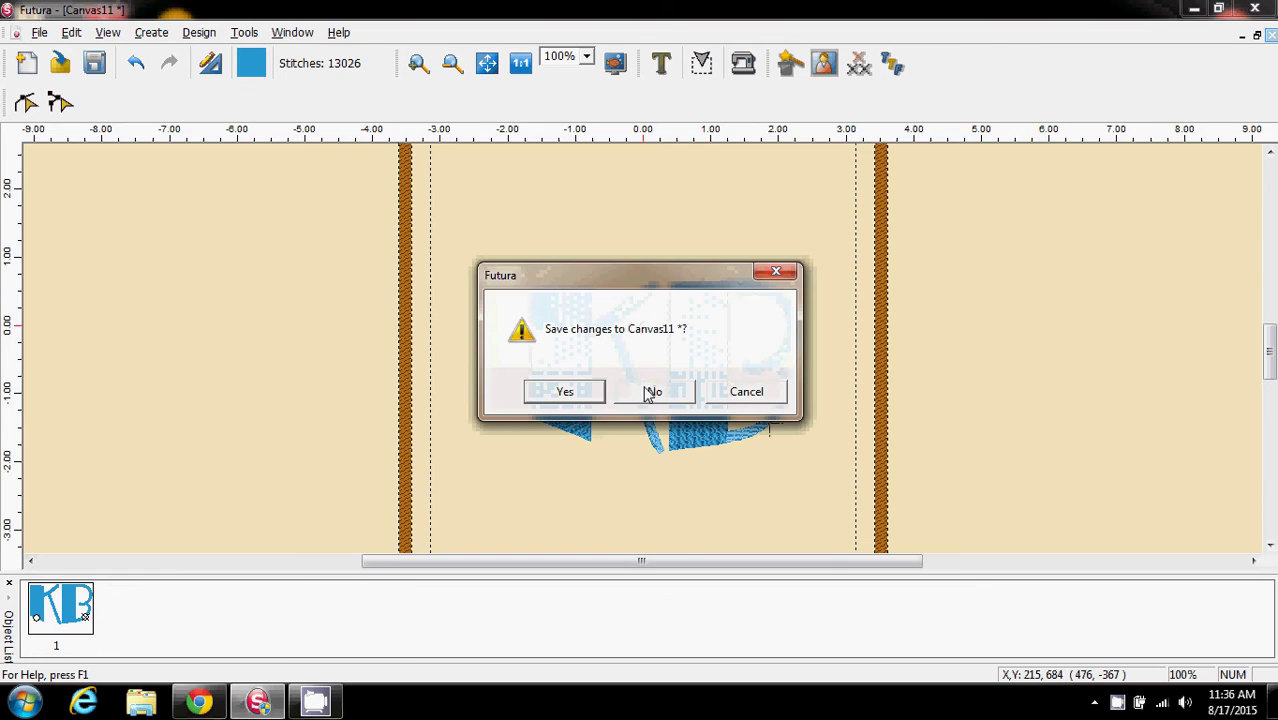
{"action": "left_click", "coordinate": [650, 392]}
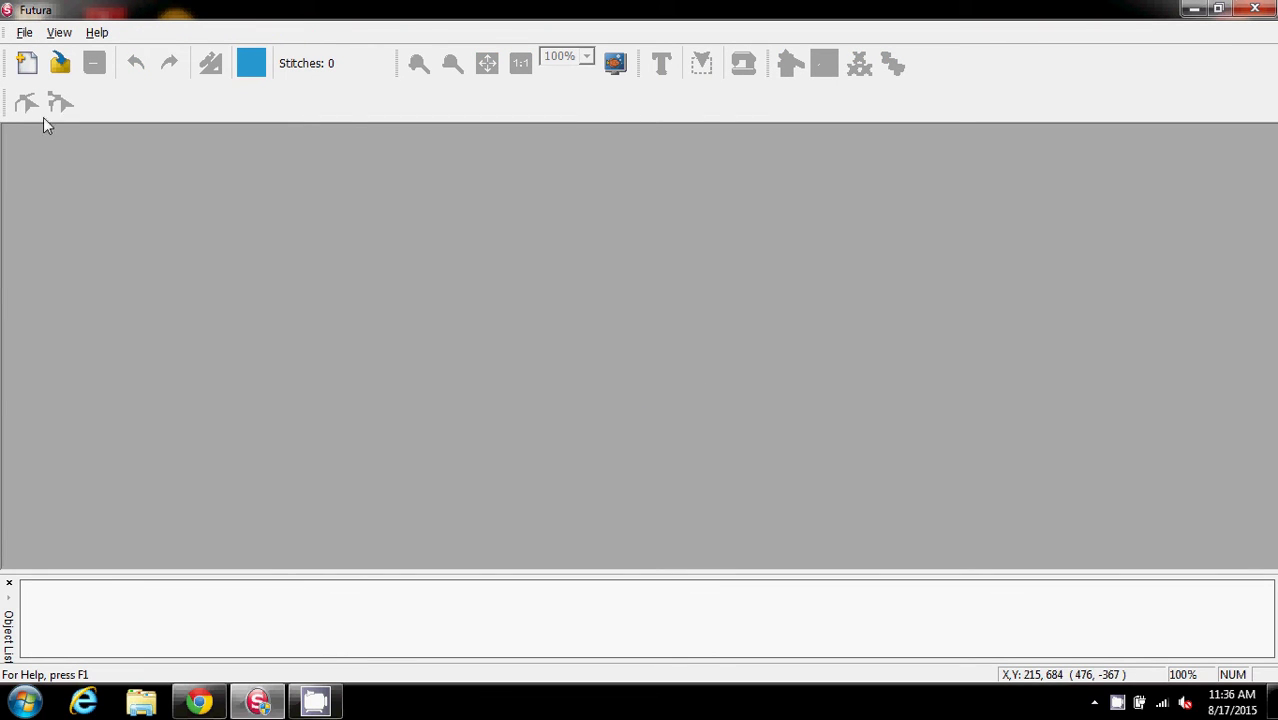
Create a new canvas and start the HyperFont Wizard with "KB" as its text.
{"action": "left_click", "coordinate": [27, 63]}
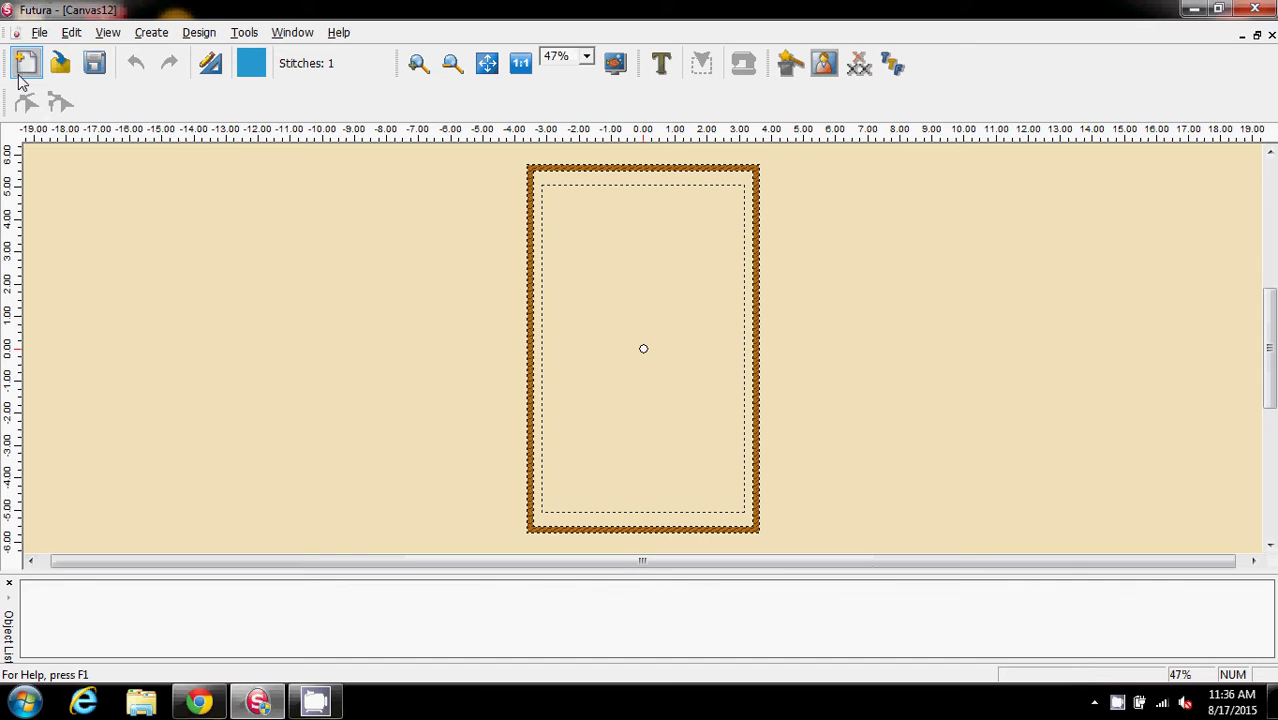
{"action": "left_click", "coordinate": [892, 63]}
{"action": "left_click_drag", "start_coordinate": [651, 125], "coordinate": [497, 86]}
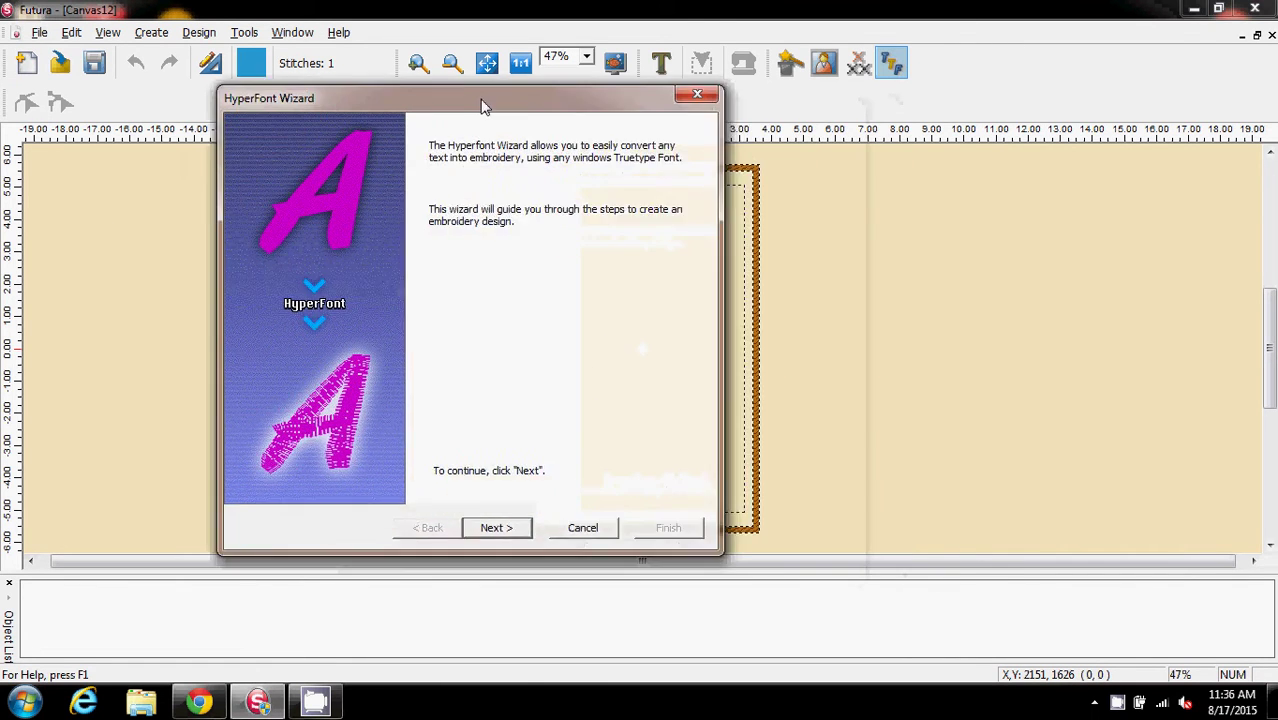
{"action": "left_click", "coordinate": [515, 514]}
{"action": "left_click", "coordinate": [519, 263]}
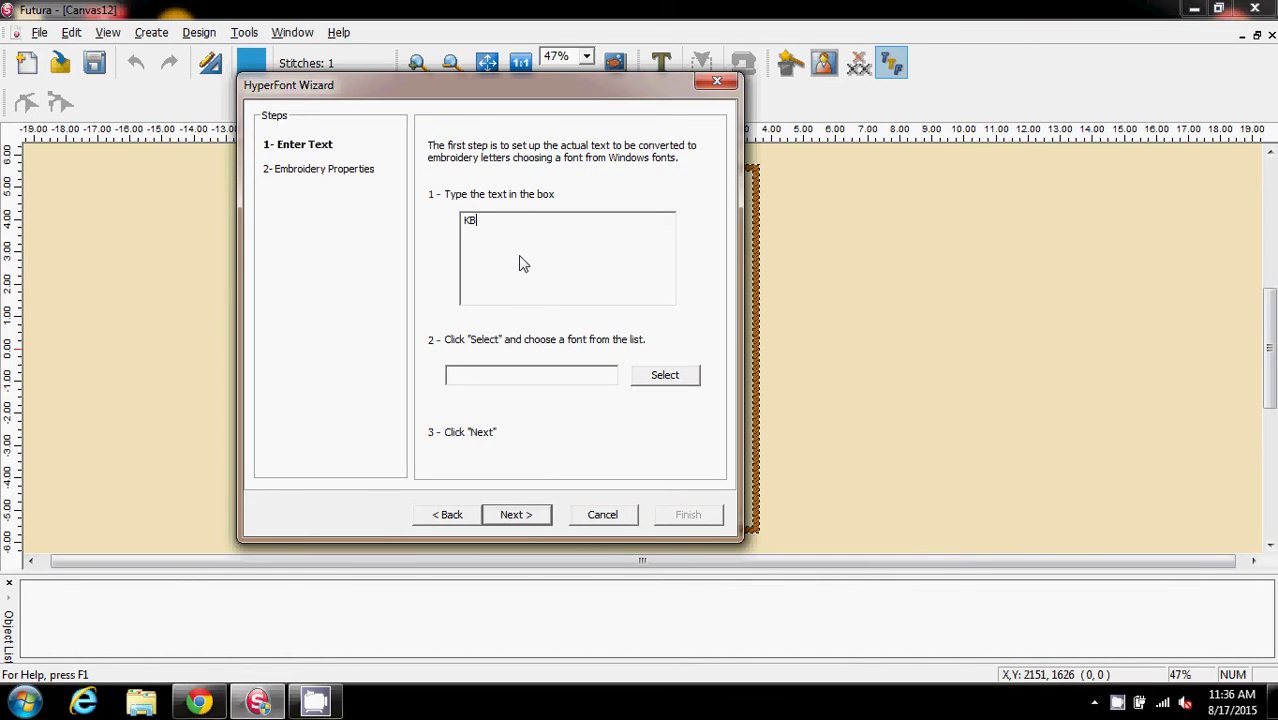
Choose the Crazy Girlz Blond BTN font for the KB text and continue to the wizard's embroidery properties.
{"action": "left_click", "coordinate": [662, 376]}
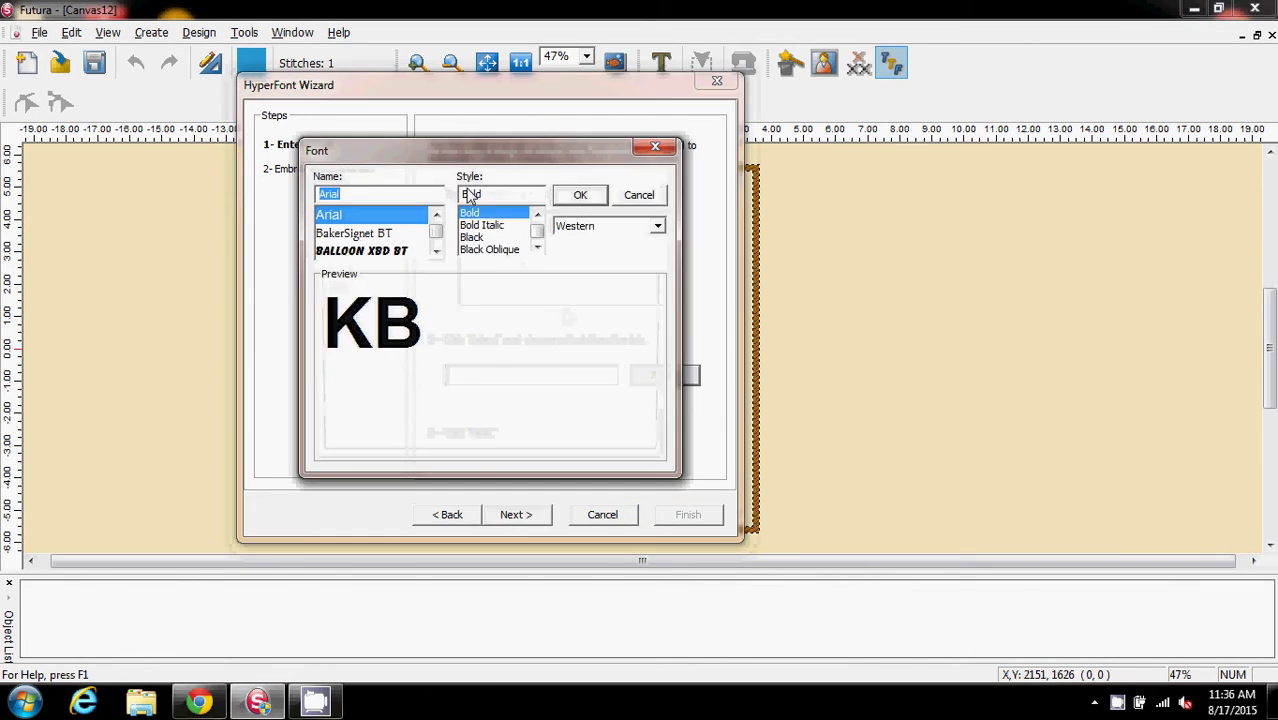
{"action": "left_click_drag", "start_coordinate": [475, 148], "coordinate": [560, 179]}
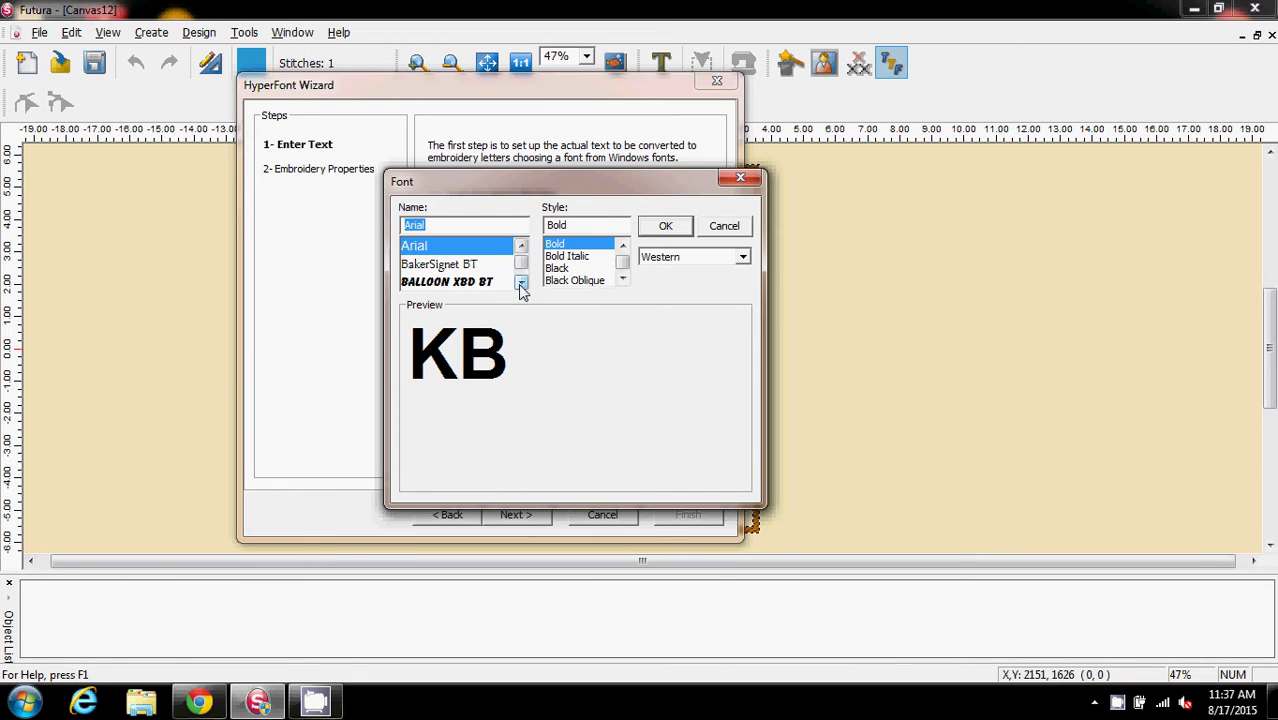
{"action": "scroll", "coordinate": [521, 284], "scroll_direction": "down", "scroll_amount": 4}
{"action": "scroll", "coordinate": [520, 286], "scroll_direction": "down", "scroll_amount": 5}
{"action": "scroll", "coordinate": [521, 284], "scroll_direction": "down", "scroll_amount": 3}
{"action": "left_click_drag", "start_coordinate": [521, 271], "coordinate": [521, 273]}
{"action": "left_click", "coordinate": [488, 247]}
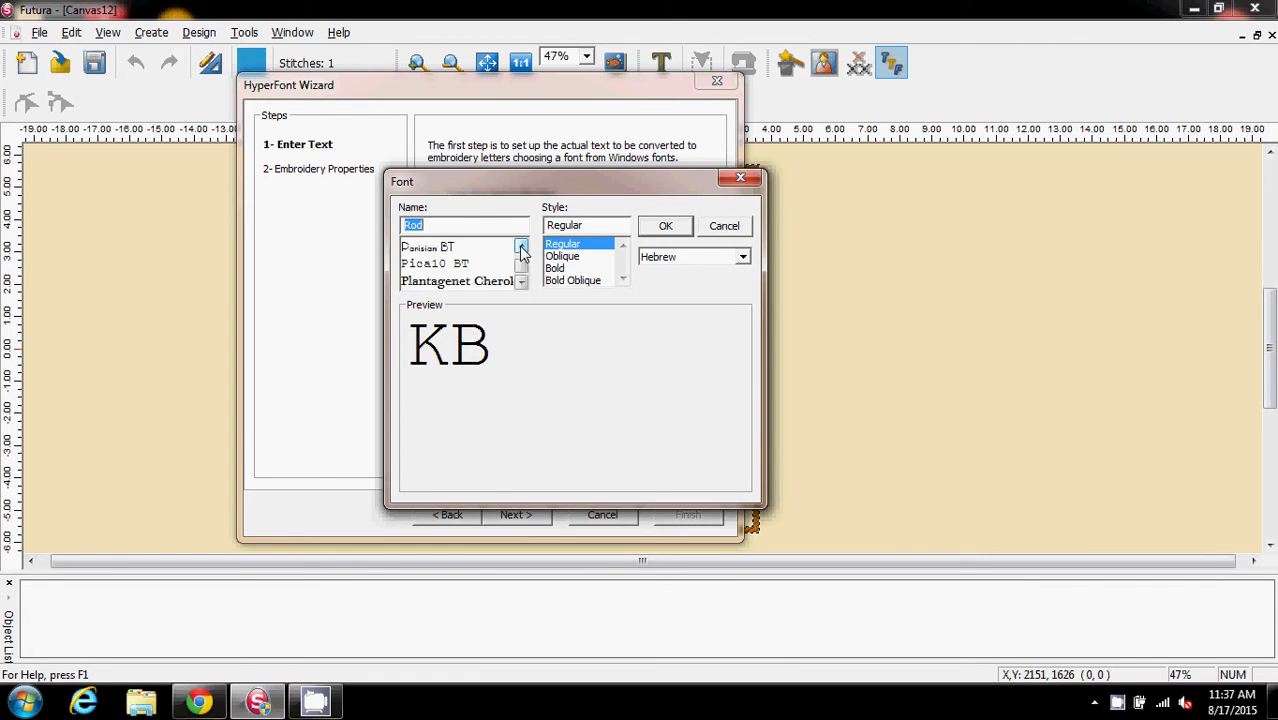
{"action": "left_click", "coordinate": [521, 247]}
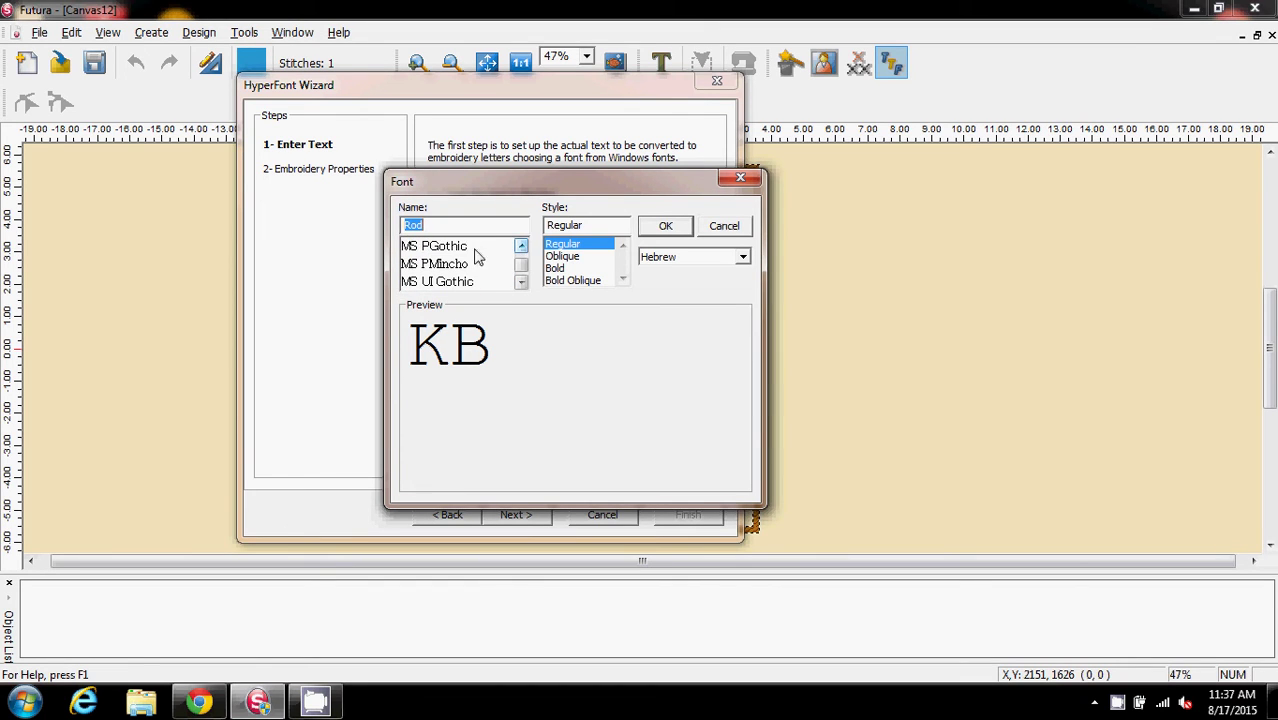
{"action": "left_click", "coordinate": [460, 250]}
{"action": "left_click_drag", "start_coordinate": [521, 265], "coordinate": [521, 262]}
{"action": "left_click", "coordinate": [440, 250]}
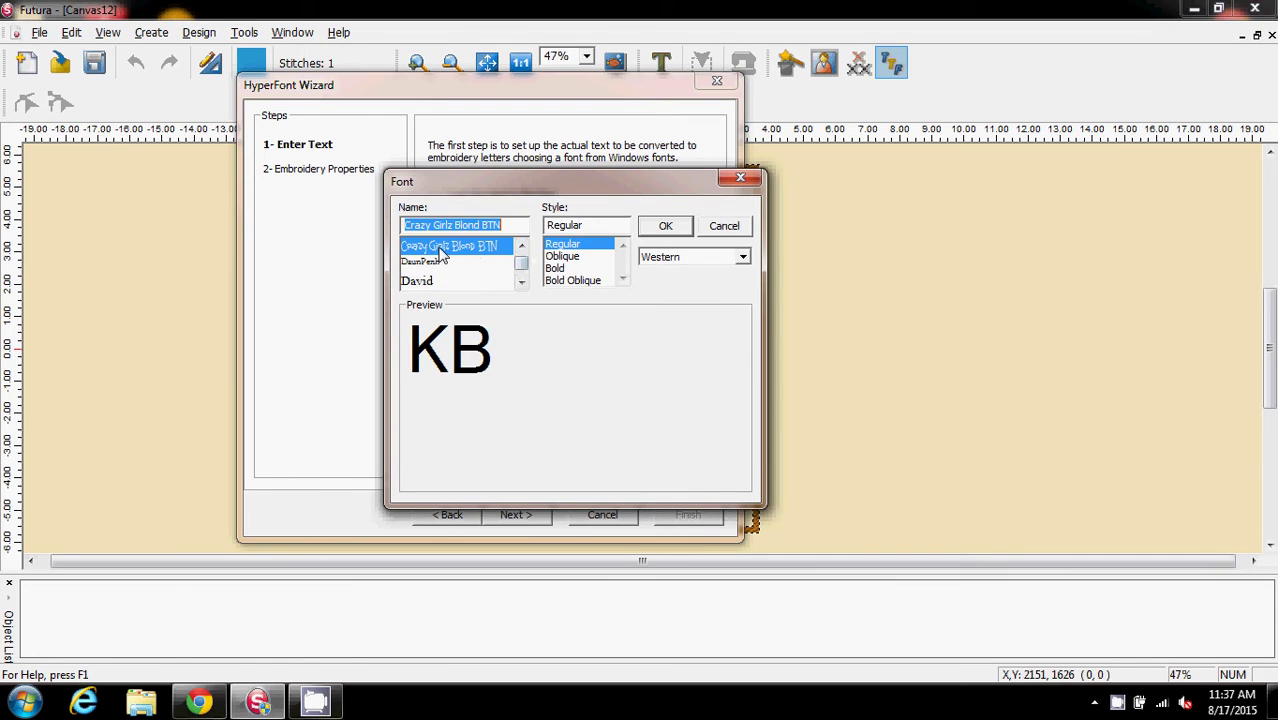
{"action": "left_click", "coordinate": [665, 228]}
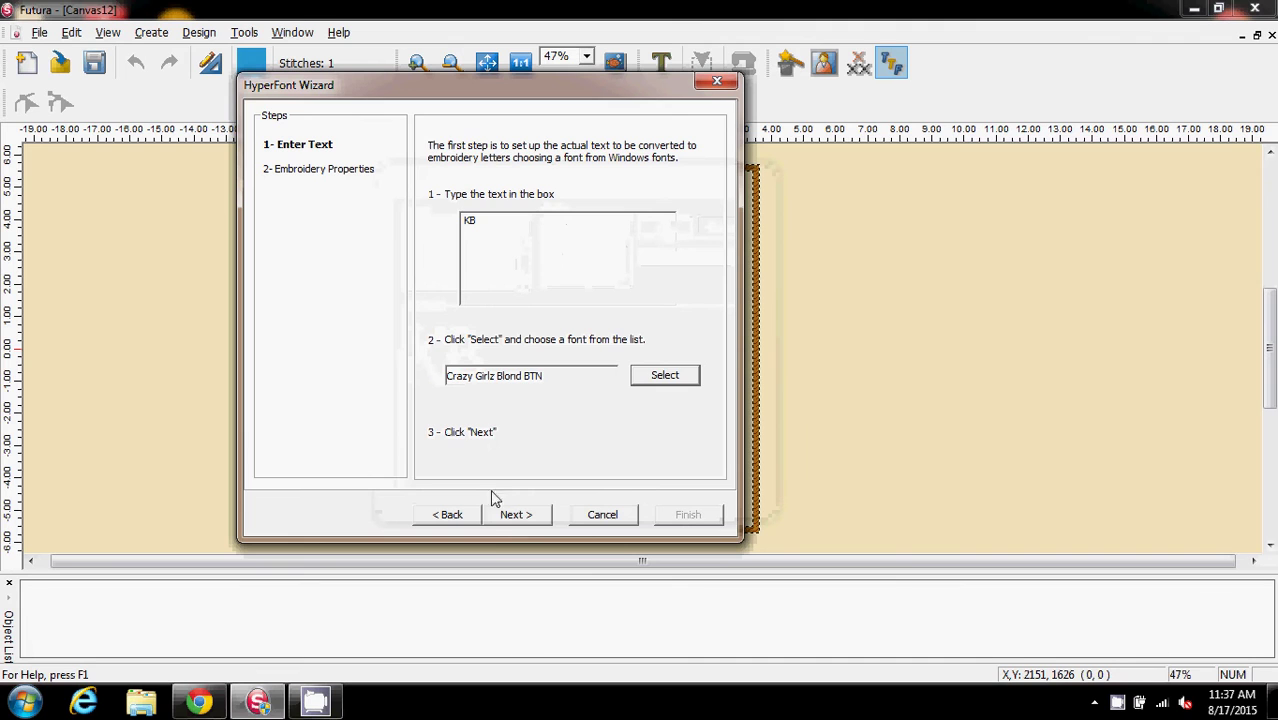
{"action": "left_click", "coordinate": [514, 515]}
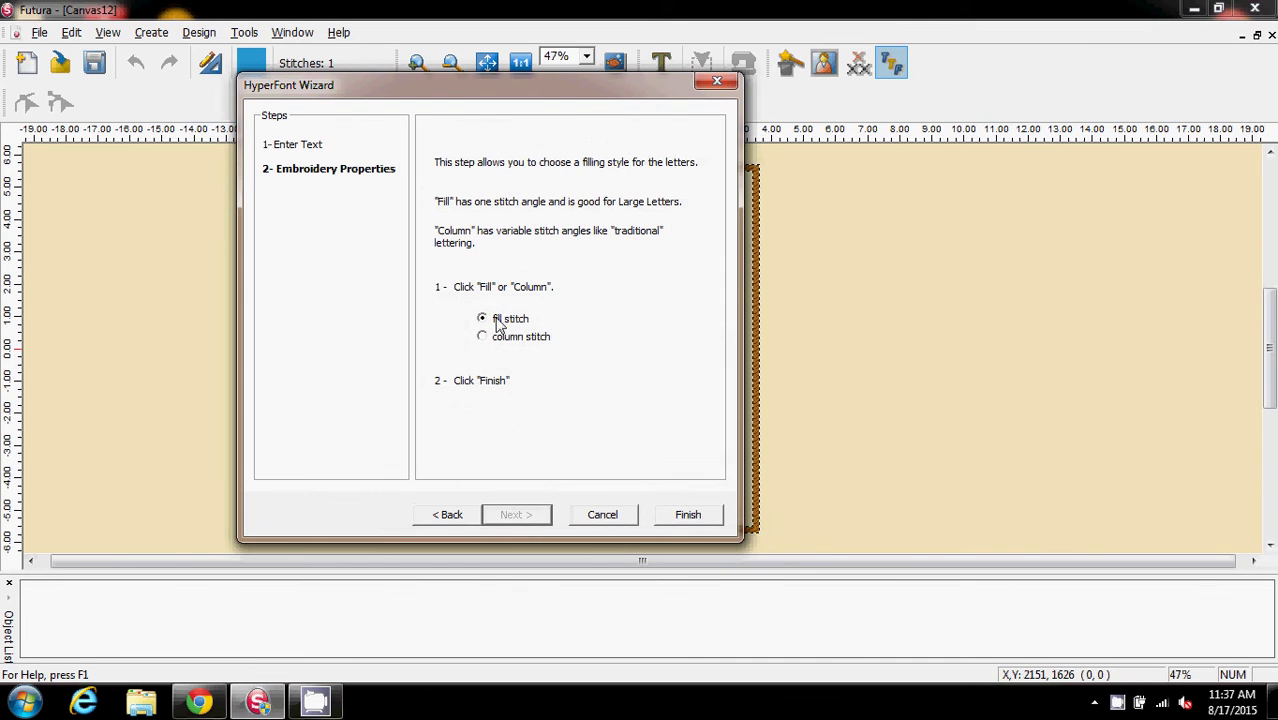
Finish the HyperFont Wizard with fill stitch and place the KB lettering in the upper part of the hoop.
{"action": "left_click", "coordinate": [688, 515]}
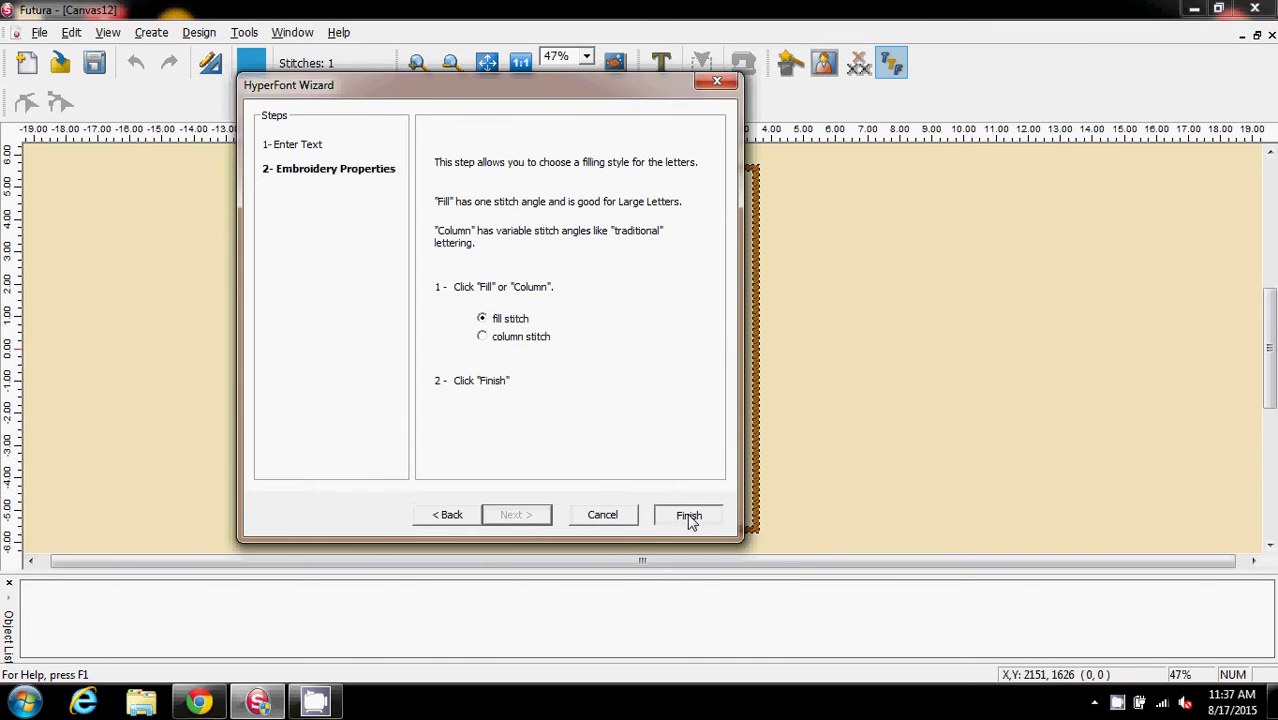
{"action": "left_click_drag", "start_coordinate": [646, 376], "coordinate": [642, 284]}
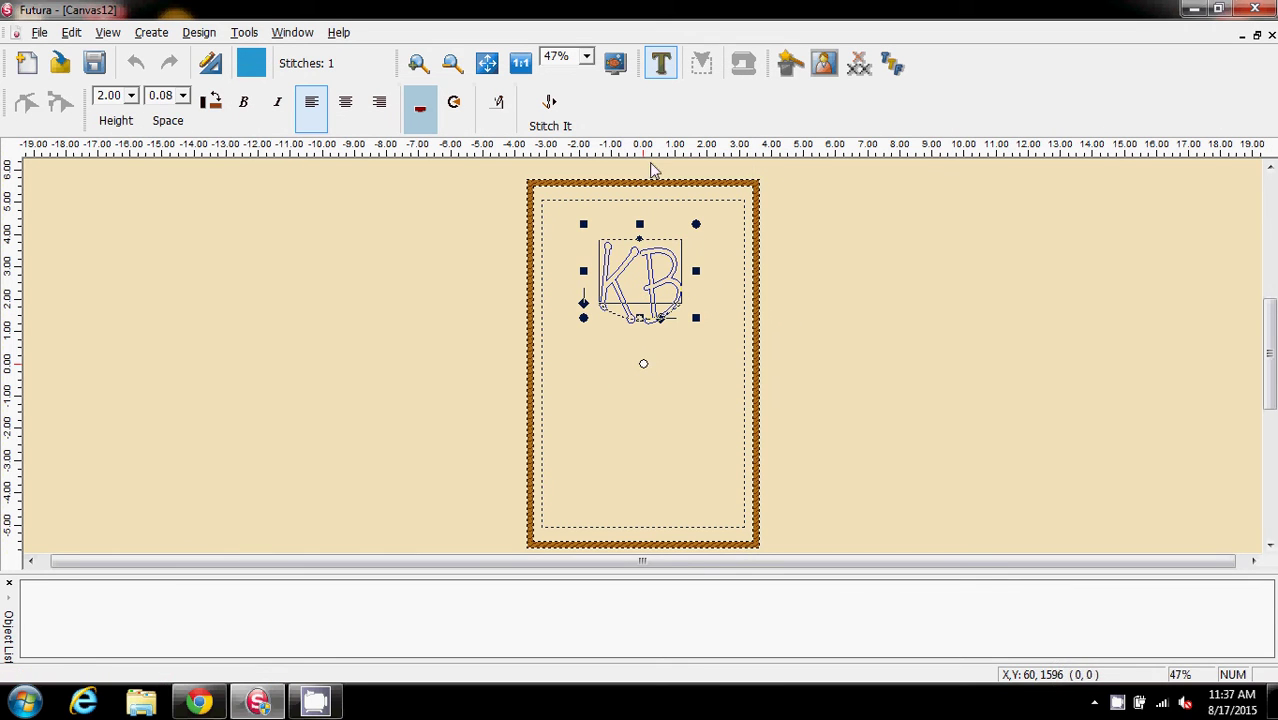
{"action": "left_click", "coordinate": [586, 57]}
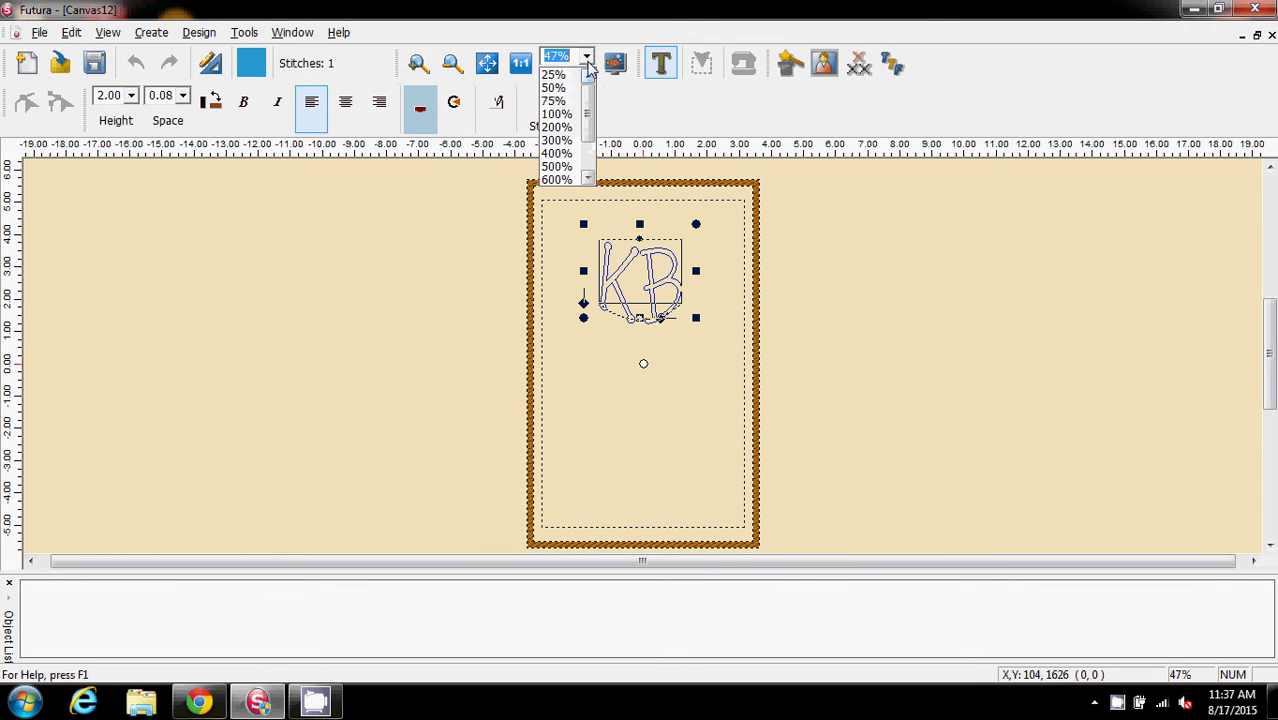
{"action": "left_click", "coordinate": [561, 115]}
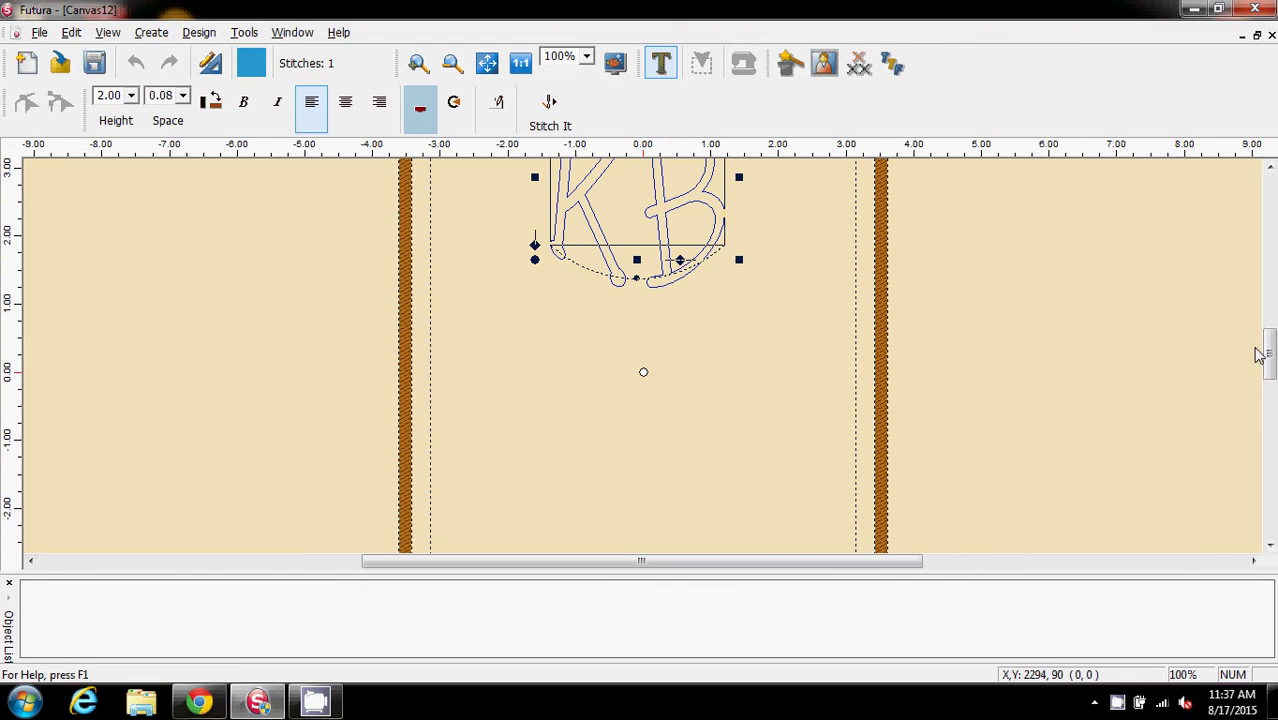
{"action": "left_click_drag", "start_coordinate": [1268, 356], "coordinate": [1270, 347]}
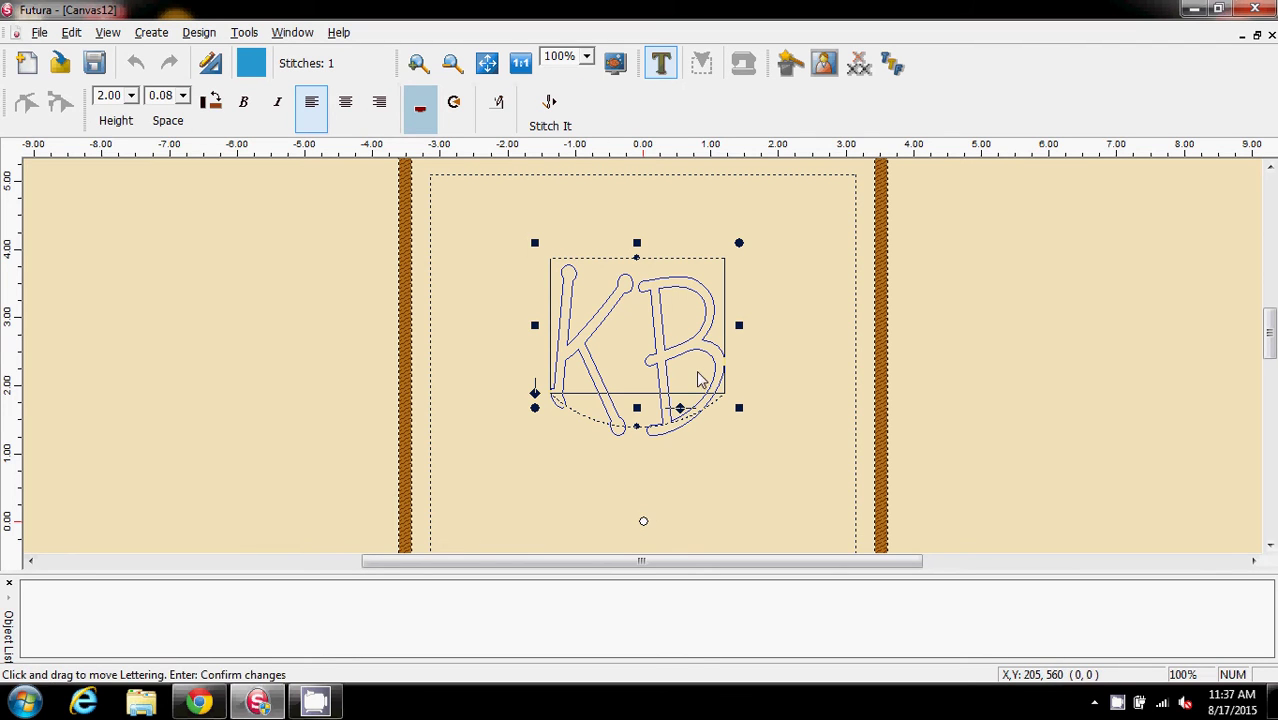
Set the KB lettering's height to 3.
{"action": "left_click", "coordinate": [131, 96]}
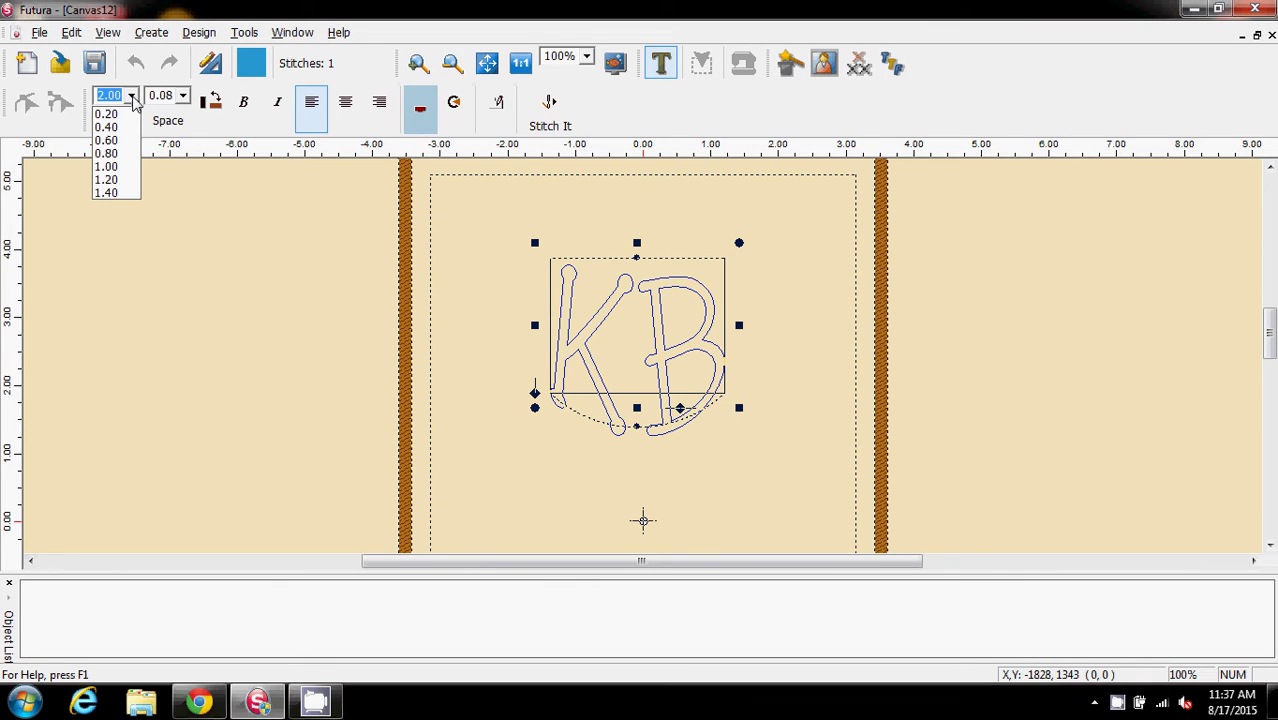
{"action": "type", "text": "3"}
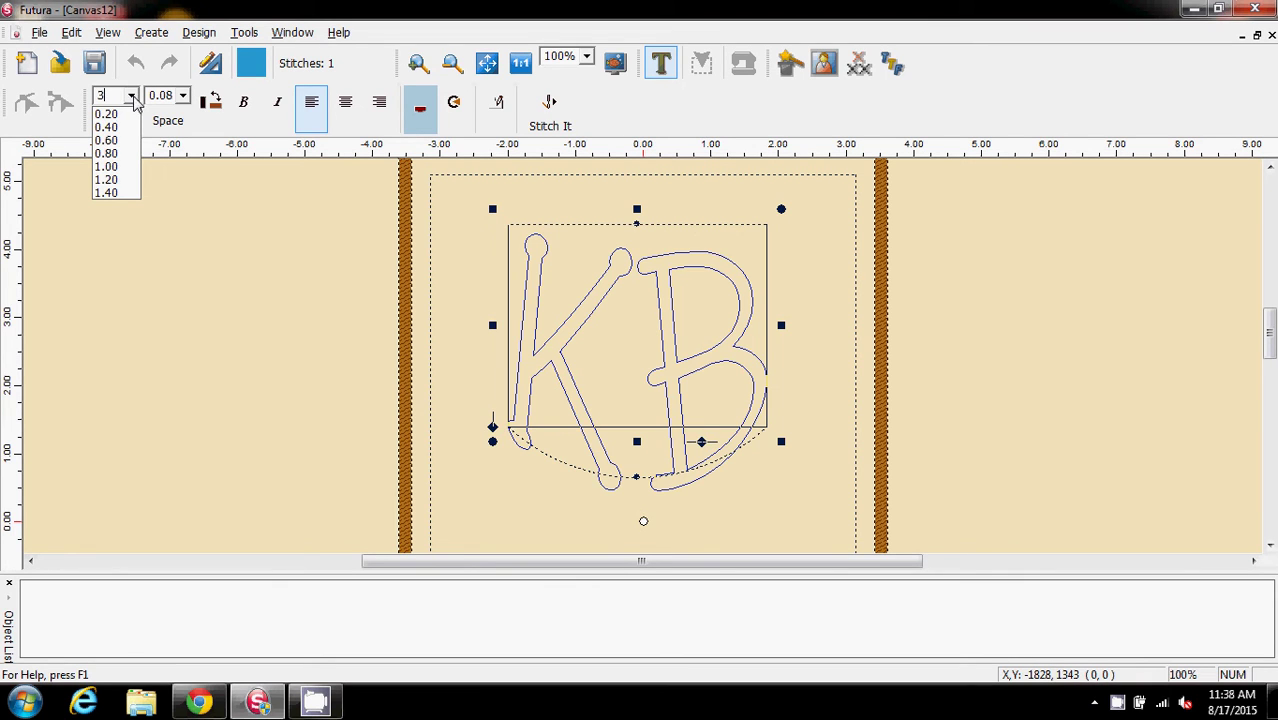
{"action": "left_click", "coordinate": [183, 96]}
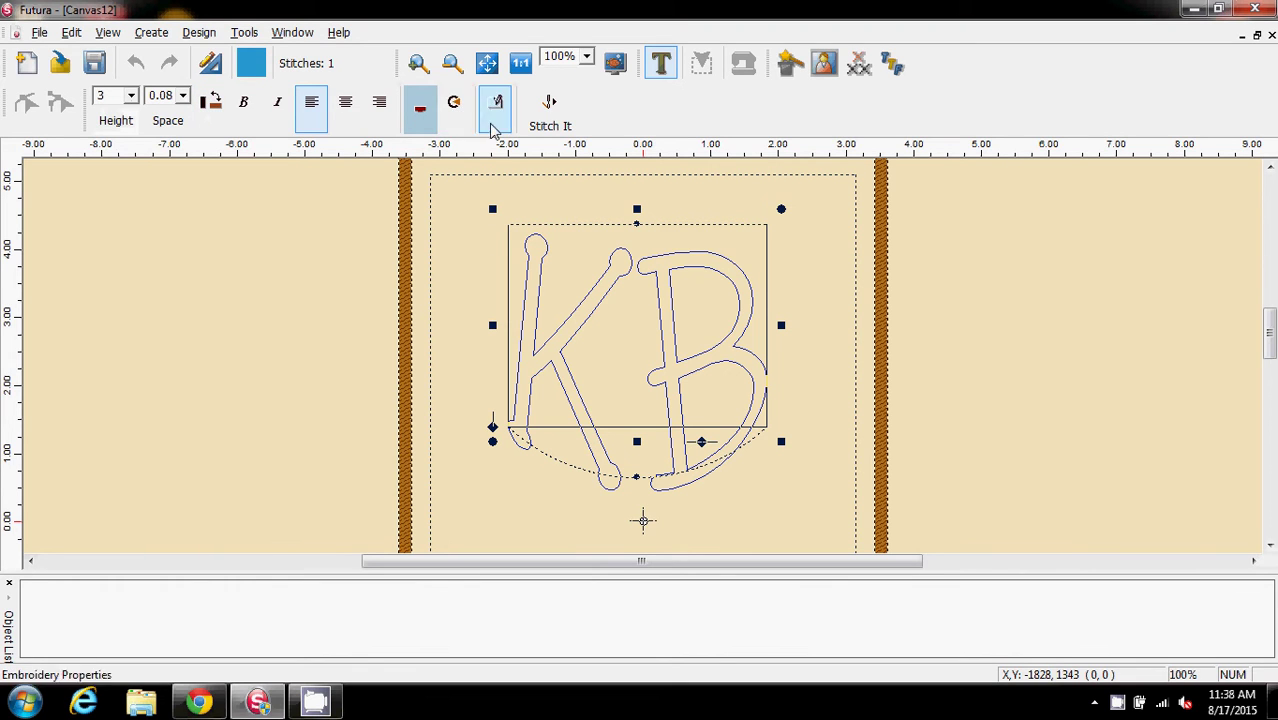
Try the fully arched envelope on the KB lettering, then apply the one with a straight top and arched bottom.
{"action": "left_click", "coordinate": [420, 110]}
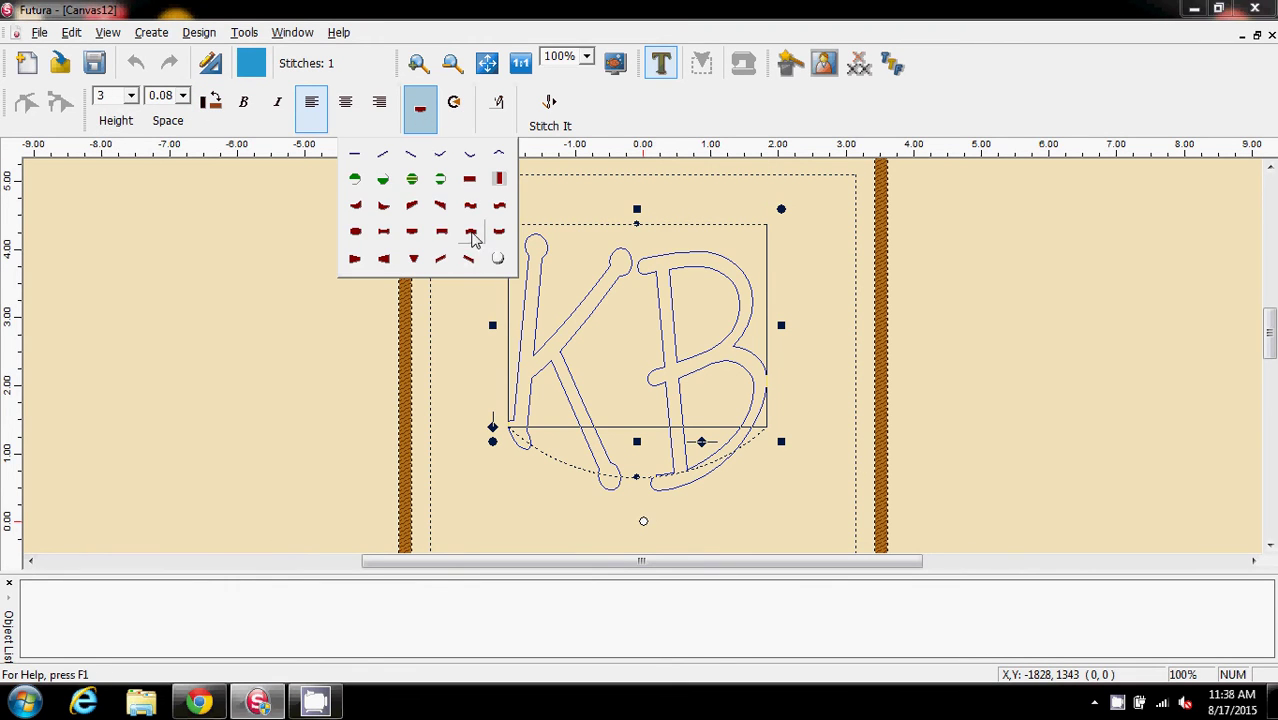
{"action": "left_click", "coordinate": [473, 235]}
{"action": "left_click", "coordinate": [420, 110]}
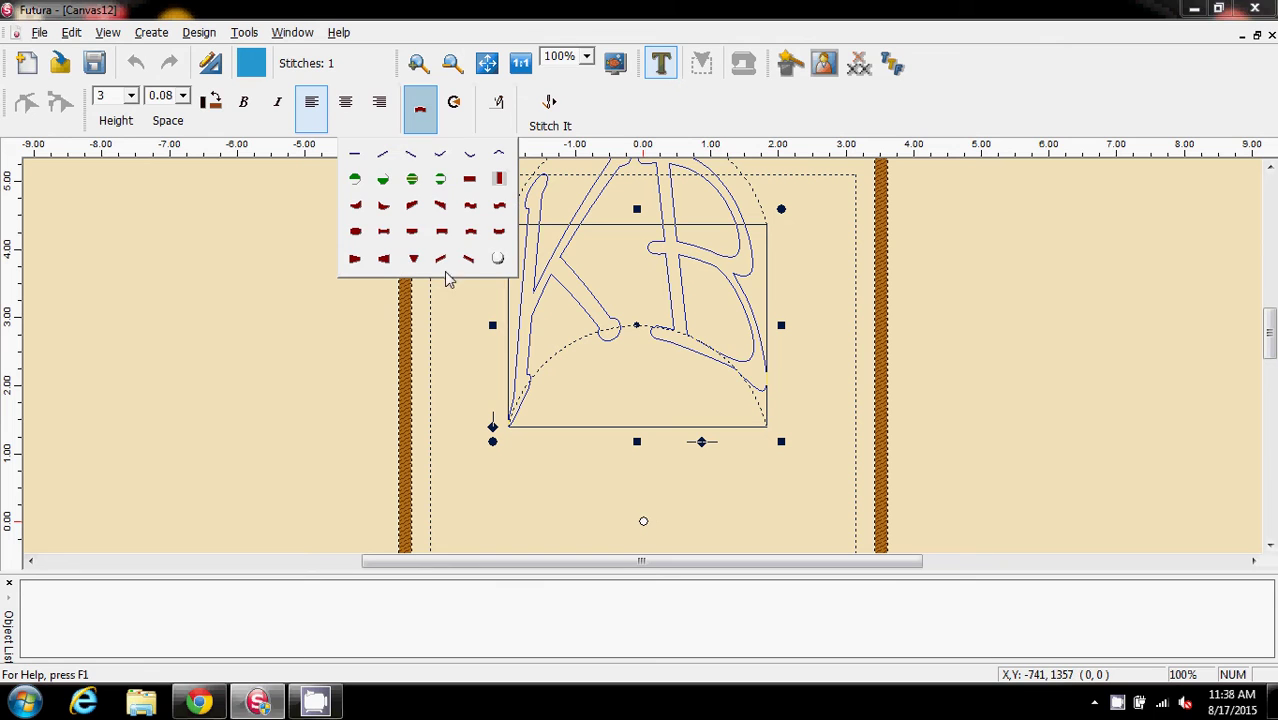
{"action": "left_click", "coordinate": [436, 240]}
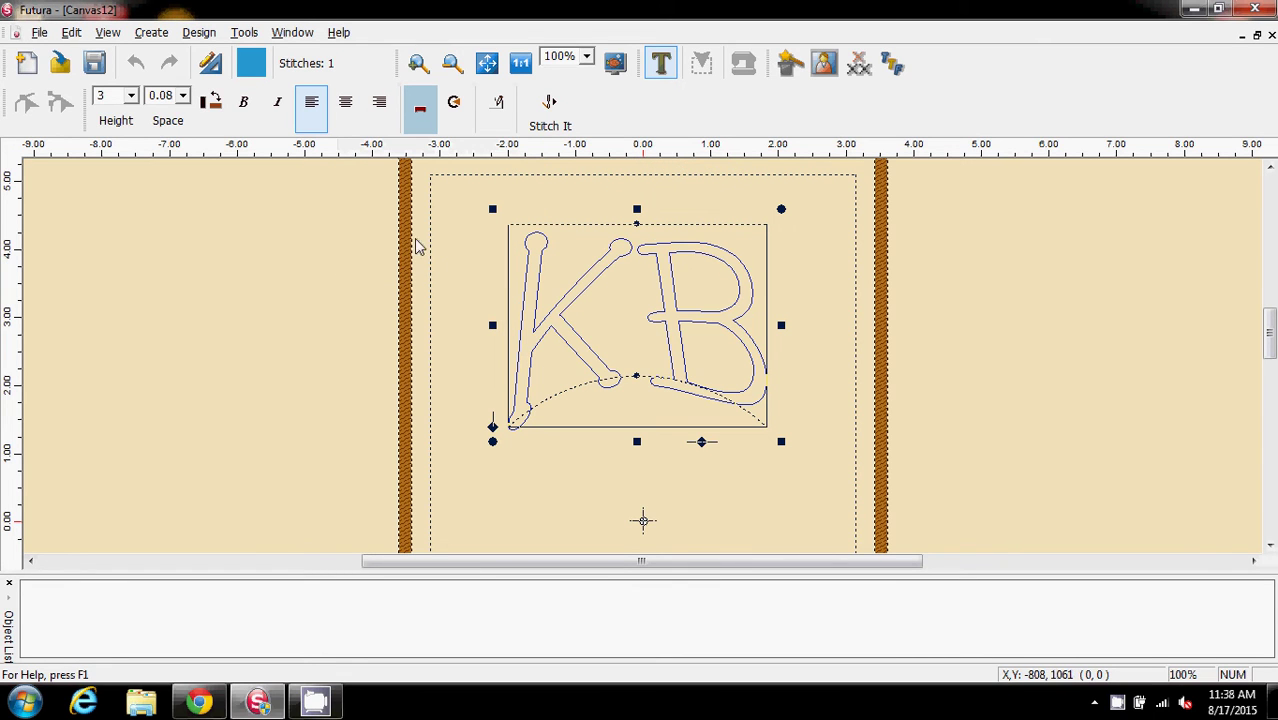
Change the lettering's colour to orange (229/154/26) and generate its stitches.
{"action": "left_click", "coordinate": [250, 64]}
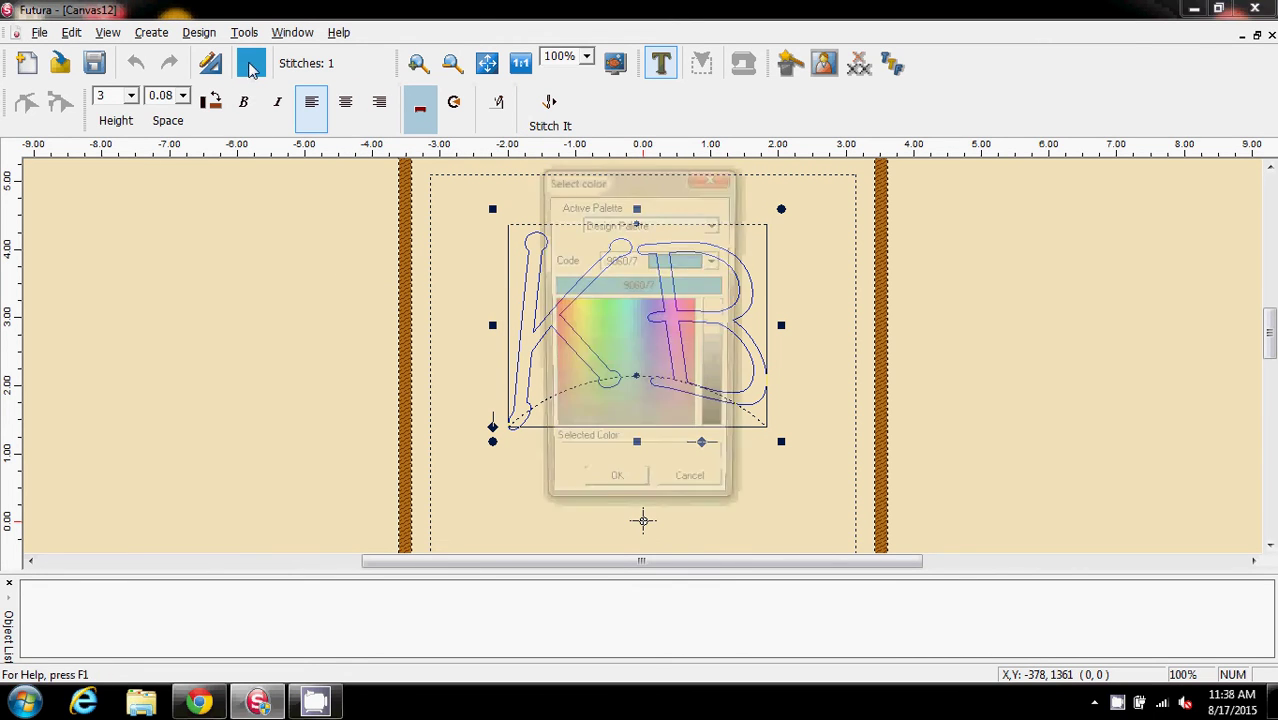
{"action": "left_click", "coordinate": [567, 327]}
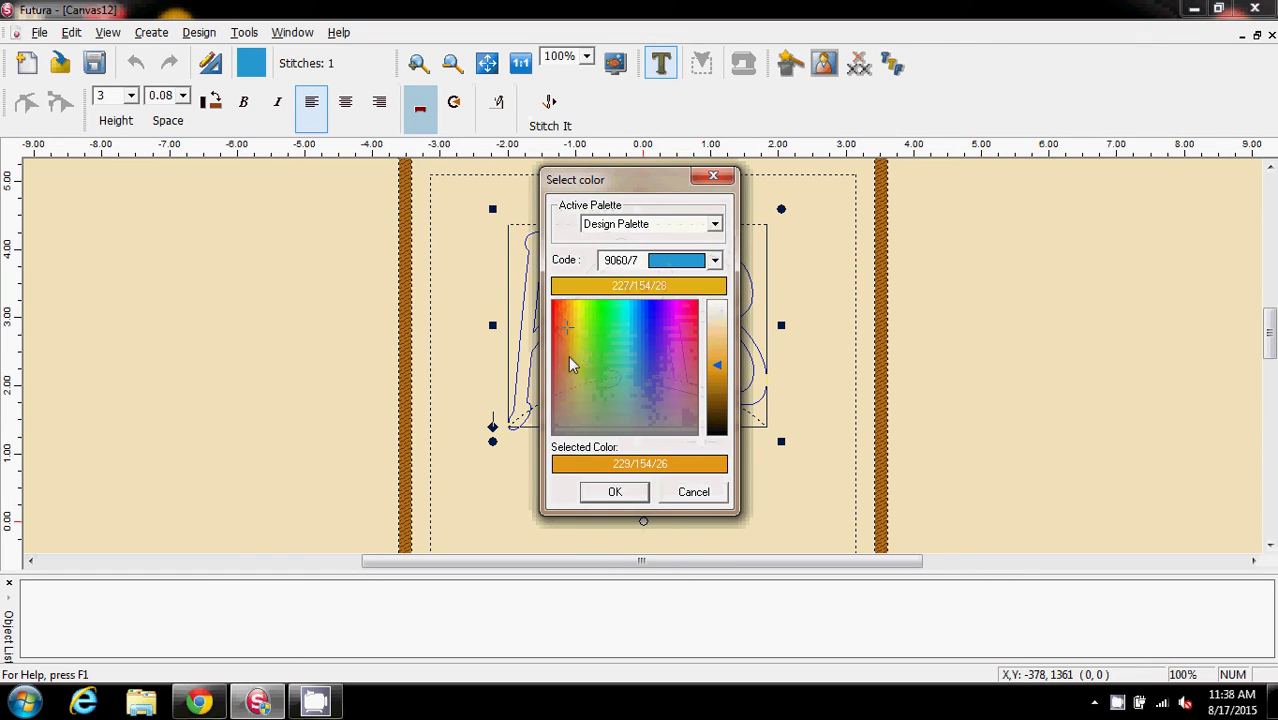
{"action": "left_click", "coordinate": [617, 492]}
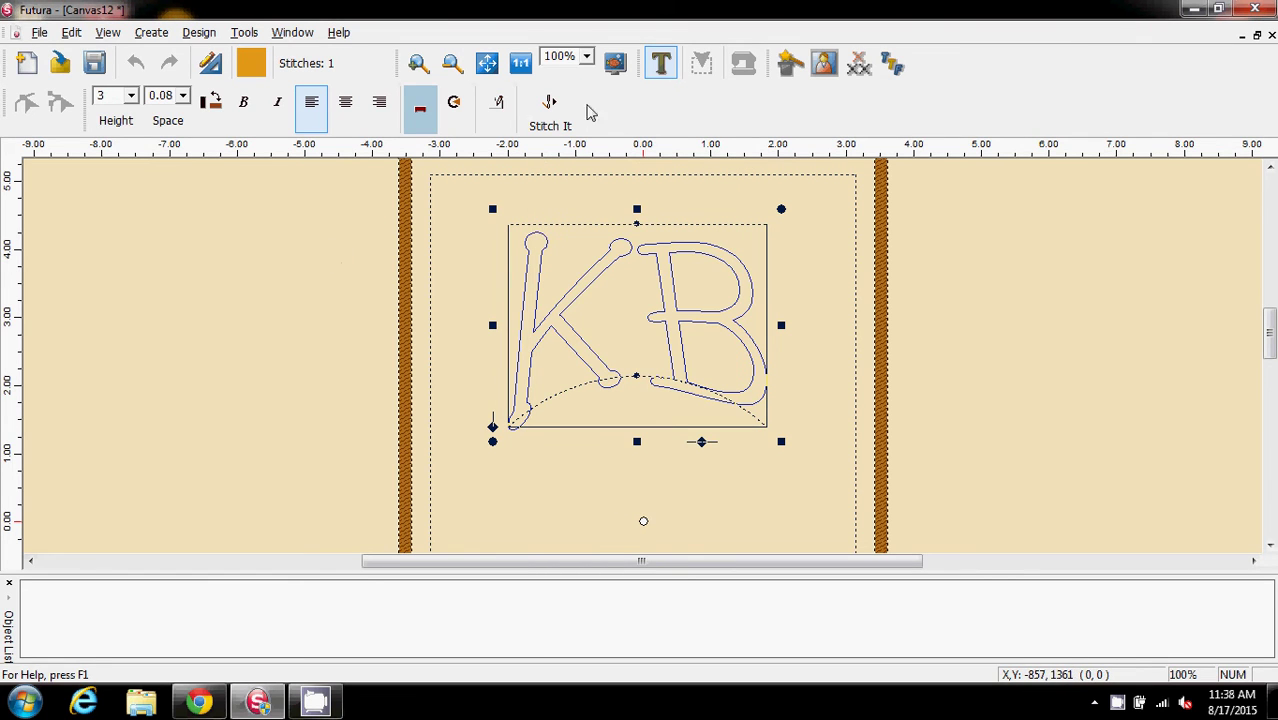
{"action": "left_click", "coordinate": [549, 110]}
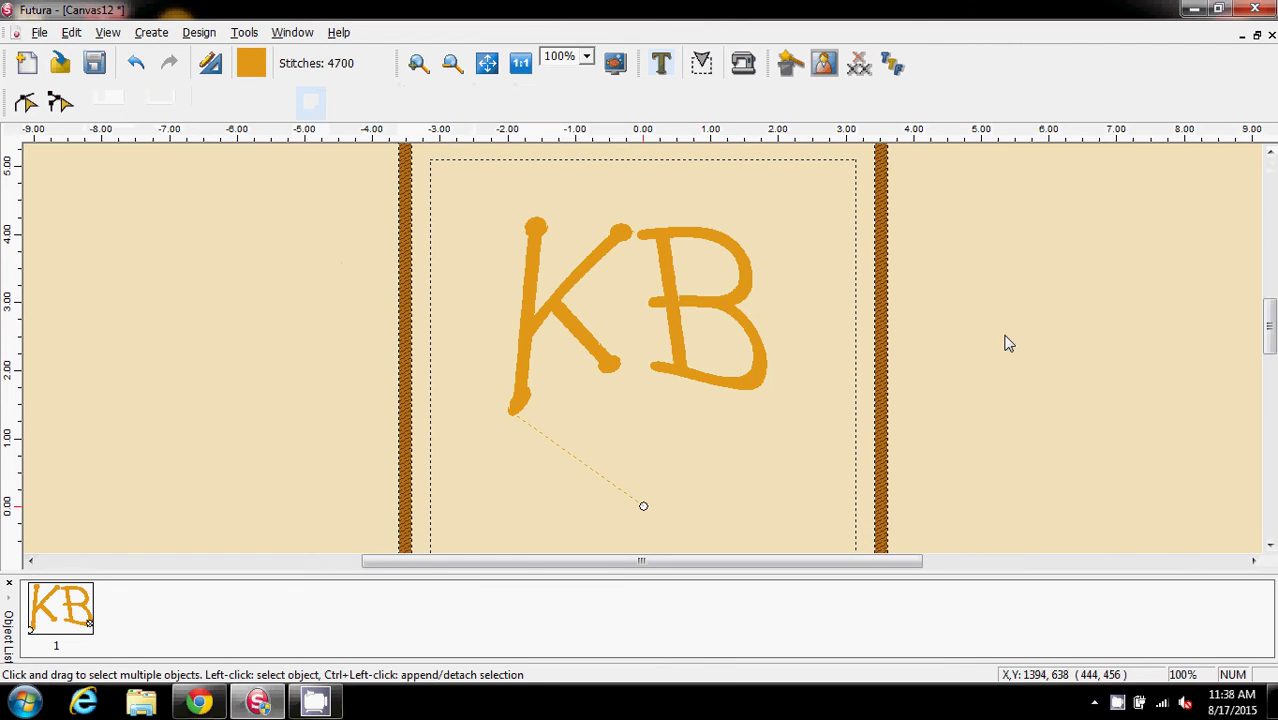
Show the stitched KB lettering in Realistic View.
{"action": "left_click", "coordinate": [107, 32]}
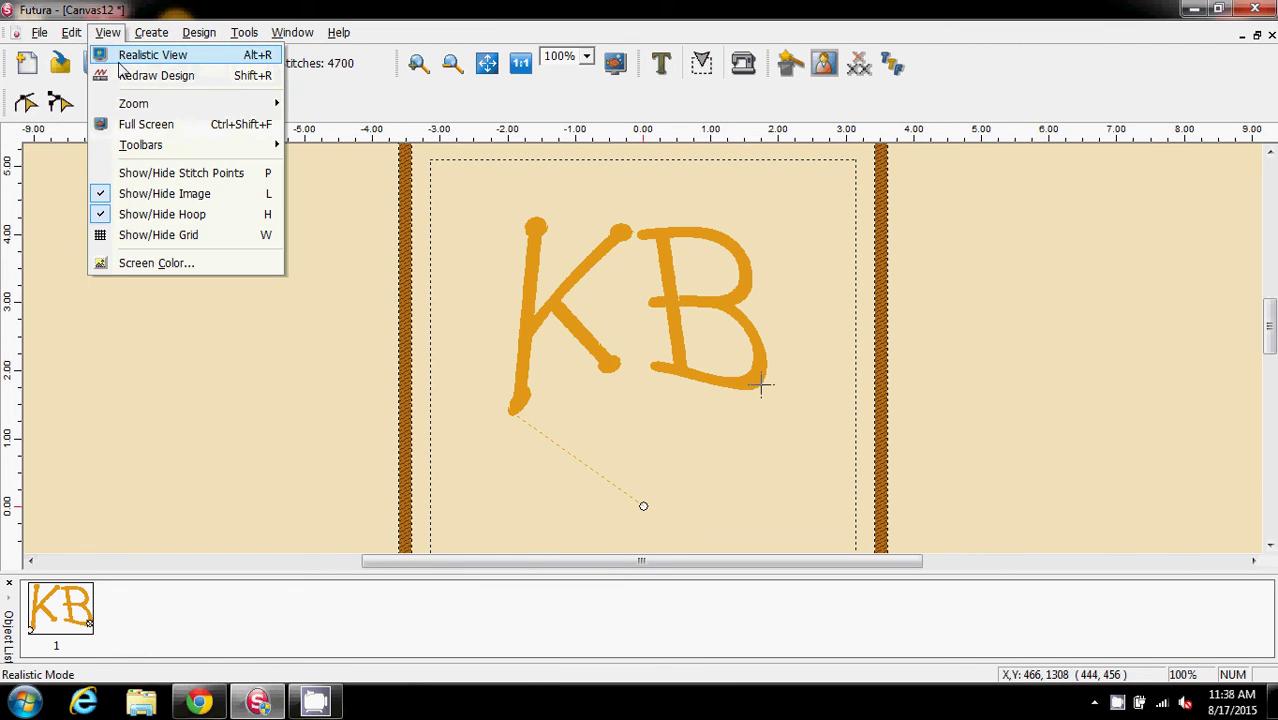
{"action": "left_click", "coordinate": [145, 55]}
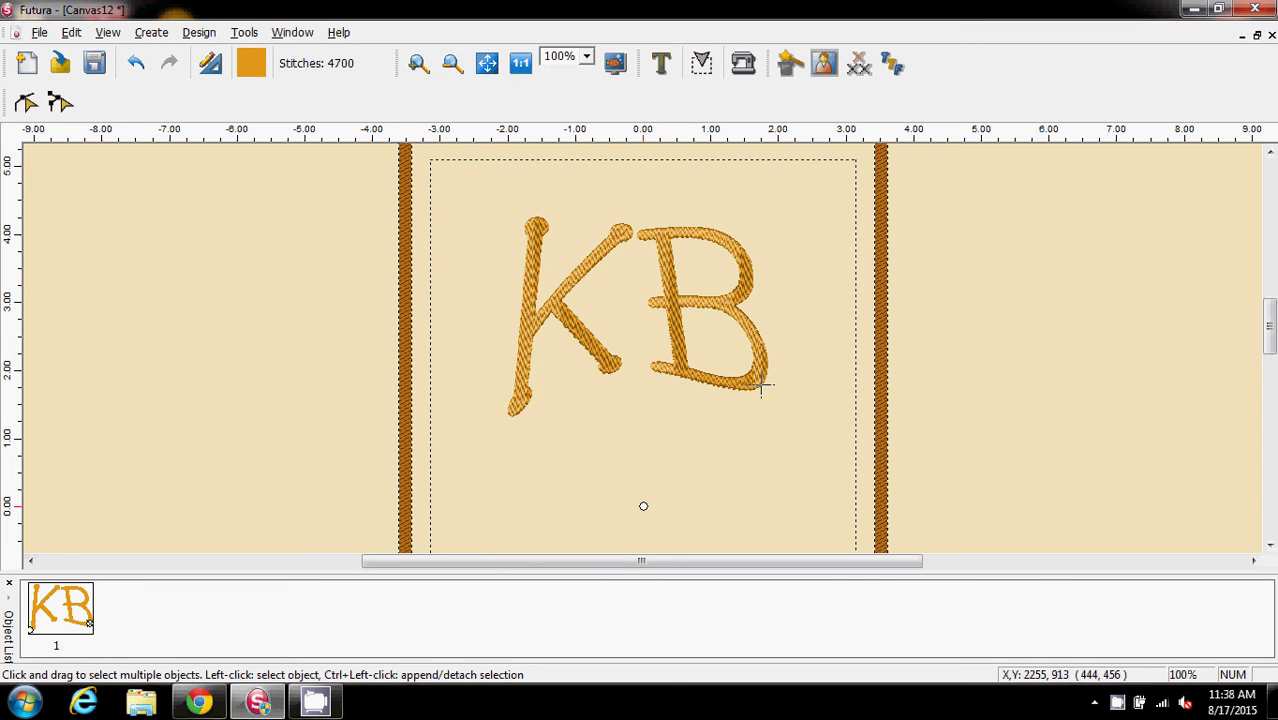
{"action": "left_click_drag", "start_coordinate": [1270, 330], "coordinate": [1270, 325]}
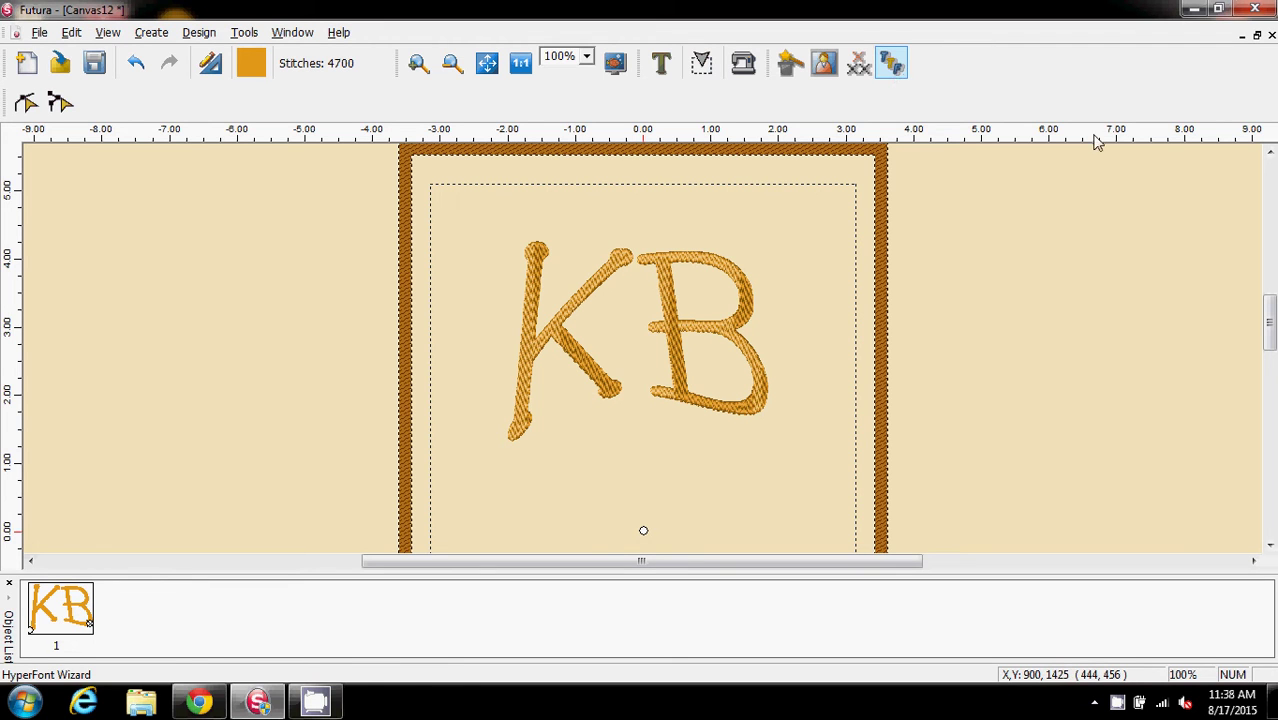
Close the canvas with the orange KB lettering without saving it and create a new canvas.
{"action": "left_click", "coordinate": [1271, 35]}
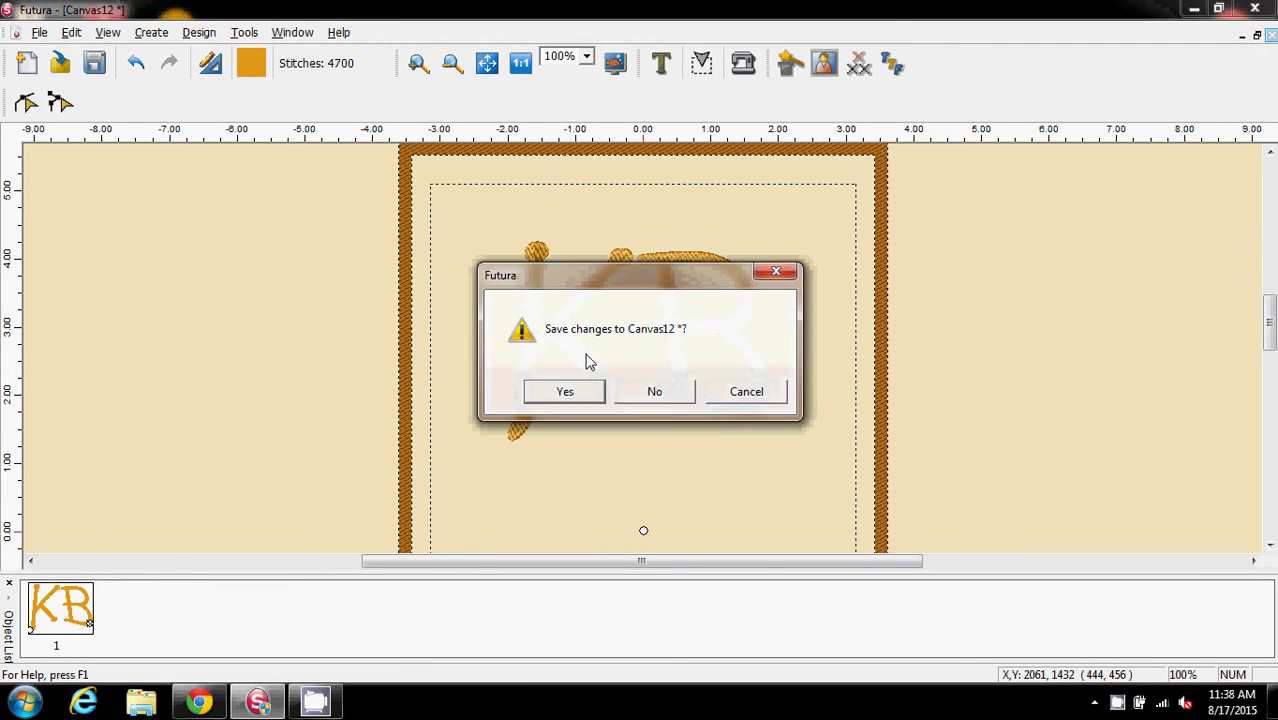
{"action": "left_click", "coordinate": [669, 398]}
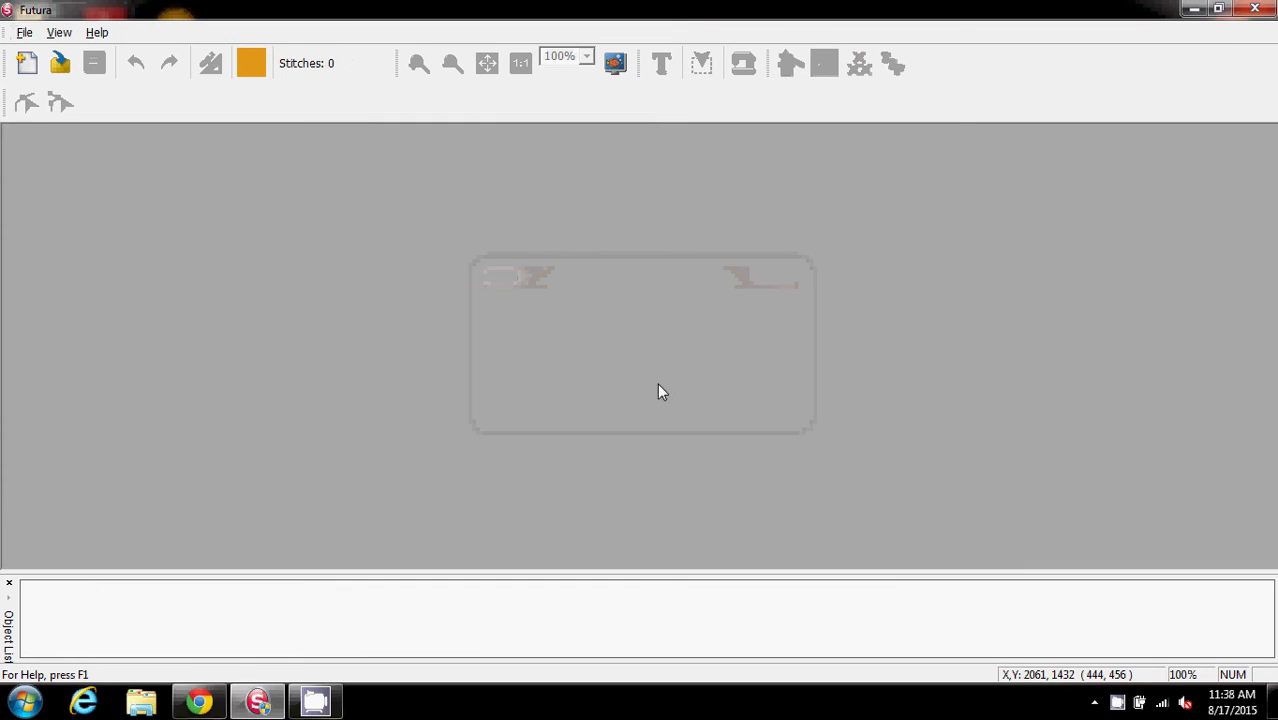
{"action": "left_click", "coordinate": [27, 61]}
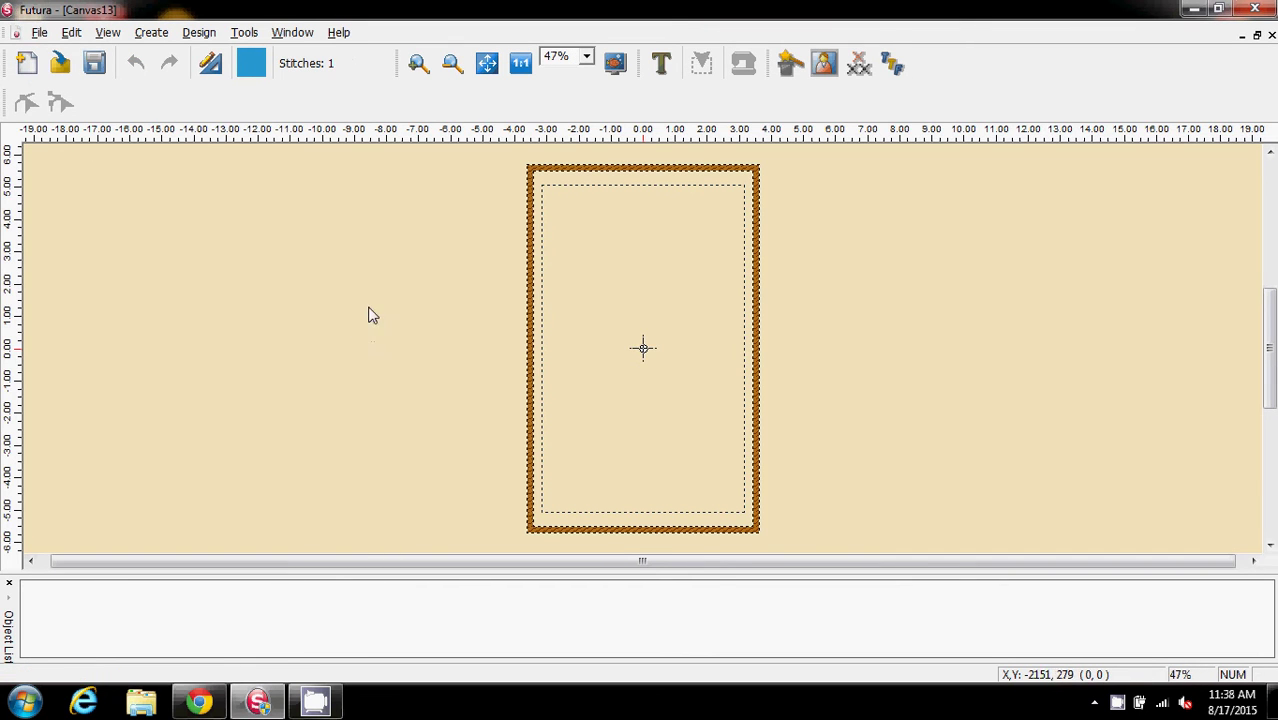
Create a new bitmap 4 by 4 inches for drawing in the Bitmap Editor.
{"action": "left_click", "coordinate": [151, 32]}
{"action": "left_click", "coordinate": [181, 191]}
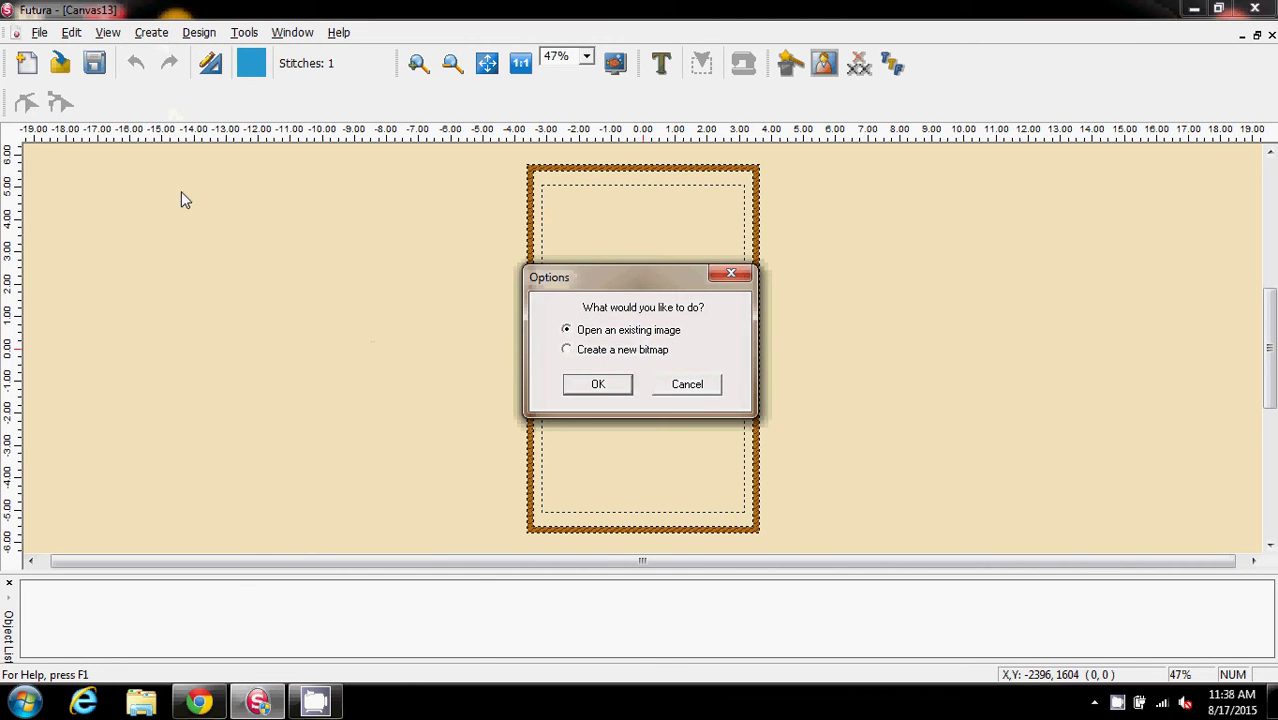
{"action": "left_click", "coordinate": [568, 351]}
{"action": "left_click", "coordinate": [597, 385]}
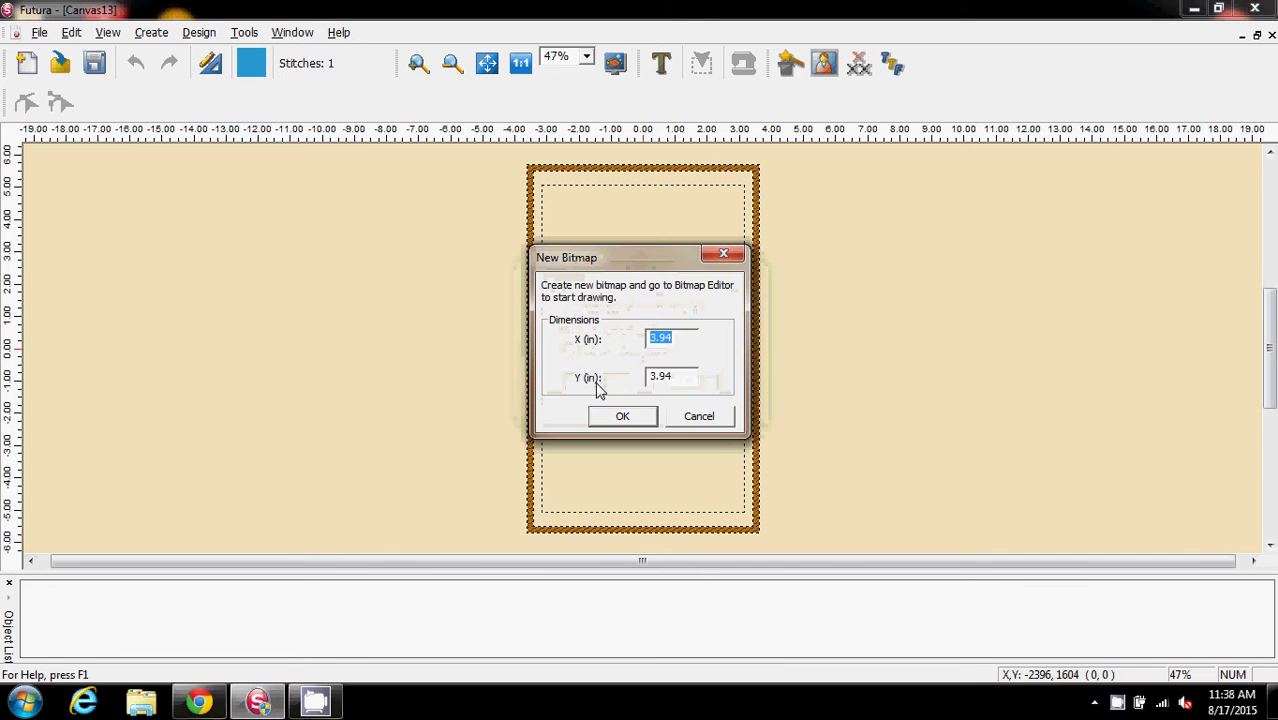
{"action": "type", "text": "4"}
{"action": "key", "text": "Tab"}
{"action": "type", "text": "4"}
{"action": "left_click", "coordinate": [628, 418]}
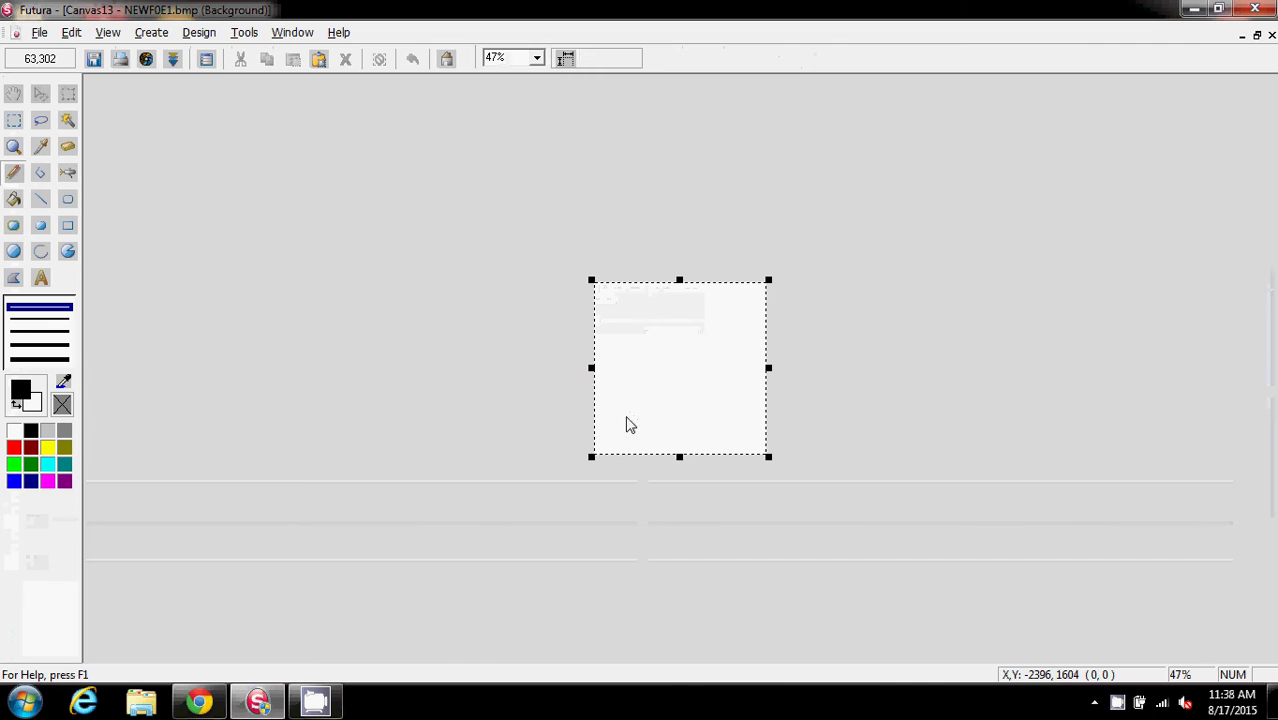
Set the bitmap's foreground colour to purple and its background colour to magenta.
{"action": "left_click", "coordinate": [539, 60]}
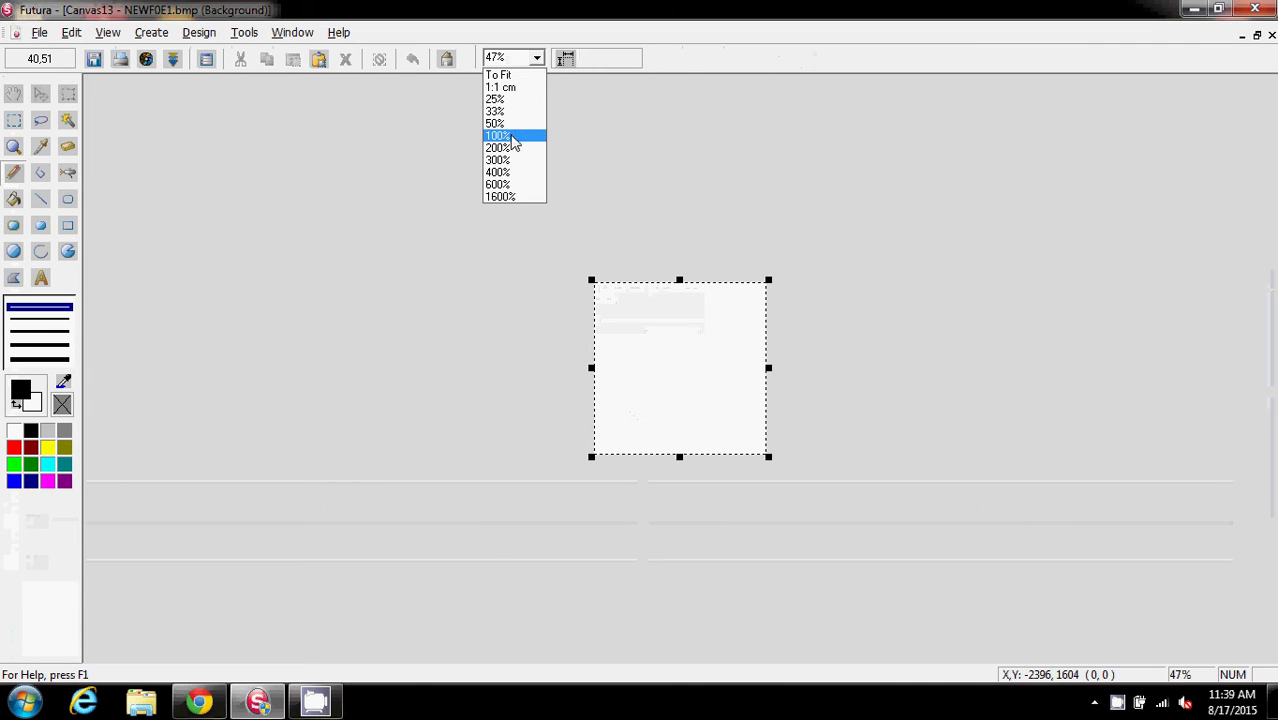
{"action": "left_click", "coordinate": [514, 132]}
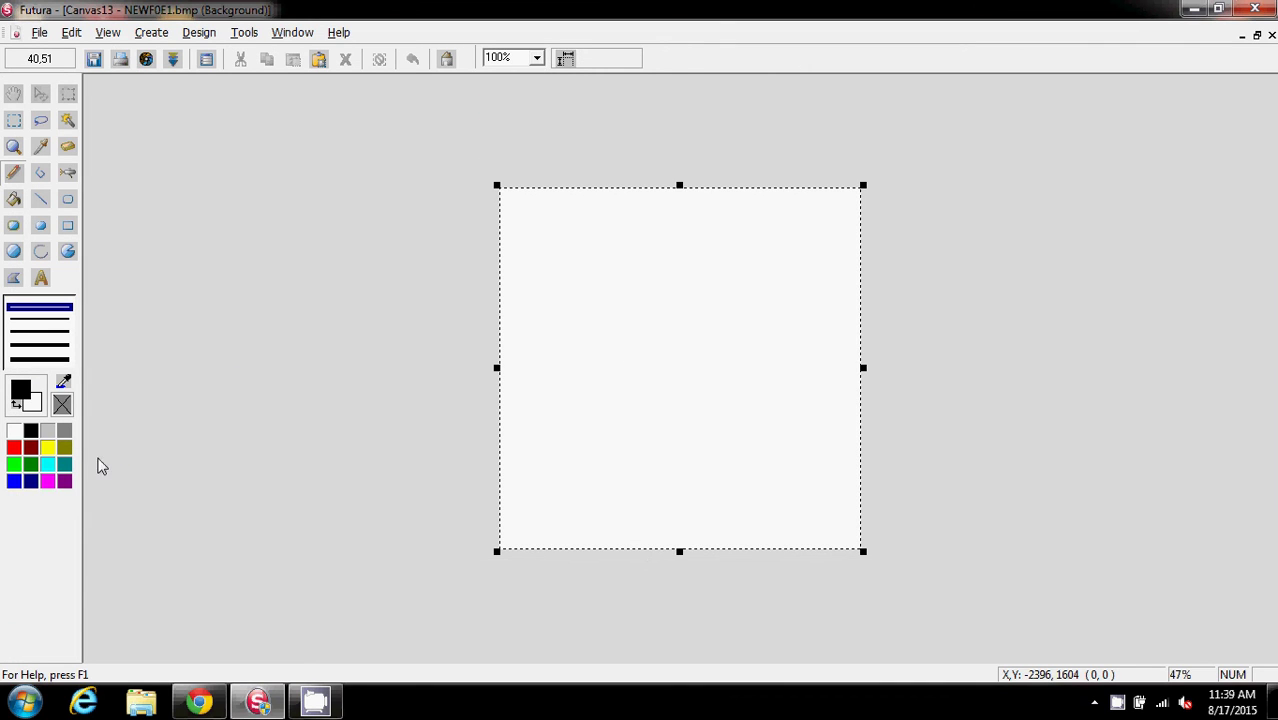
{"action": "right_click", "coordinate": [51, 483]}
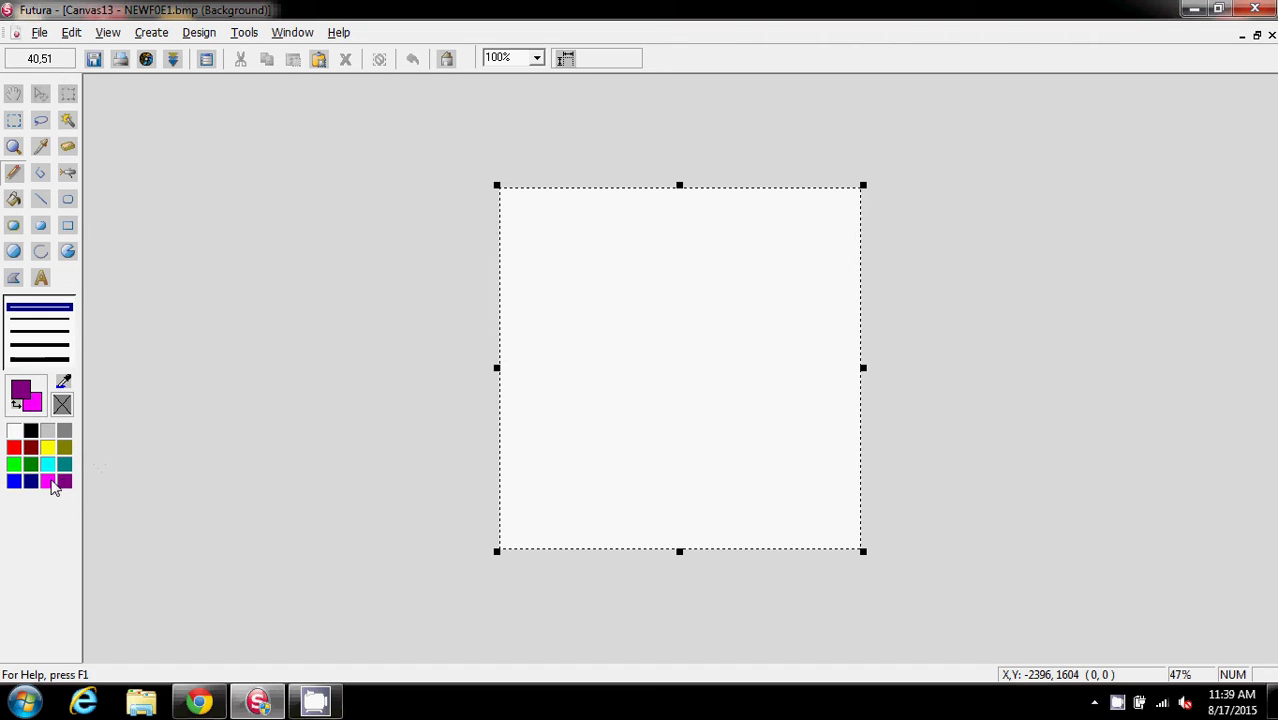
Start a text at the bitmap's left edge with the Text tool and replace its content with "KB".
{"action": "left_click", "coordinate": [41, 281]}
{"action": "left_click", "coordinate": [41, 281]}
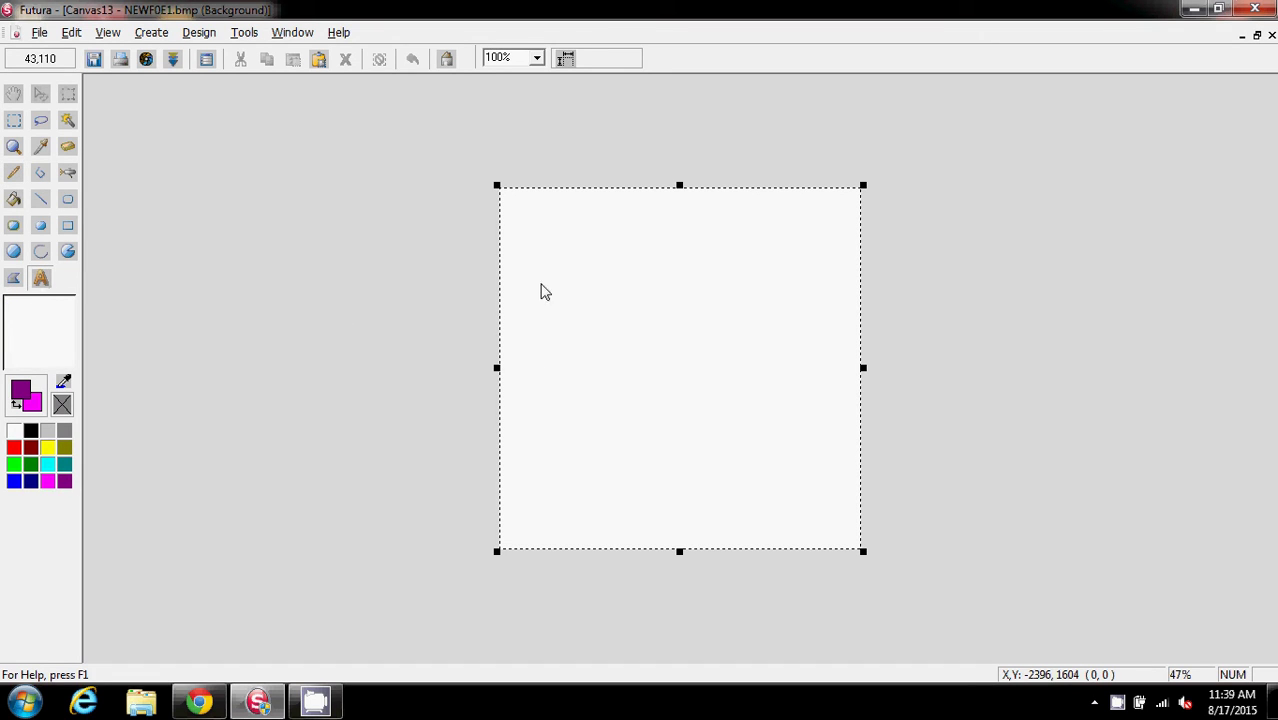
{"action": "left_click", "coordinate": [515, 377]}
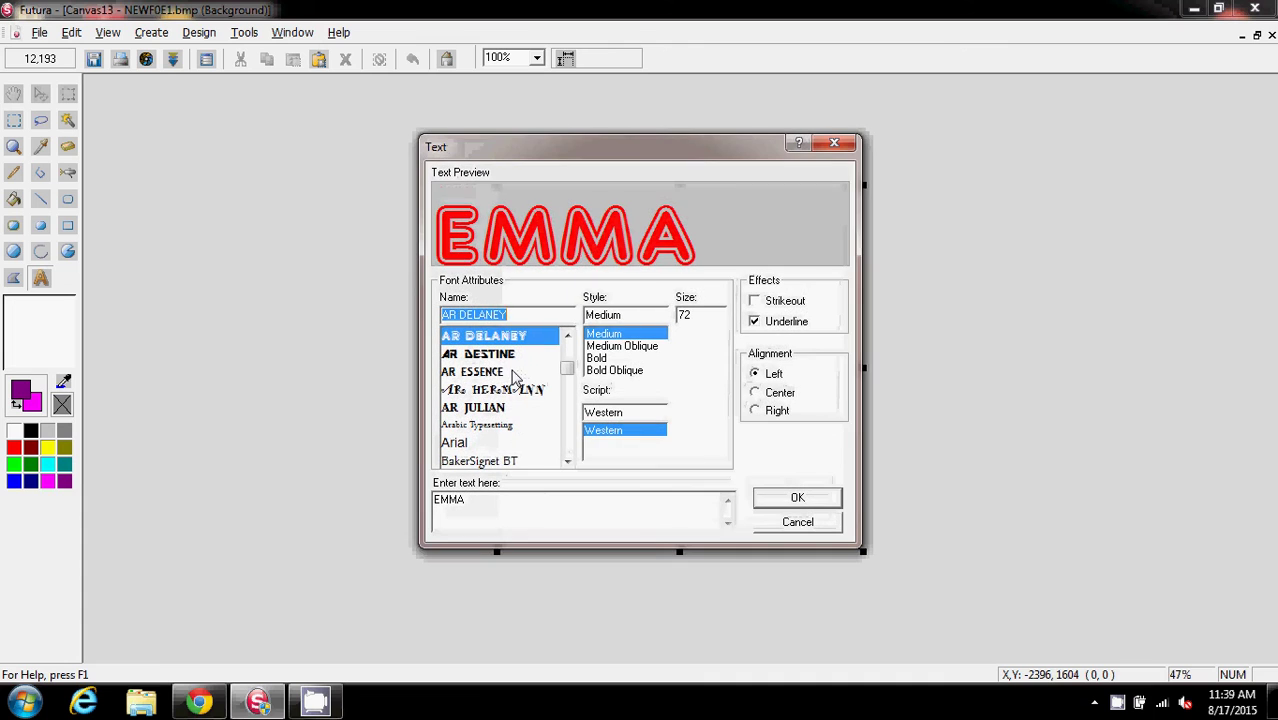
{"action": "left_click", "coordinate": [483, 511]}
{"action": "left_click_drag", "start_coordinate": [483, 511], "coordinate": [433, 507]}
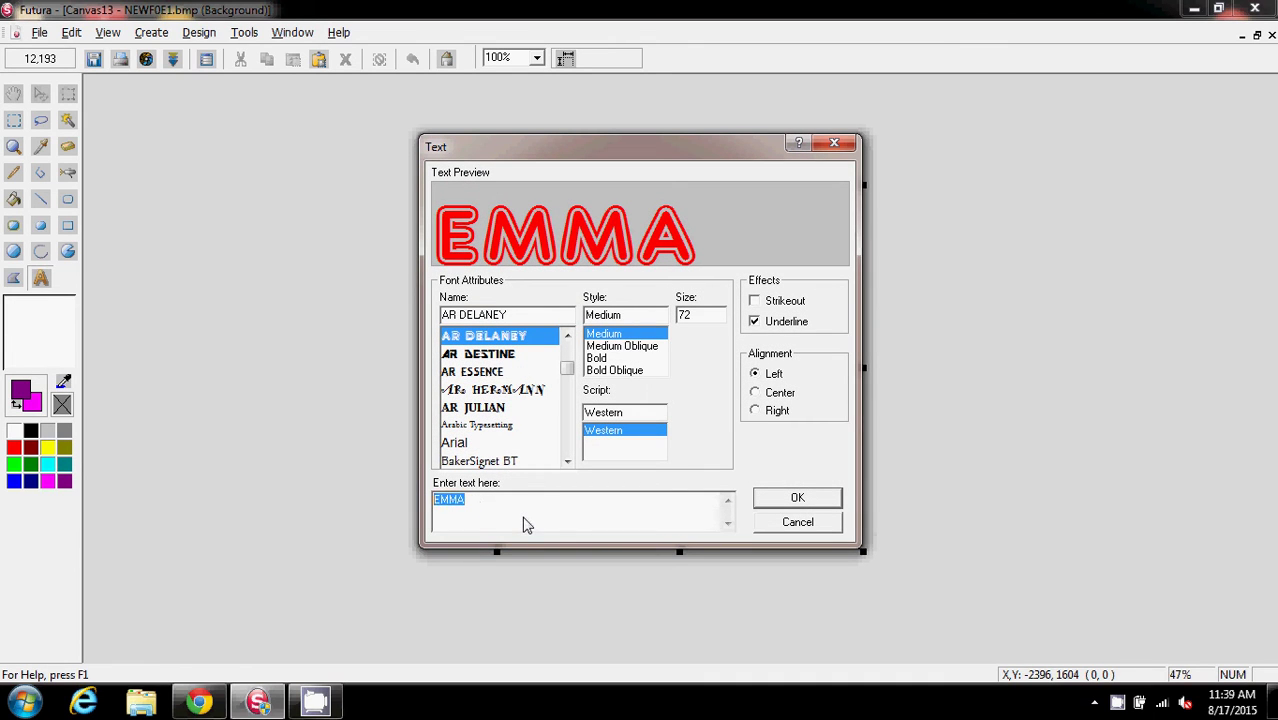
{"action": "type", "text": "KB"}
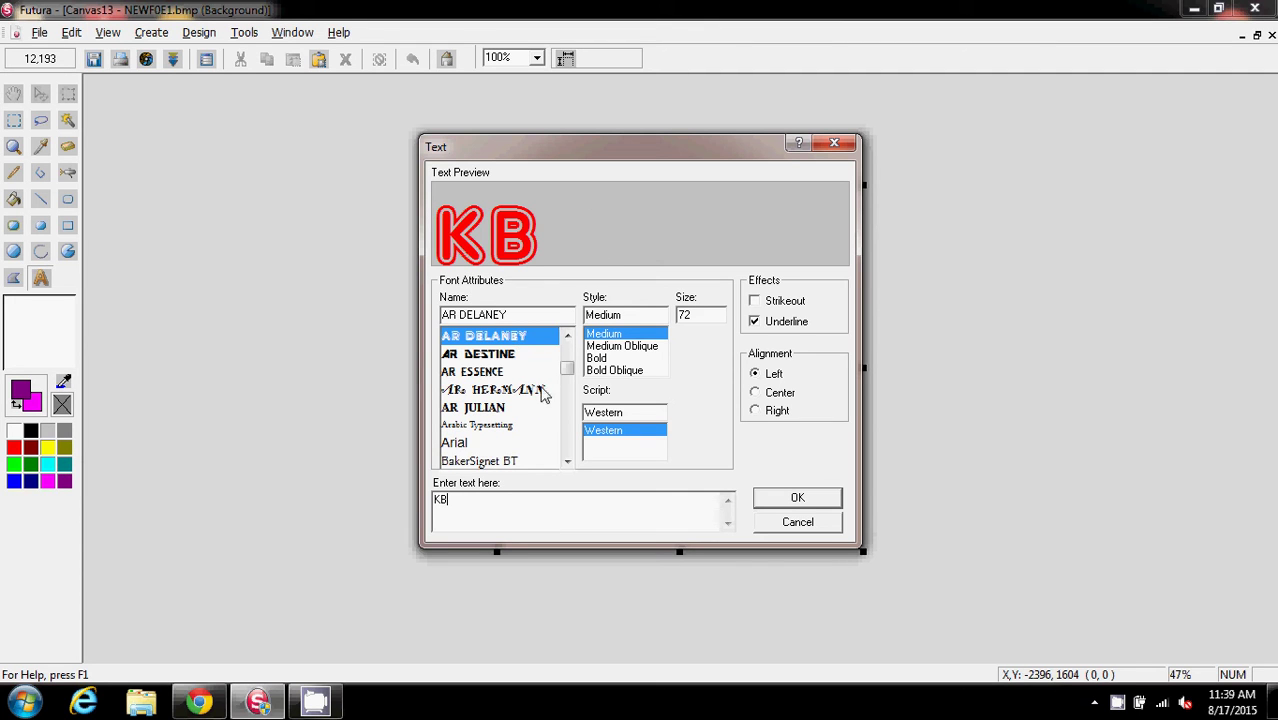
Browse the fonts for the KB text and choose EngrvrsOldEng Bd BT.
{"action": "mouse_move", "coordinate": [567, 373]}
{"action": "left_mouse_down"}
{"action": "mouse_move", "coordinate": [574, 412]}
{"action": "mouse_move", "coordinate": [569, 392]}
{"action": "left_mouse_up"}
{"action": "left_click", "coordinate": [487, 374]}
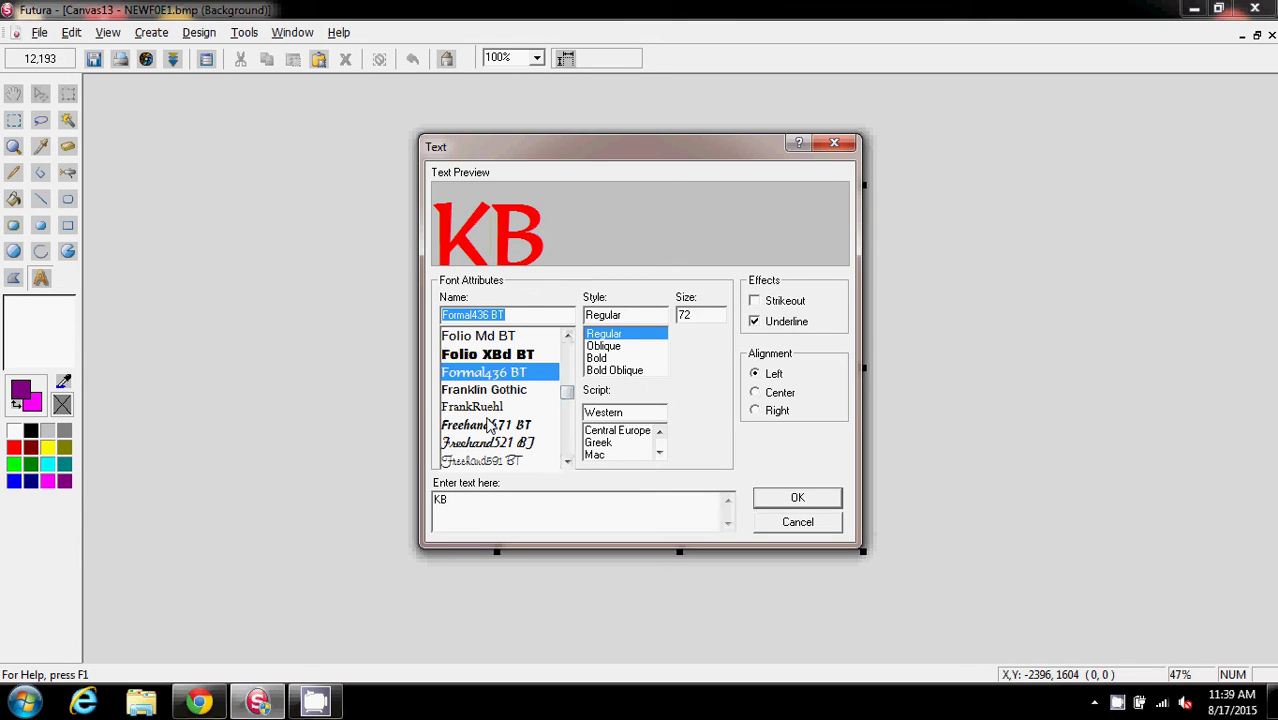
{"action": "left_click", "coordinate": [489, 408]}
{"action": "mouse_move", "coordinate": [568, 407]}
{"action": "left_mouse_down"}
{"action": "mouse_move", "coordinate": [567, 392]}
{"action": "mouse_move", "coordinate": [505, 383]}
{"action": "left_mouse_up"}
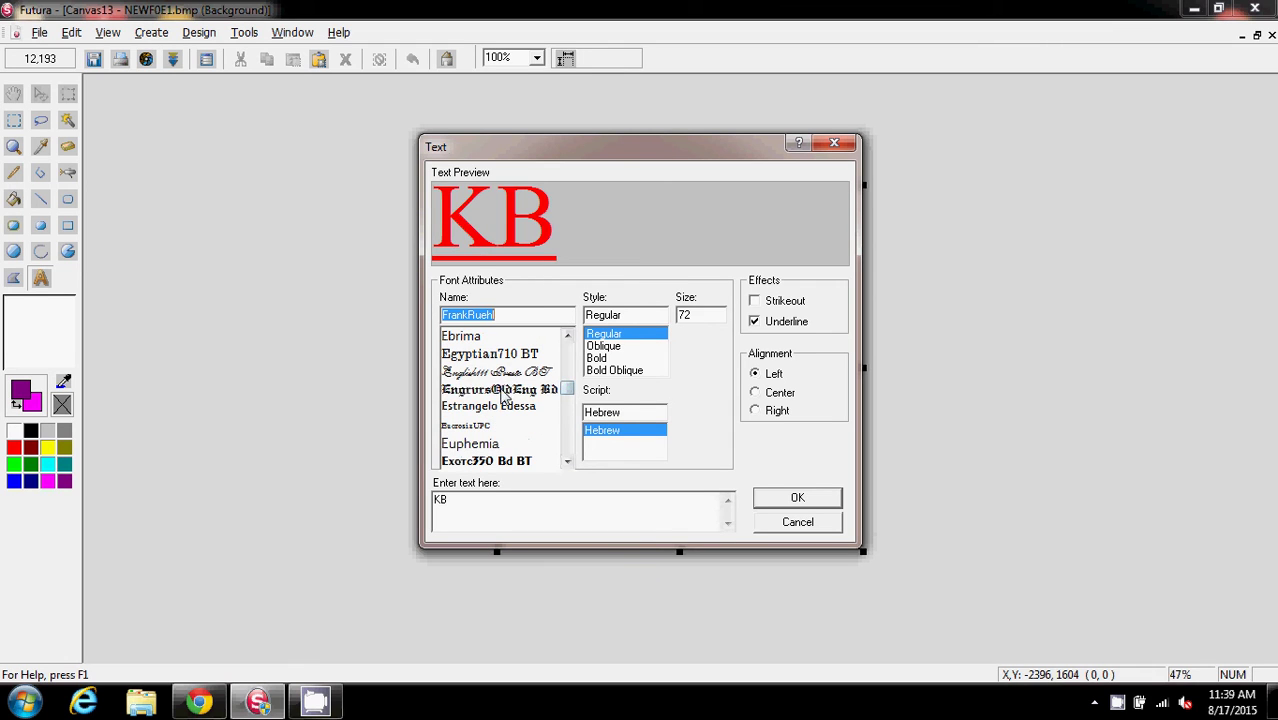
{"action": "left_click", "coordinate": [505, 389]}
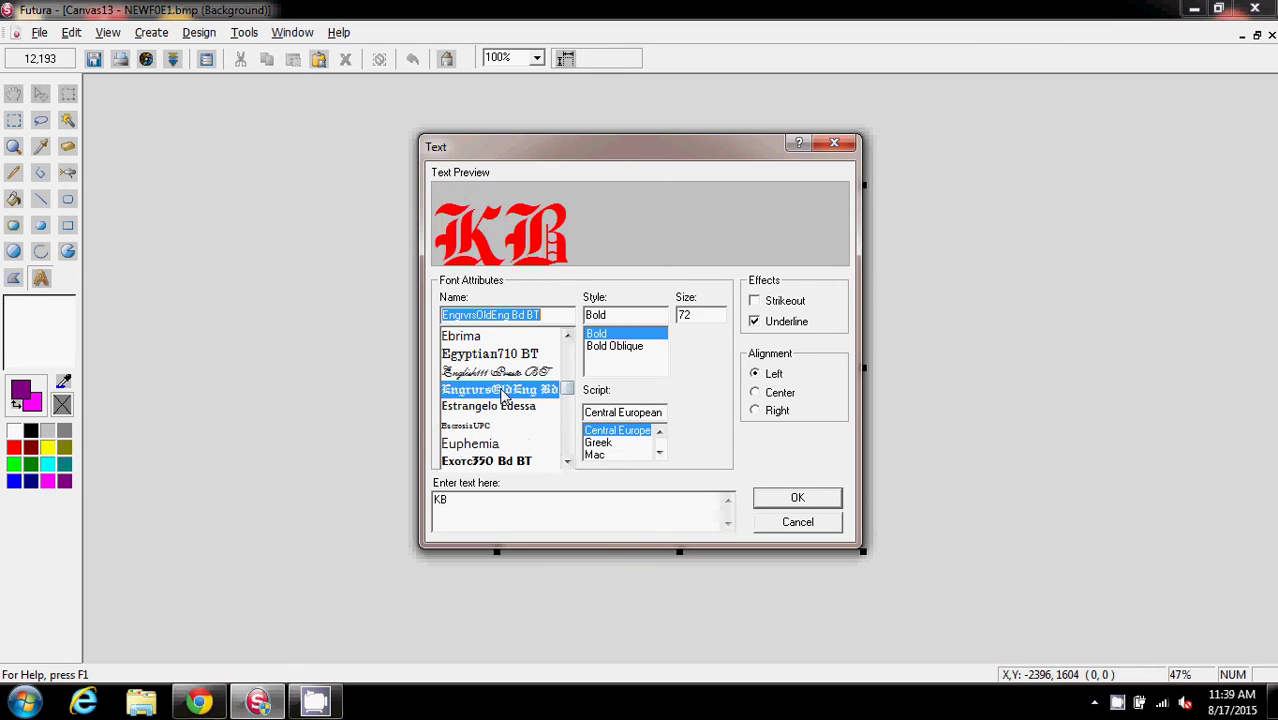
Set the text size to 150 with underline on and place the KB text on the bitmap.
{"action": "left_click", "coordinate": [698, 318]}
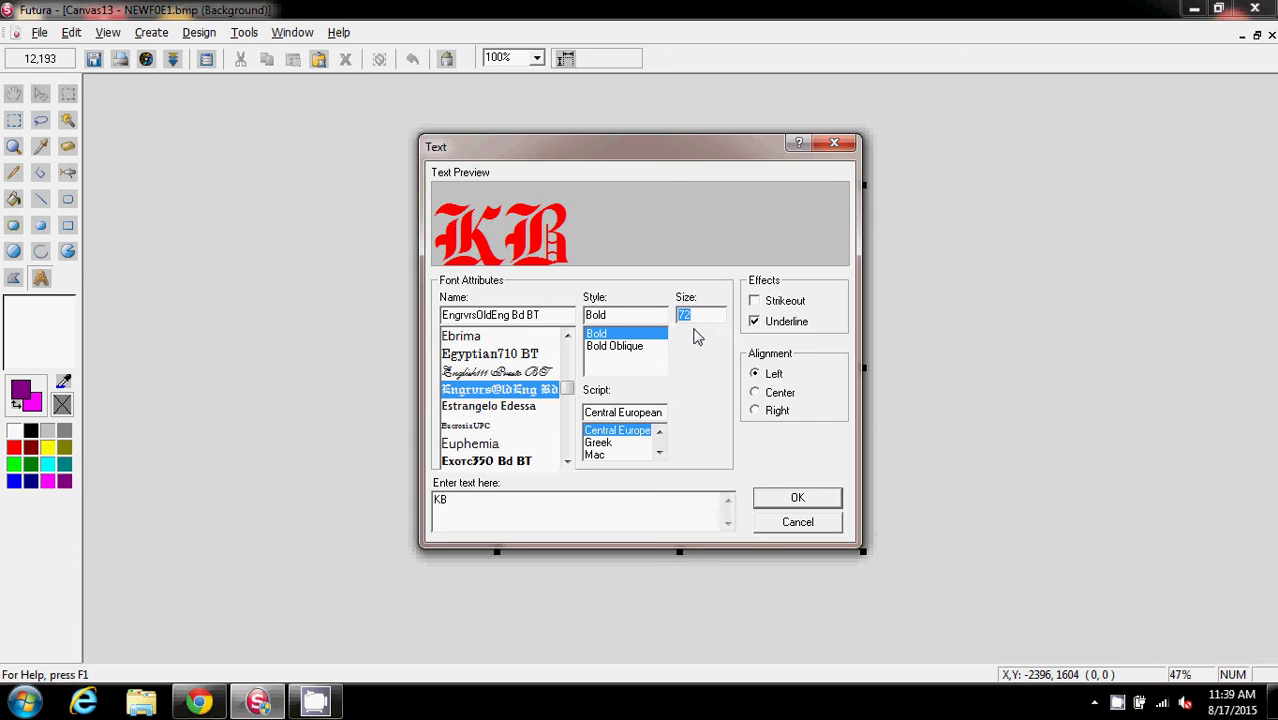
{"action": "type", "text": "200"}
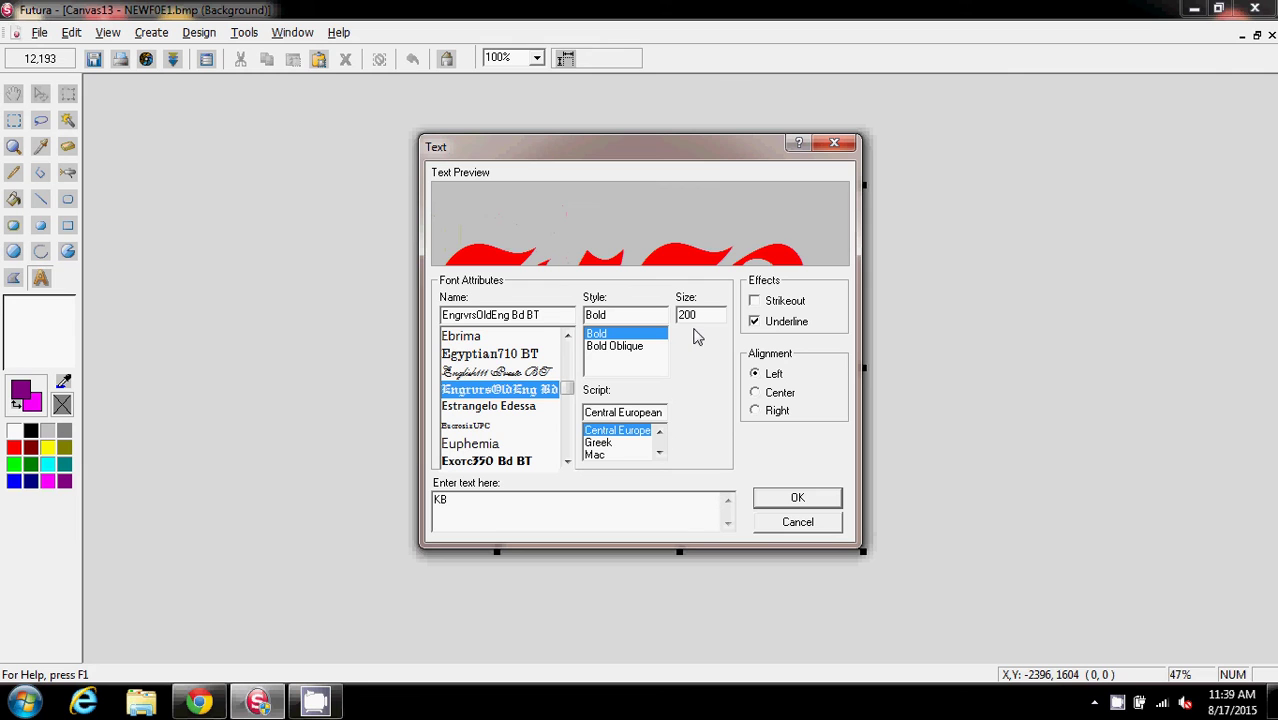
{"action": "left_click_drag", "start_coordinate": [686, 161], "coordinate": [728, 253]}
{"action": "double_click", "coordinate": [756, 409]}
{"action": "type", "text": "15"}
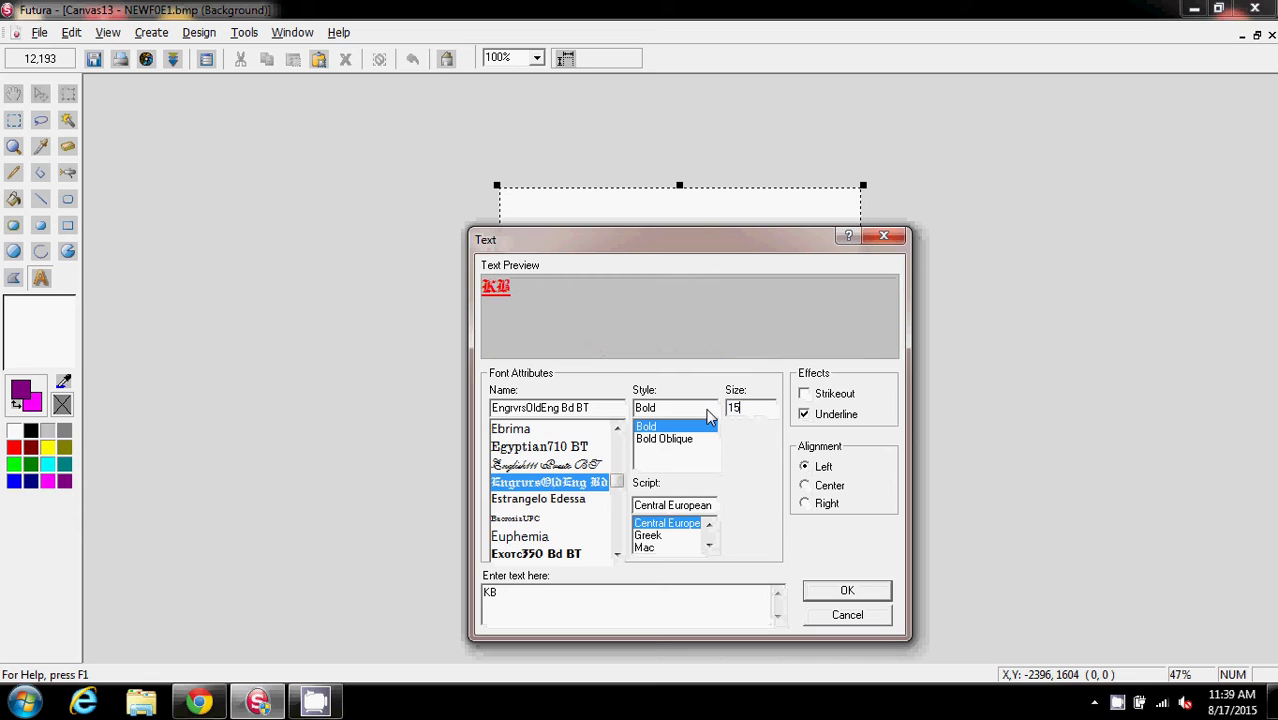
{"action": "type", "text": "0"}
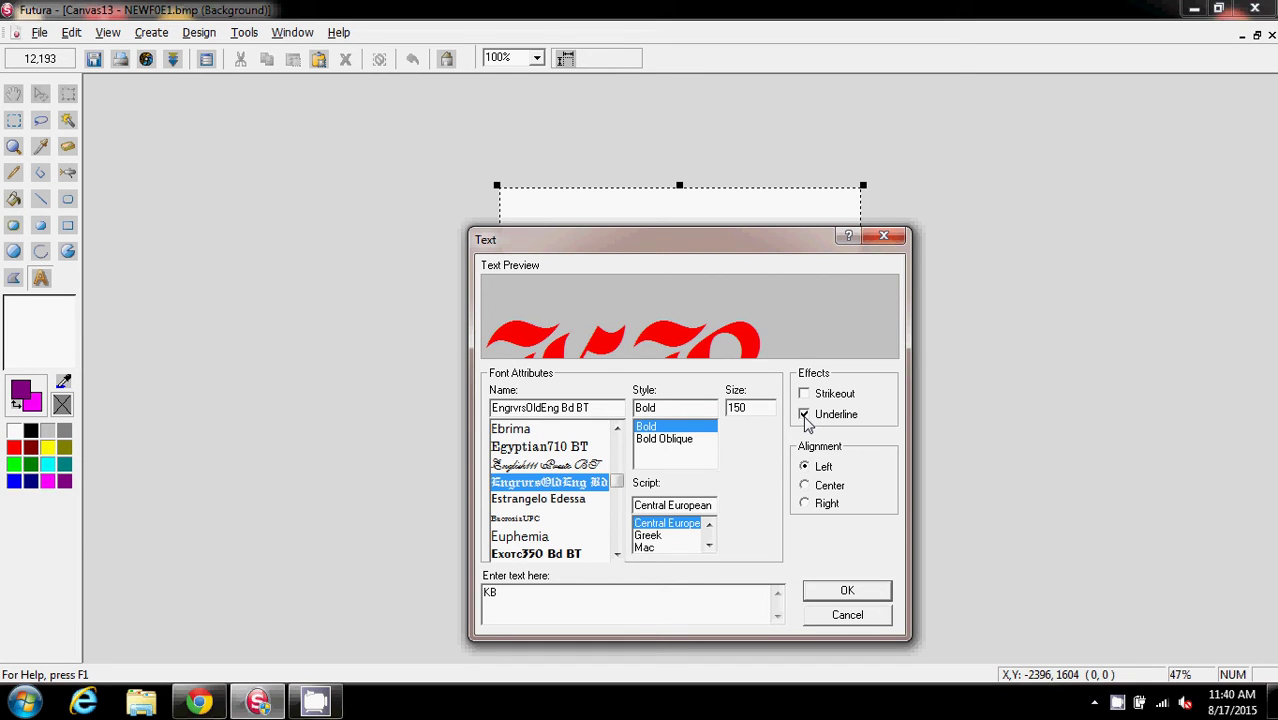
{"action": "left_click", "coordinate": [805, 415]}
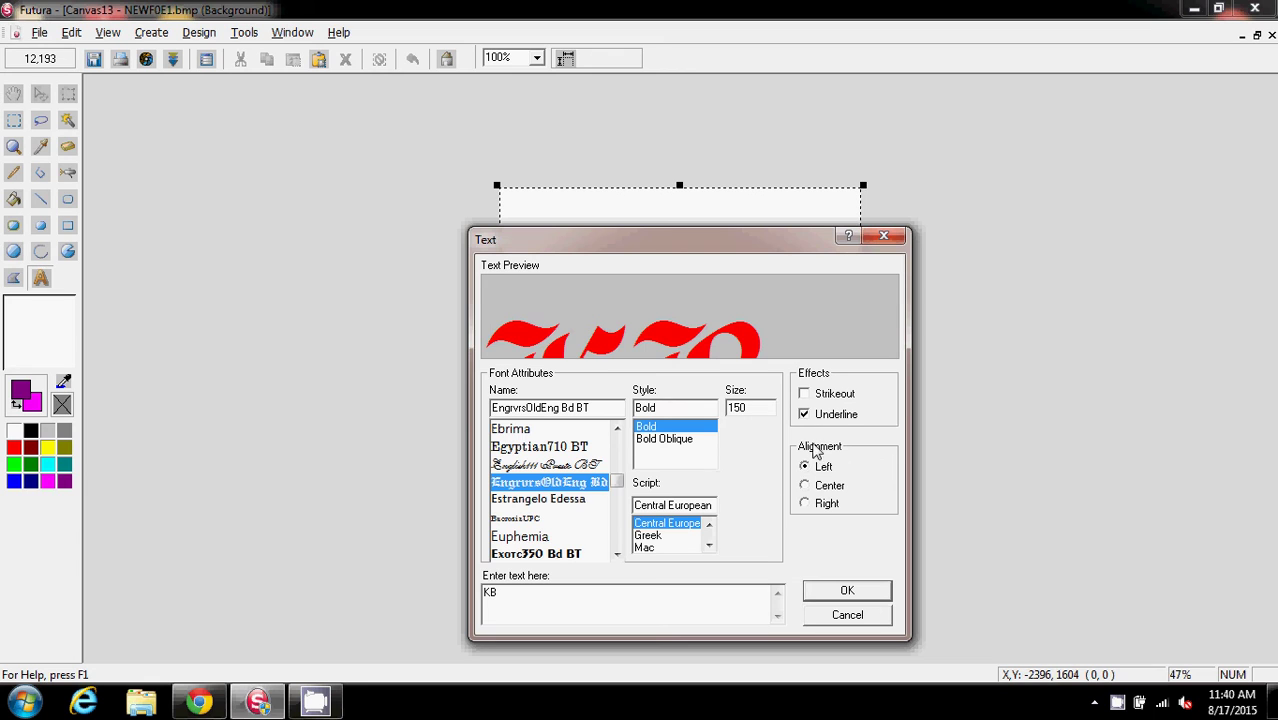
{"action": "left_click", "coordinate": [847, 592]}
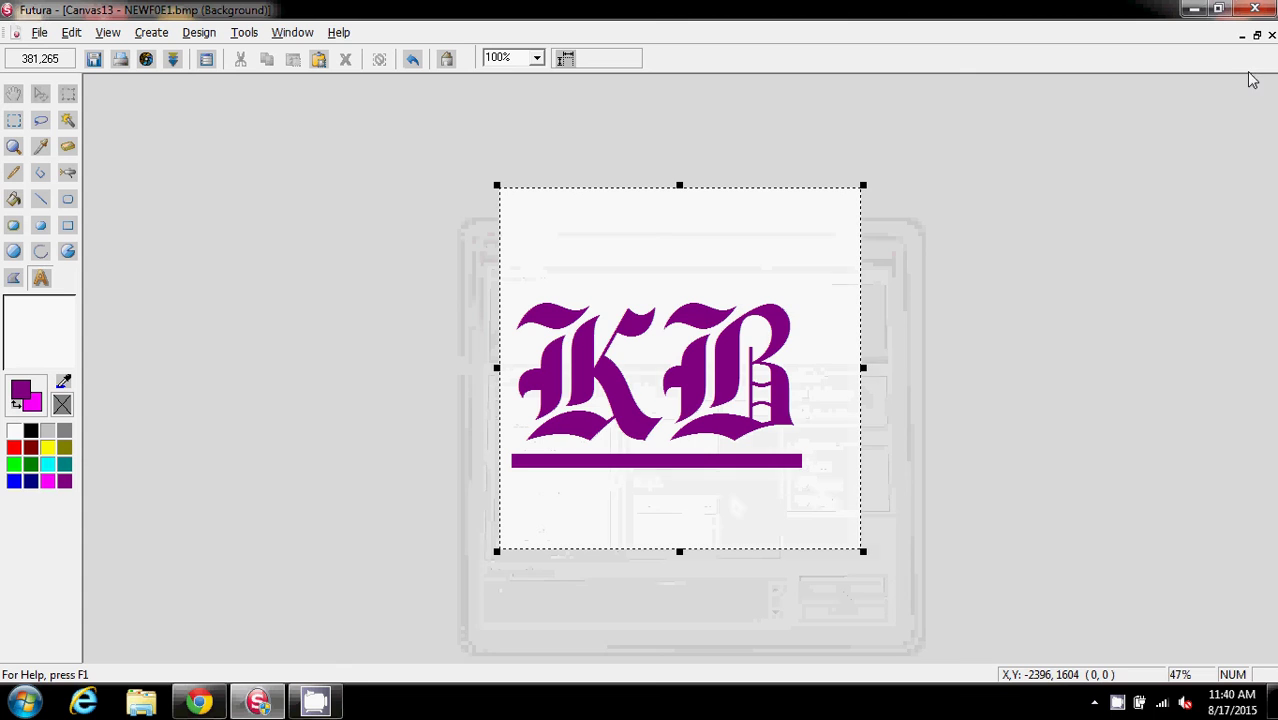
Exit the Bitmap Editor and save the image as textkb in Windows Bitmap format.
{"action": "left_click", "coordinate": [1271, 35]}
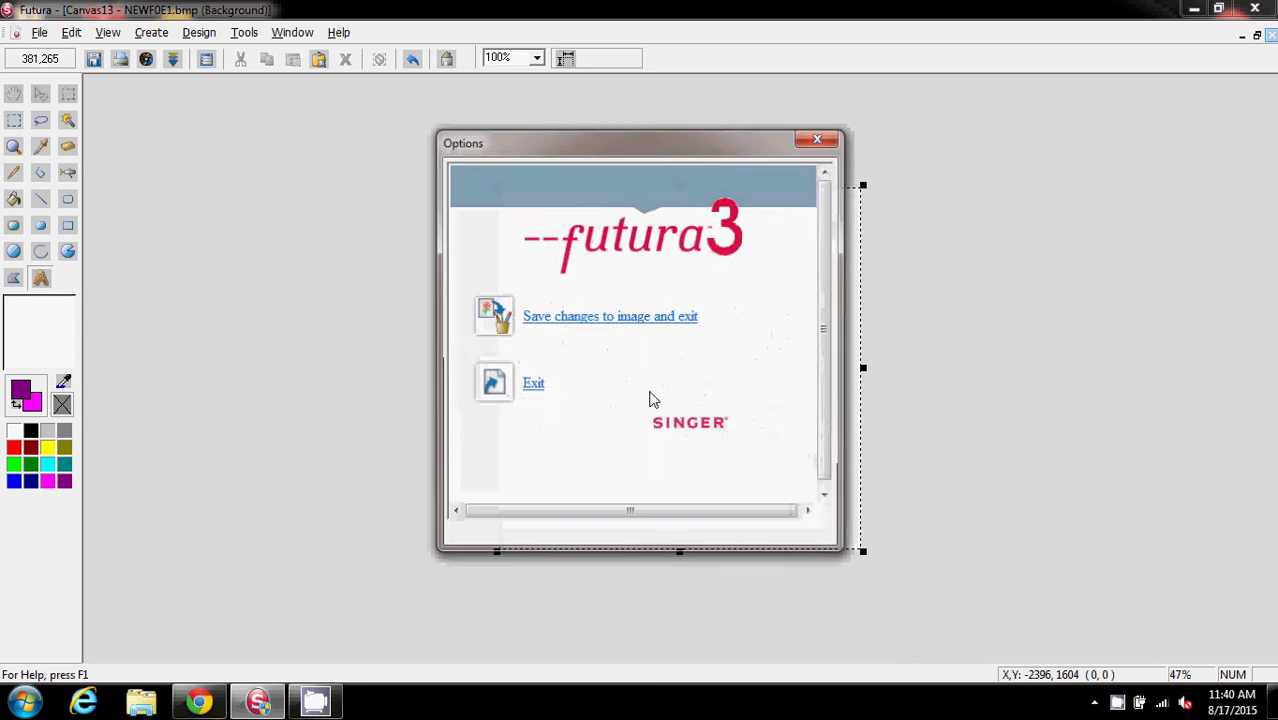
{"action": "left_click", "coordinate": [622, 322]}
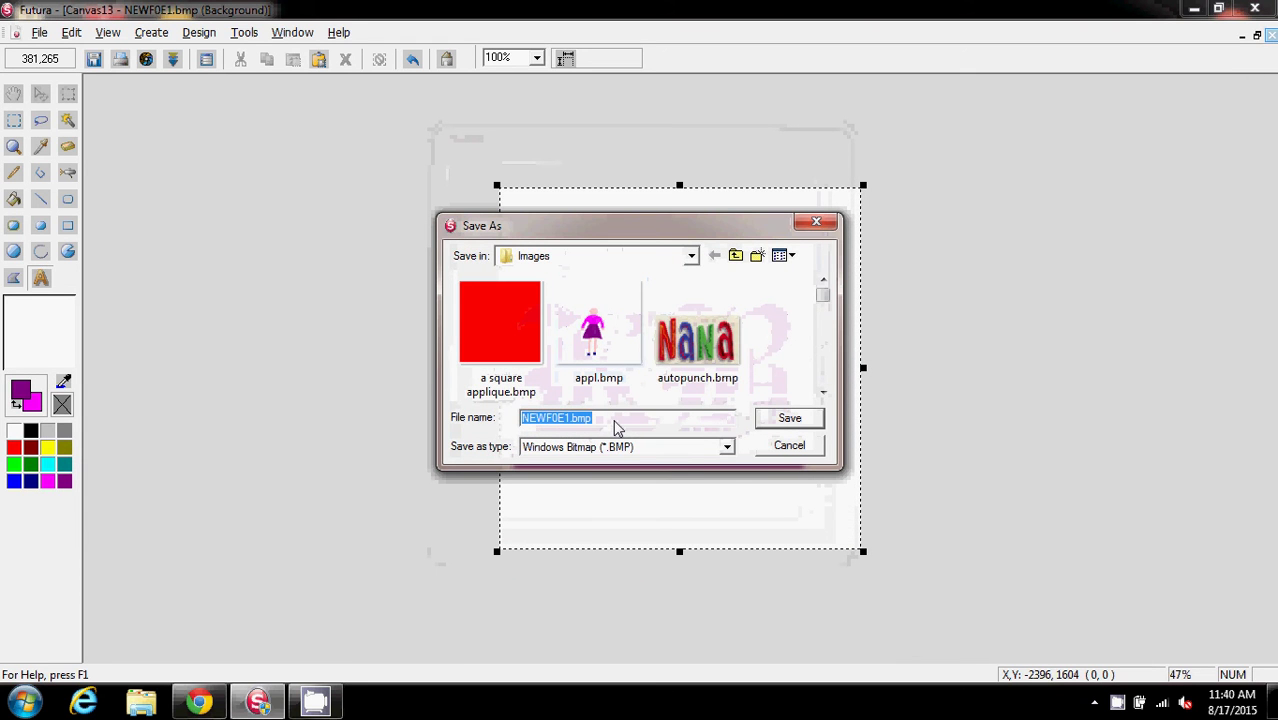
{"action": "type", "text": "textkb"}
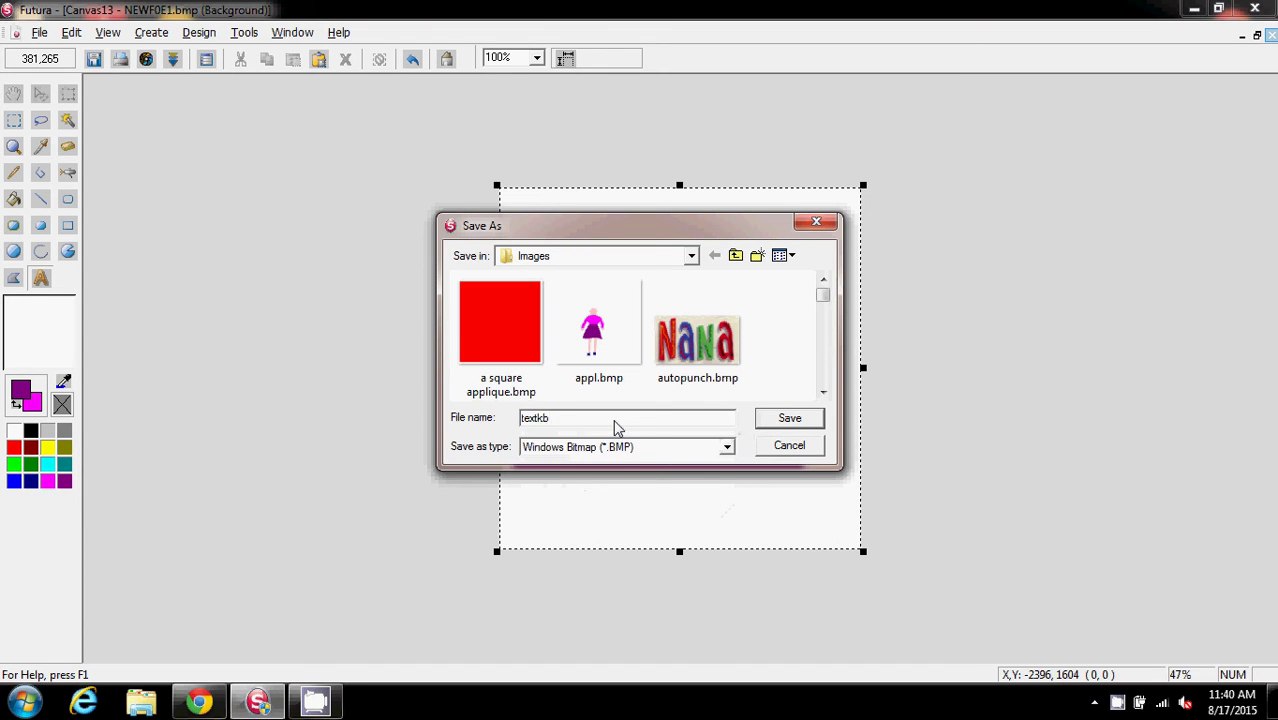
{"action": "left_click", "coordinate": [790, 419]}
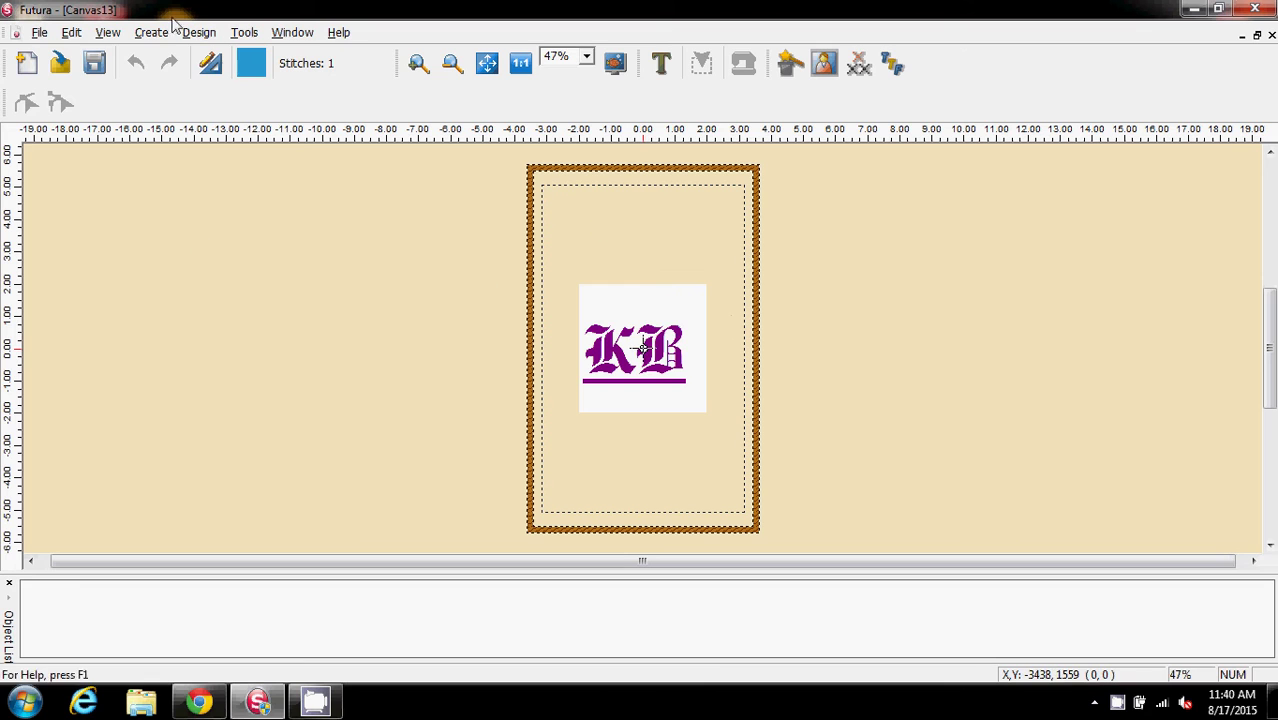
Start the Autopunch Wizard with the KB image and crop it closely around the underlined letters.
{"action": "left_click", "coordinate": [210, 62]}
{"action": "left_click", "coordinate": [151, 32]}
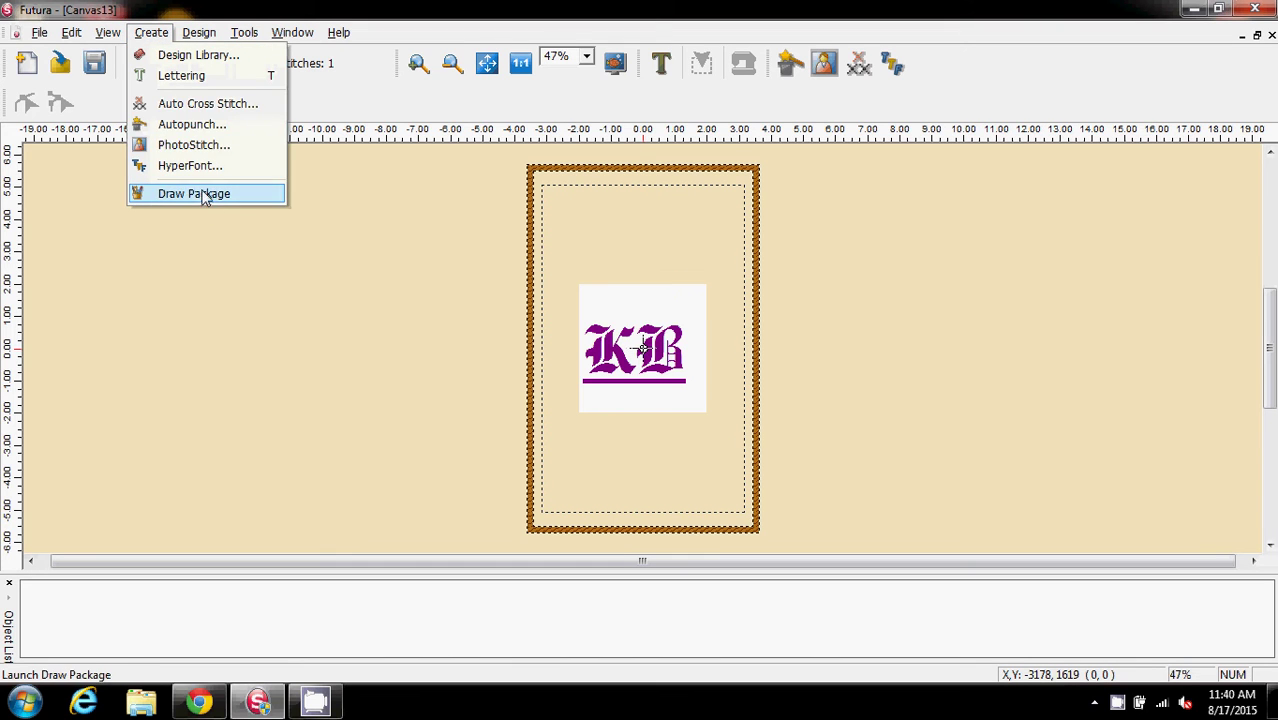
{"action": "left_click", "coordinate": [197, 130]}
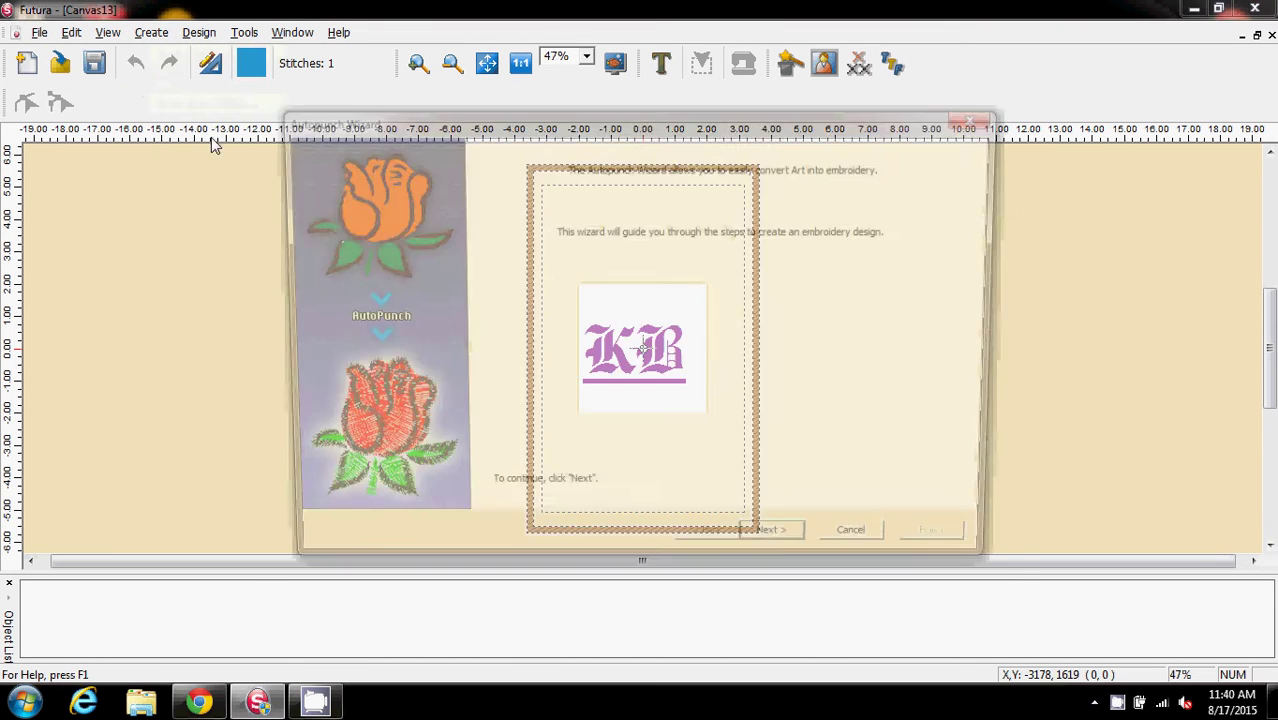
{"action": "left_click", "coordinate": [786, 549]}
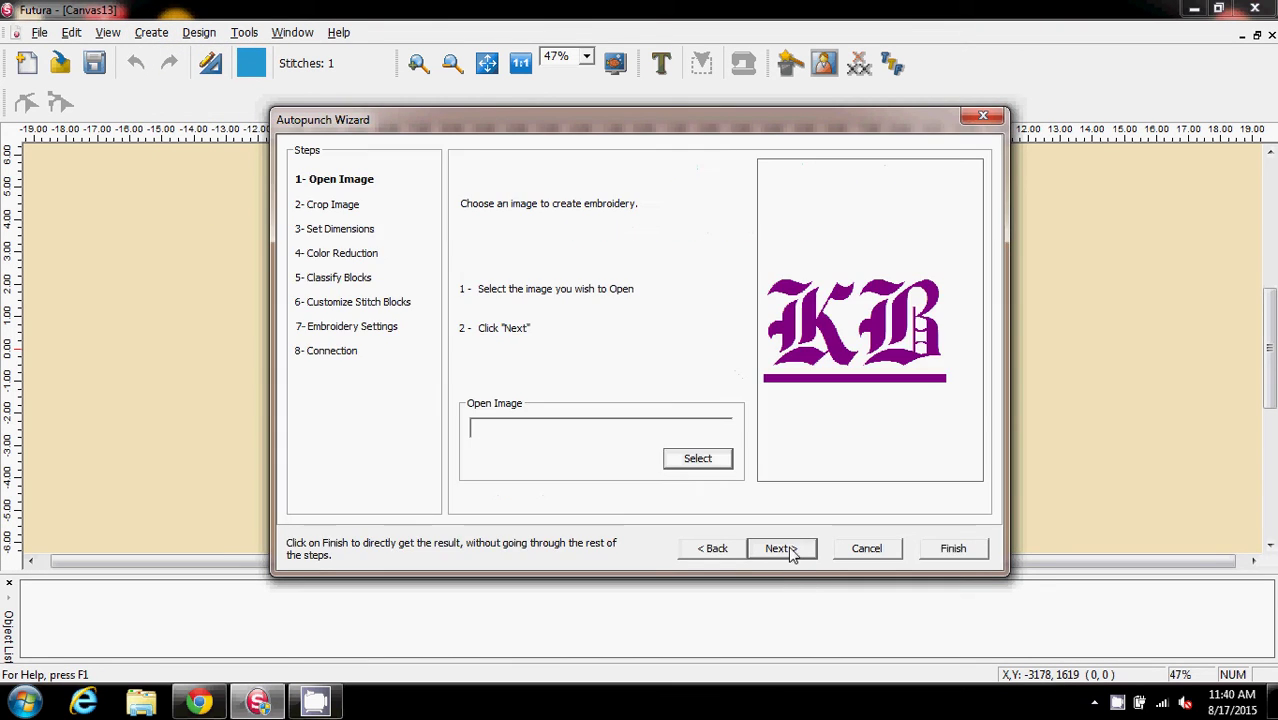
{"action": "left_click", "coordinate": [784, 552]}
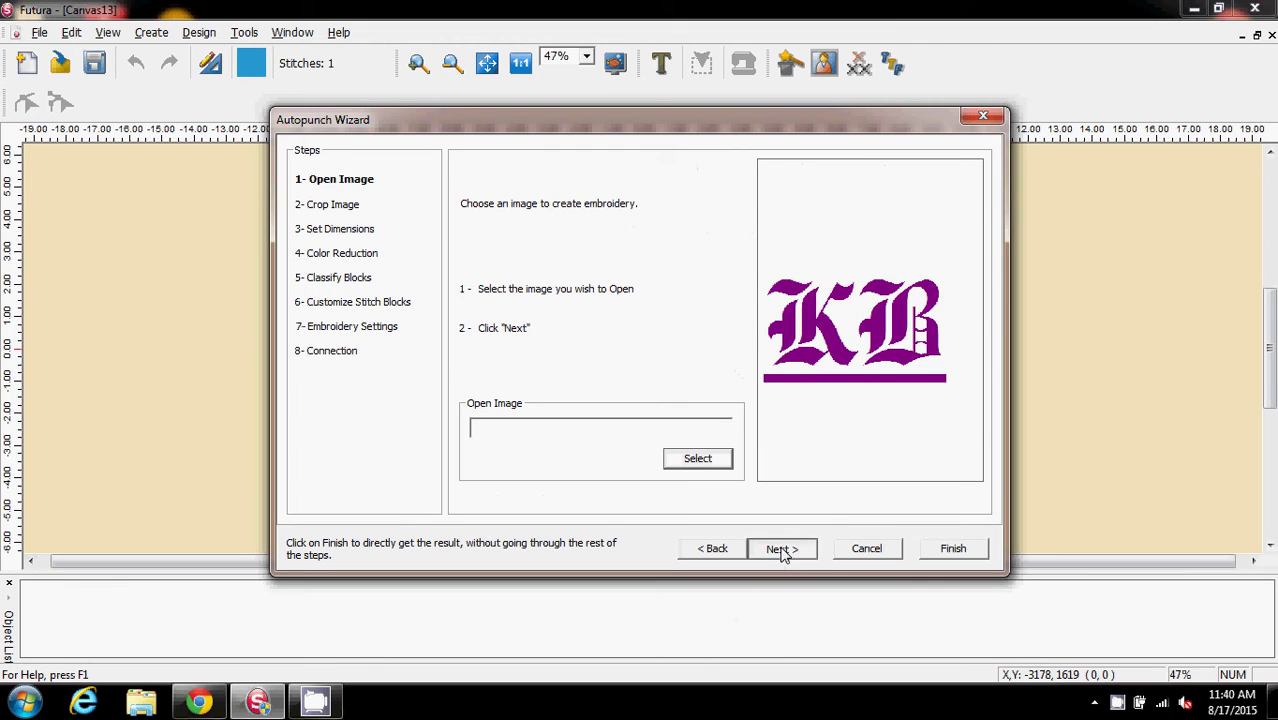
{"action": "left_click_drag", "start_coordinate": [759, 209], "coordinate": [763, 275]}
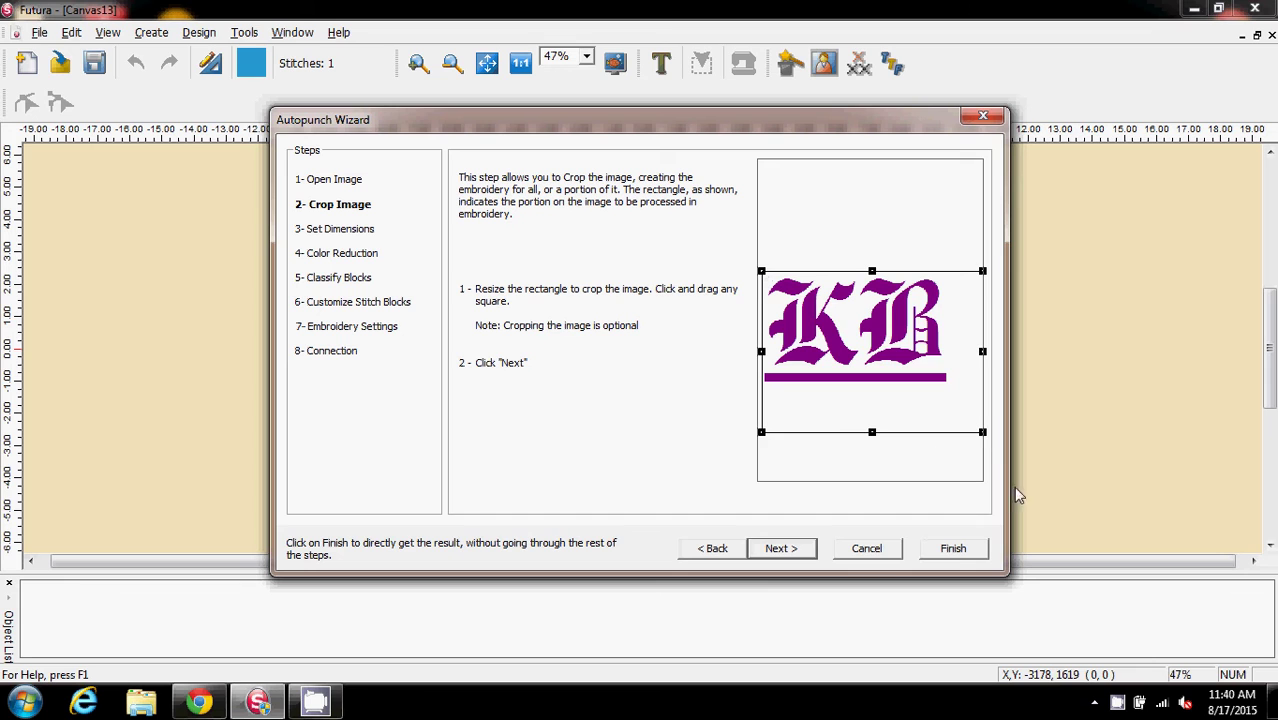
{"action": "left_click_drag", "start_coordinate": [983, 433], "coordinate": [954, 395]}
{"action": "left_click", "coordinate": [776, 550]}
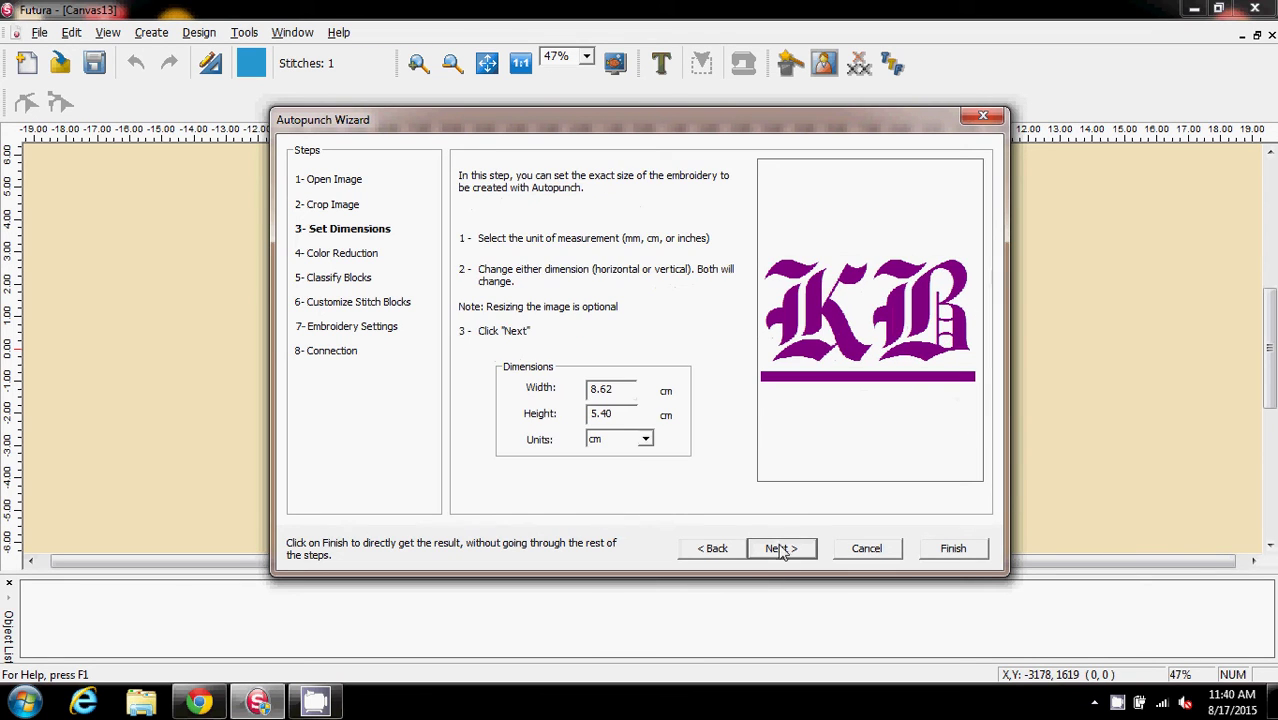
Set the embroidery units to inches and the width to 4, and accept the automatic color reduction.
{"action": "left_click", "coordinate": [647, 440]}
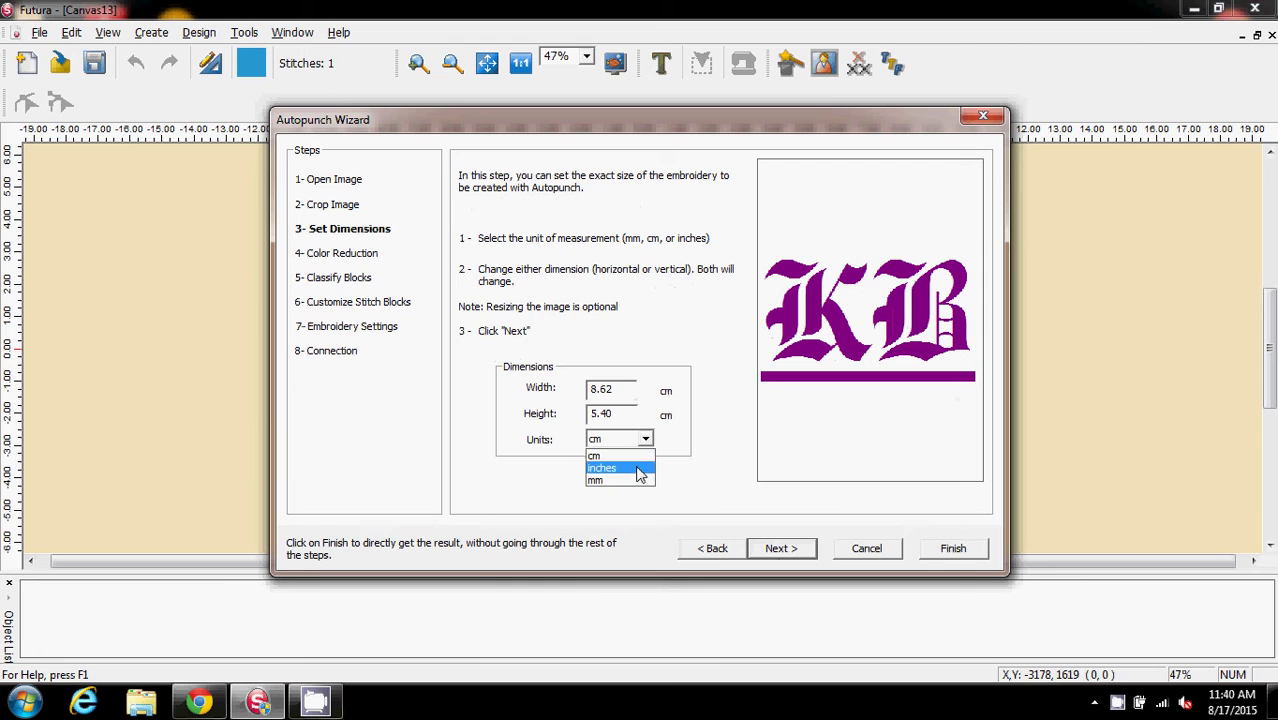
{"action": "left_click", "coordinate": [641, 472]}
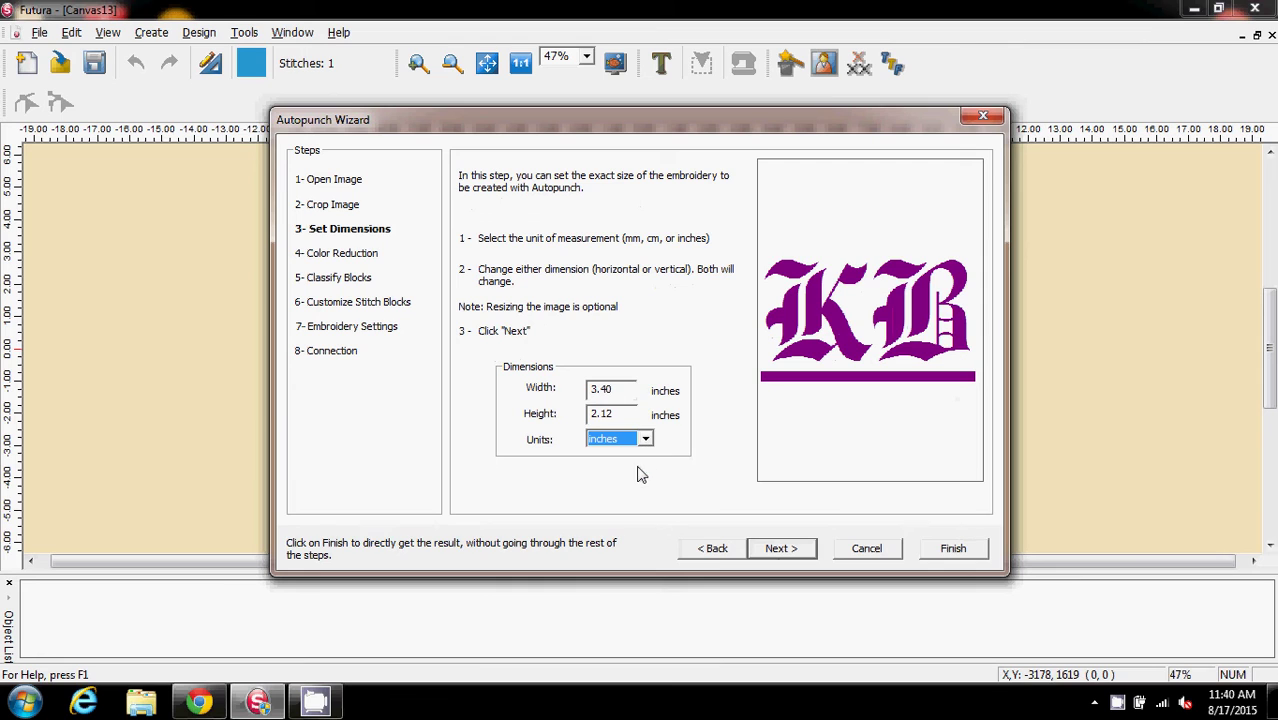
{"action": "double_click", "coordinate": [622, 394]}
{"action": "type", "text": "4"}
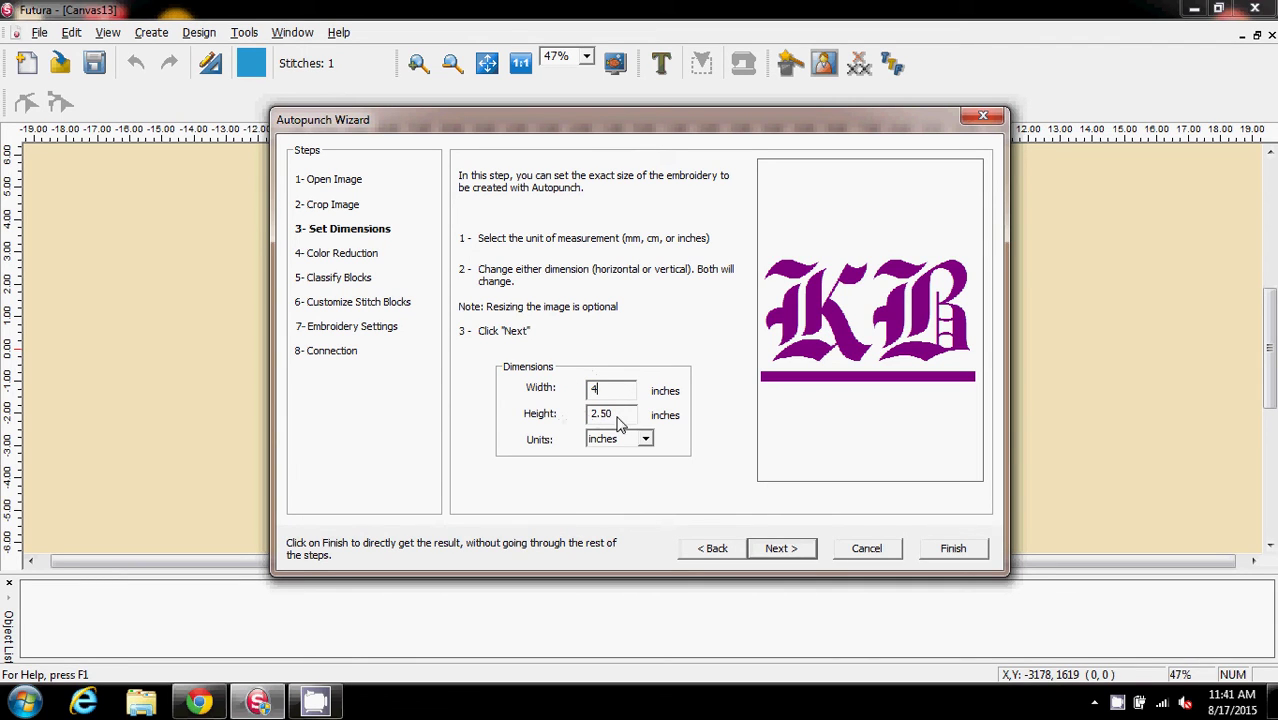
{"action": "left_click", "coordinate": [786, 550]}
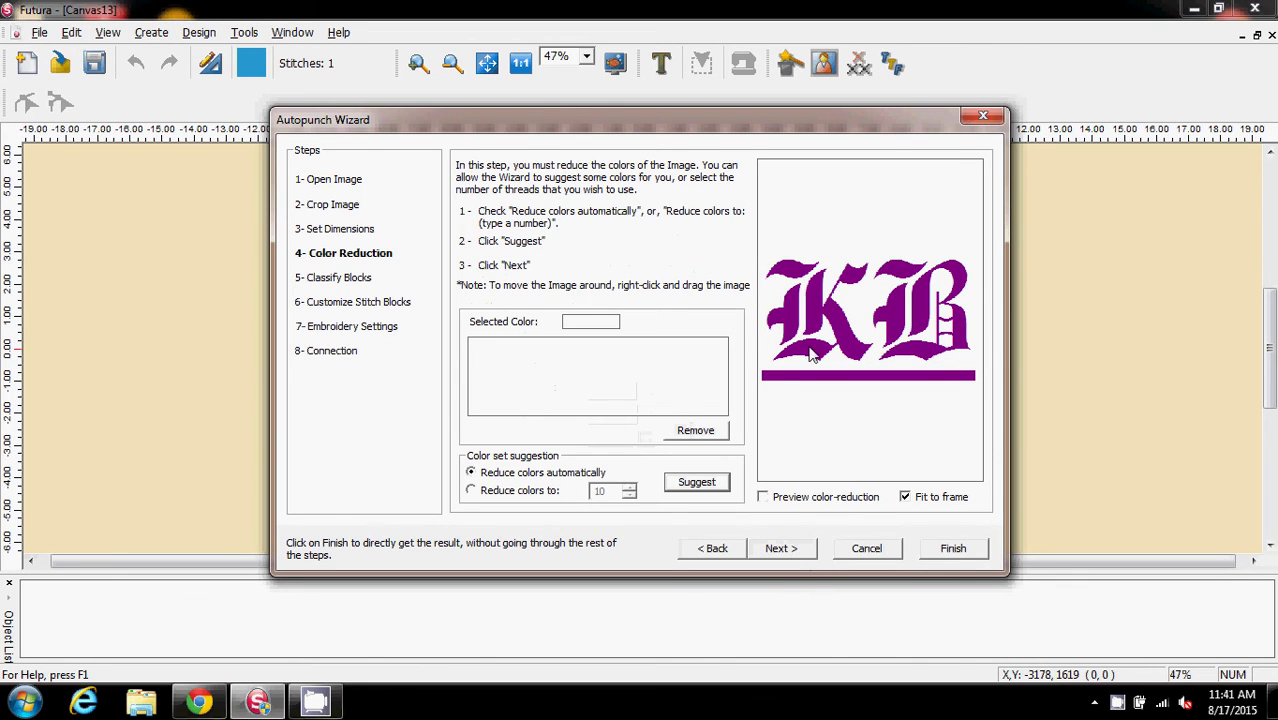
{"action": "left_click", "coordinate": [779, 549]}
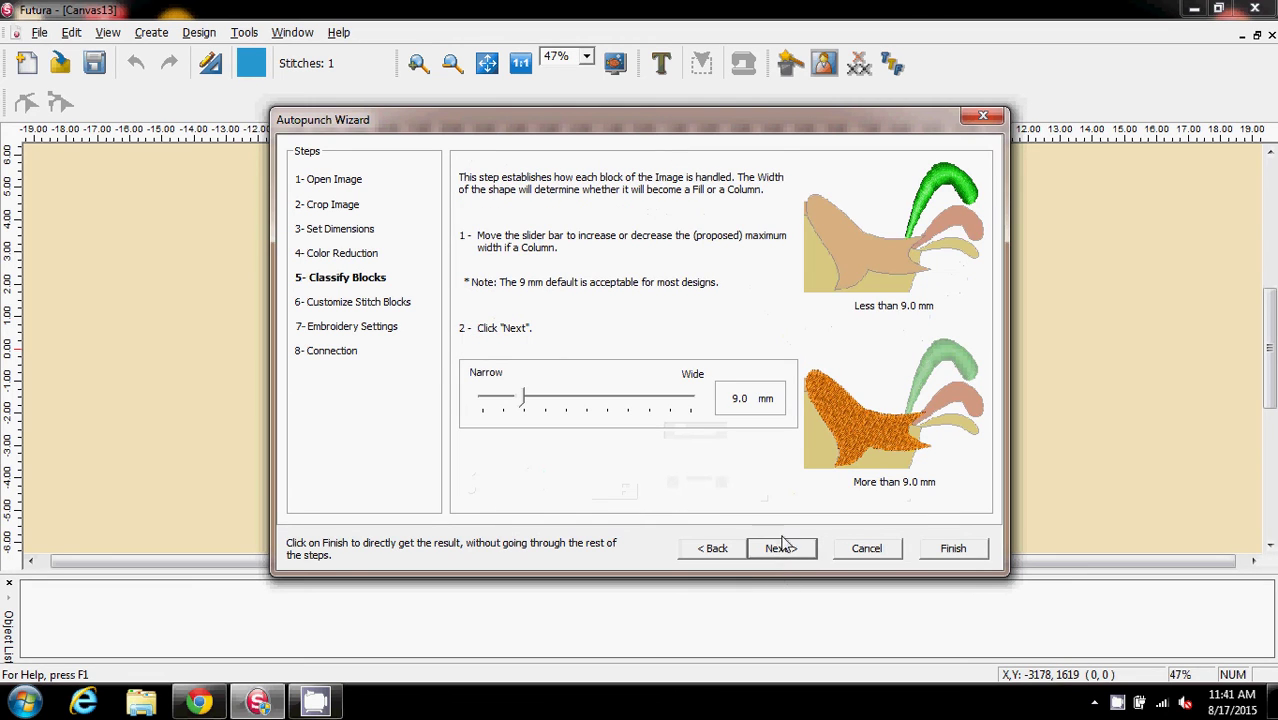
Reduce the maximum column width to the narrowest setting and exclude blocks that have the background's color from stitching.
{"action": "left_click_drag", "start_coordinate": [521, 398], "coordinate": [460, 405]}
{"action": "left_click", "coordinate": [778, 549]}
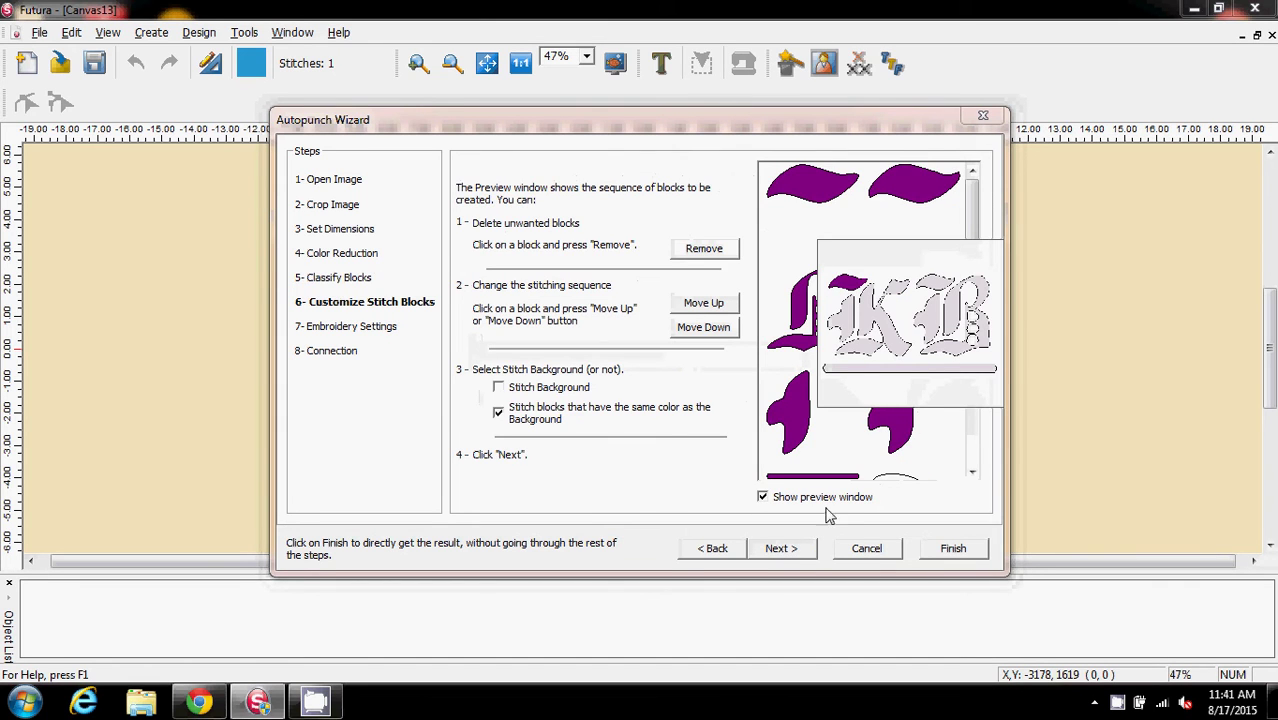
{"action": "left_click", "coordinate": [498, 413]}
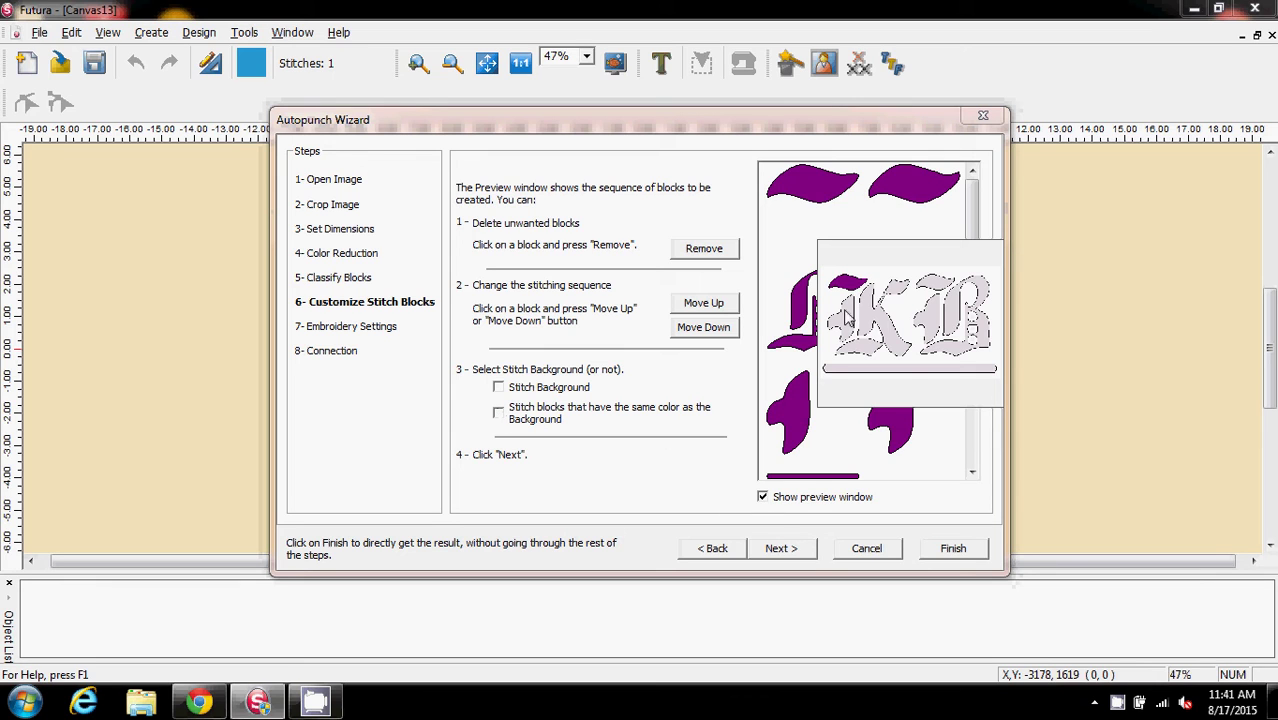
Examine the stitch blocks one by one with the preview window hidden, from the upper strokes to the underline, and show the preview again.
{"action": "left_click", "coordinate": [763, 497]}
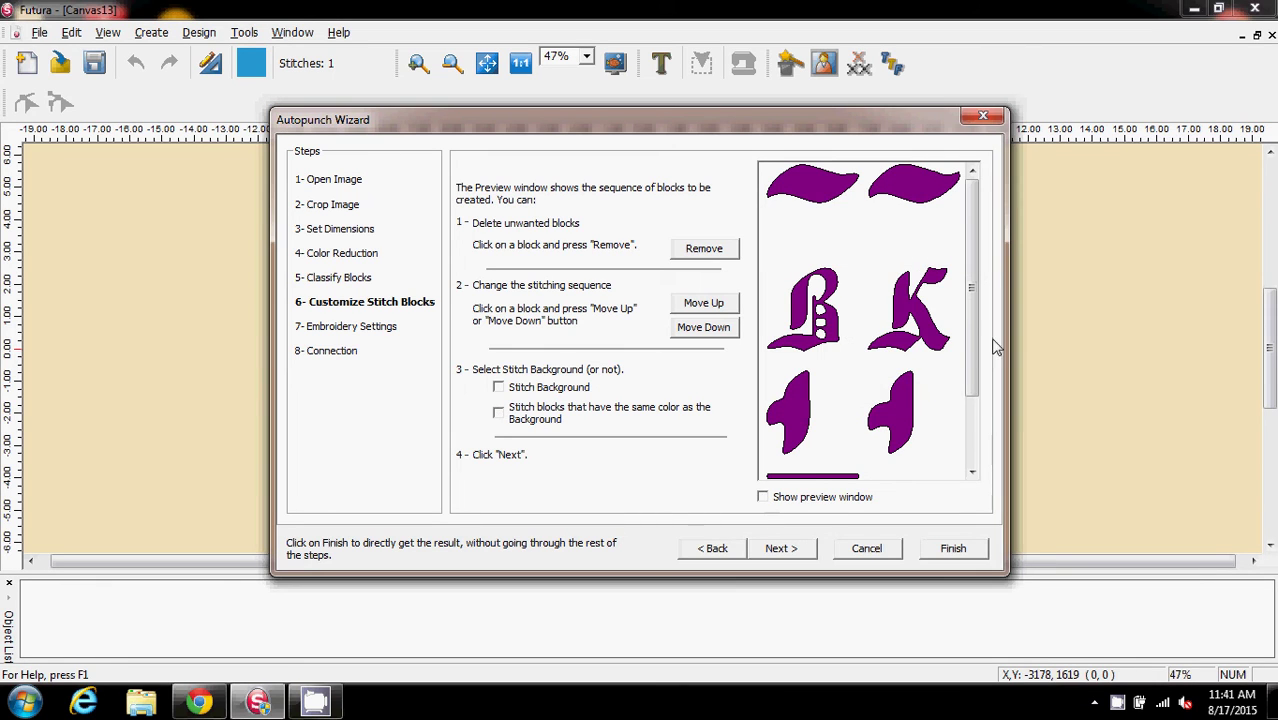
{"action": "left_click_drag", "start_coordinate": [965, 298], "coordinate": [968, 242]}
{"action": "left_click", "coordinate": [810, 196]}
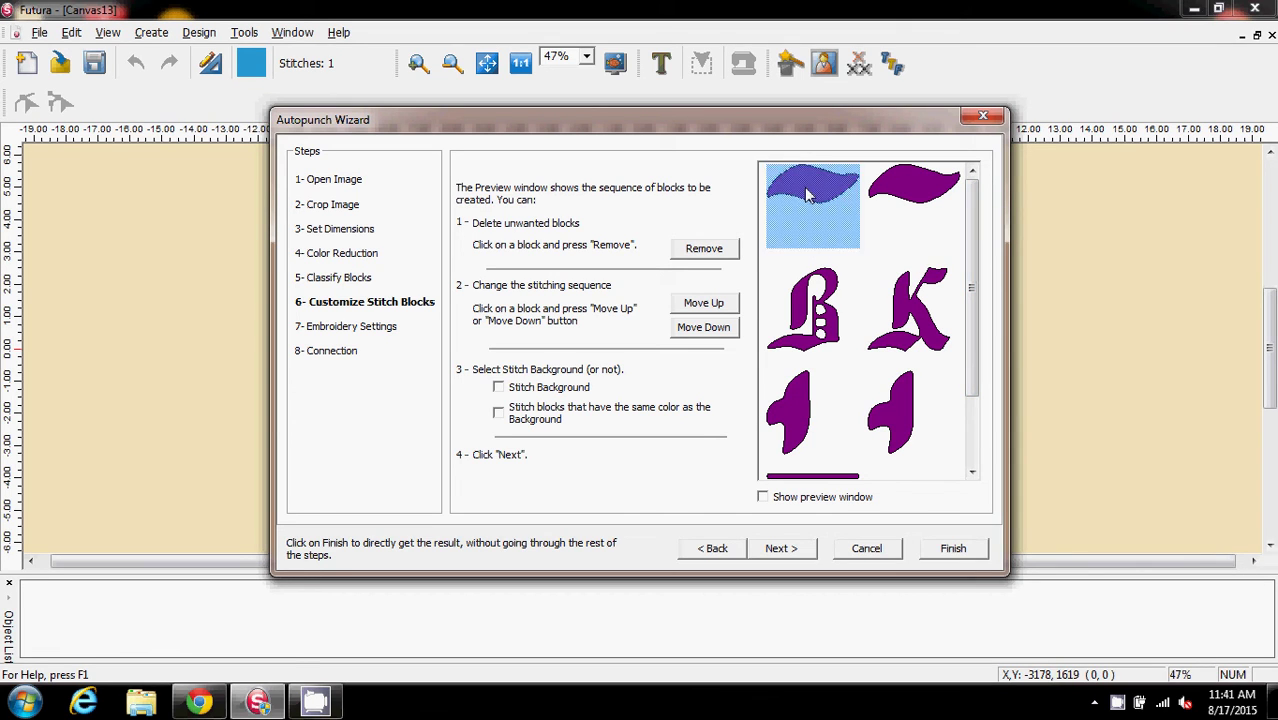
{"action": "left_click", "coordinate": [935, 192]}
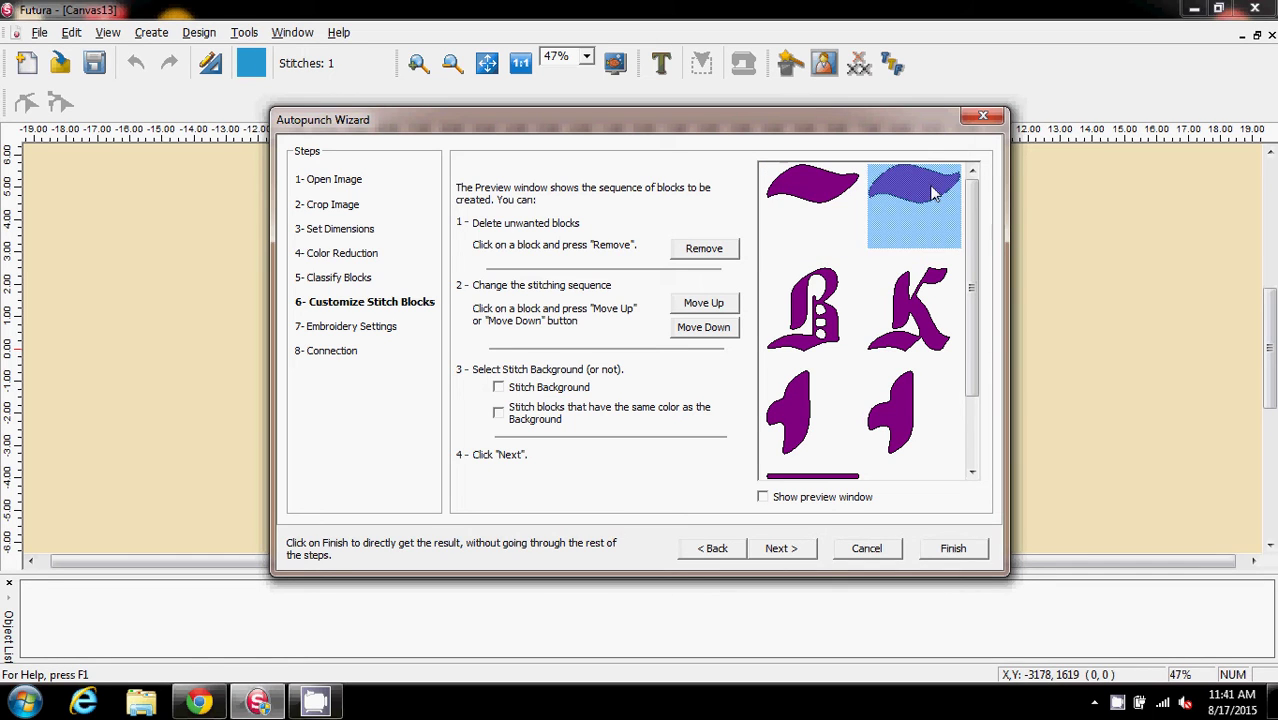
{"action": "left_click", "coordinate": [815, 335]}
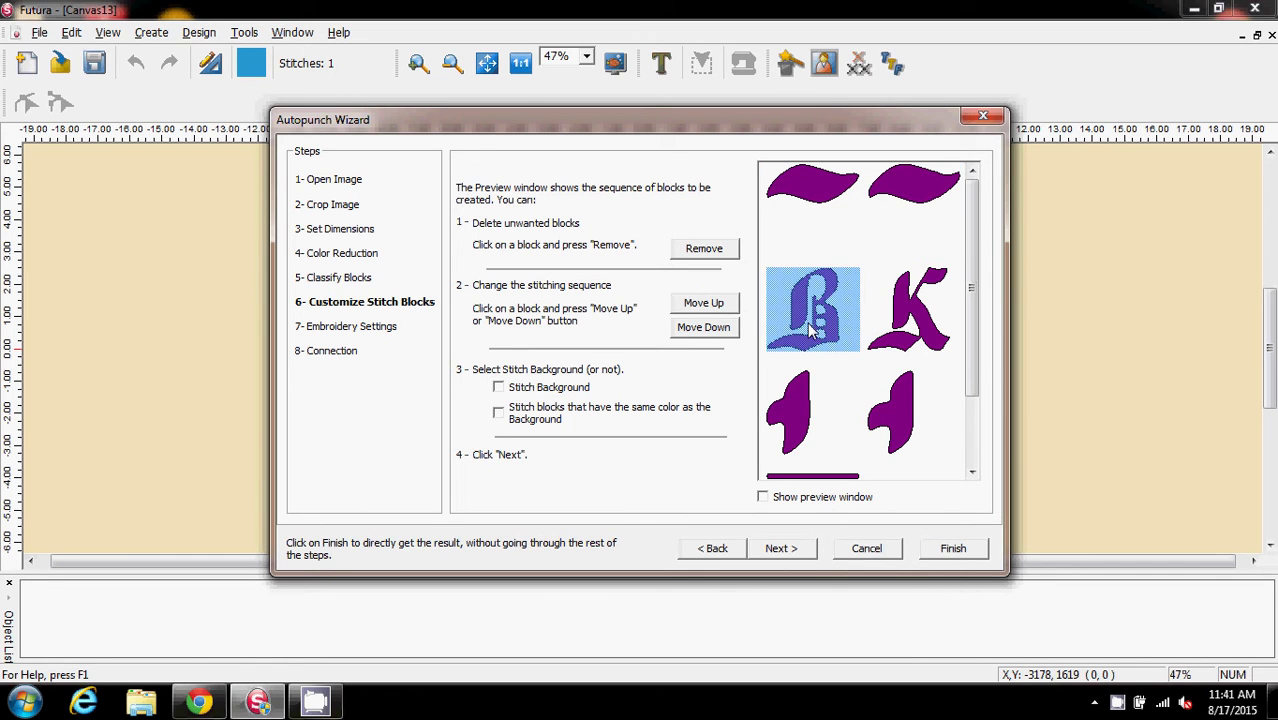
{"action": "left_click", "coordinate": [930, 336]}
{"action": "left_click", "coordinate": [788, 413]}
{"action": "left_click", "coordinate": [888, 420]}
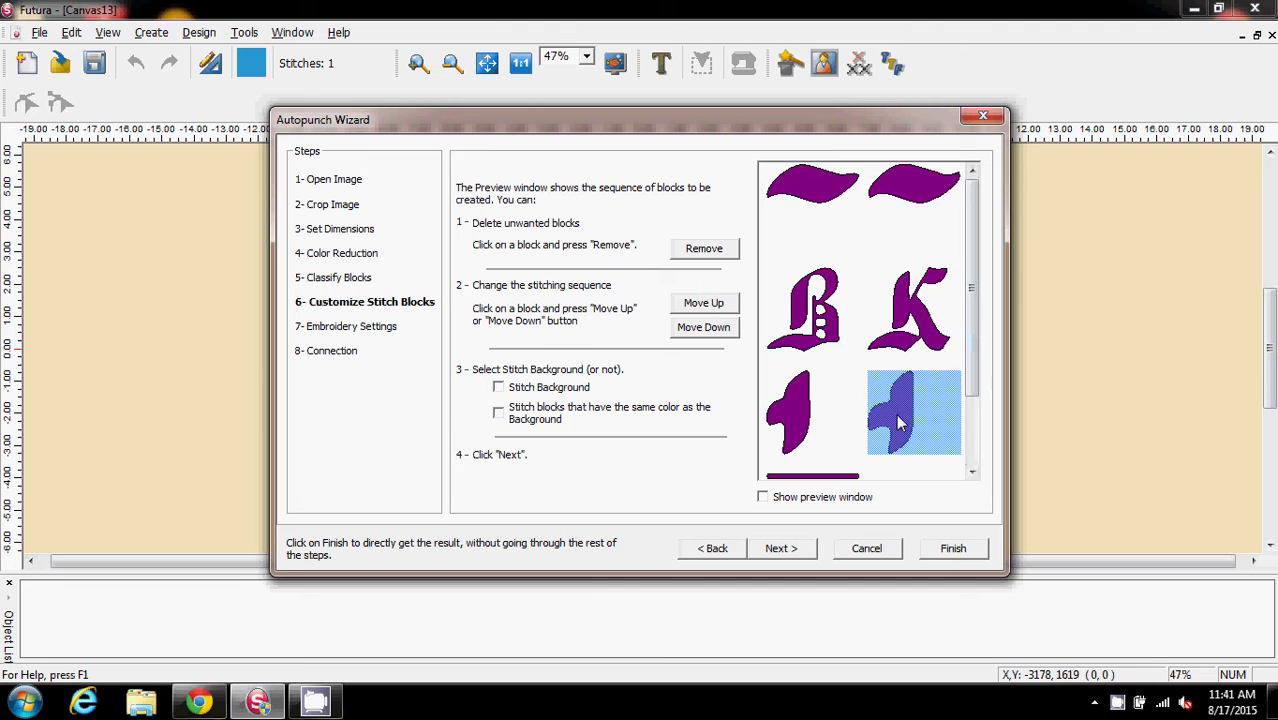
{"action": "scroll", "coordinate": [968, 380], "scroll_direction": "down", "scroll_amount": 3}
{"action": "left_click", "coordinate": [811, 390]}
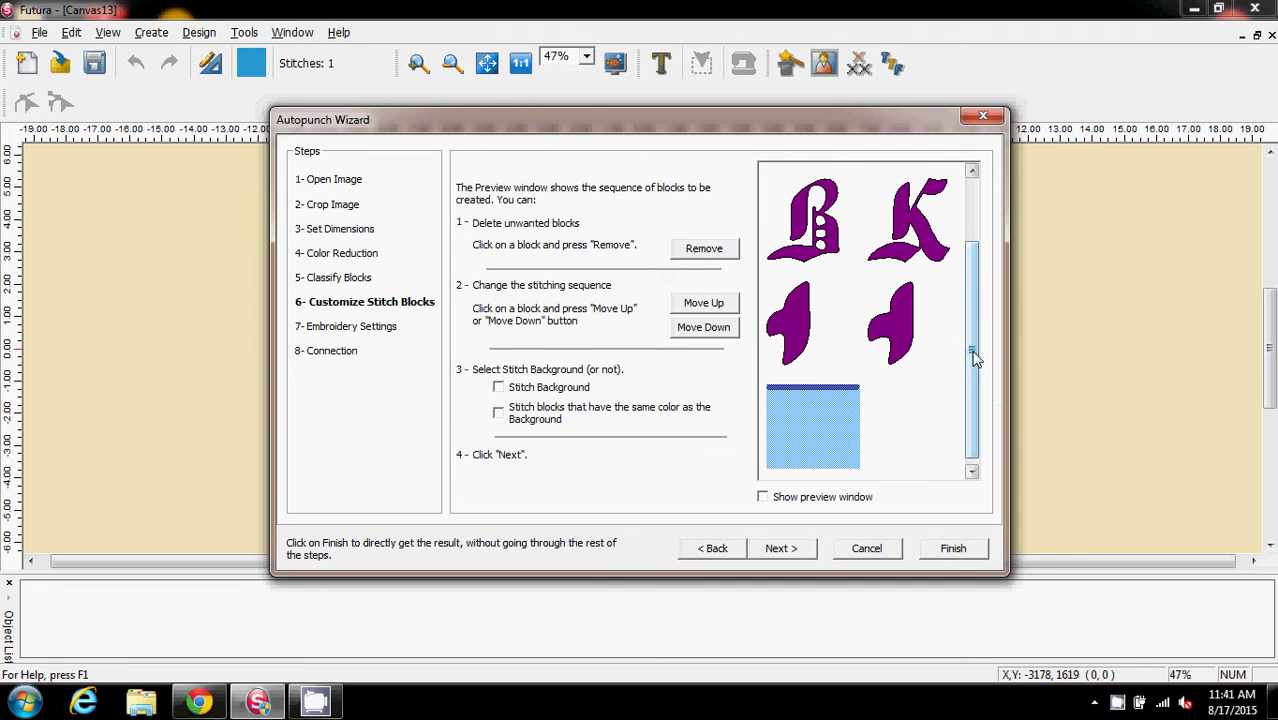
{"action": "scroll", "coordinate": [975, 354], "scroll_direction": "up", "scroll_amount": 2}
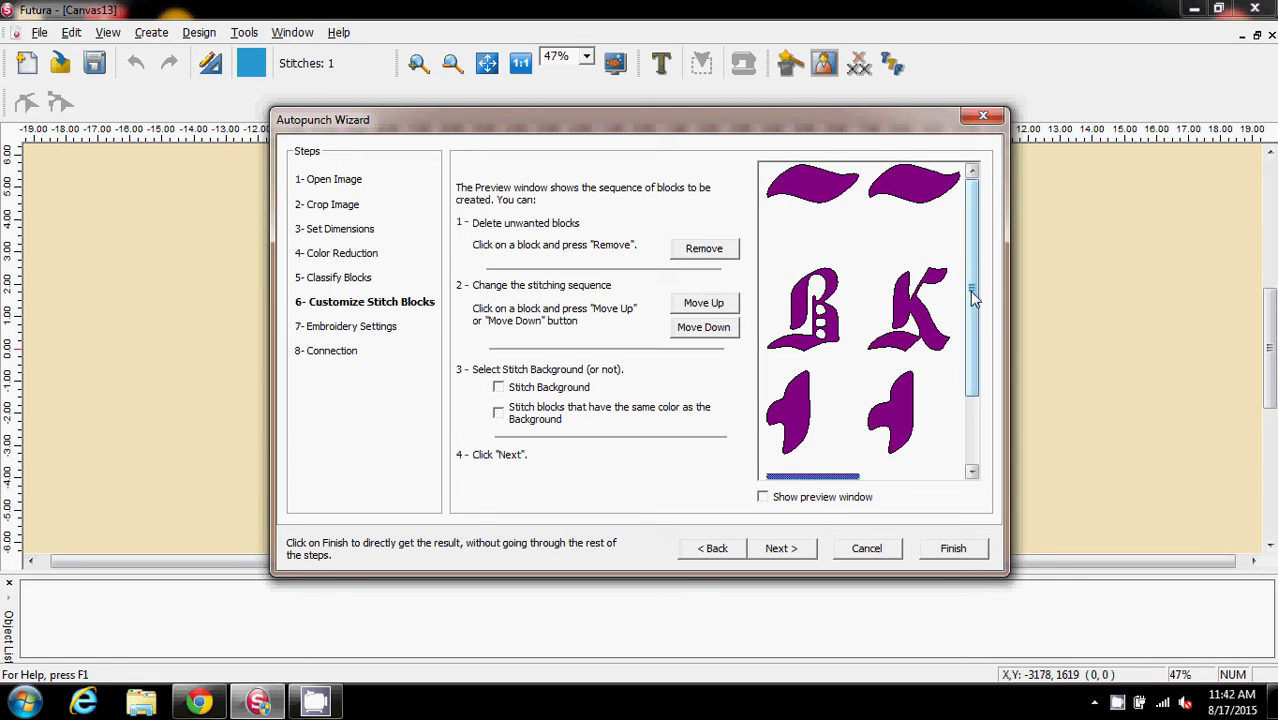
{"action": "left_click_drag", "start_coordinate": [969, 291], "coordinate": [969, 247]}
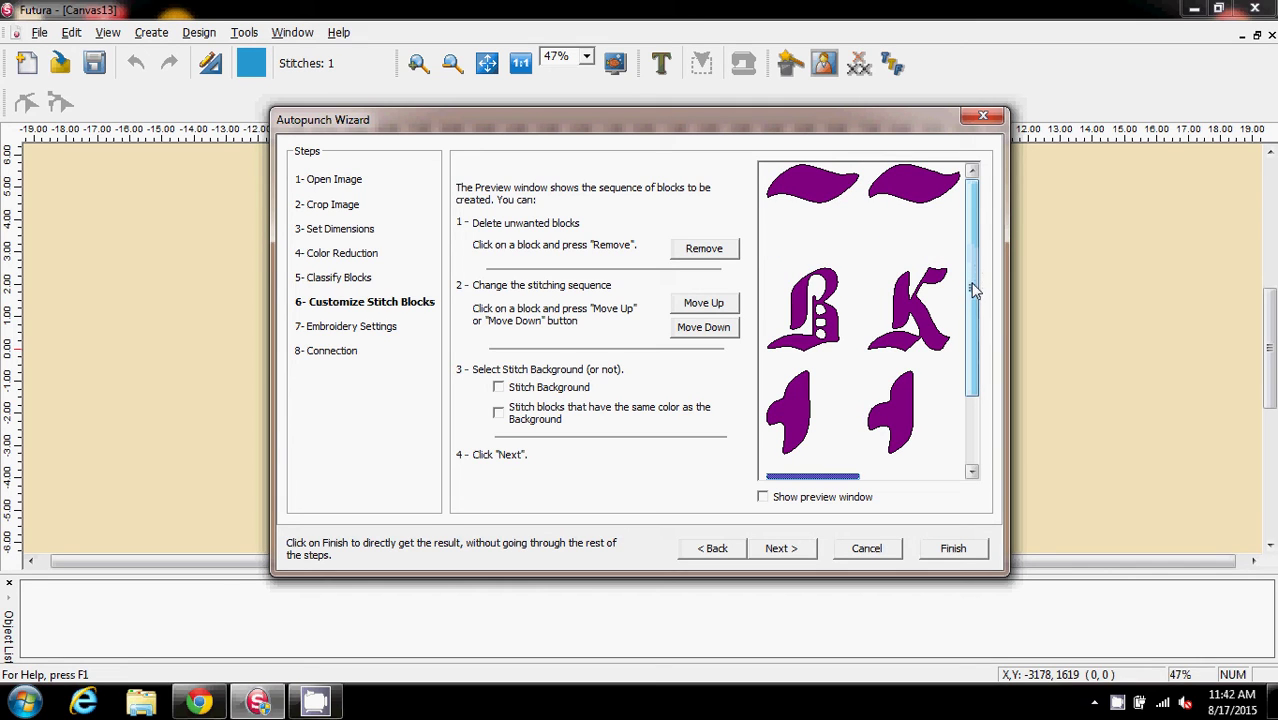
{"action": "left_click", "coordinate": [763, 497]}
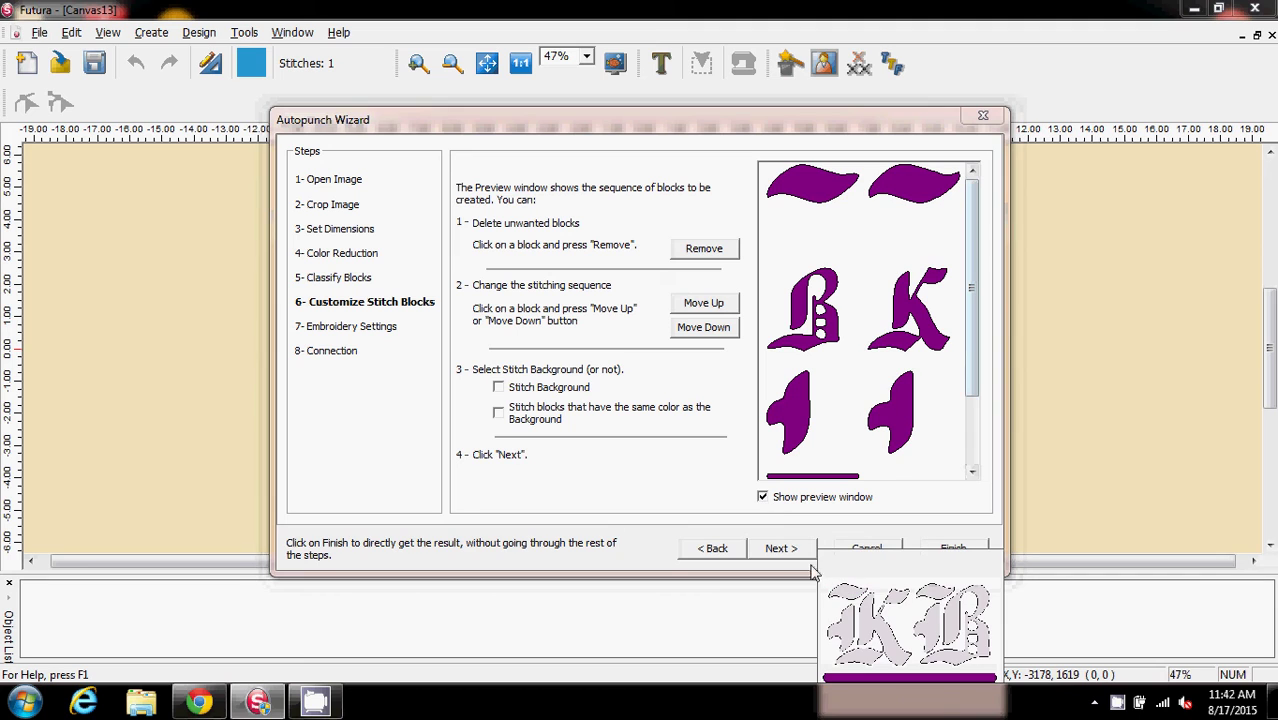
Examine each stitch block with the preview shown to identify which part of the K or B it forms.
{"action": "left_click", "coordinate": [812, 196]}
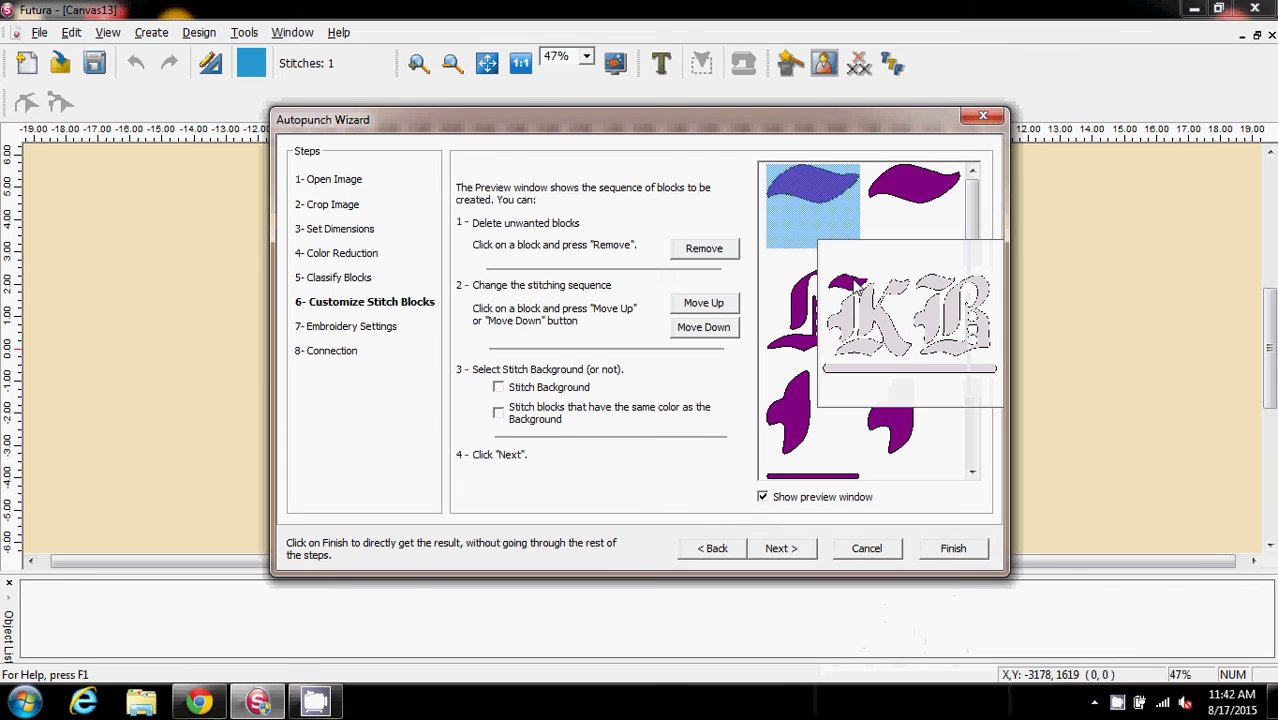
{"action": "left_click", "coordinate": [922, 192]}
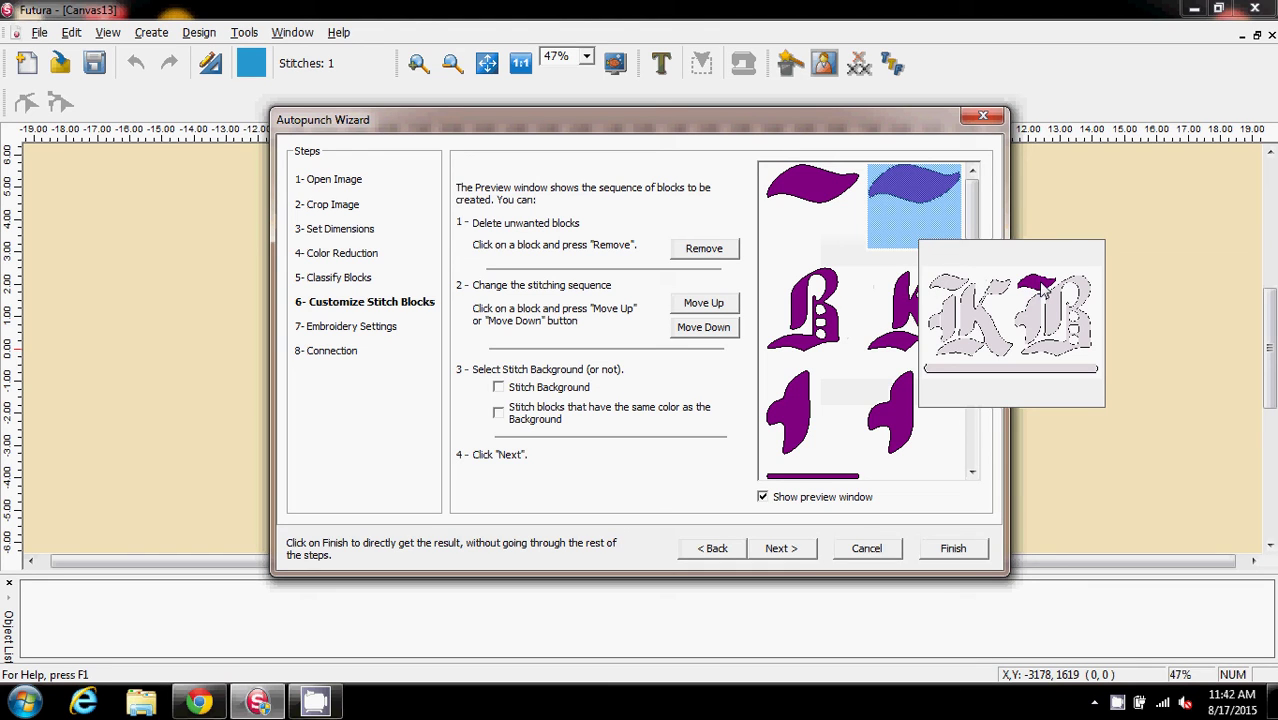
{"action": "left_click", "coordinate": [804, 312]}
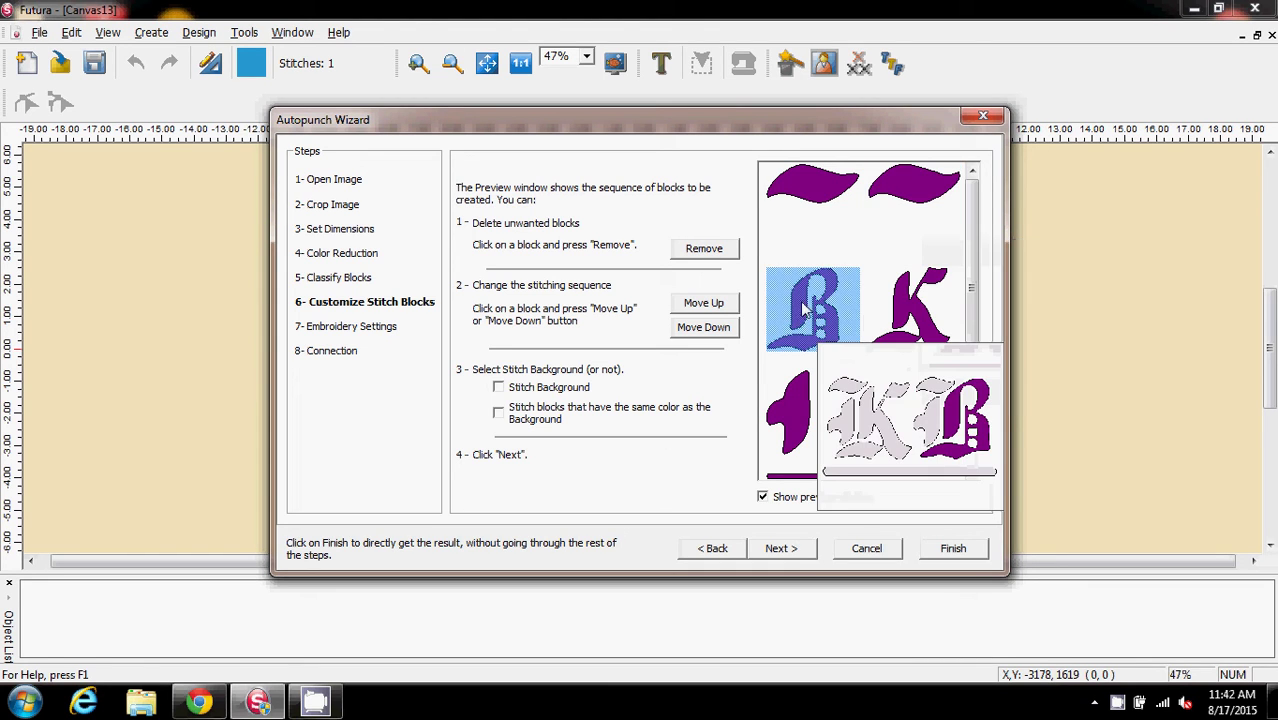
{"action": "left_click", "coordinate": [913, 322]}
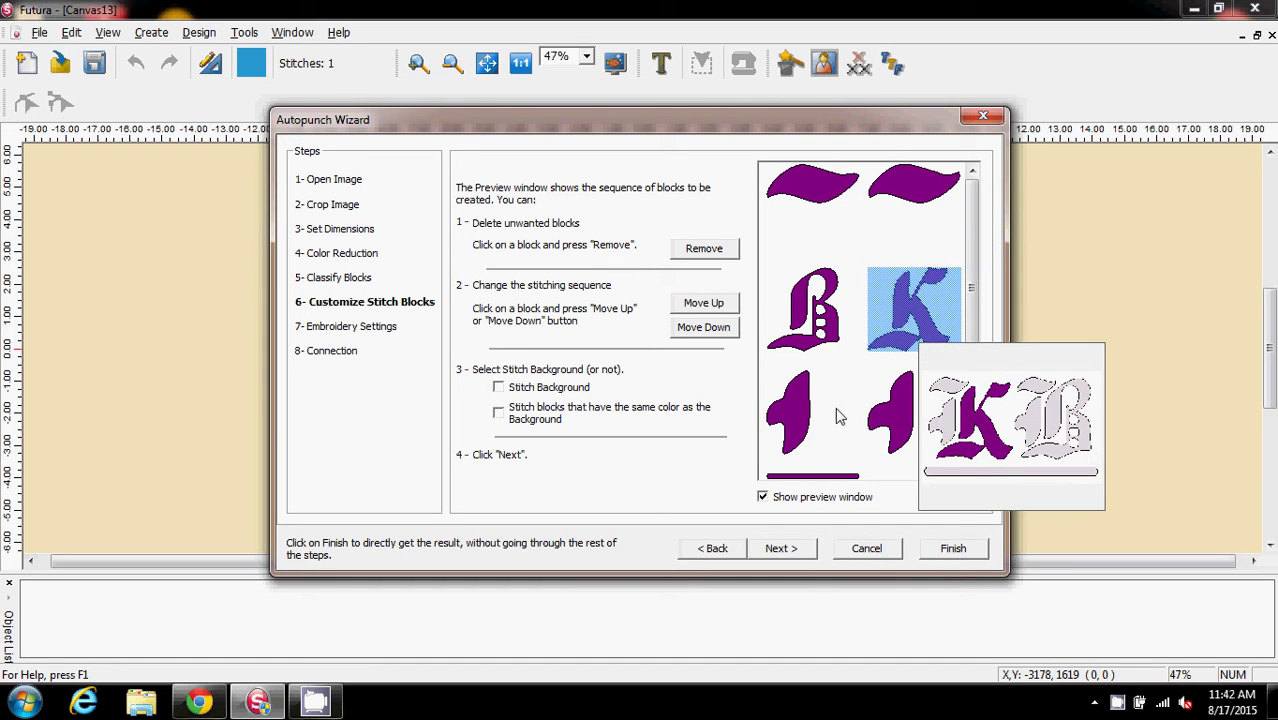
{"action": "left_click", "coordinate": [786, 413]}
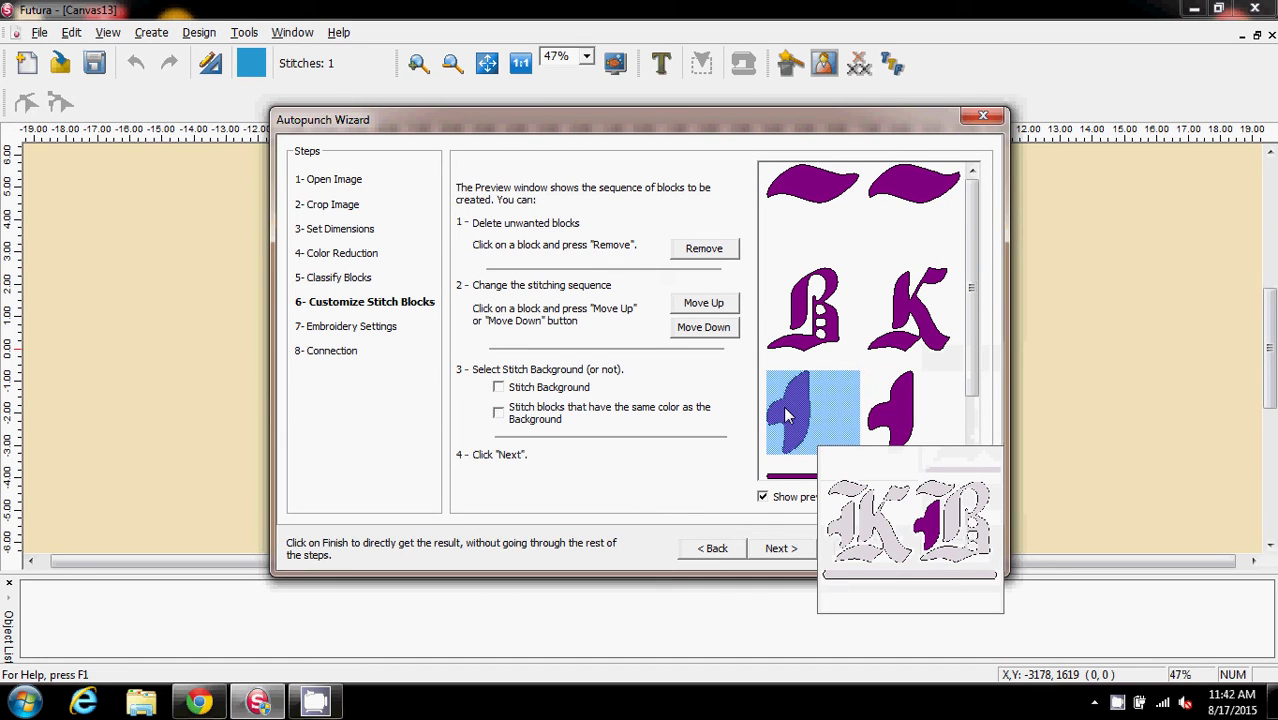
{"action": "left_click", "coordinate": [907, 418]}
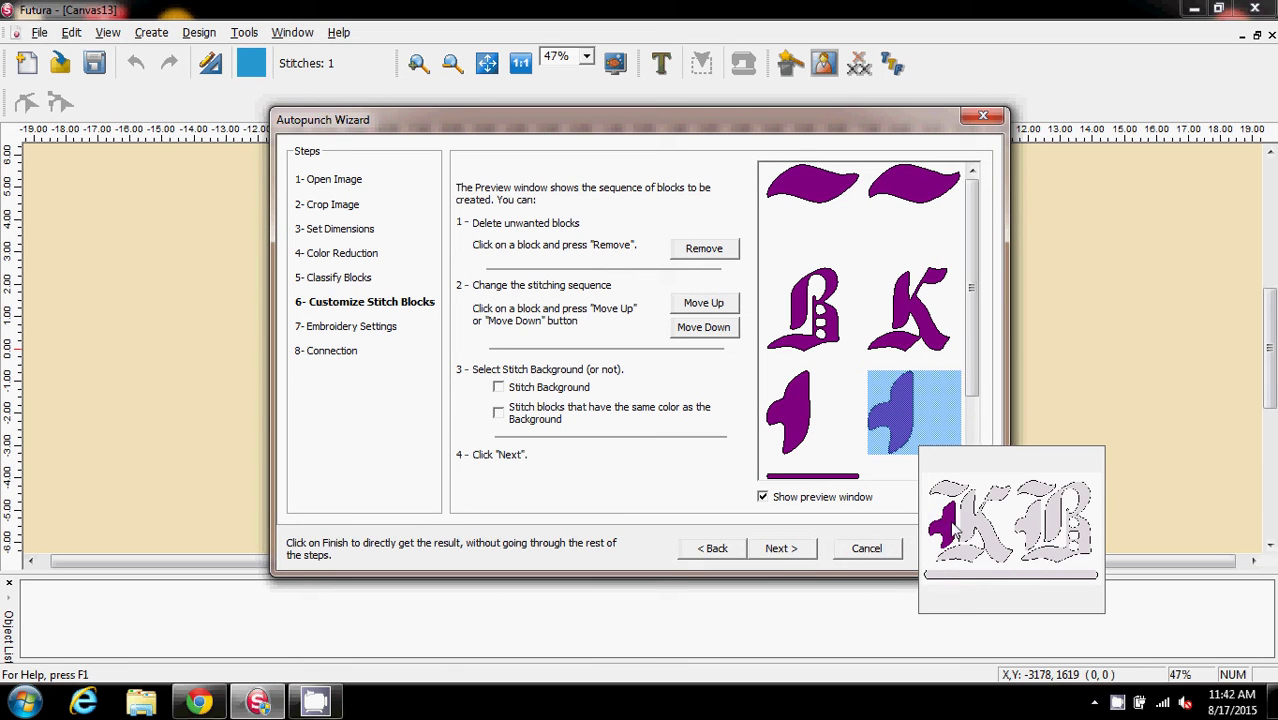
{"action": "left_click", "coordinate": [819, 189]}
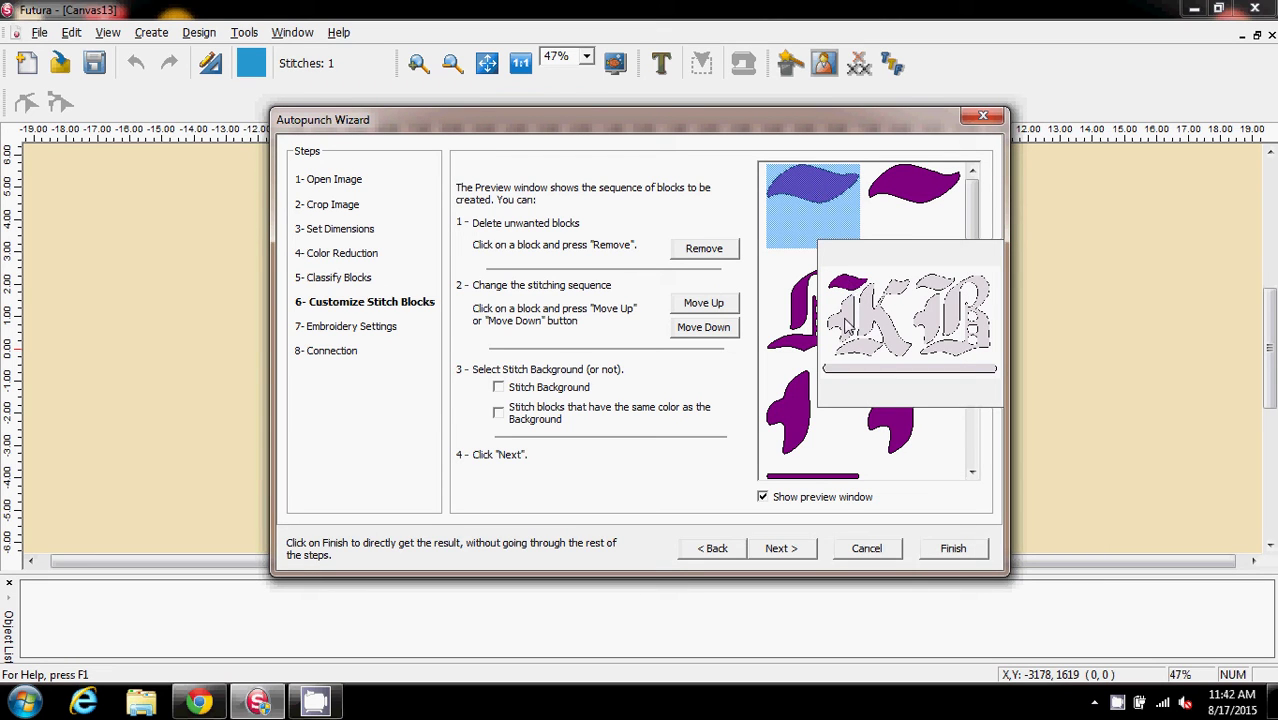
Move the K's detached left stroke up to second in the stitching sequence, directly after the K's upper stroke.
{"action": "left_click", "coordinate": [903, 432]}
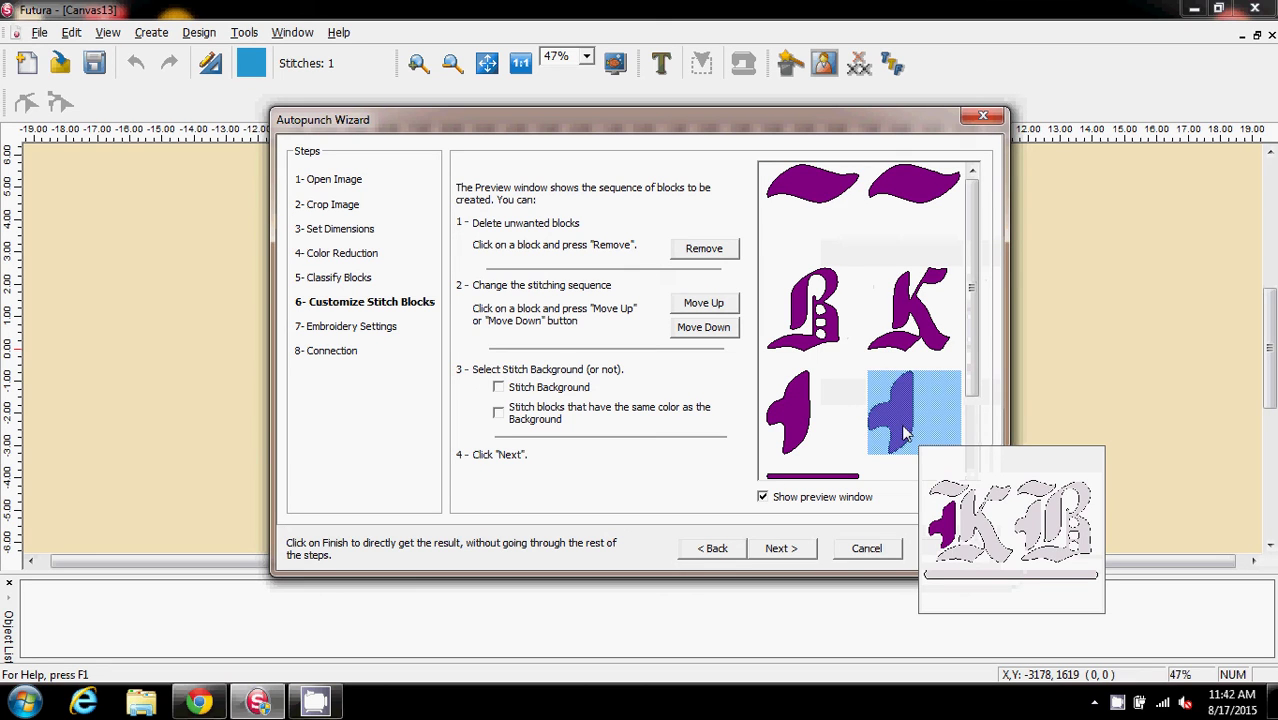
{"action": "left_click", "coordinate": [716, 303]}
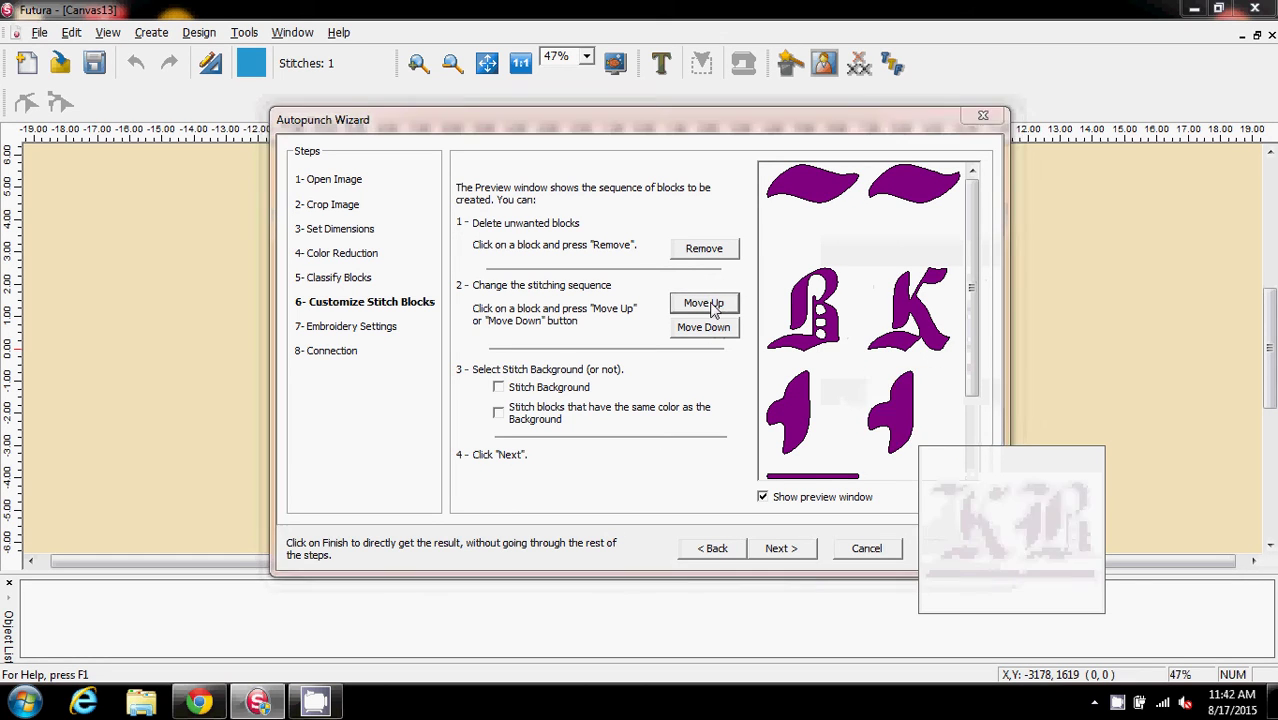
{"action": "left_click", "coordinate": [715, 305]}
{"action": "left_click", "coordinate": [714, 307]}
{"action": "left_click", "coordinate": [712, 310]}
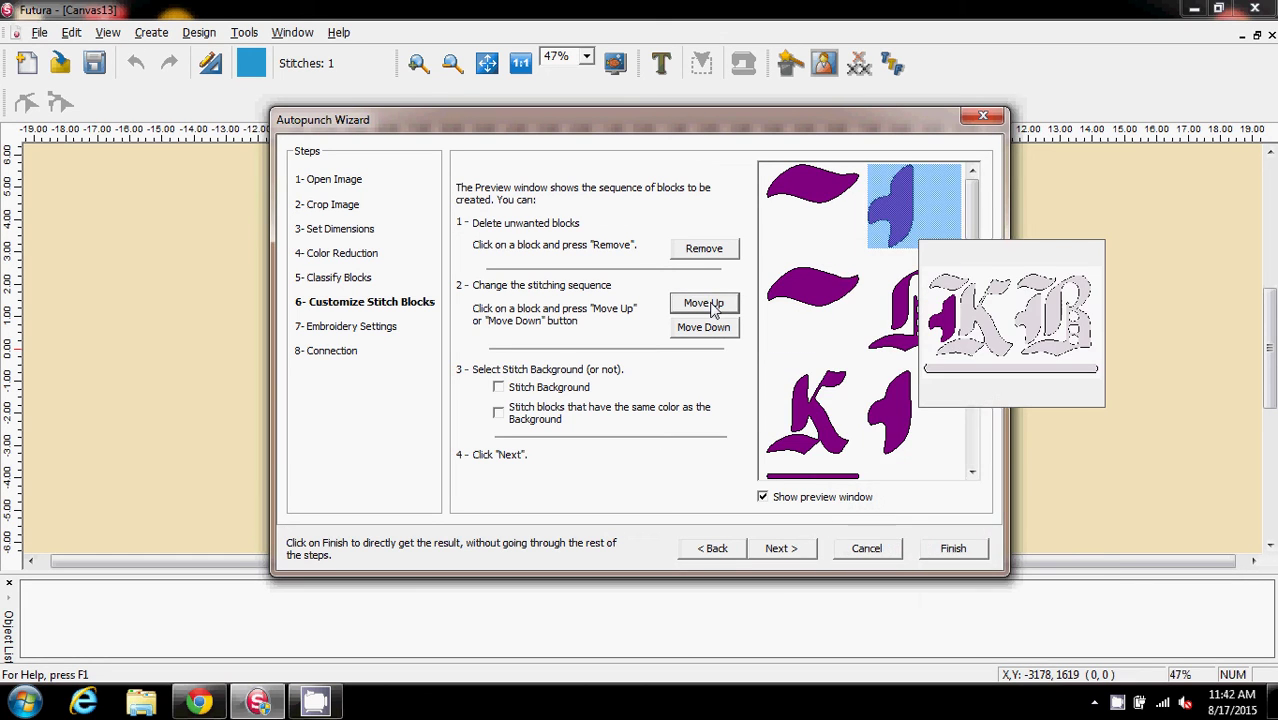
Examine the rearranged stitch blocks in order, checking which letter part each one forms in the preview.
{"action": "left_click", "coordinate": [963, 358]}
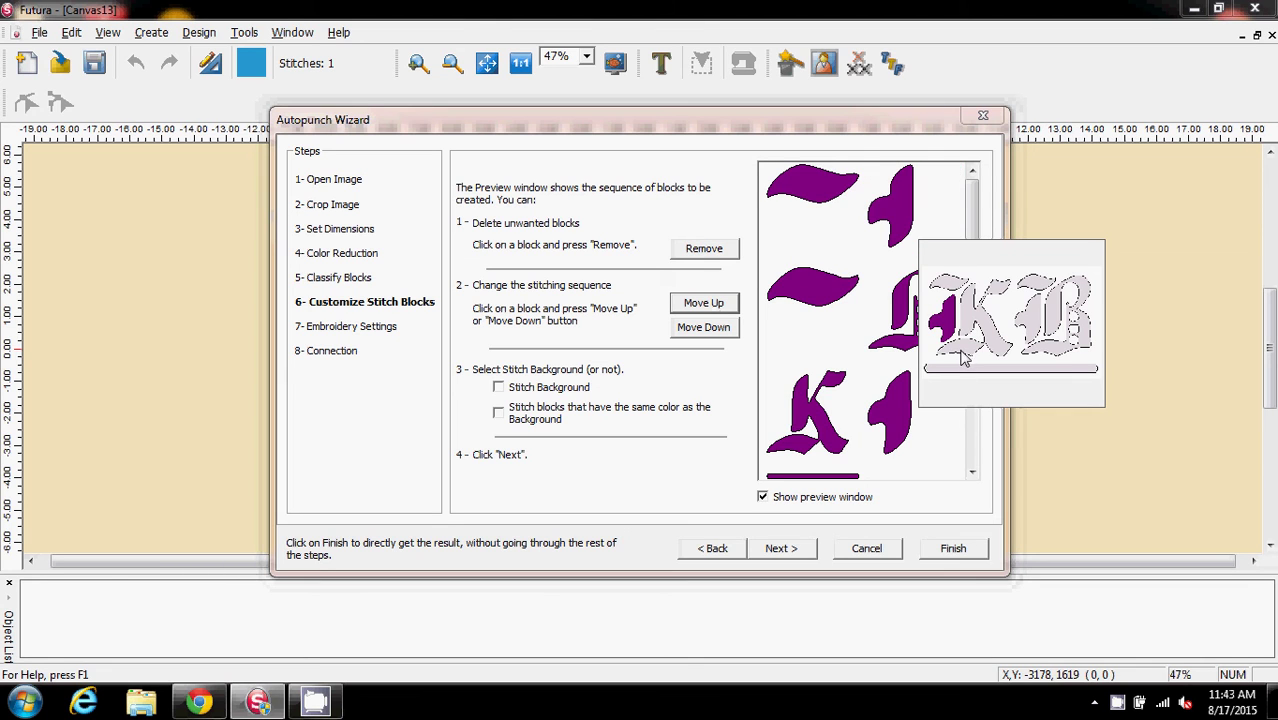
{"action": "left_click", "coordinate": [971, 471]}
{"action": "left_click", "coordinate": [971, 471]}
{"action": "left_click", "coordinate": [812, 245]}
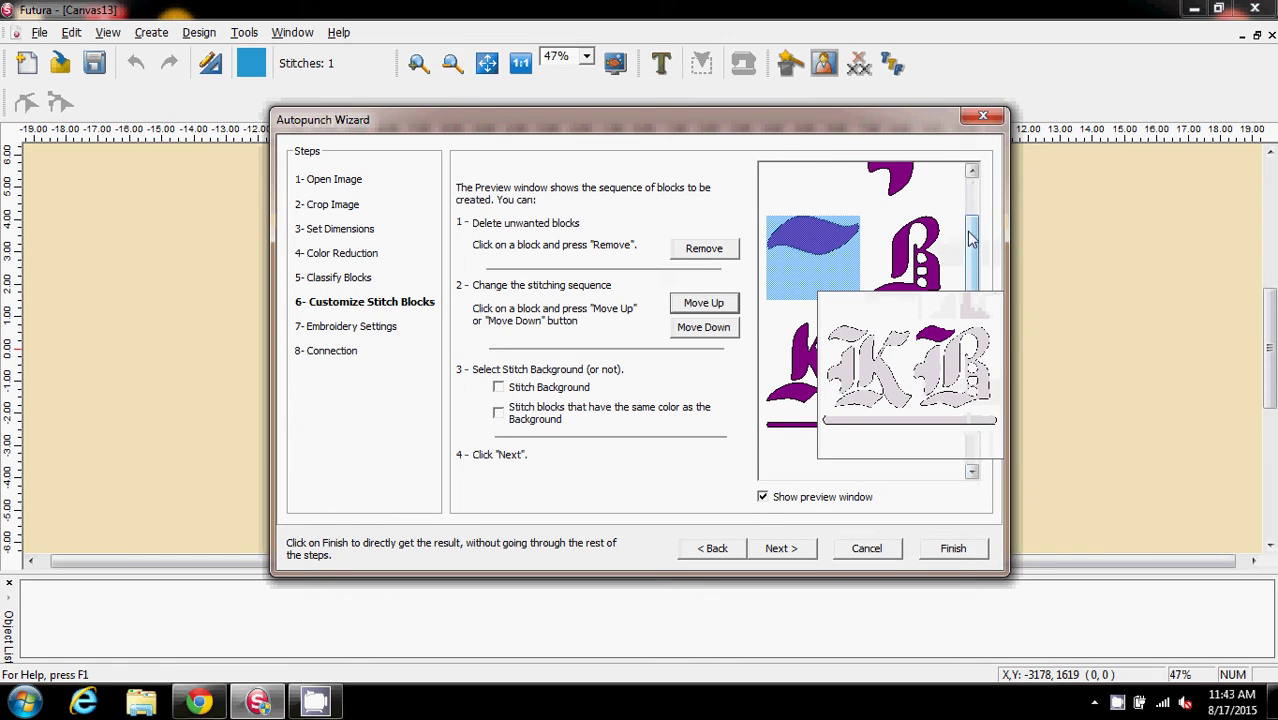
{"action": "scroll", "coordinate": [820, 200], "scroll_direction": "up", "scroll_amount": 1}
{"action": "left_click", "coordinate": [823, 193]}
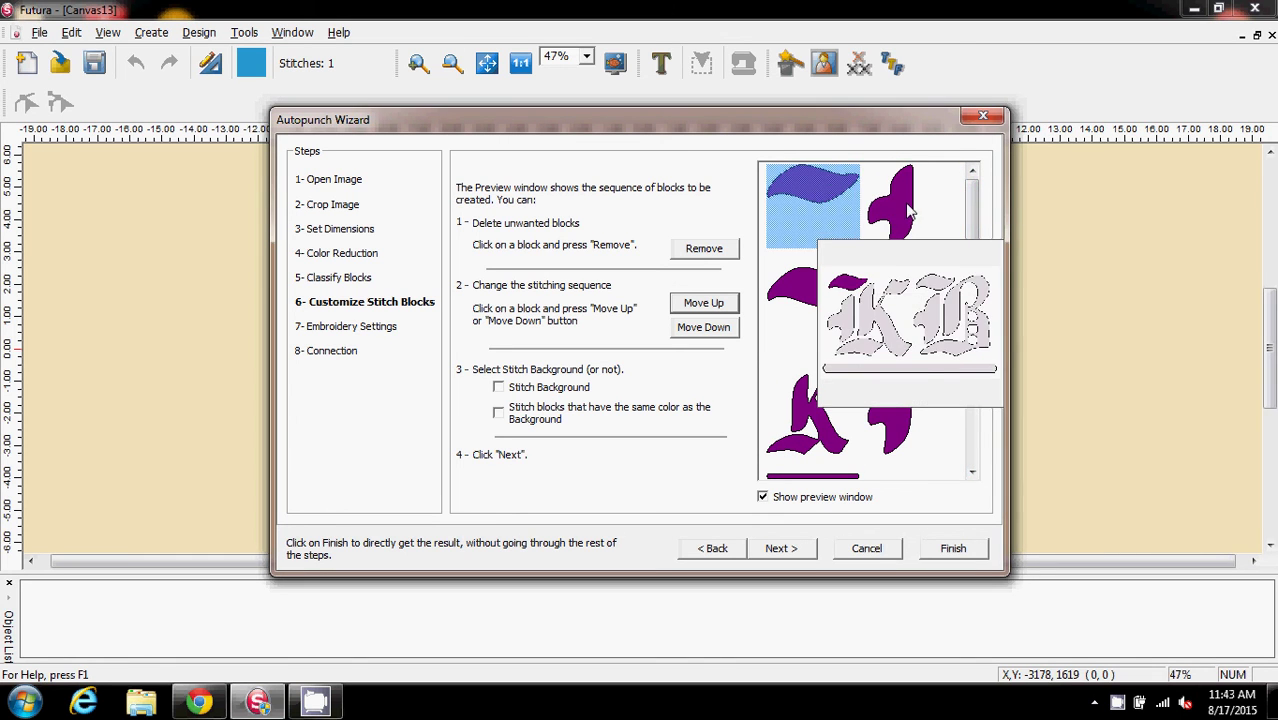
{"action": "left_click", "coordinate": [906, 212]}
{"action": "left_click", "coordinate": [816, 308]}
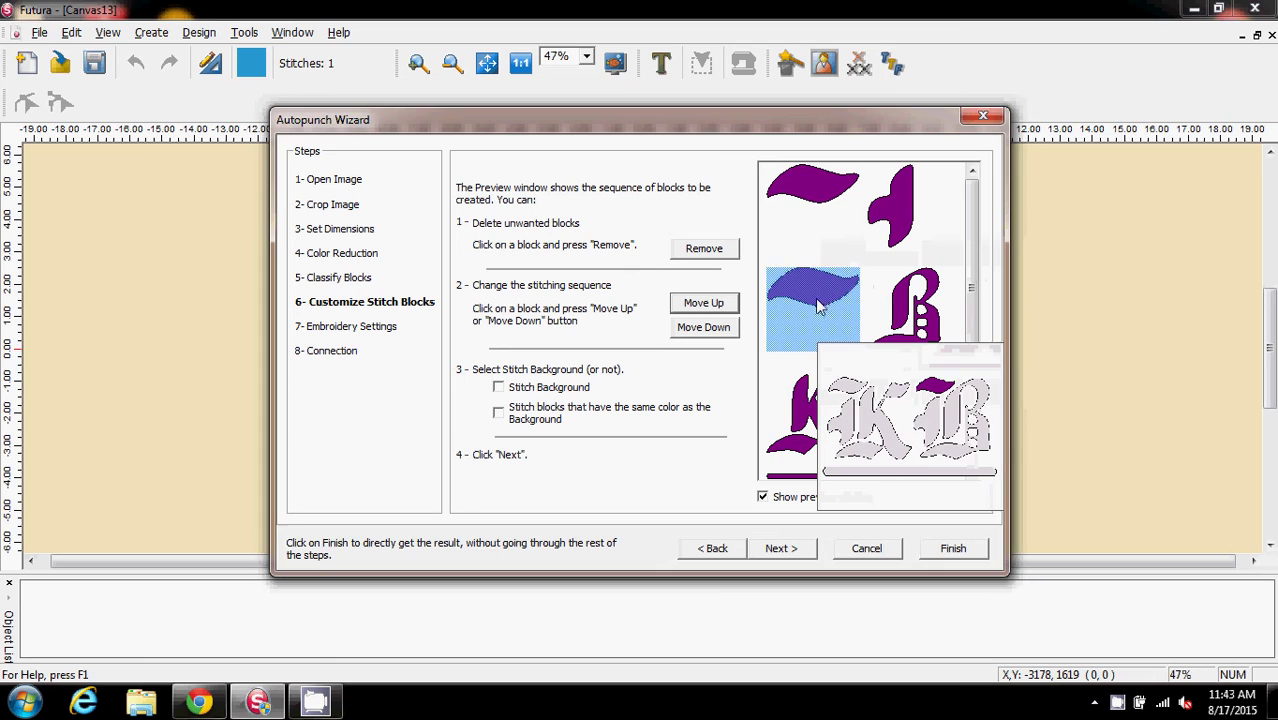
{"action": "left_click", "coordinate": [905, 325]}
{"action": "left_click", "coordinate": [811, 441]}
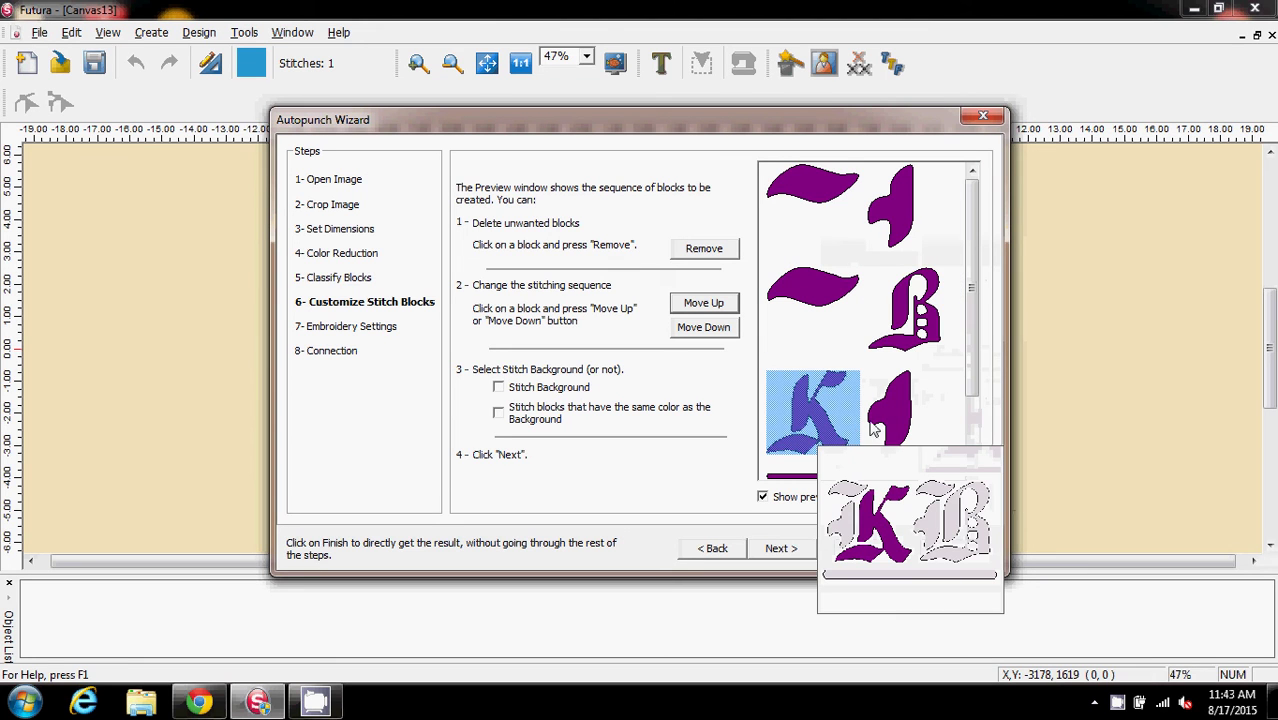
{"action": "left_click", "coordinate": [806, 199]}
{"action": "left_click", "coordinate": [897, 199]}
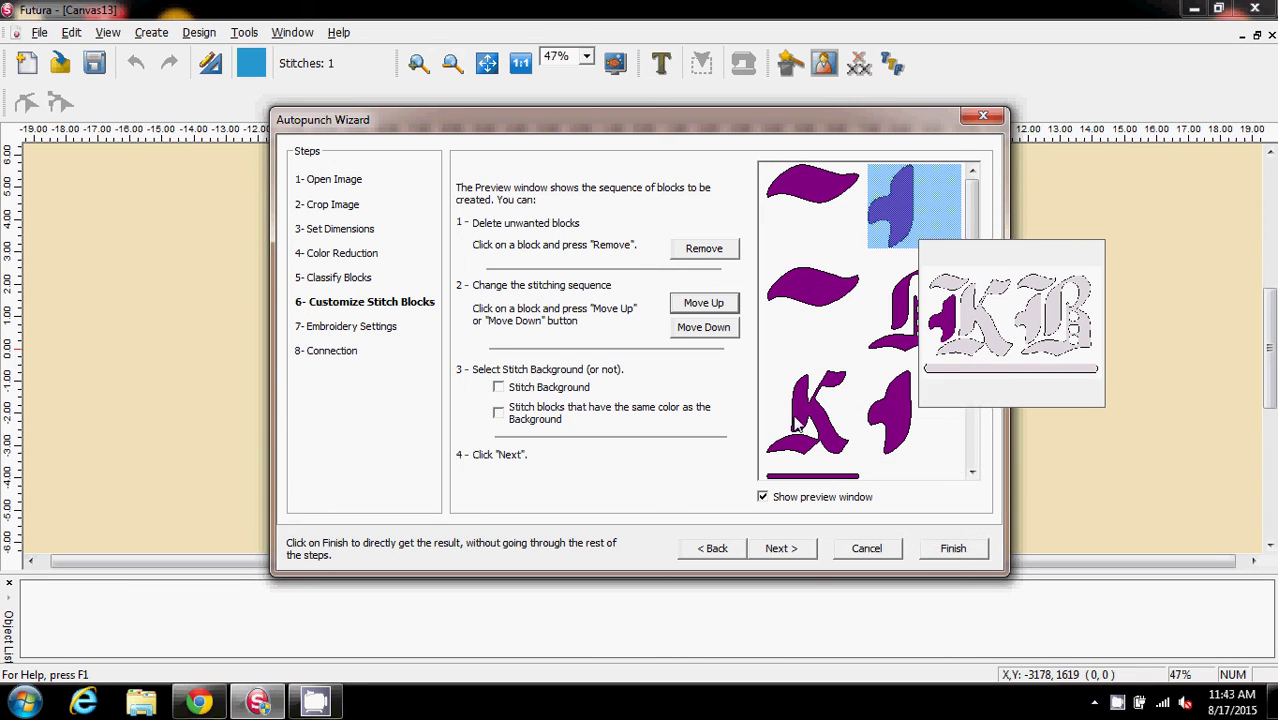
Move the main K block one position earlier in the stitching sequence, ahead of the main B block.
{"action": "left_click", "coordinate": [716, 306]}
{"action": "left_click", "coordinate": [712, 308]}
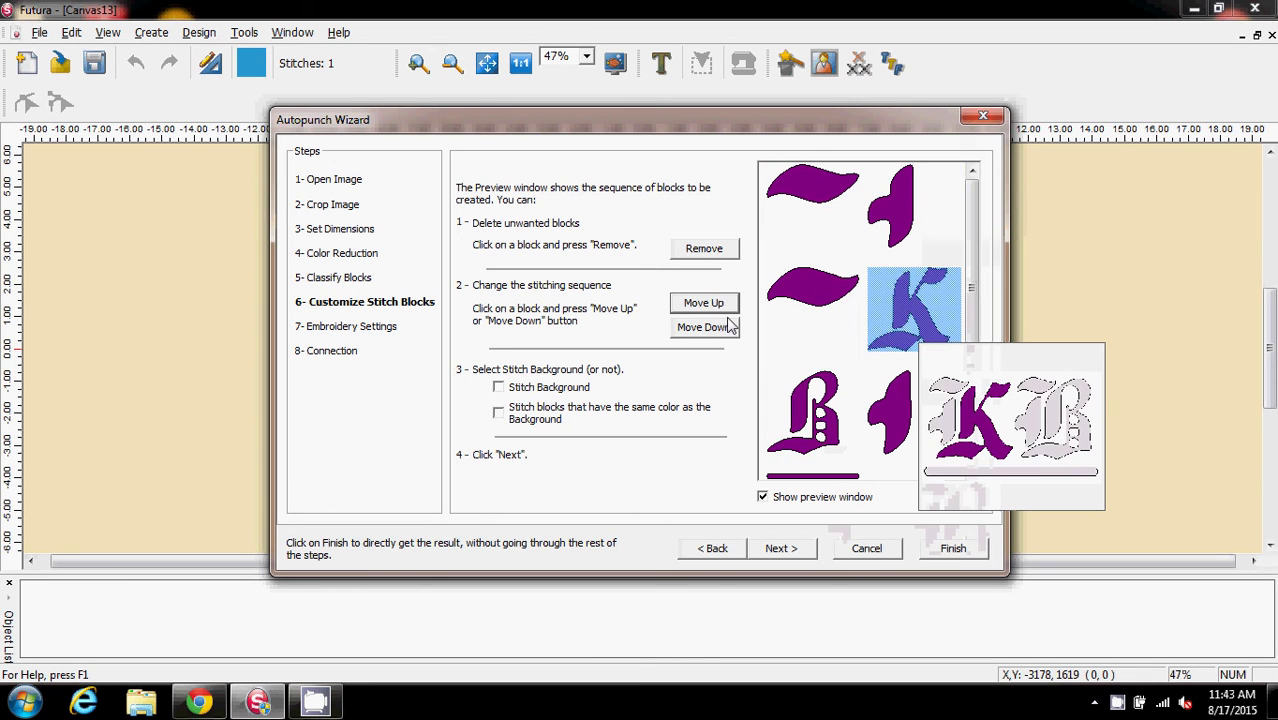
{"action": "left_click", "coordinate": [1033, 425]}
{"action": "left_click", "coordinate": [850, 428]}
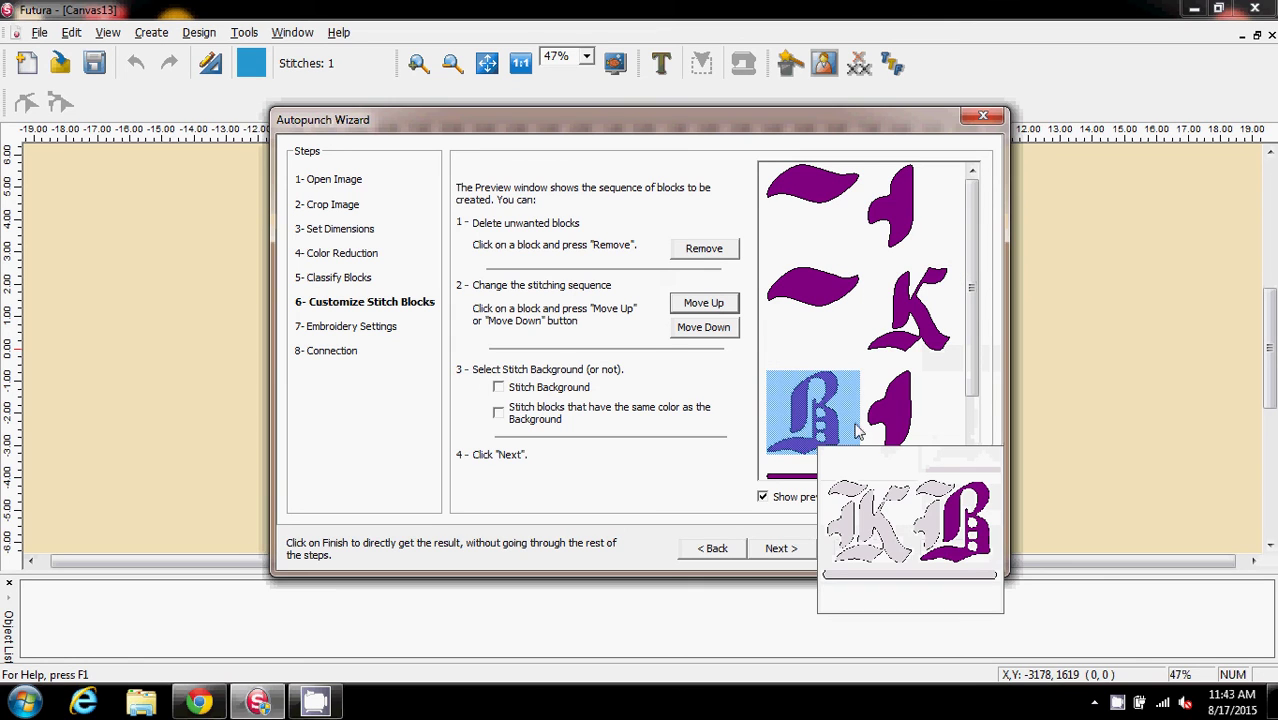
Move the B's detached left stroke ahead of the main B block and accept the stitching sequence.
{"action": "left_click", "coordinate": [902, 425]}
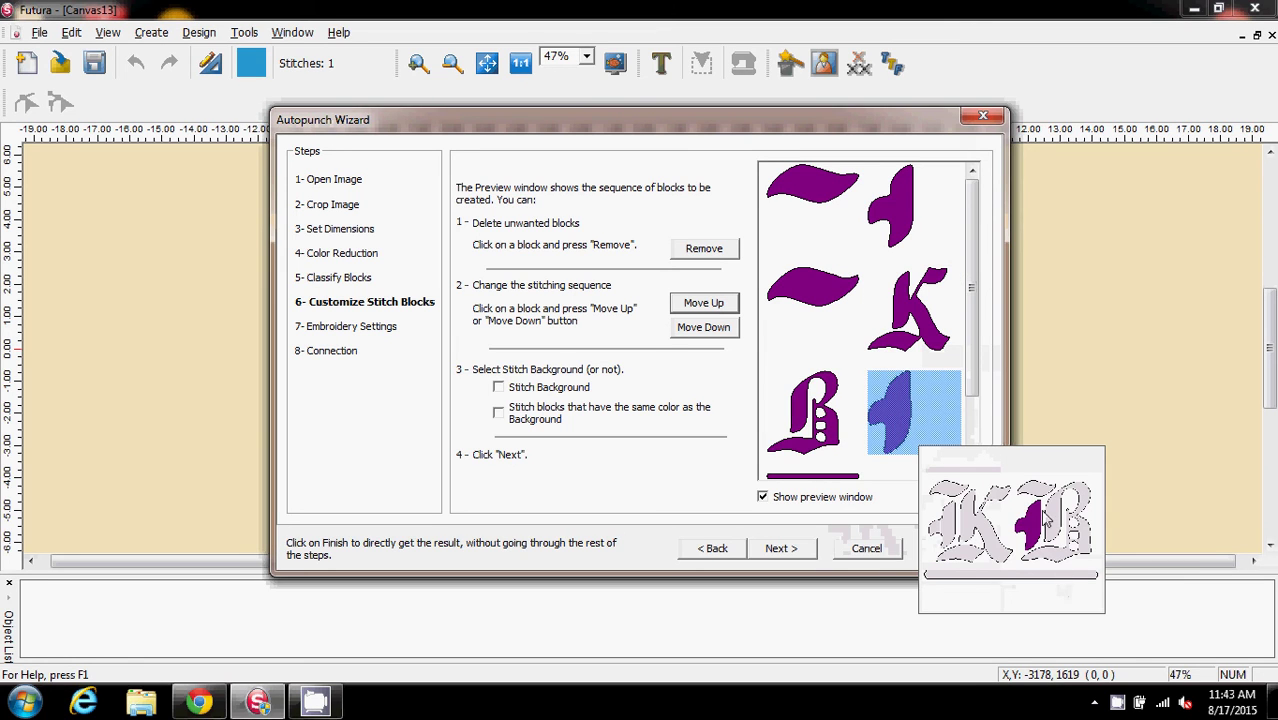
{"action": "left_click", "coordinate": [712, 306]}
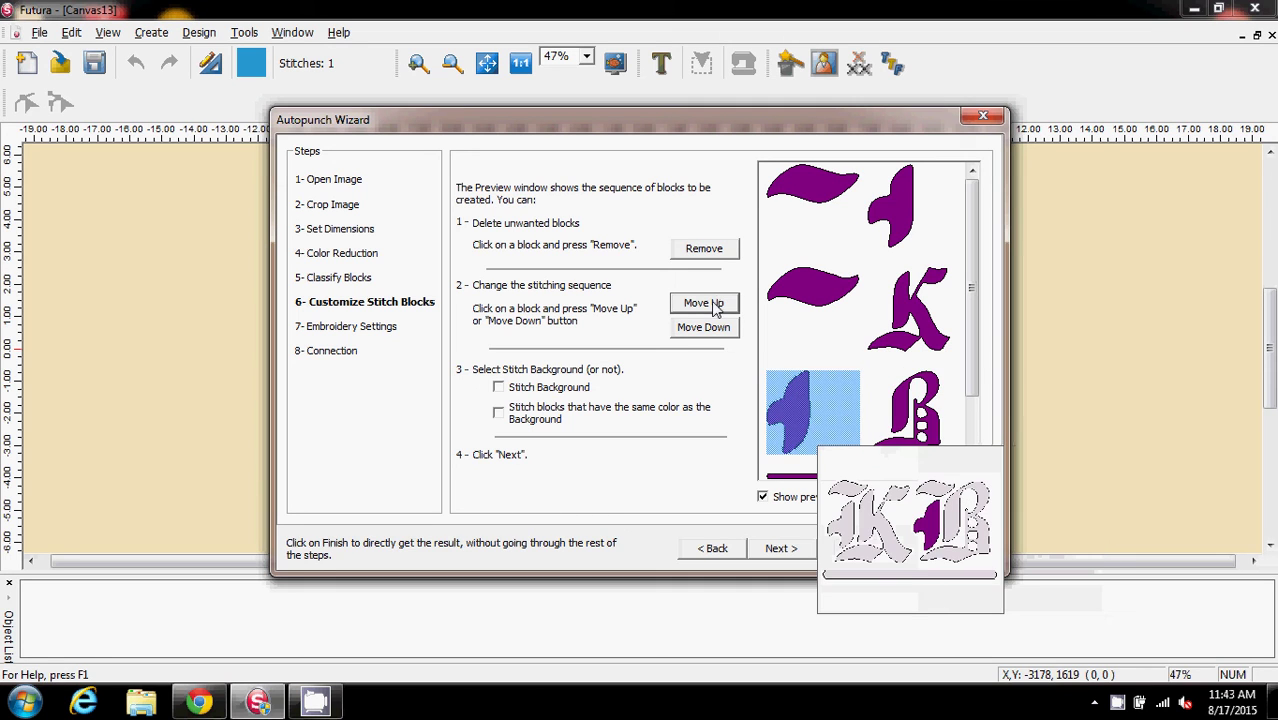
{"action": "left_click", "coordinate": [920, 408]}
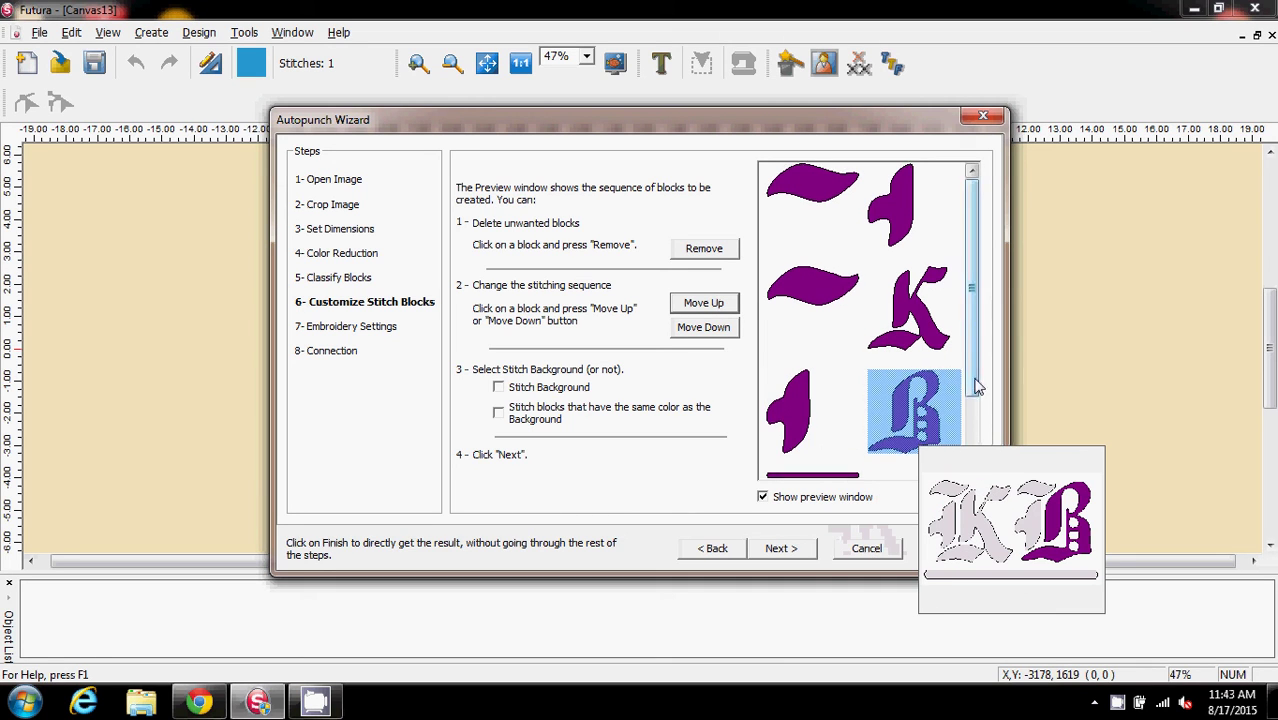
{"action": "scroll", "coordinate": [885, 420], "scroll_direction": "down", "scroll_amount": 1}
{"action": "left_click", "coordinate": [826, 414]}
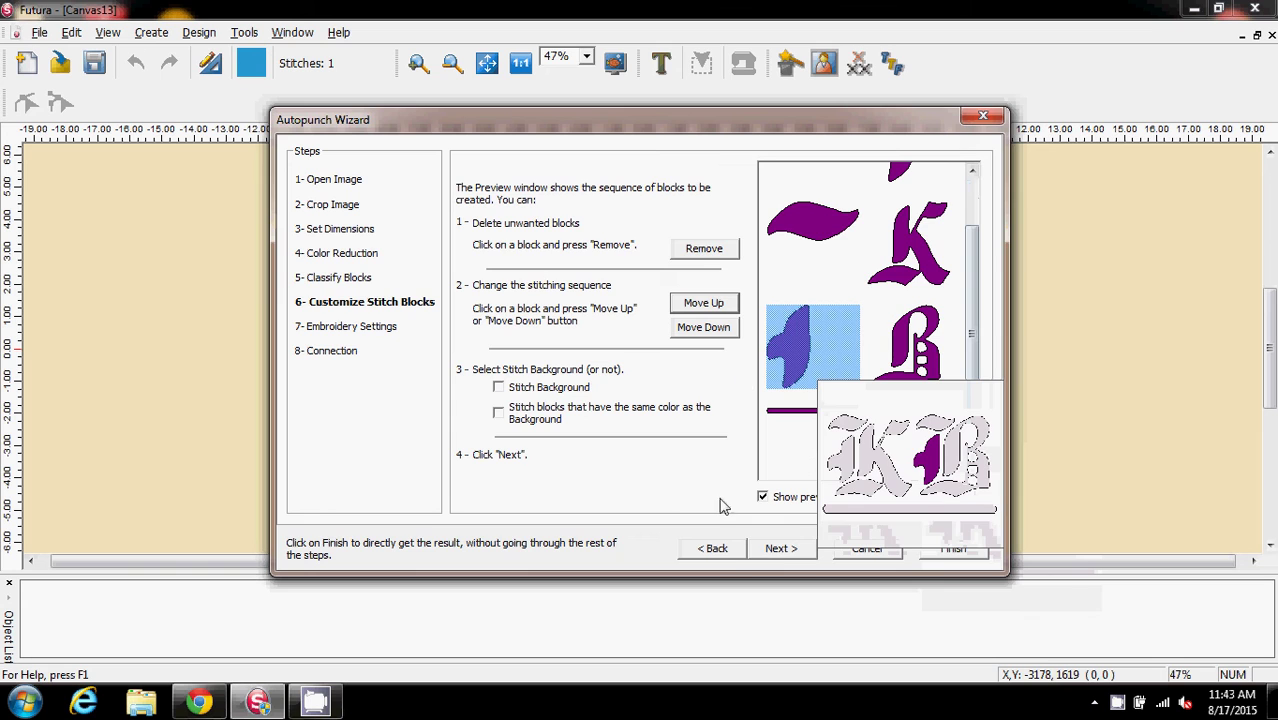
{"action": "left_click", "coordinate": [775, 552]}
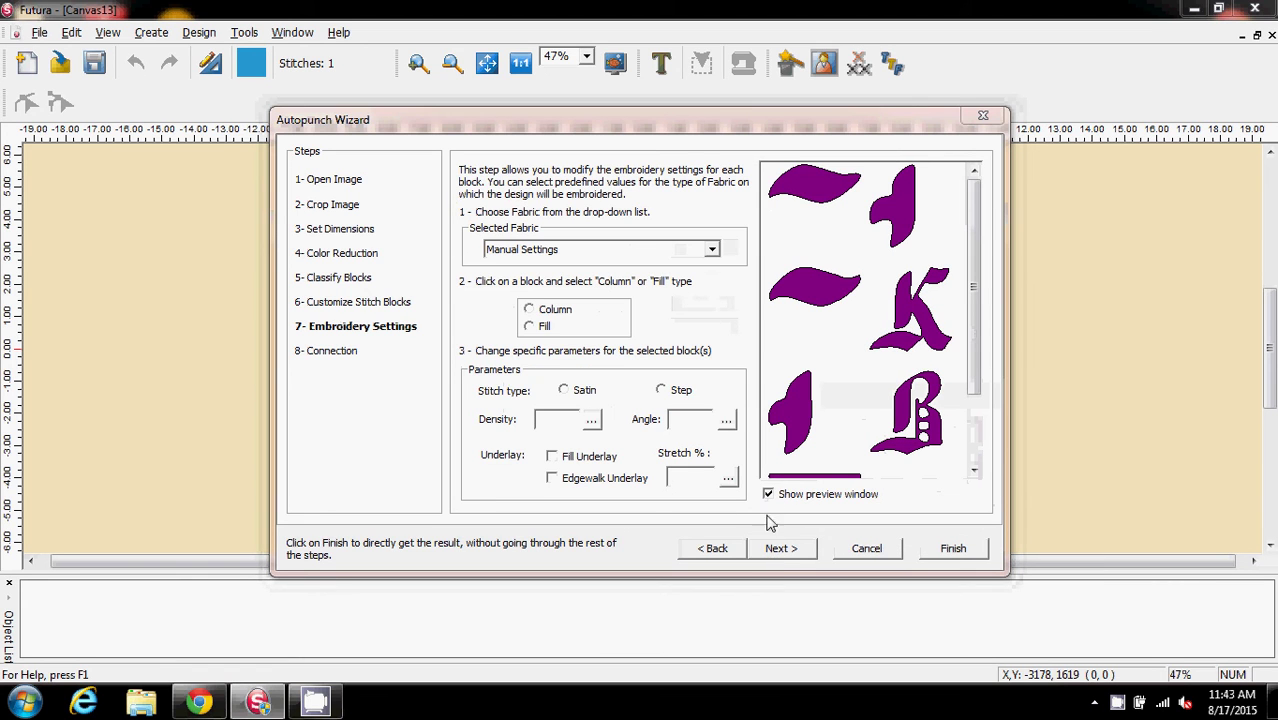
Set the density of all blocks to 3.00 and finish the wizard with jump stitches between blocks.
{"action": "left_click", "coordinate": [828, 482]}
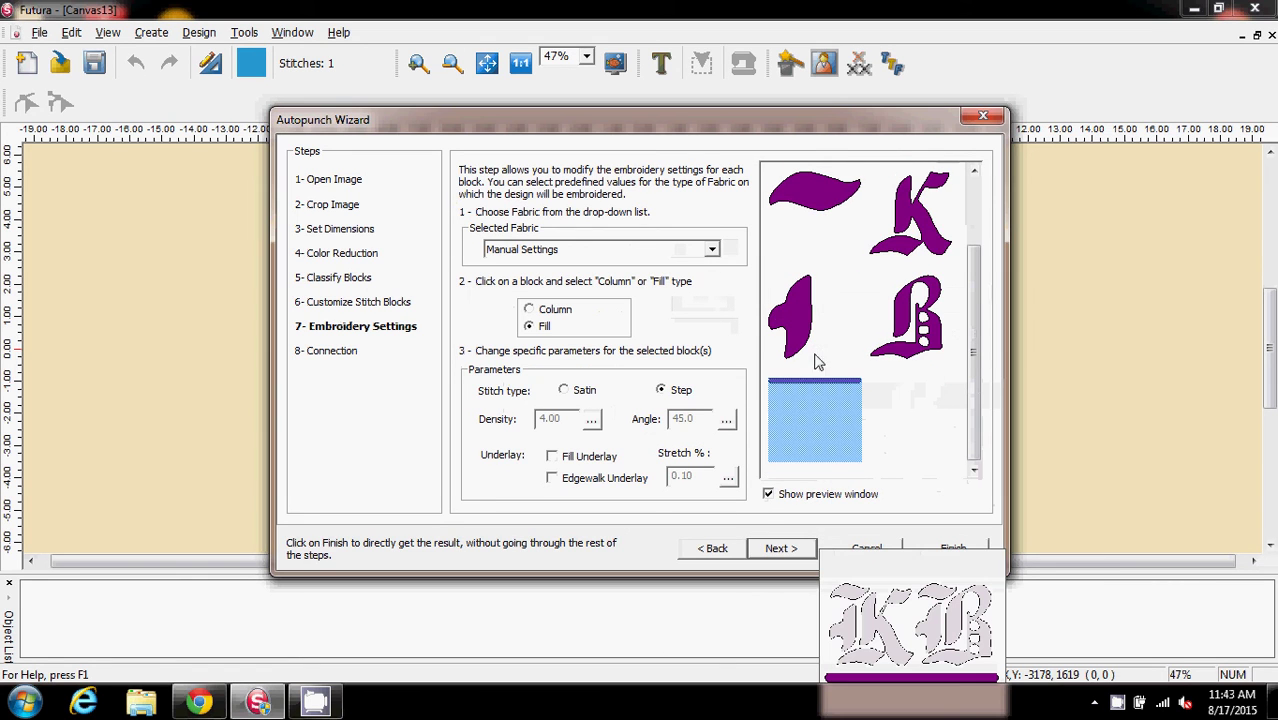
{"action": "left_click", "coordinate": [822, 203]}
{"action": "left_click", "coordinate": [973, 171]}
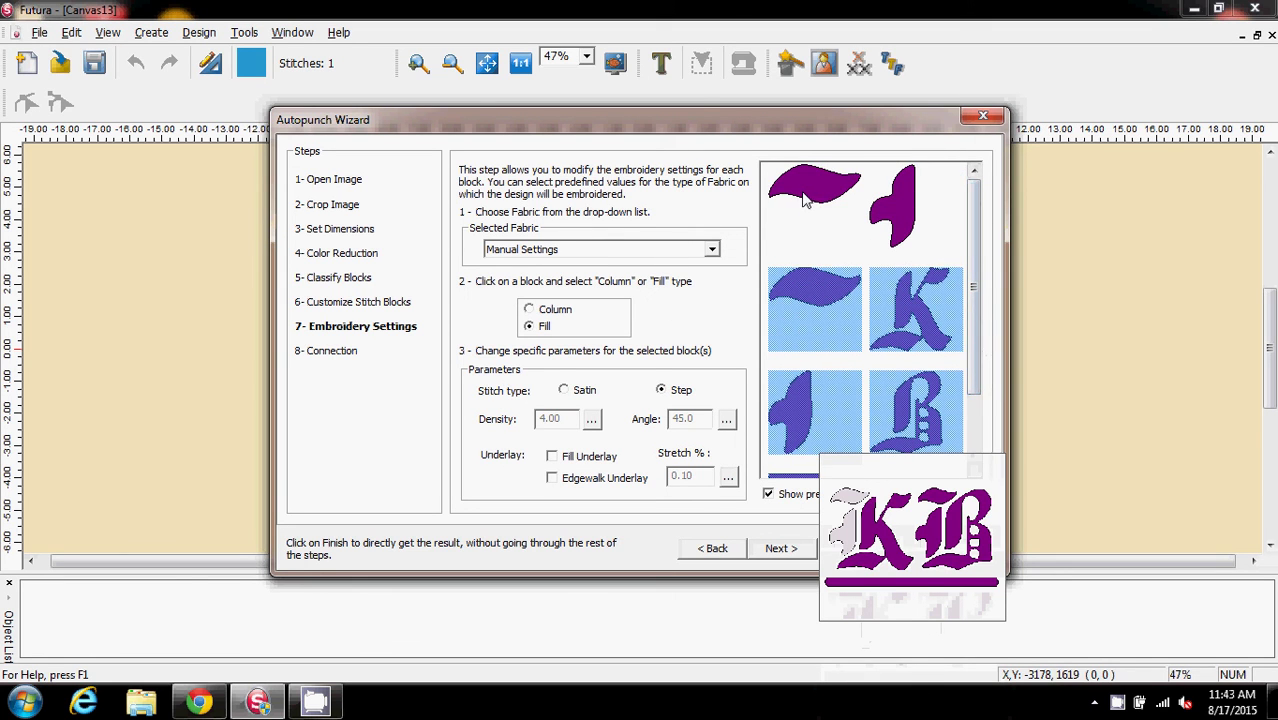
{"action": "left_click", "coordinate": [806, 201]}
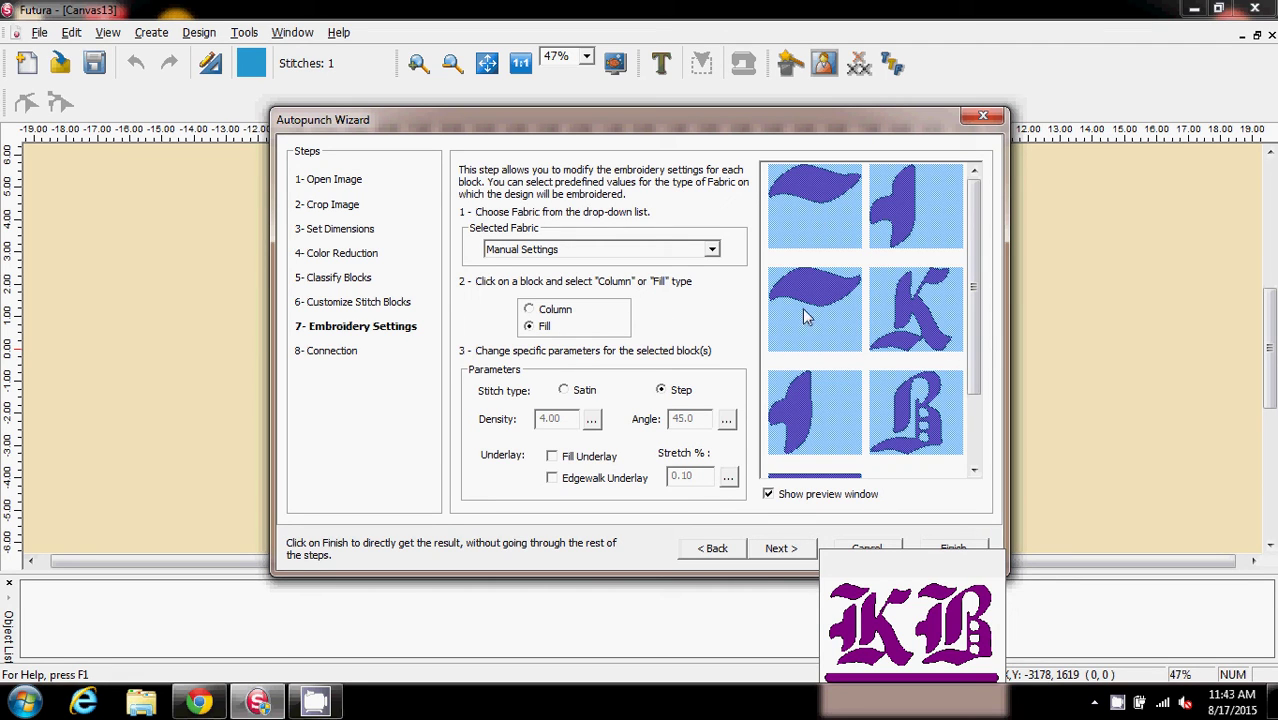
{"action": "left_click", "coordinate": [593, 420]}
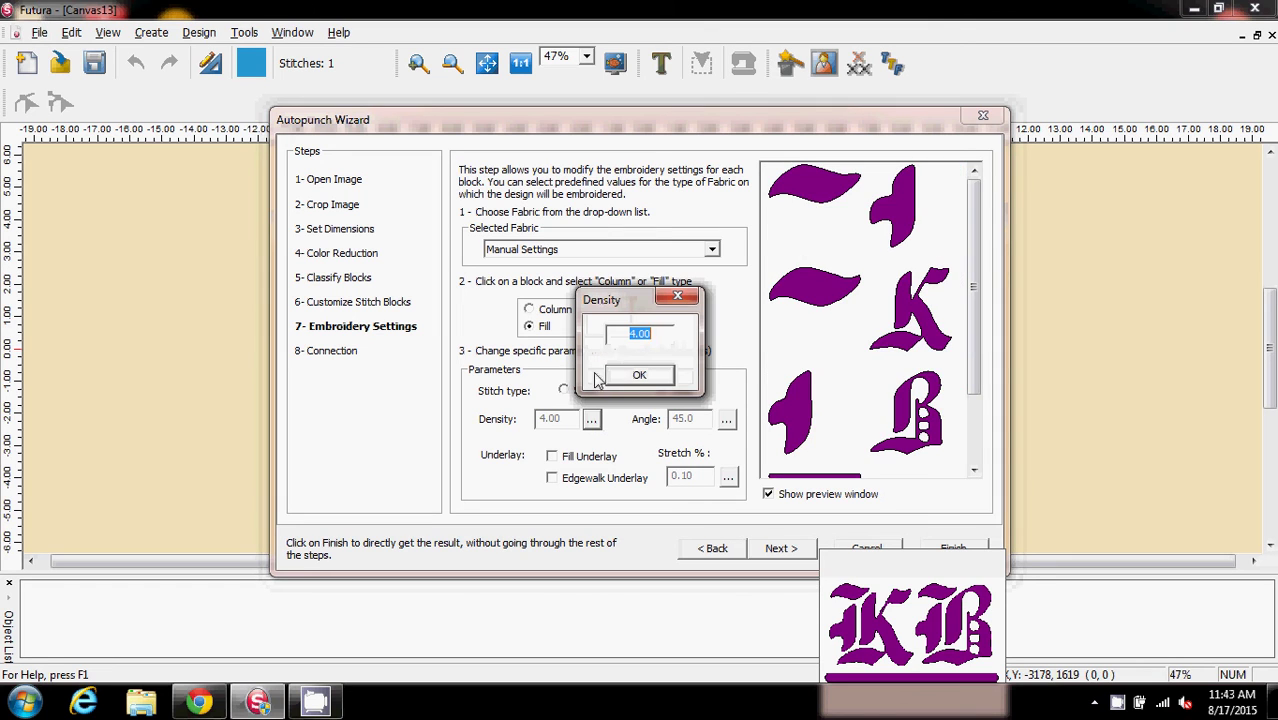
{"action": "type", "text": "3"}
{"action": "left_click", "coordinate": [643, 377]}
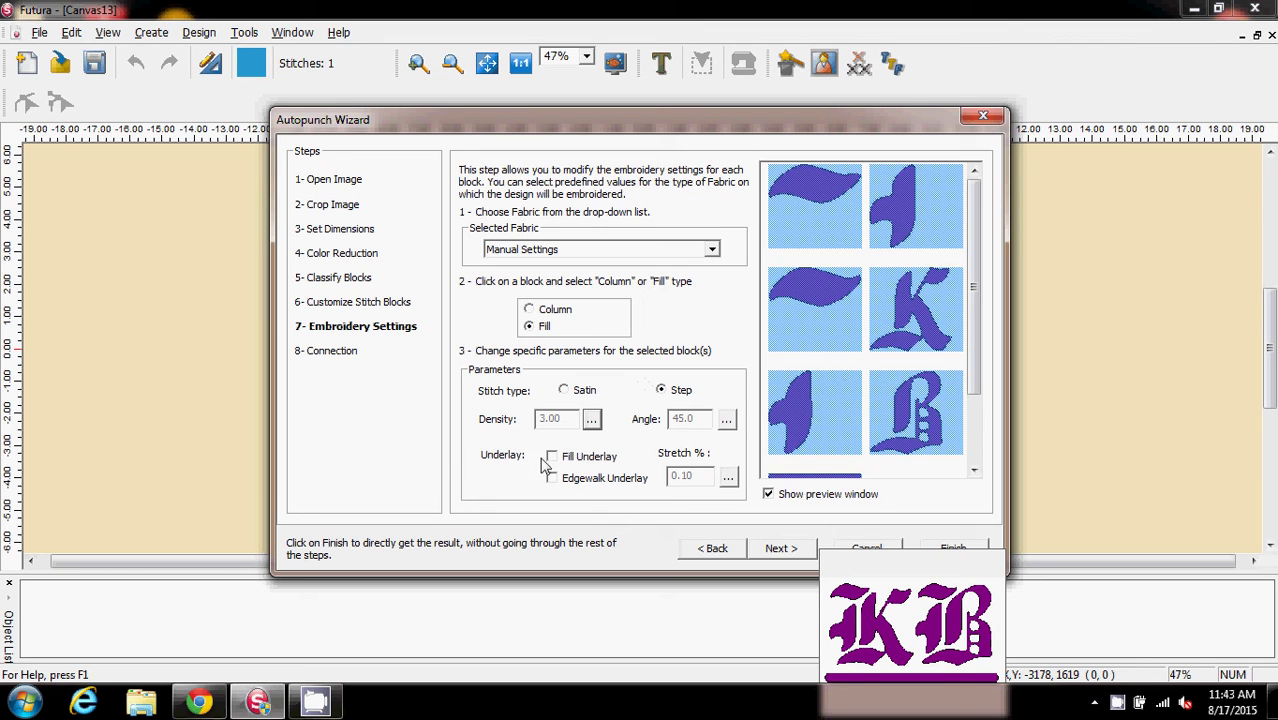
{"action": "left_click", "coordinate": [780, 551]}
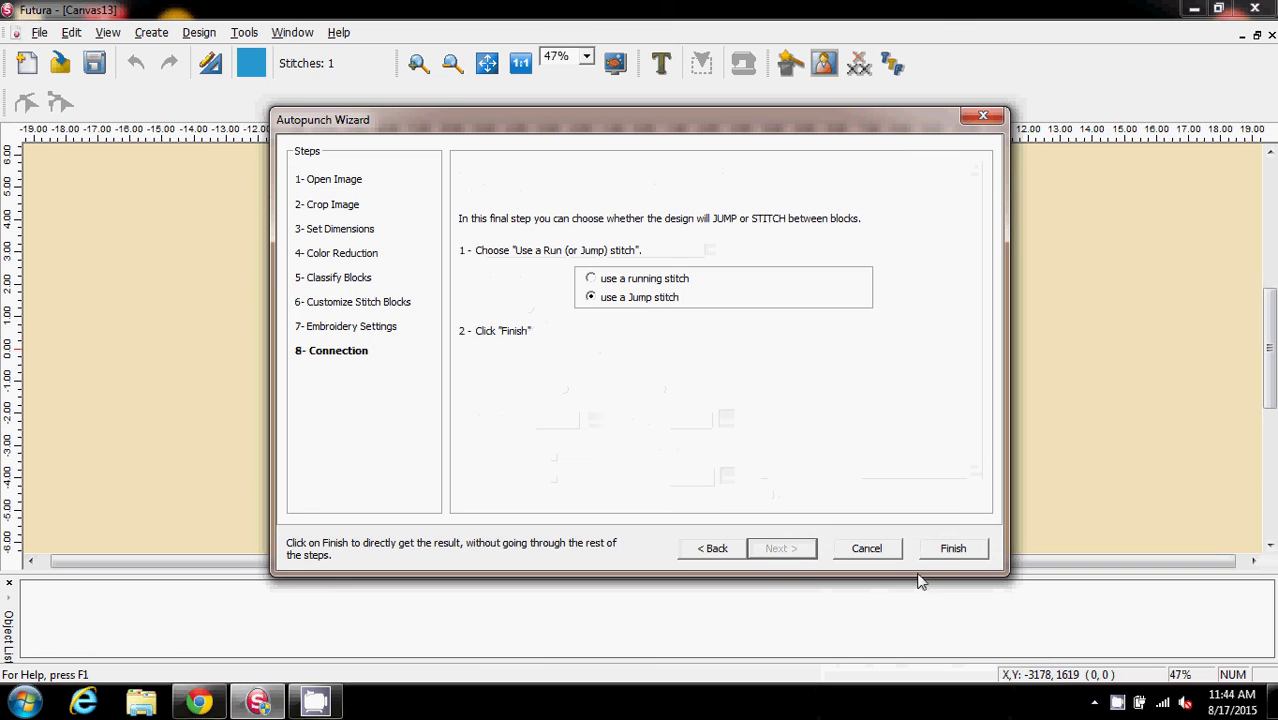
{"action": "left_click", "coordinate": [953, 548]}
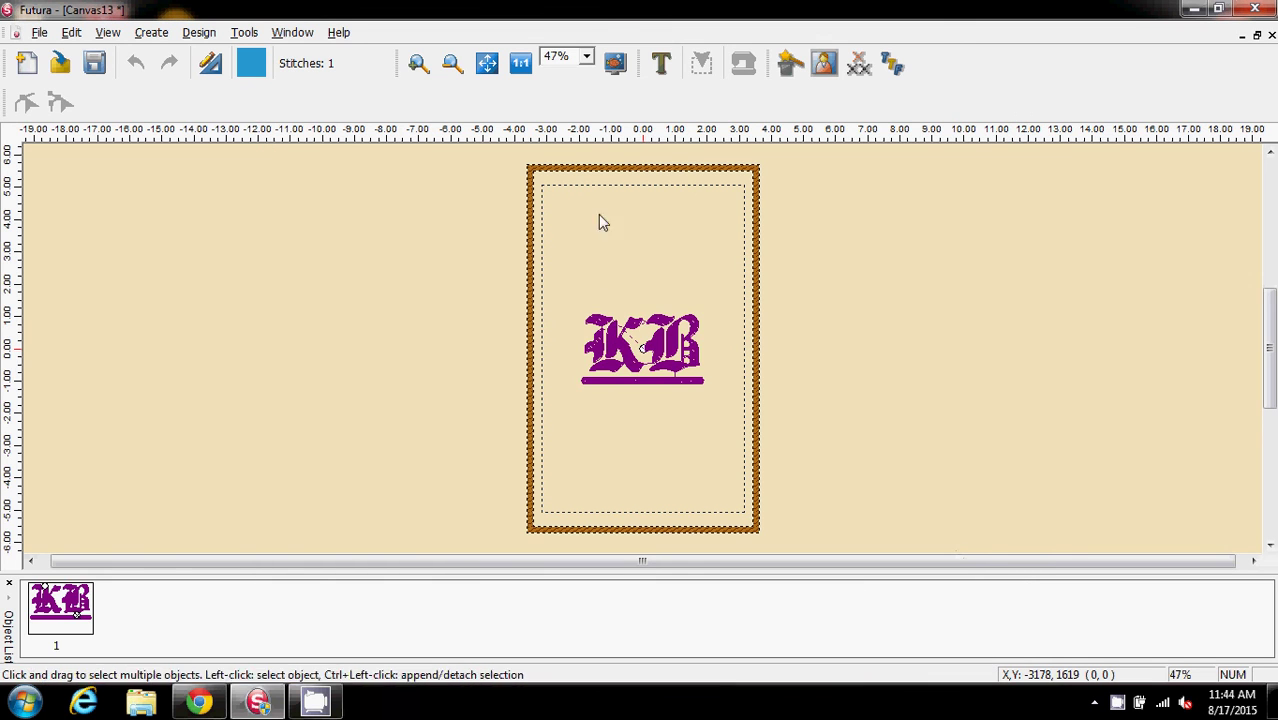
Display the generated KB design at 100% in Realistic View.
{"action": "left_click", "coordinate": [587, 56]}
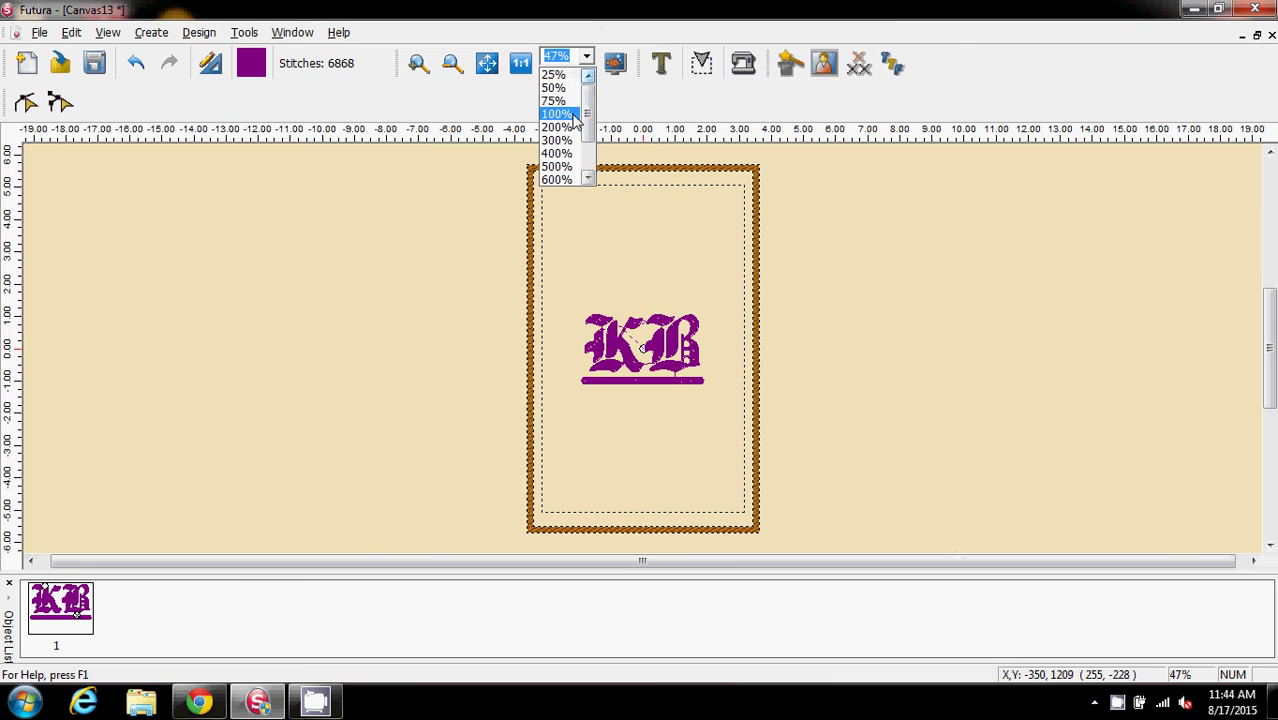
{"action": "left_click", "coordinate": [560, 118]}
{"action": "left_click", "coordinate": [107, 32]}
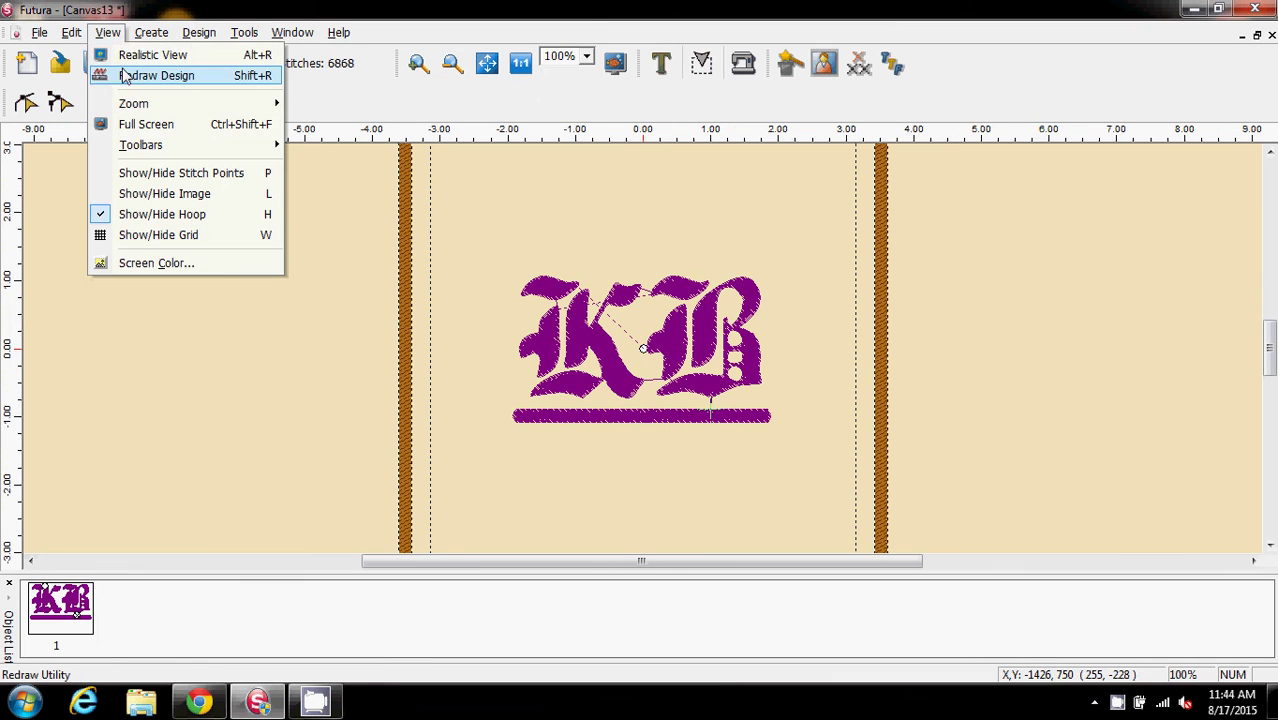
{"action": "left_click", "coordinate": [127, 58]}
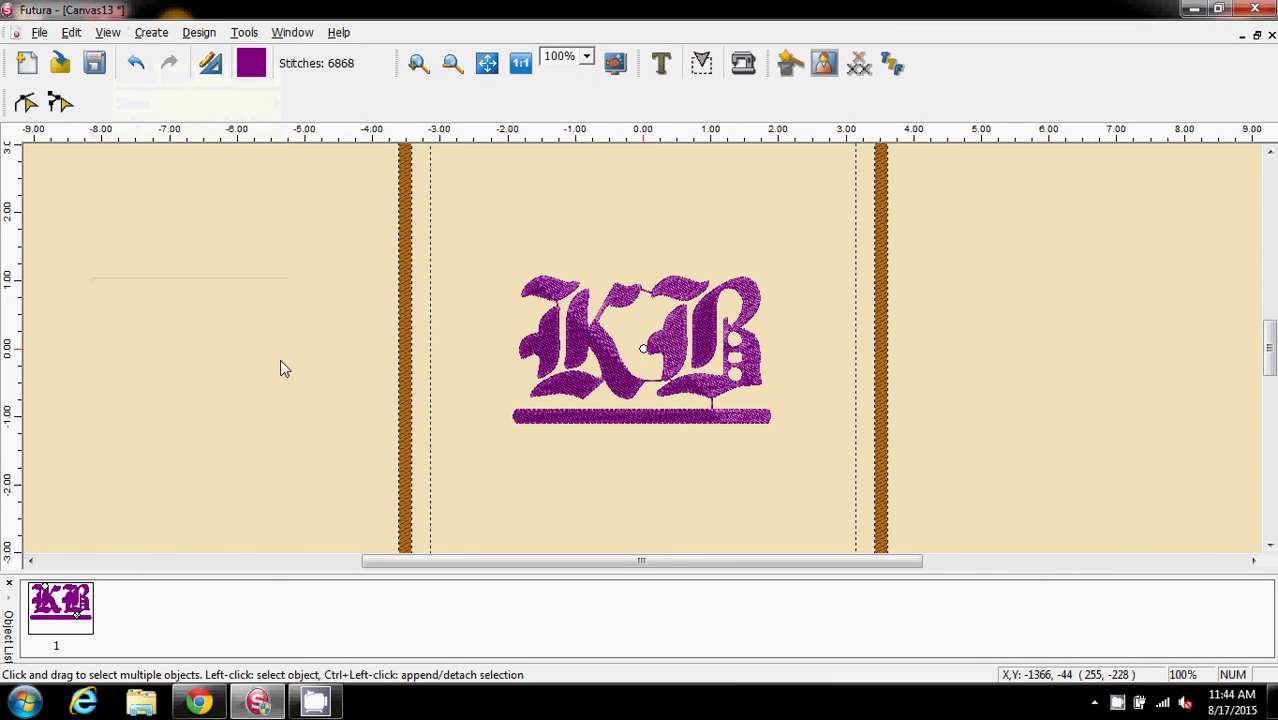
Add a satin outline to the underline block beneath the KB letters through its stitch parameters.
{"action": "left_click_drag", "start_coordinate": [1270, 350], "coordinate": [1270, 355]}
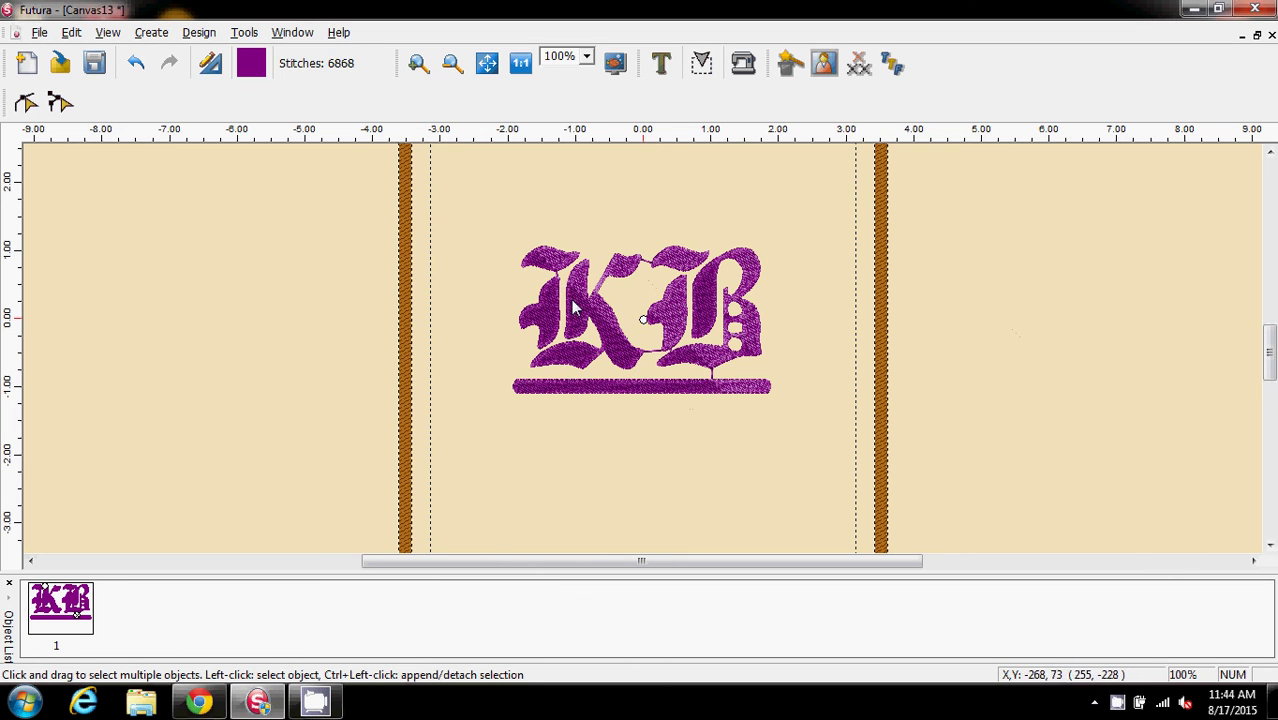
{"action": "left_click", "coordinate": [630, 397]}
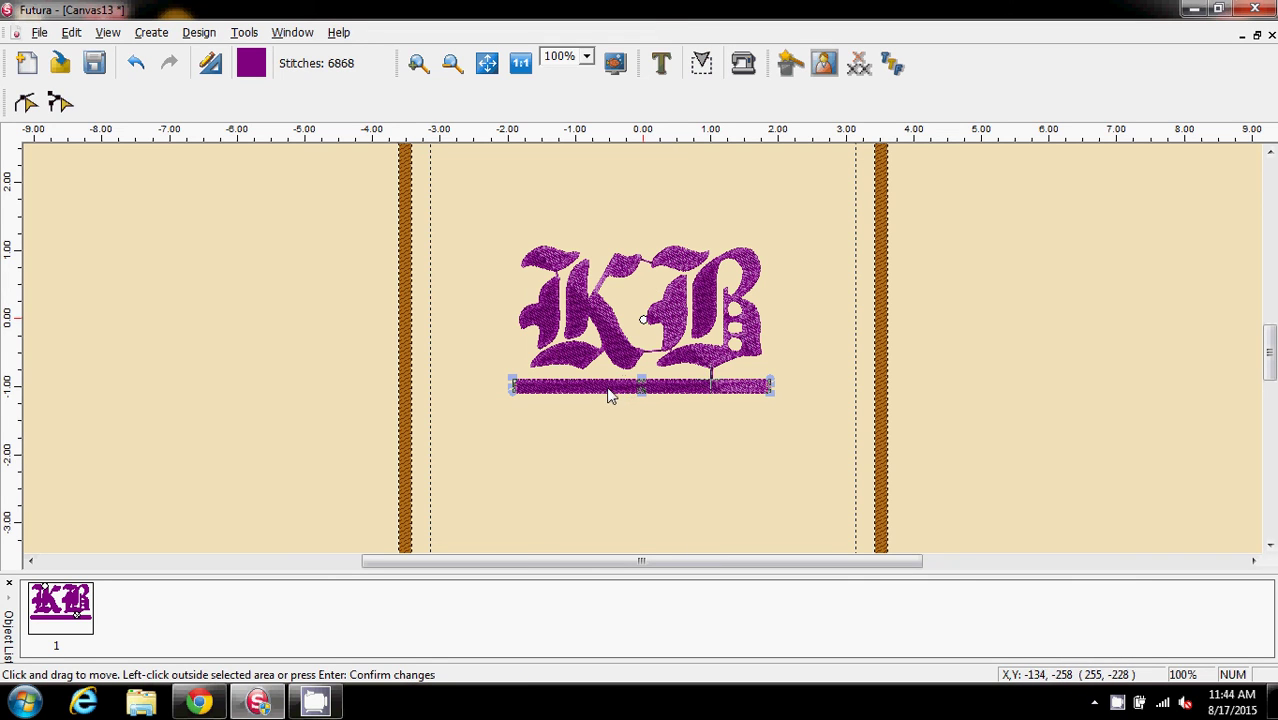
{"action": "left_click", "coordinate": [576, 386]}
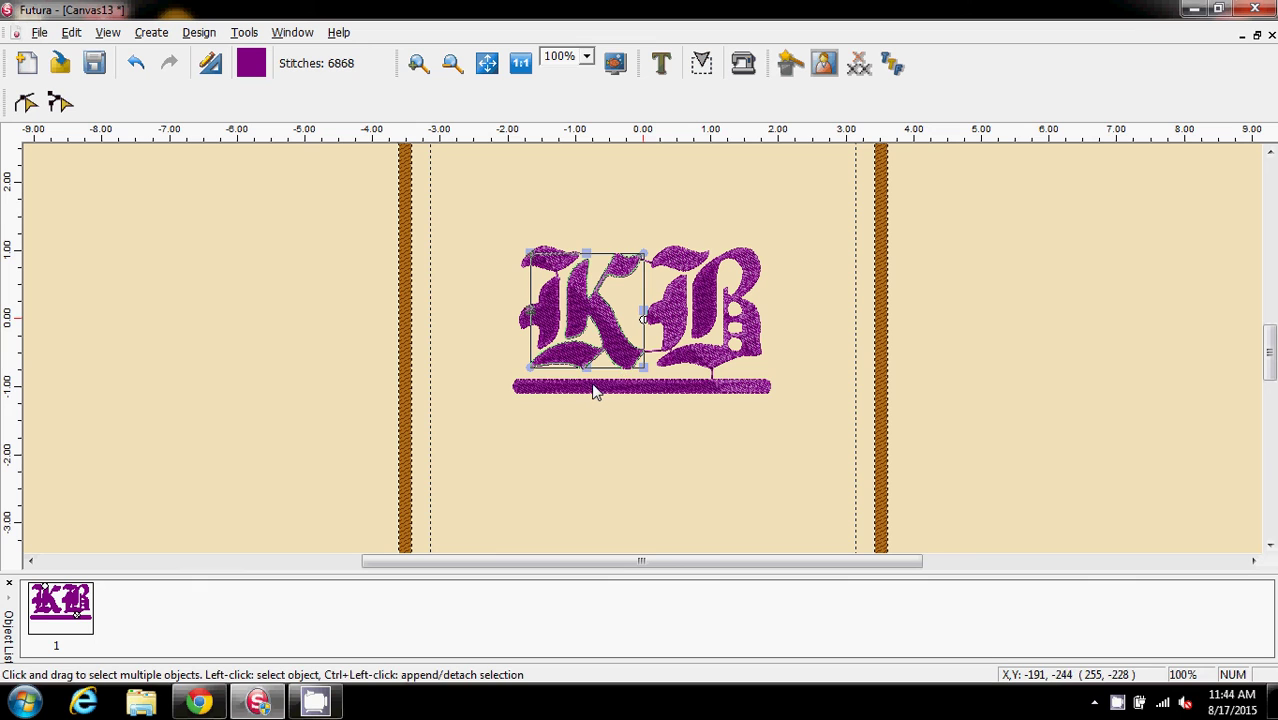
{"action": "left_click", "coordinate": [593, 392]}
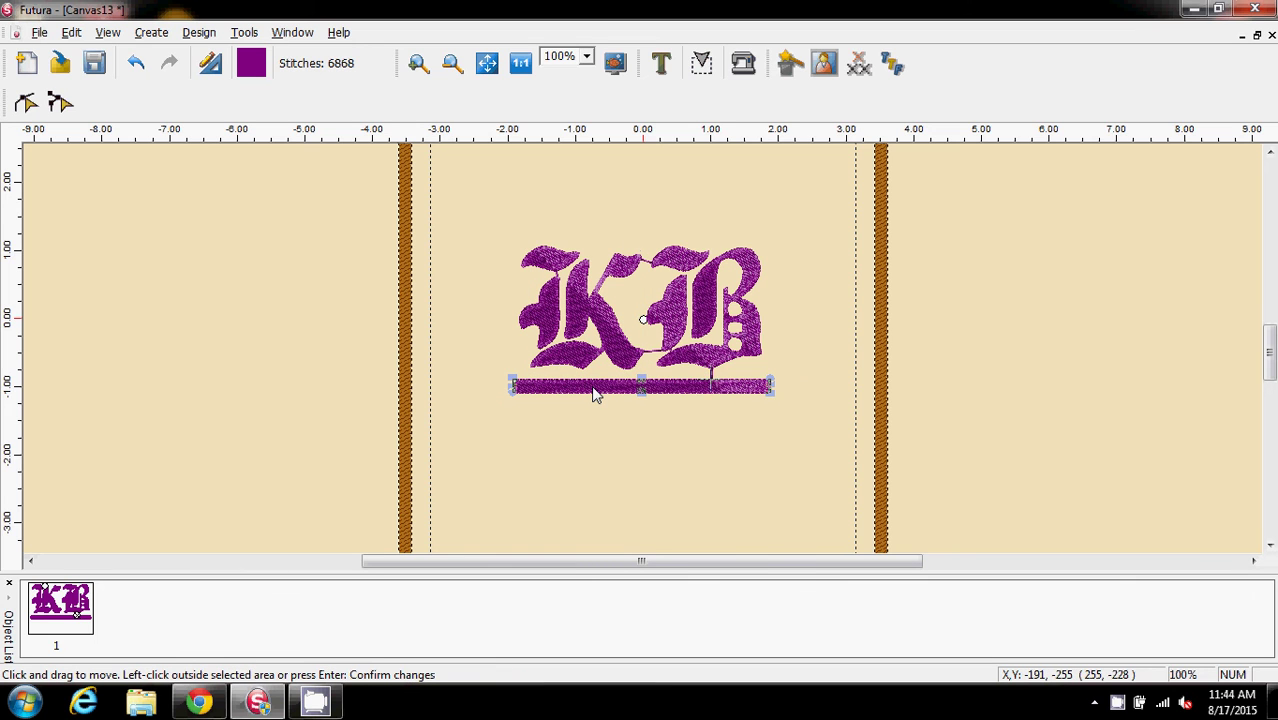
{"action": "right_click", "coordinate": [593, 392]}
{"action": "left_click", "coordinate": [659, 543]}
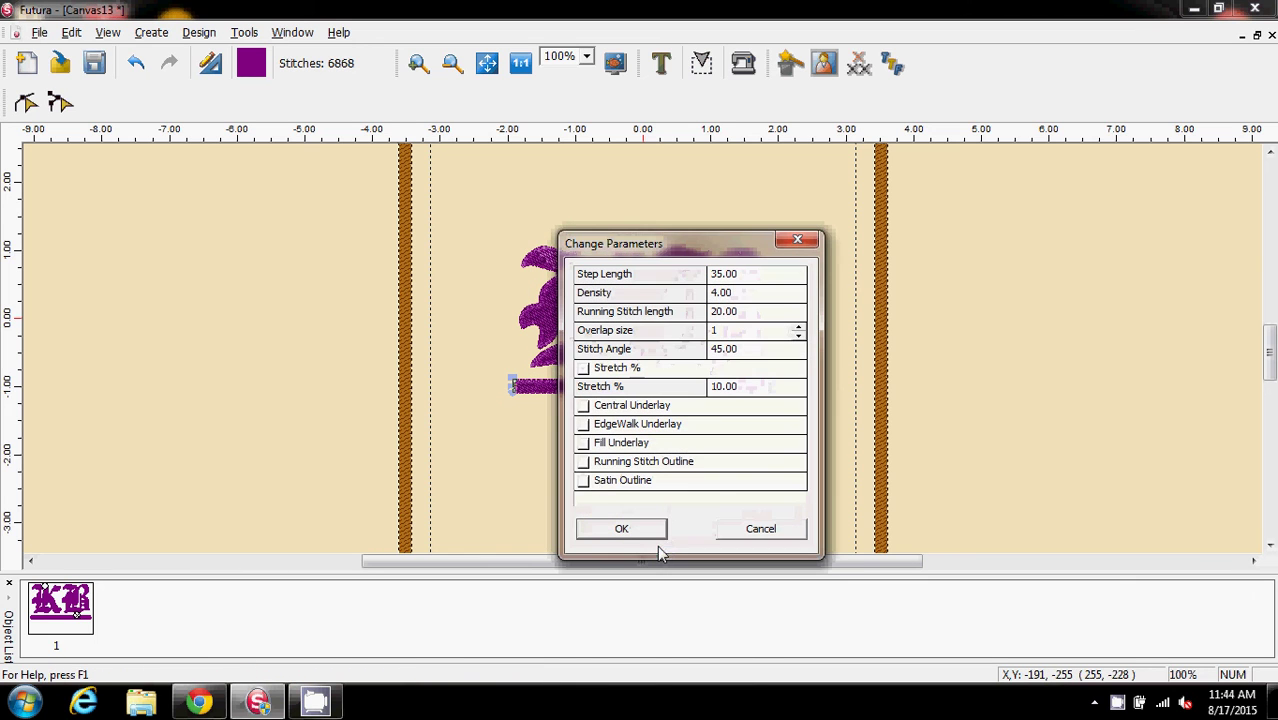
{"action": "left_click", "coordinate": [584, 481]}
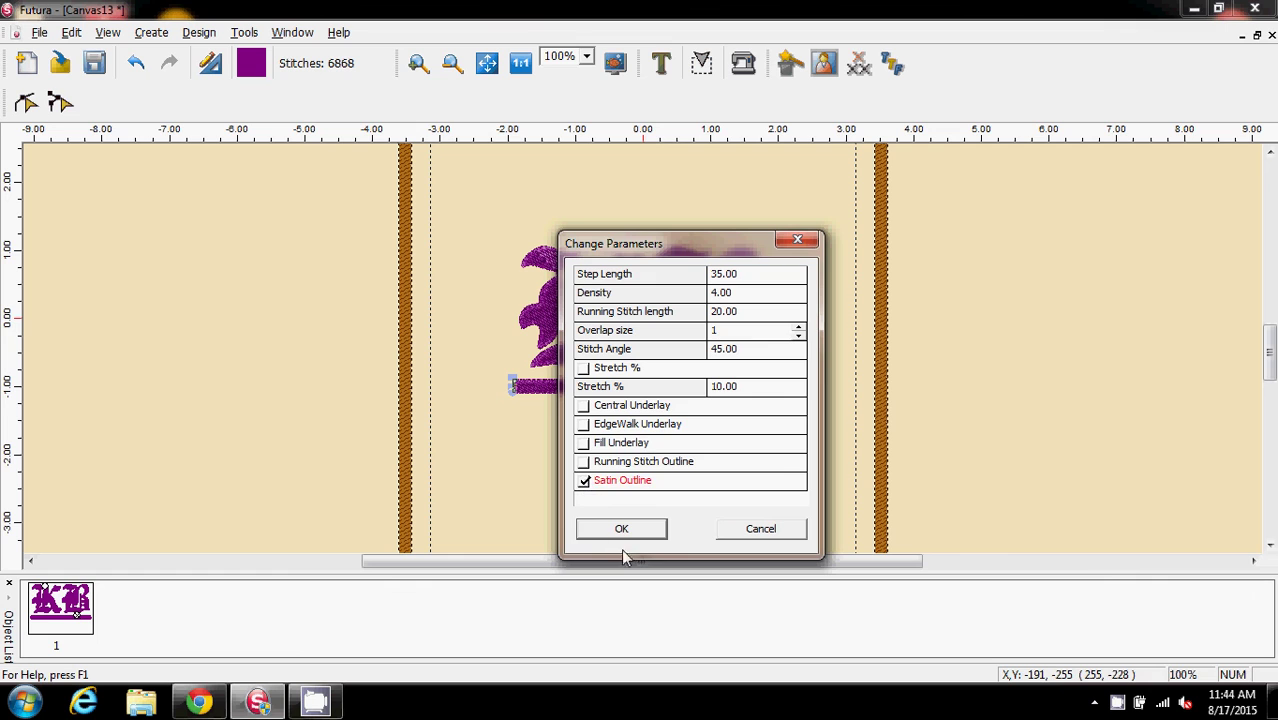
{"action": "left_click", "coordinate": [622, 530]}
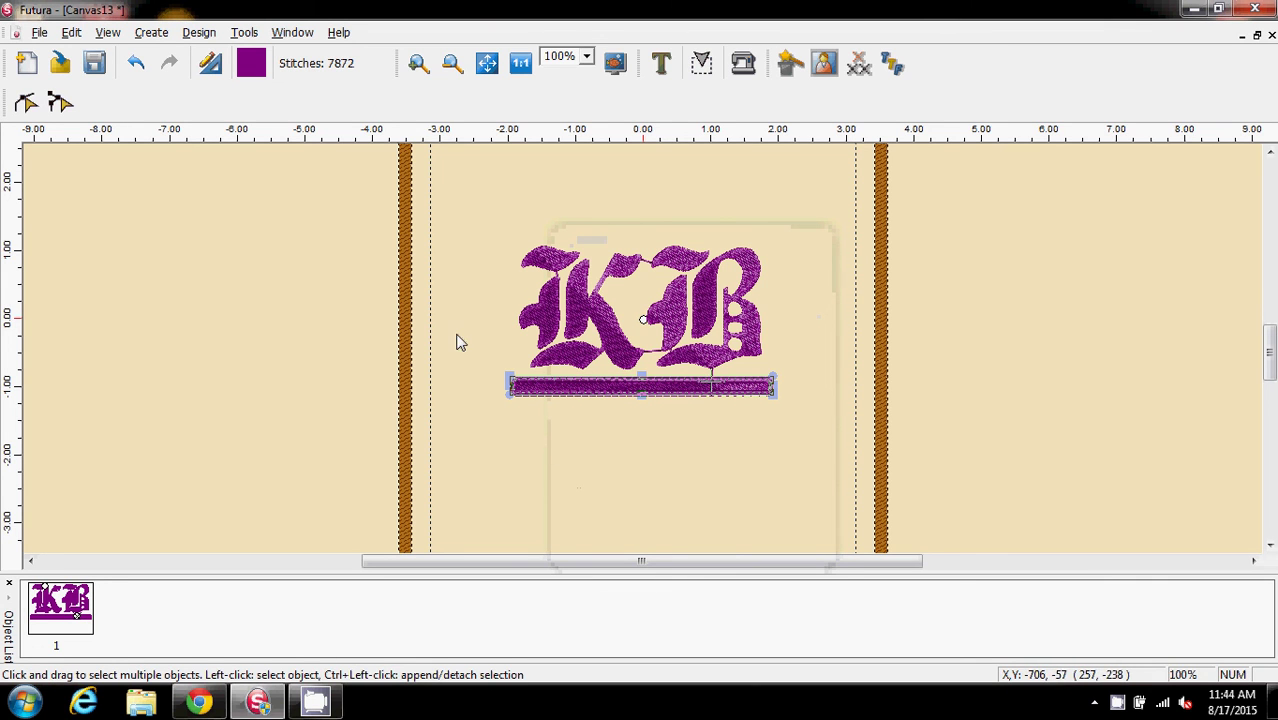
Set the underline's satin outline color to pink 245/160/235, apply the embroidery settings and deselect the block.
{"action": "left_click", "coordinate": [25, 102]}
{"action": "left_click", "coordinate": [199, 32]}
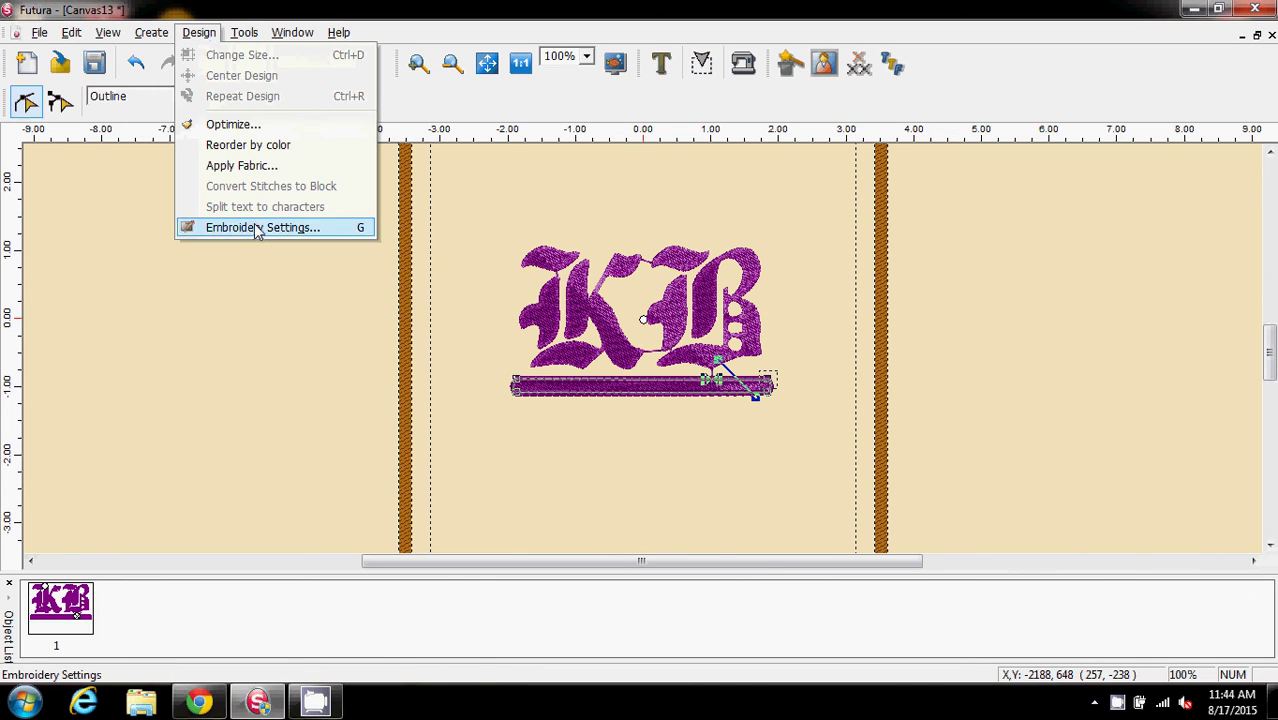
{"action": "left_click", "coordinate": [254, 232]}
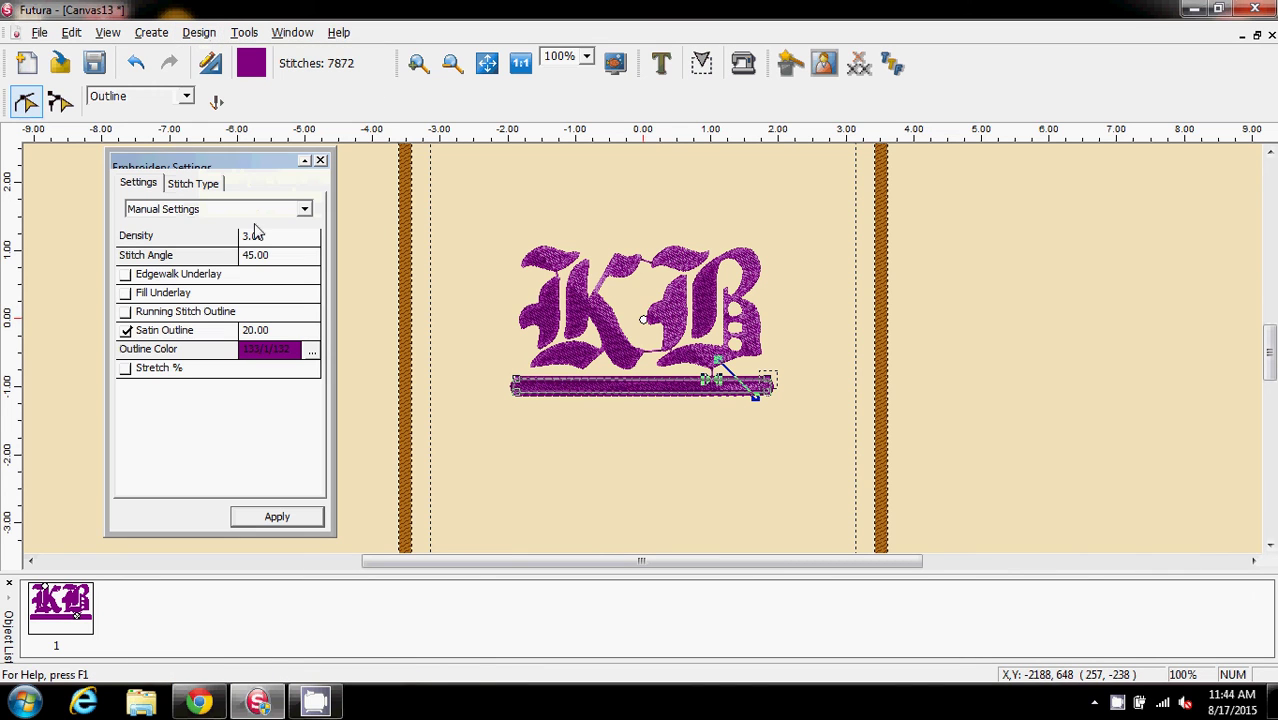
{"action": "left_click", "coordinate": [312, 352]}
{"action": "left_click", "coordinate": [676, 324]}
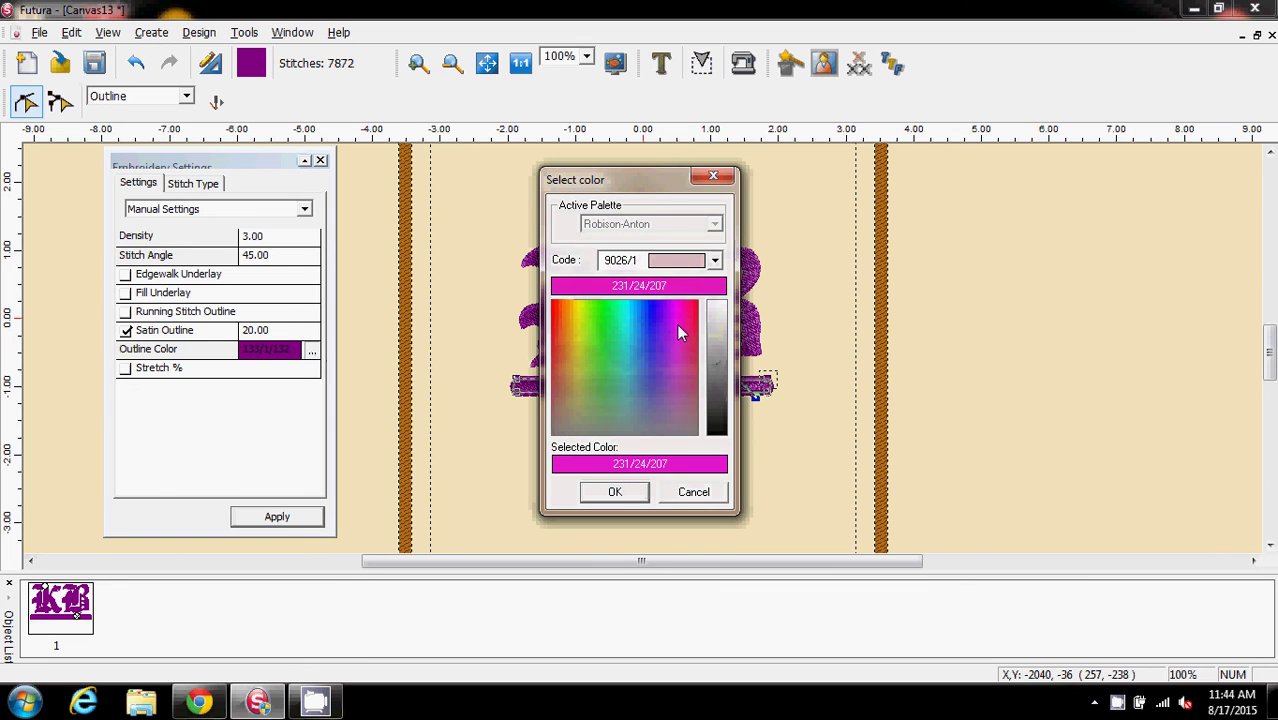
{"action": "left_click", "coordinate": [716, 327]}
{"action": "left_click", "coordinate": [614, 492]}
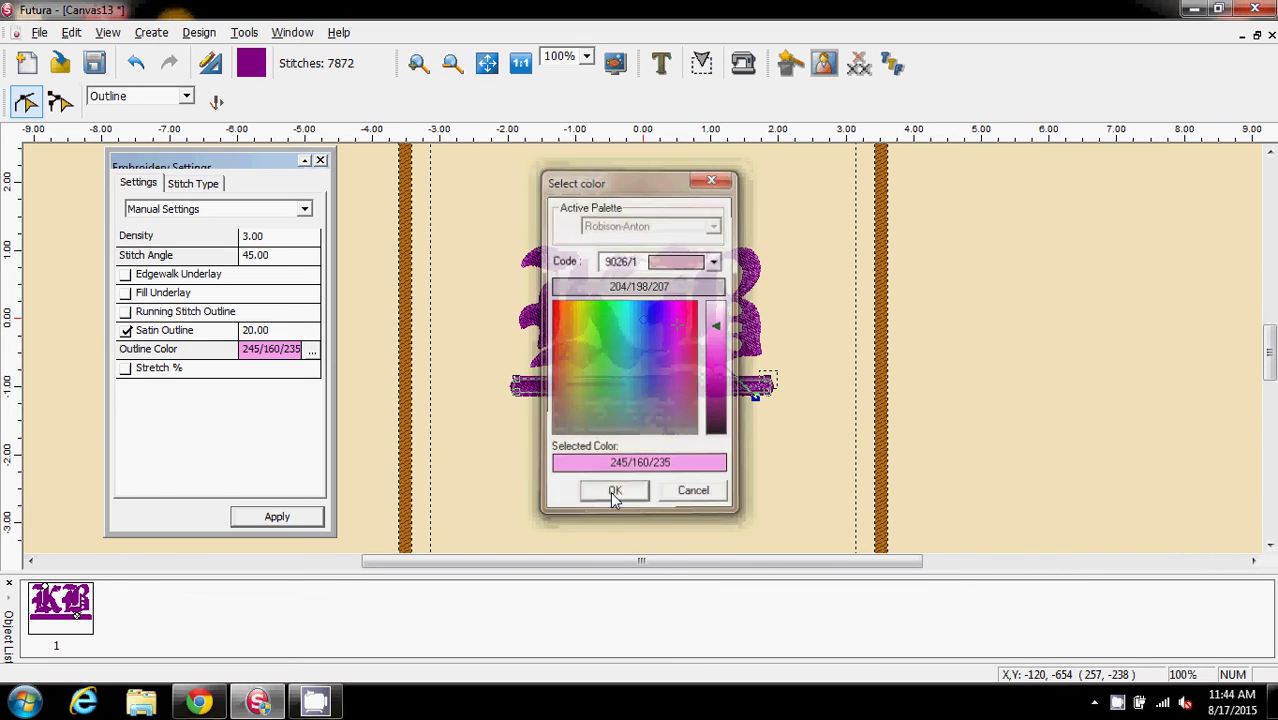
{"action": "left_click", "coordinate": [277, 517]}
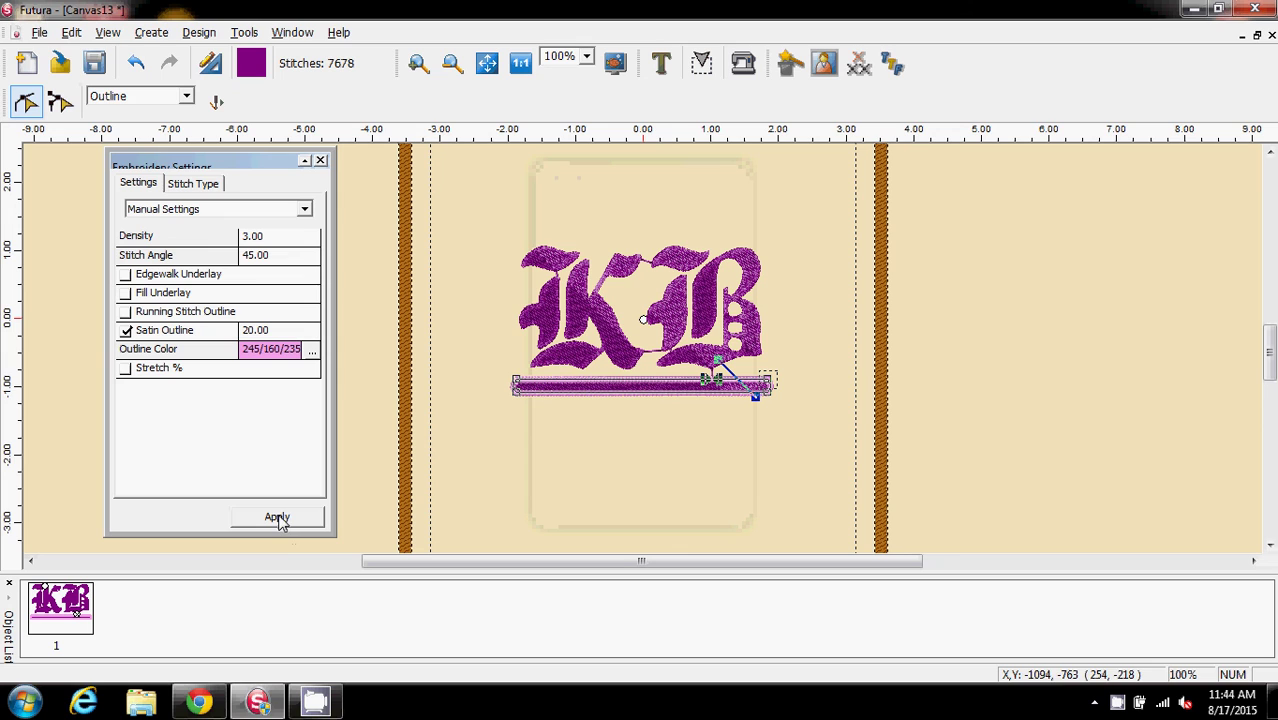
{"action": "left_click", "coordinate": [321, 161]}
{"action": "left_click", "coordinate": [450, 374]}
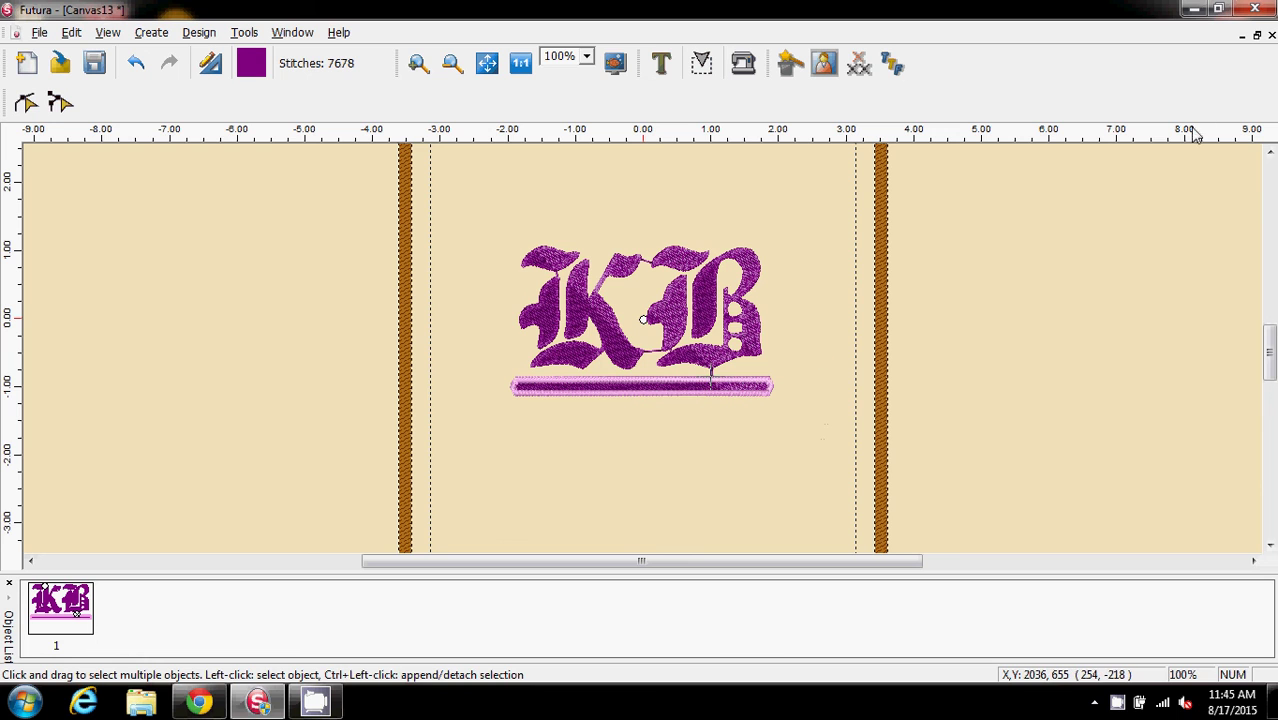
Close the current canvas without saving its changes and start a new blank canvas.
{"action": "left_click", "coordinate": [1271, 35]}
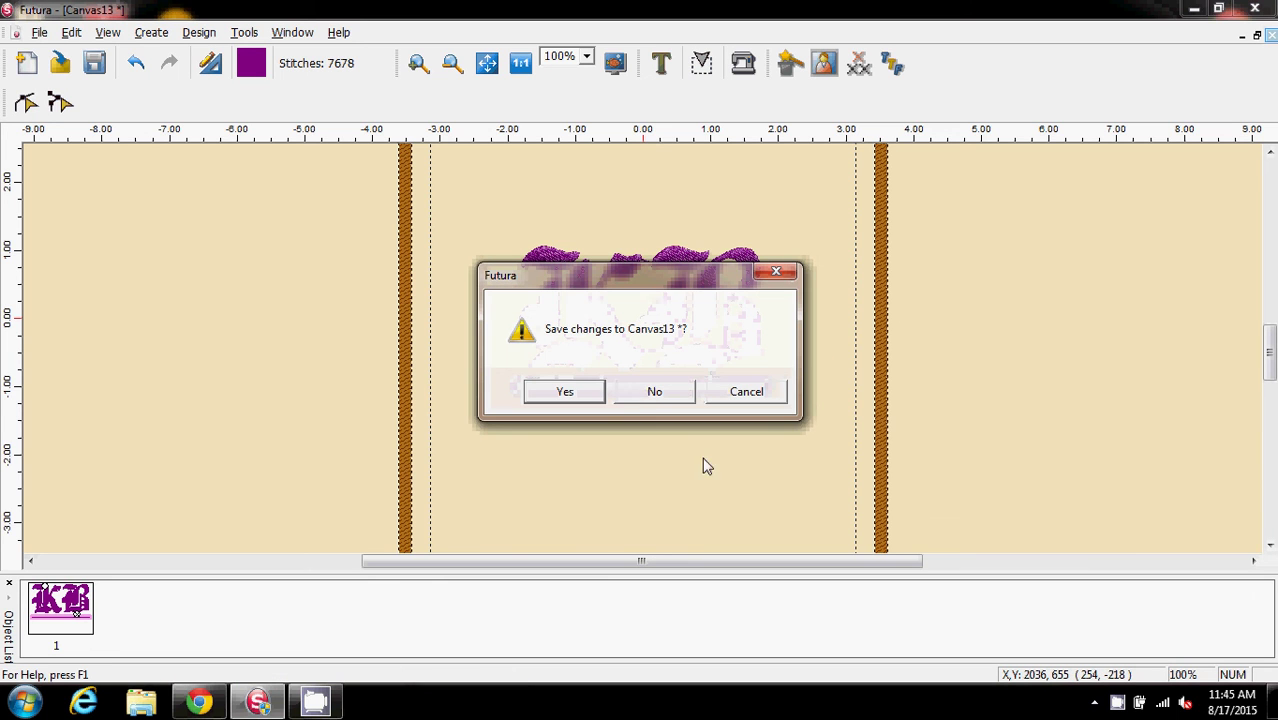
{"action": "left_click", "coordinate": [648, 393]}
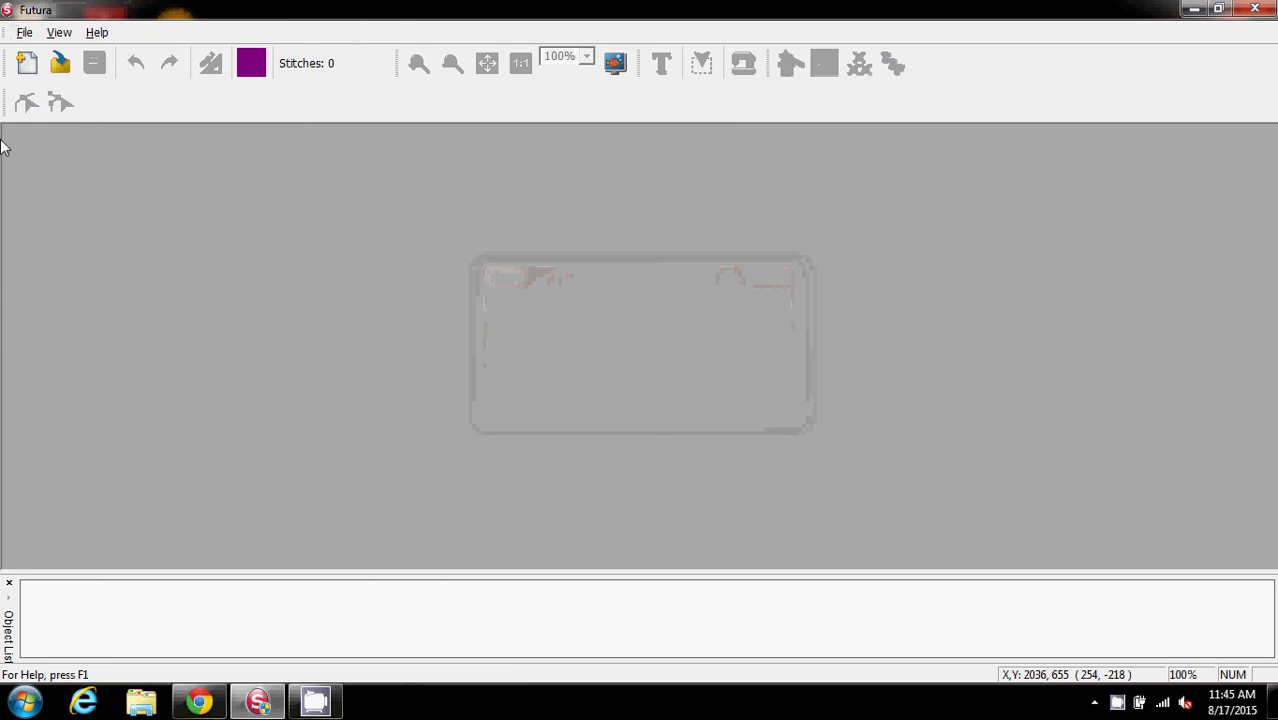
{"action": "left_click", "coordinate": [26, 63]}
Create a new 4 by 4 inch bitmap for drawing.
{"action": "left_click", "coordinate": [151, 32]}
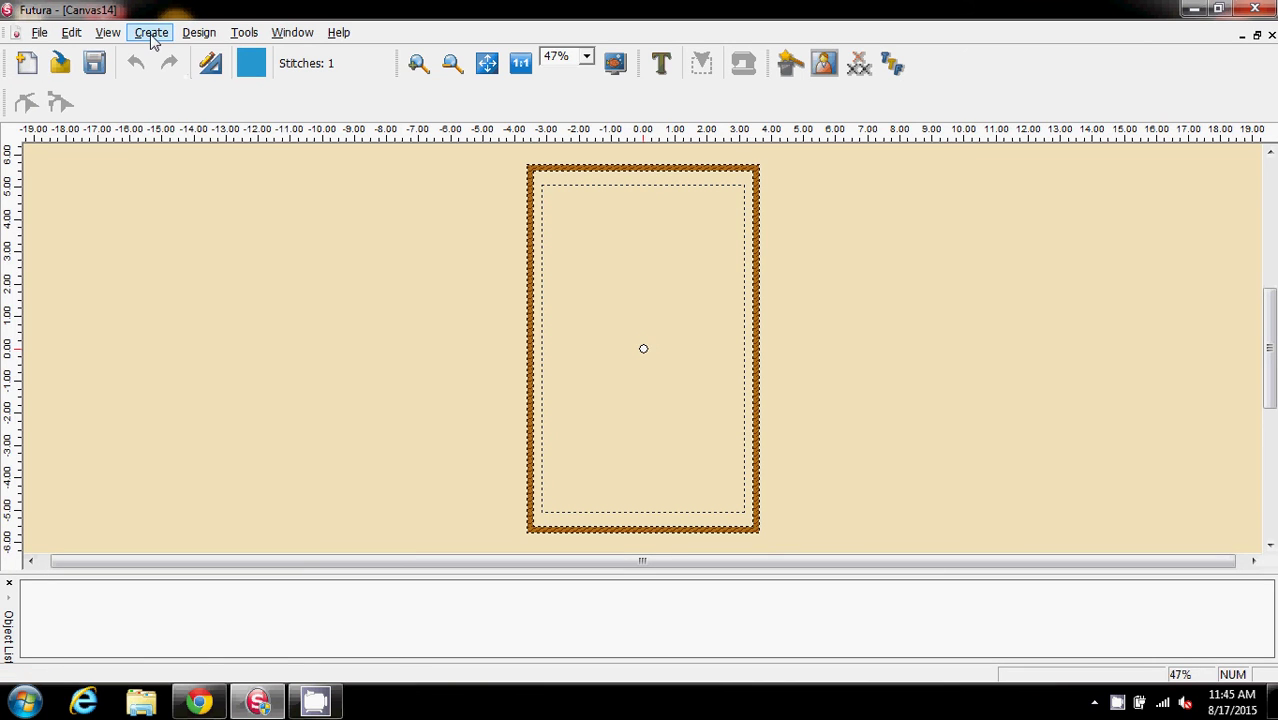
{"action": "left_click", "coordinate": [175, 193]}
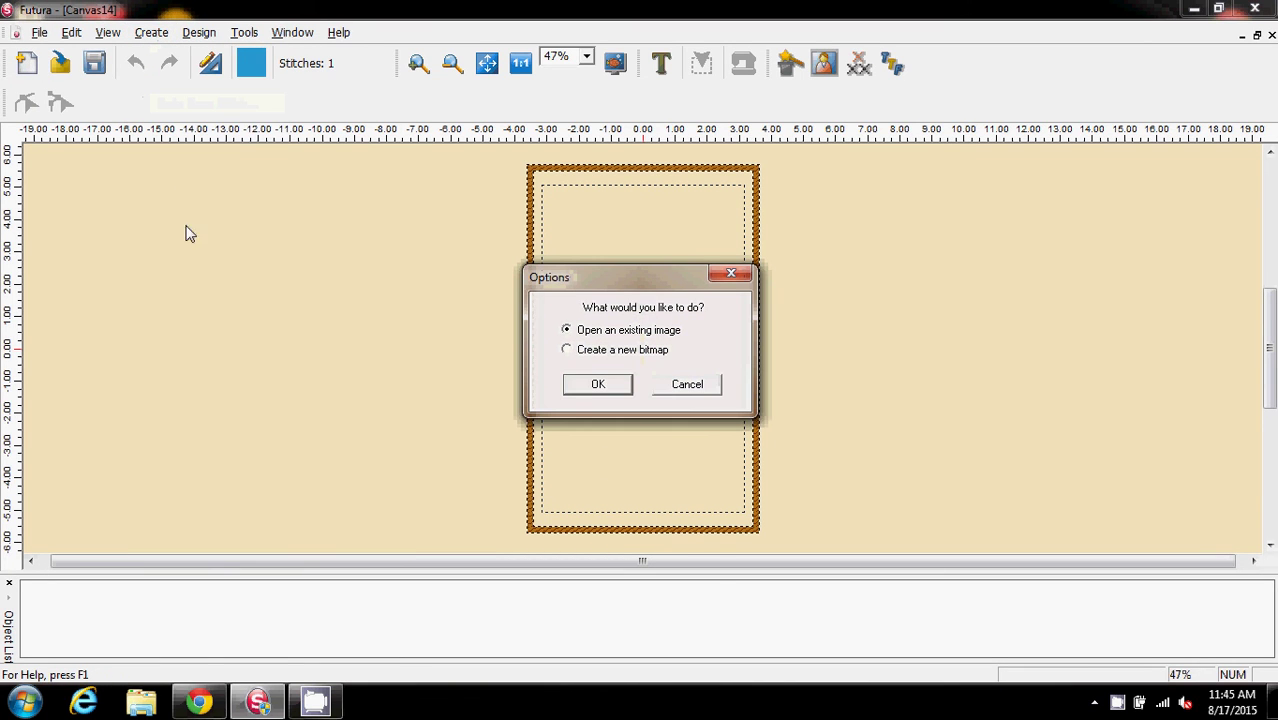
{"action": "left_click", "coordinate": [567, 350]}
{"action": "left_click", "coordinate": [598, 384]}
{"action": "type", "text": "4"}
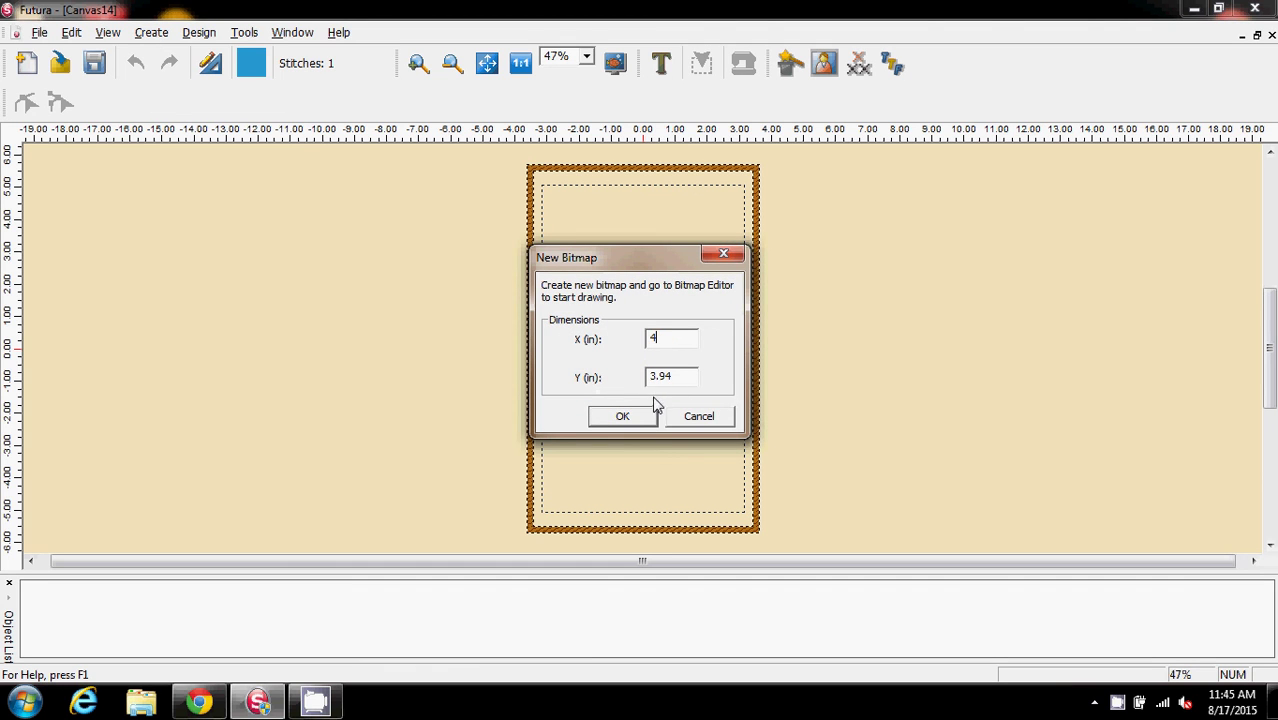
{"action": "type", "text": "4"}
{"action": "left_click", "coordinate": [640, 417]}
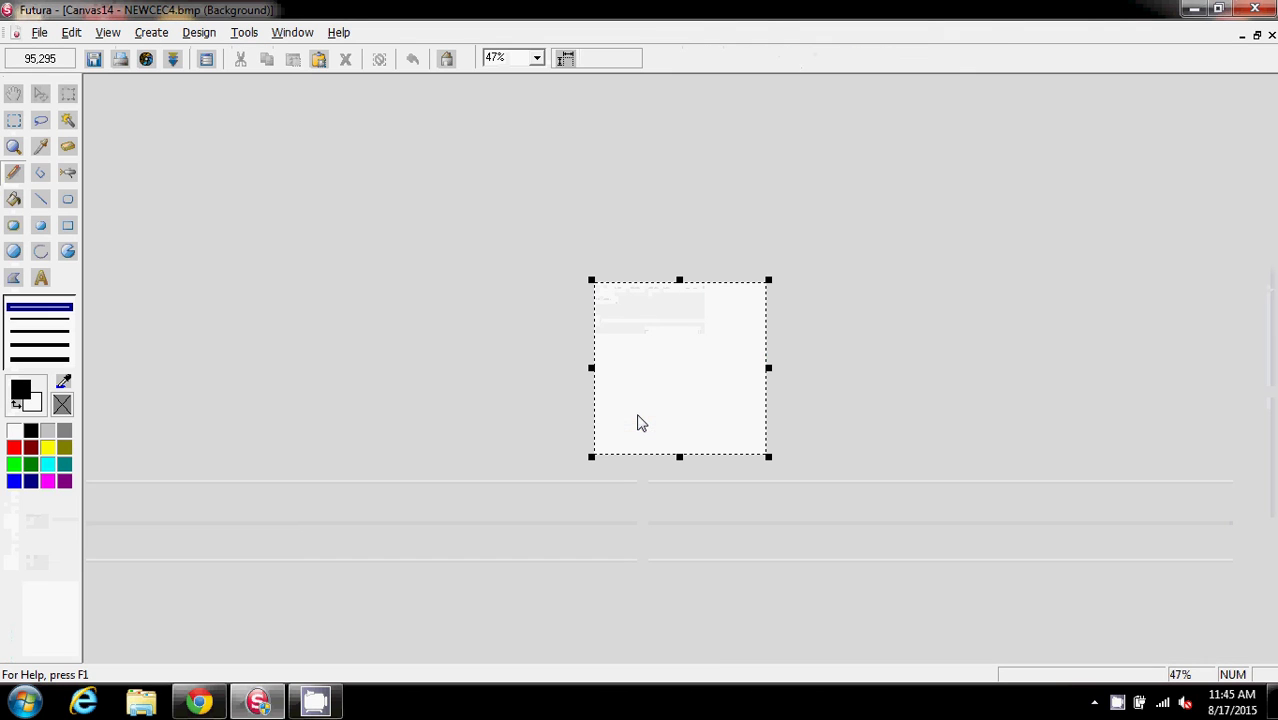
Set up the outlined-and-filled polygon tool with medium line thickness, dark green foreground and bright green background at 100% zoom.
{"action": "left_click", "coordinate": [537, 58]}
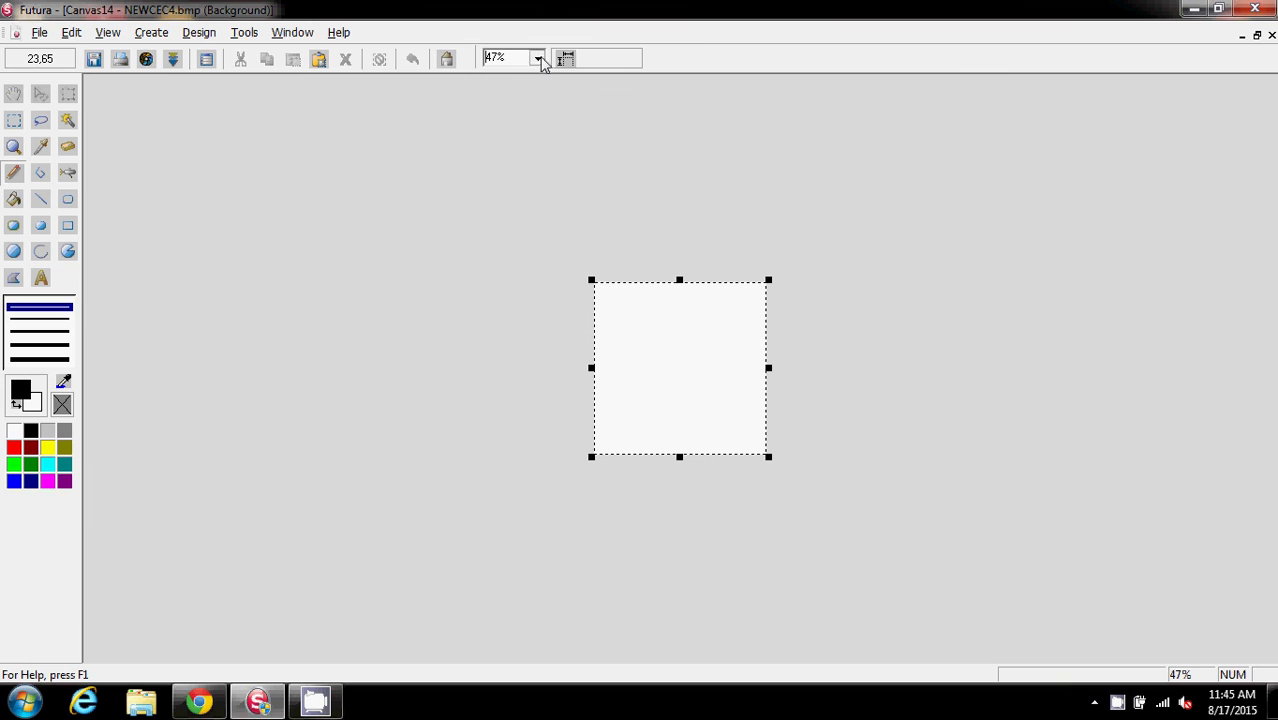
{"action": "left_click", "coordinate": [510, 136]}
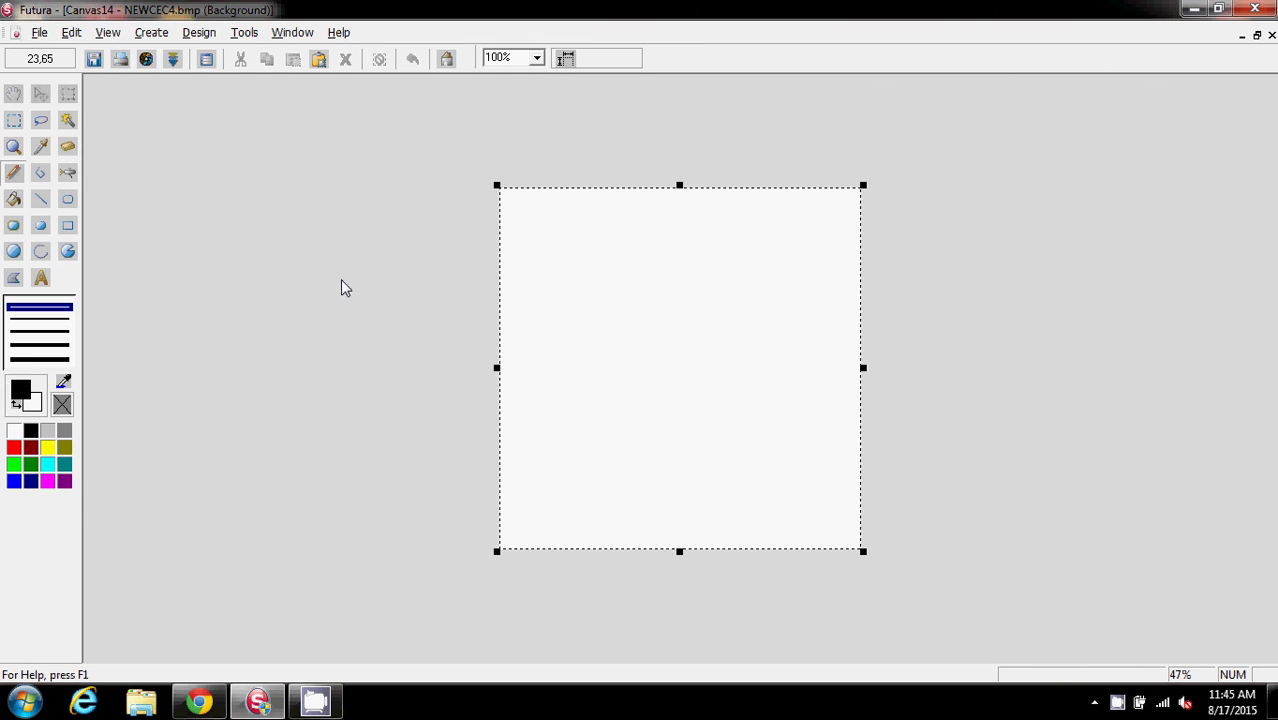
{"action": "left_click", "coordinate": [31, 465]}
{"action": "right_click", "coordinate": [19, 464]}
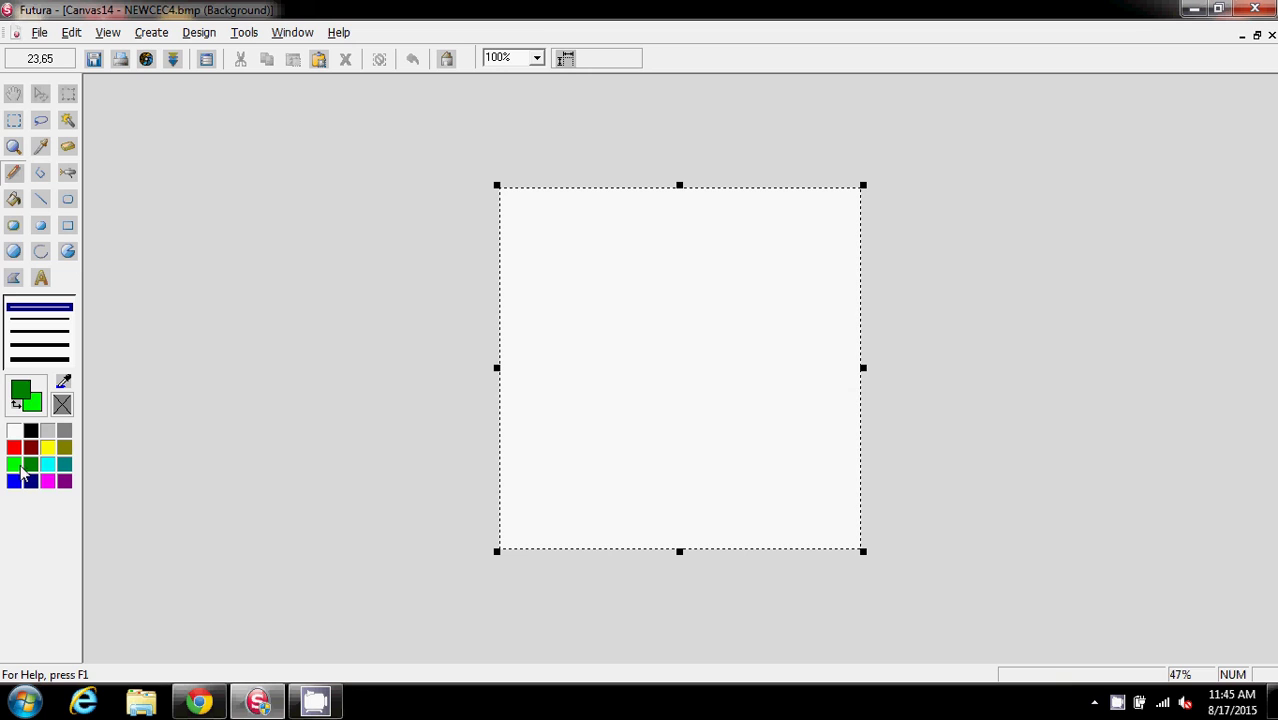
{"action": "left_click", "coordinate": [13, 279]}
{"action": "left_click", "coordinate": [60, 336]}
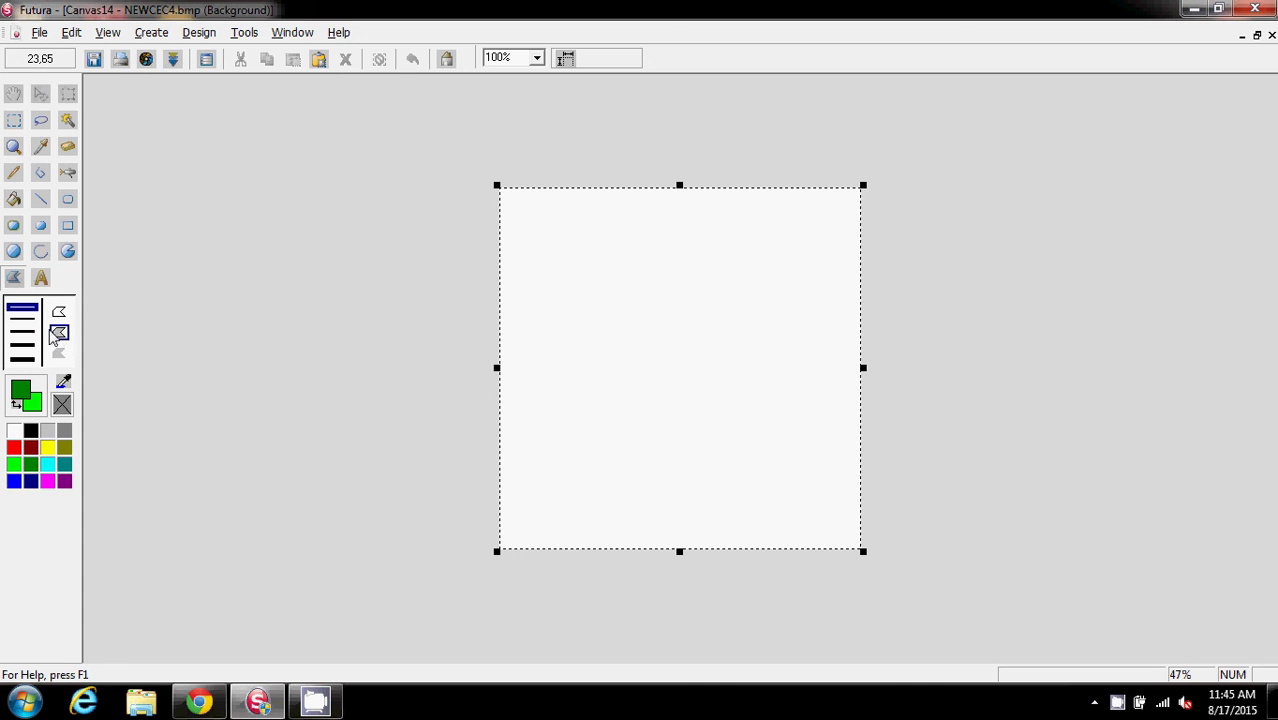
{"action": "left_click", "coordinate": [23, 333]}
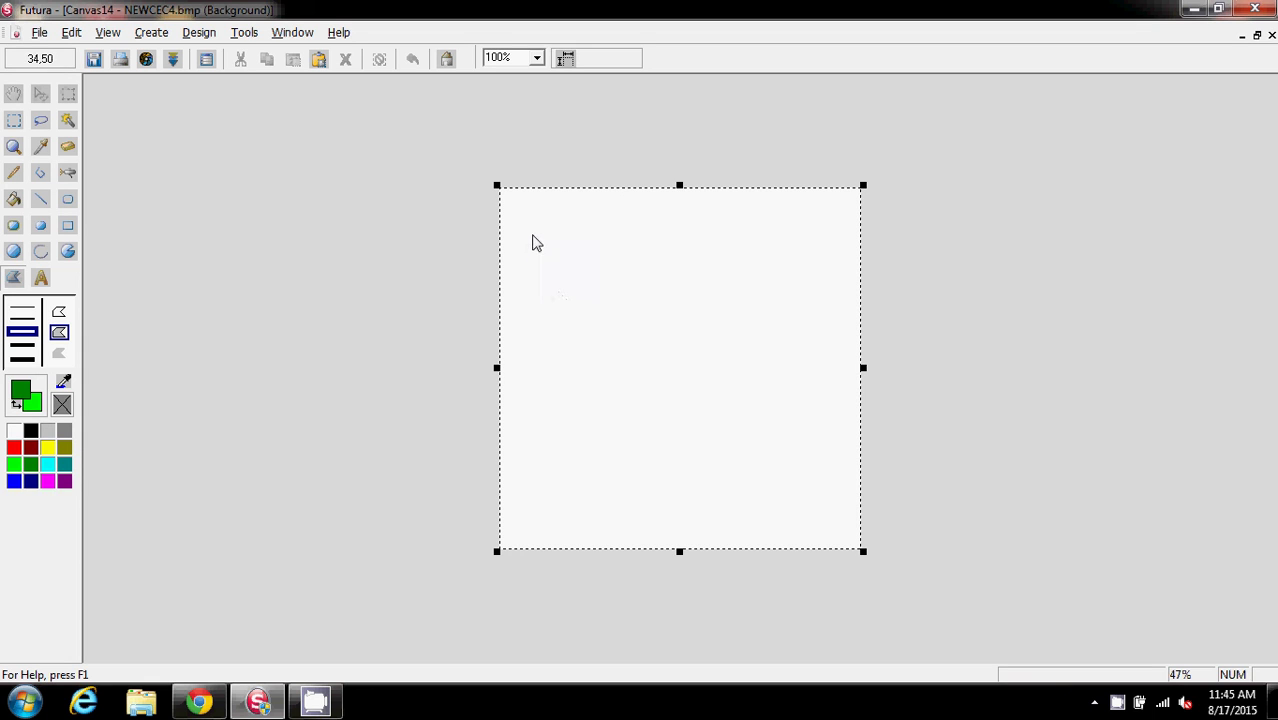
Draw a closed block letter K as a polygon filling the left half of the bitmap.
{"action": "left_click_drag", "start_coordinate": [533, 236], "coordinate": [580, 236]}
{"action": "left_click", "coordinate": [586, 314]}
{"action": "left_click", "coordinate": [621, 237]}
{"action": "left_click", "coordinate": [650, 259]}
{"action": "left_click", "coordinate": [589, 388]}
{"action": "left_click", "coordinate": [657, 480]}
{"action": "left_click", "coordinate": [627, 510]}
{"action": "left_click", "coordinate": [565, 413]}
{"action": "left_click", "coordinate": [562, 530]}
{"action": "left_click", "coordinate": [521, 522]}
{"action": "left_click", "coordinate": [536, 246]}
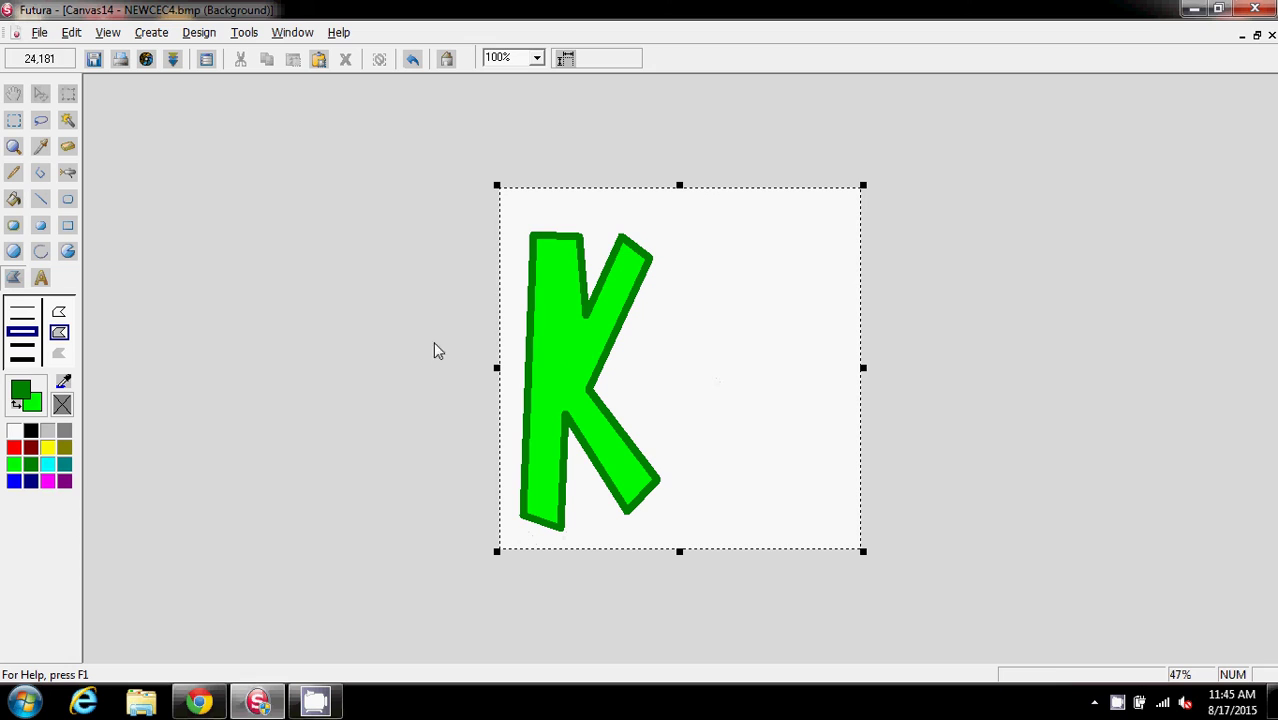
Draw two stacked, outlined and filled ellipses as the B's bowls, redrawing the lower one wider and closer to the upper one.
{"action": "left_click", "coordinate": [12, 251]}
{"action": "left_click_drag", "start_coordinate": [823, 382], "coordinate": [826, 530]}
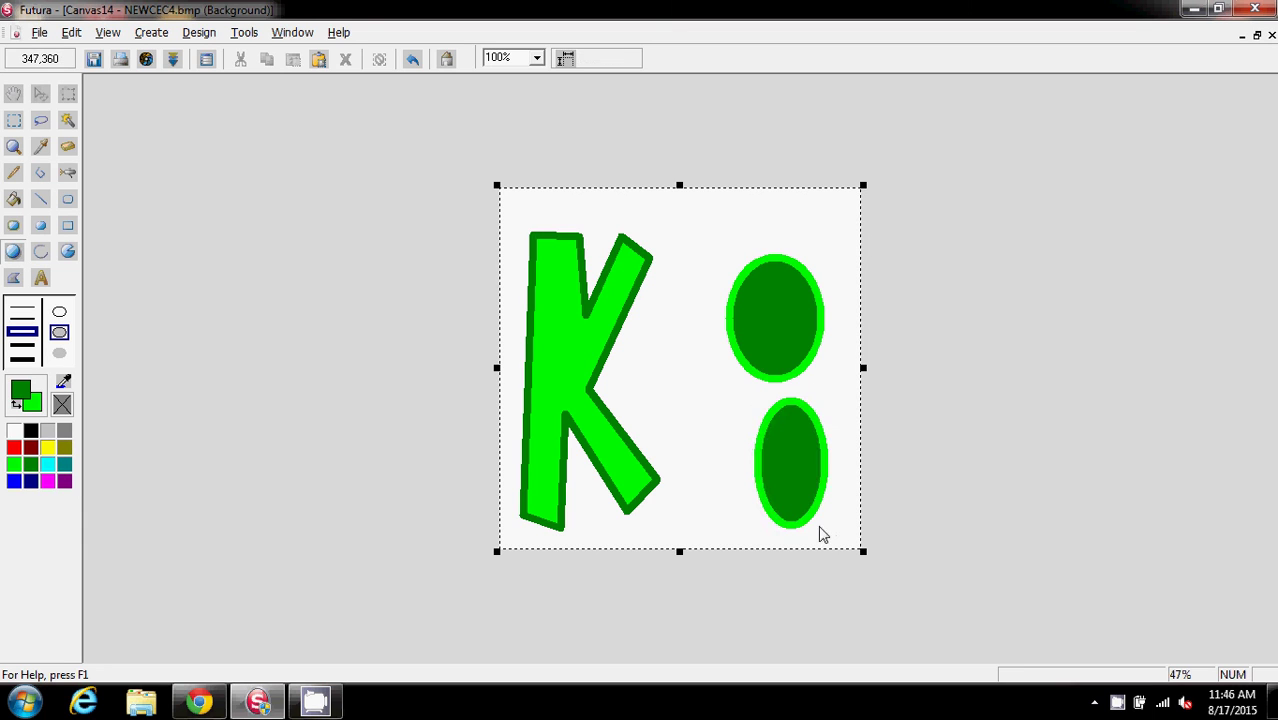
{"action": "left_click", "coordinate": [412, 59]}
{"action": "left_click_drag", "start_coordinate": [754, 397], "coordinate": [840, 516]}
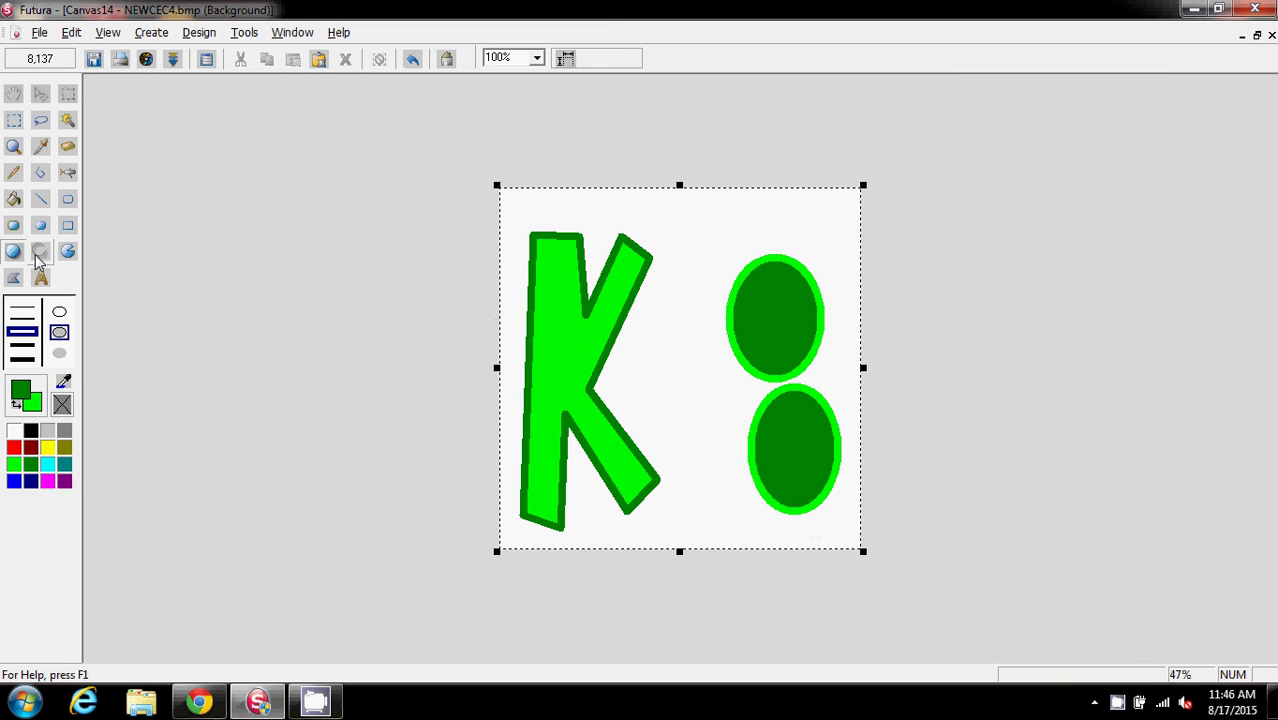
Draw the B's slanted stem along the left edge of both ellipses as a dark green line in the thickest width.
{"action": "left_click", "coordinate": [67, 227]}
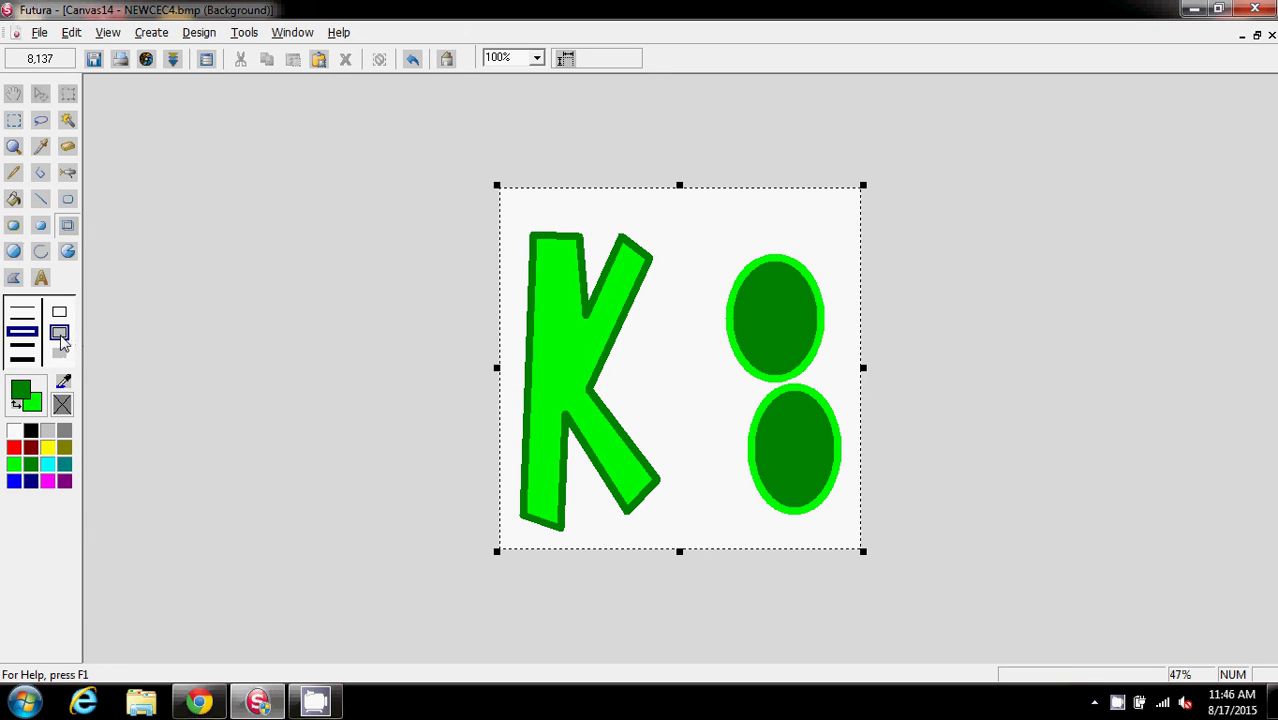
{"action": "left_click", "coordinate": [41, 200]}
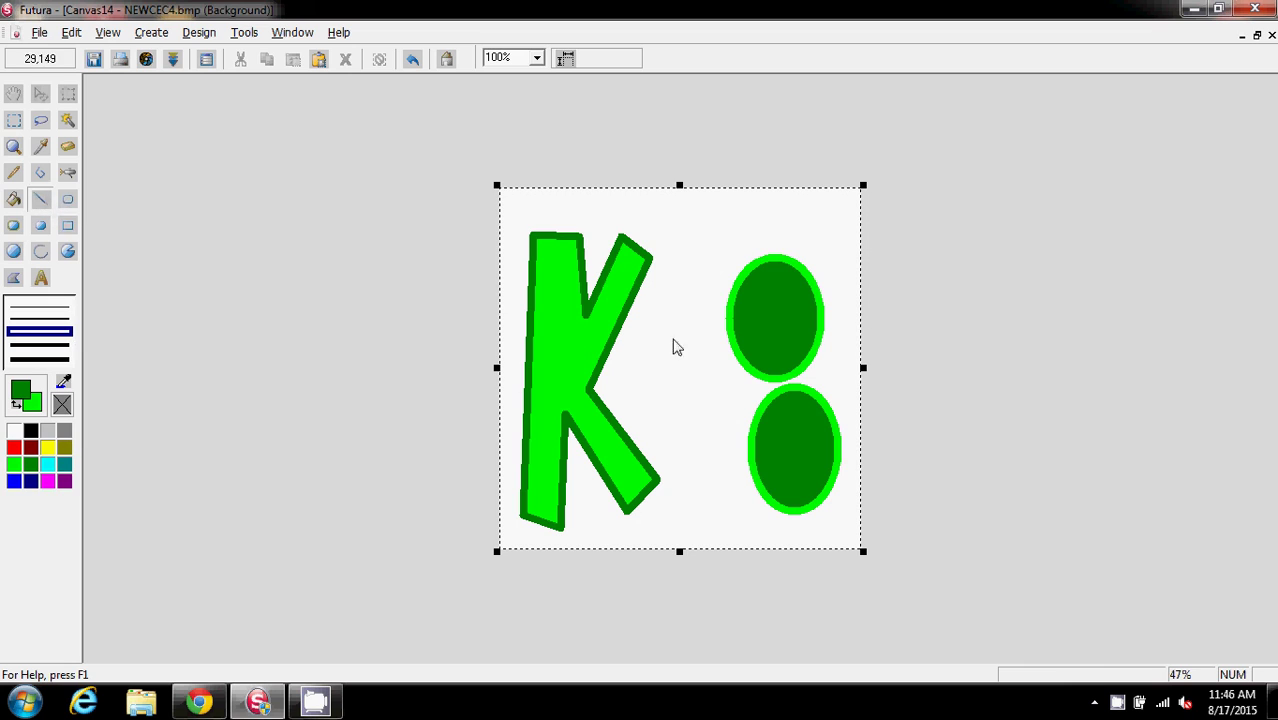
{"action": "left_click_drag", "start_coordinate": [723, 248], "coordinate": [763, 543]}
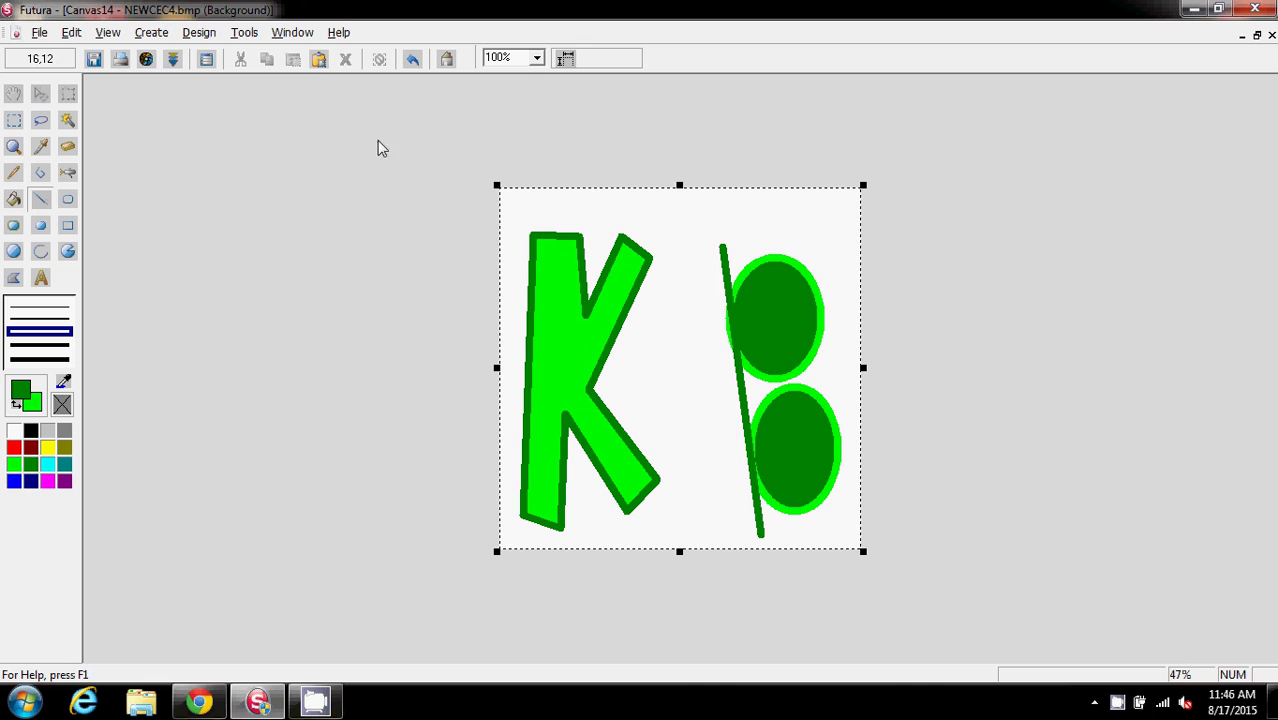
{"action": "left_click", "coordinate": [411, 60]}
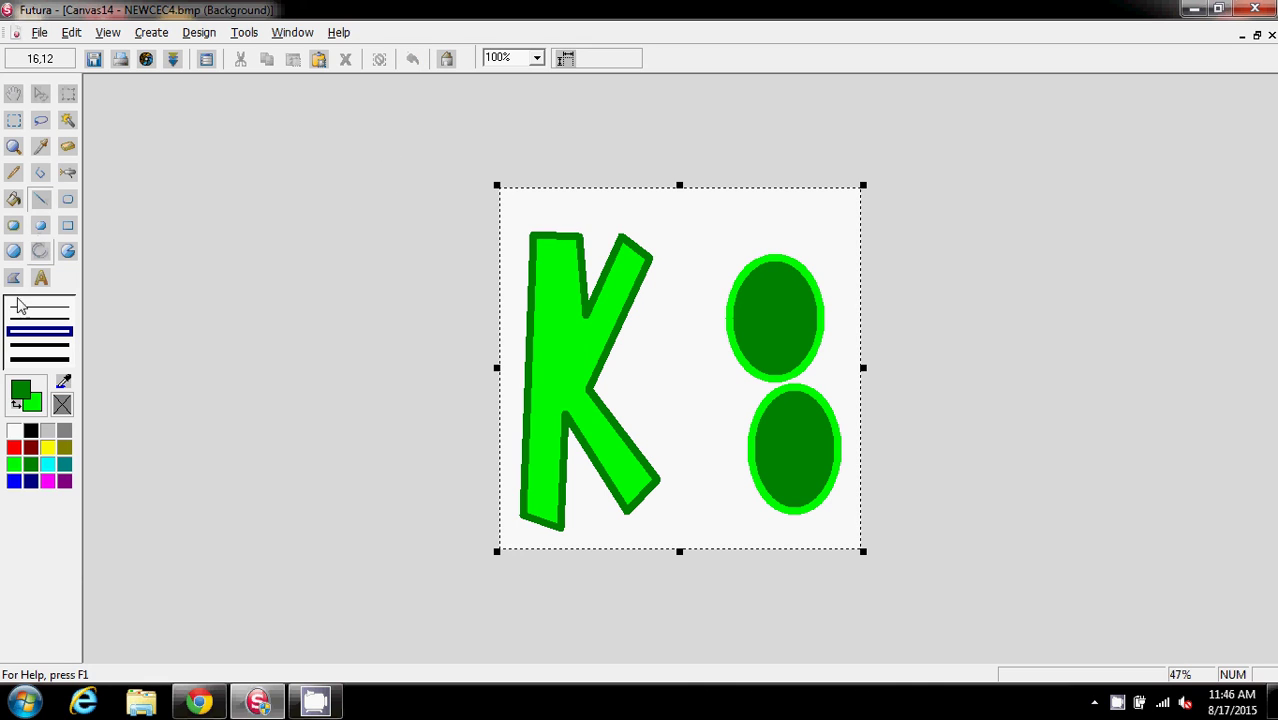
{"action": "left_click", "coordinate": [18, 360]}
{"action": "left_click", "coordinate": [713, 247]}
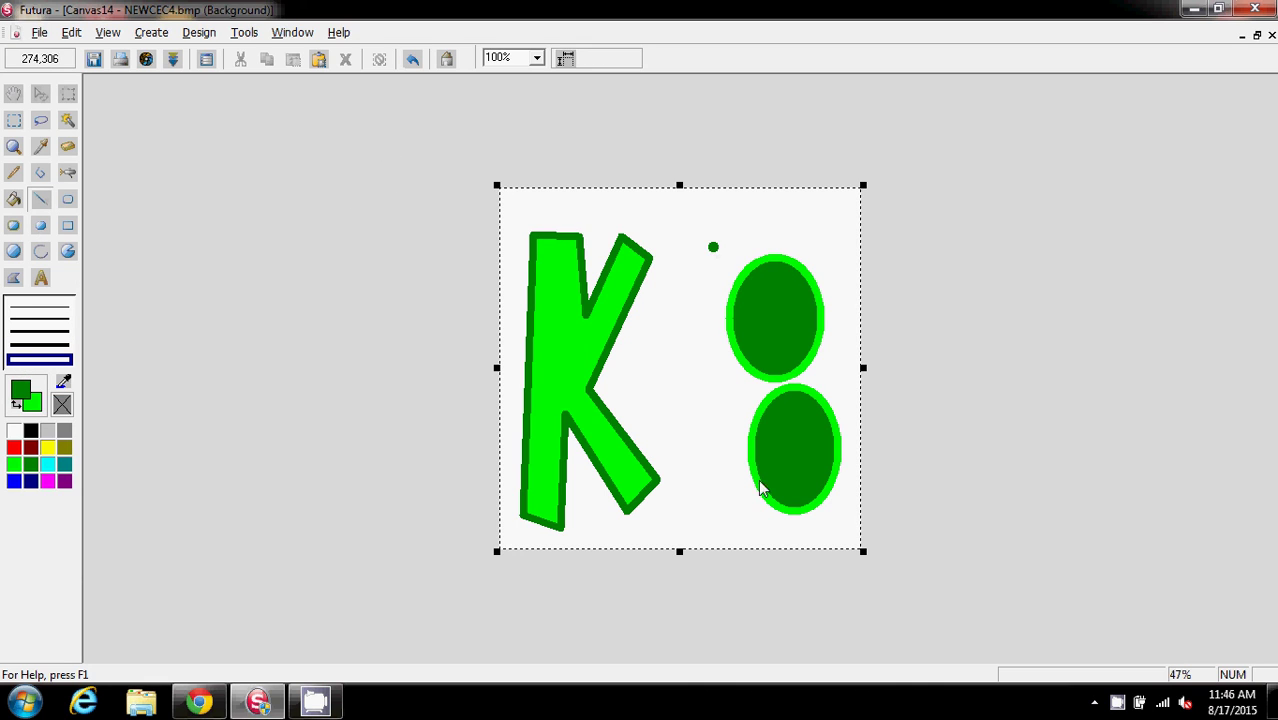
{"action": "left_click", "coordinate": [411, 60]}
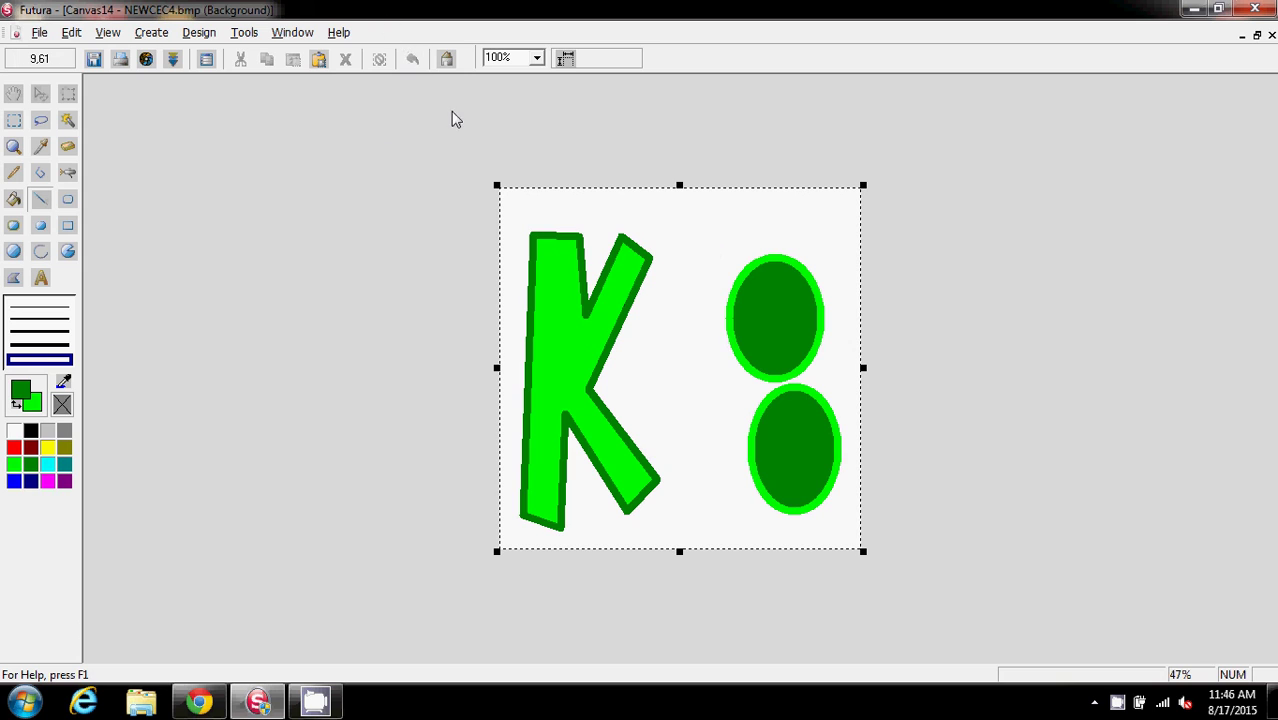
{"action": "left_click_drag", "start_coordinate": [720, 252], "coordinate": [764, 532]}
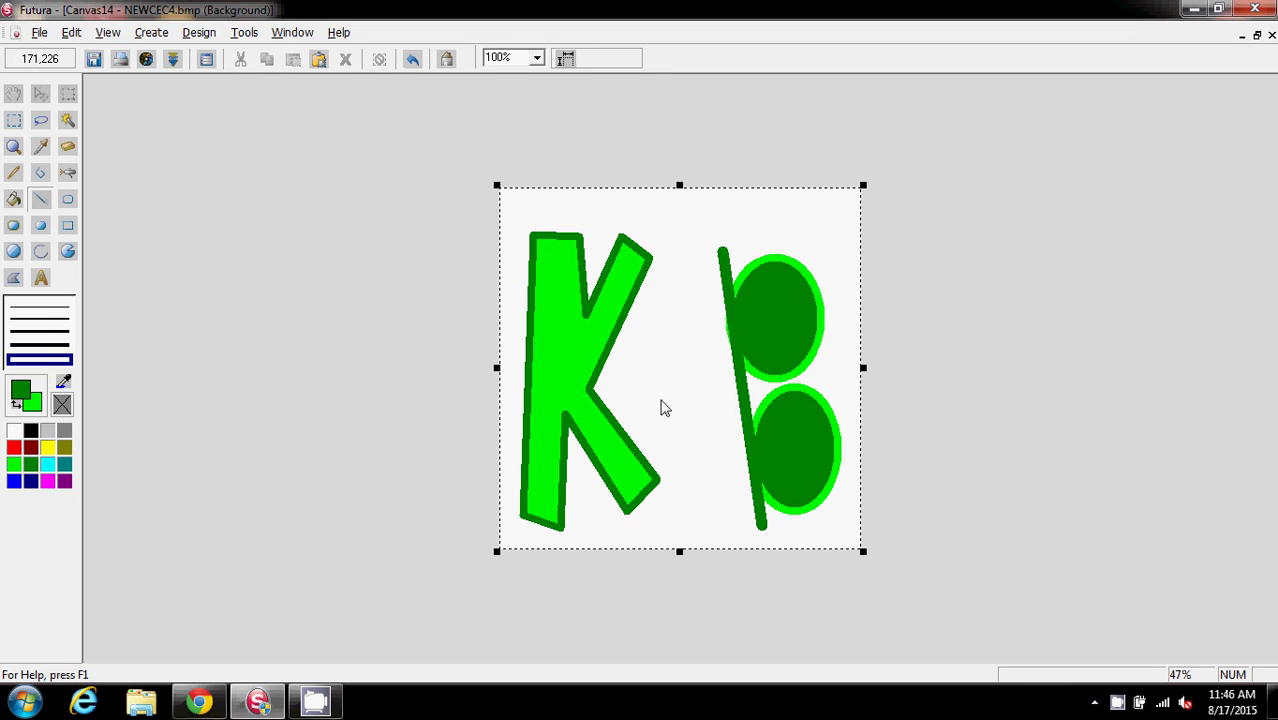
Save the hand-drawn KB bitmap as kaystxt in the Images folder and leave the drawing editor.
{"action": "left_click", "coordinate": [1271, 35]}
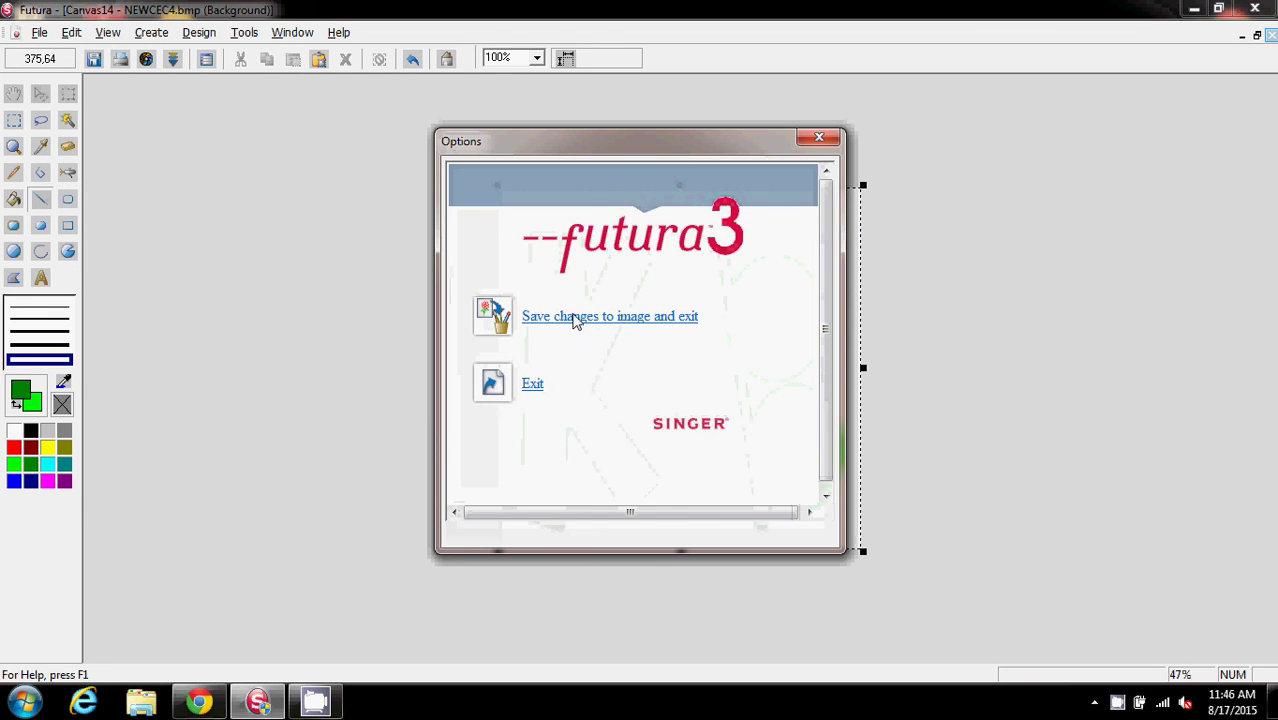
{"action": "left_click", "coordinate": [575, 317]}
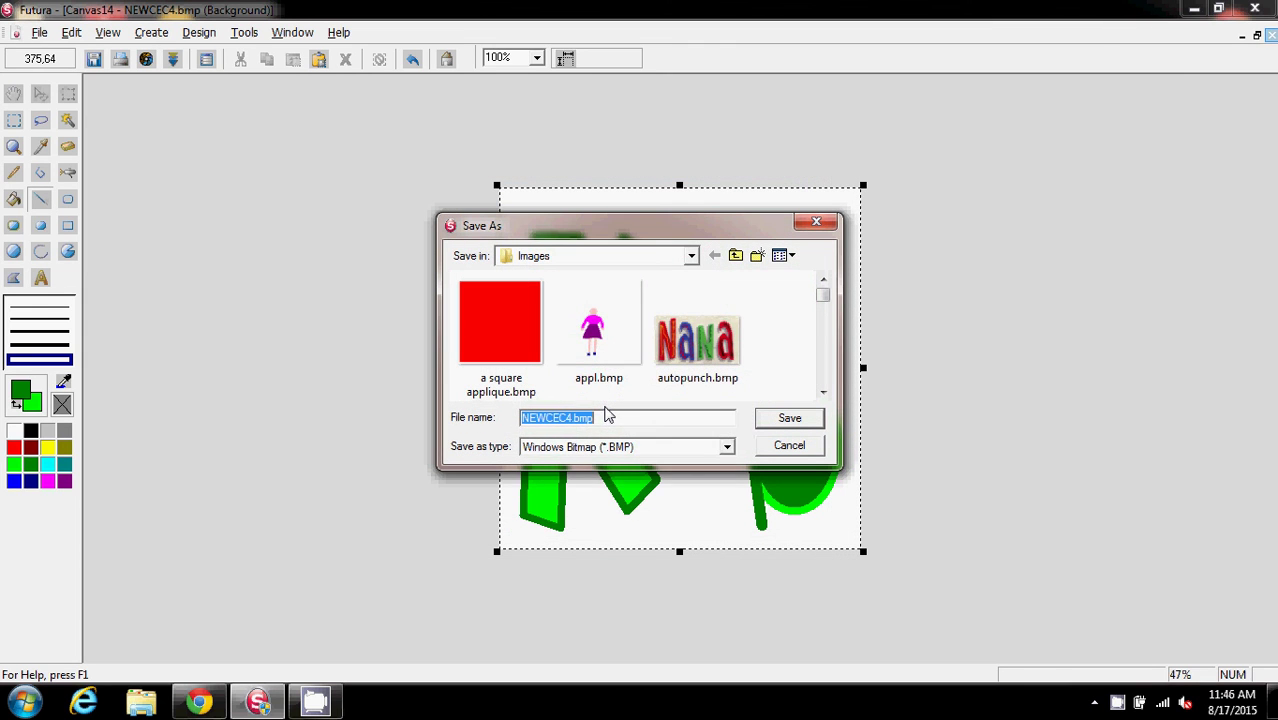
{"action": "type", "text": "kaystxt"}
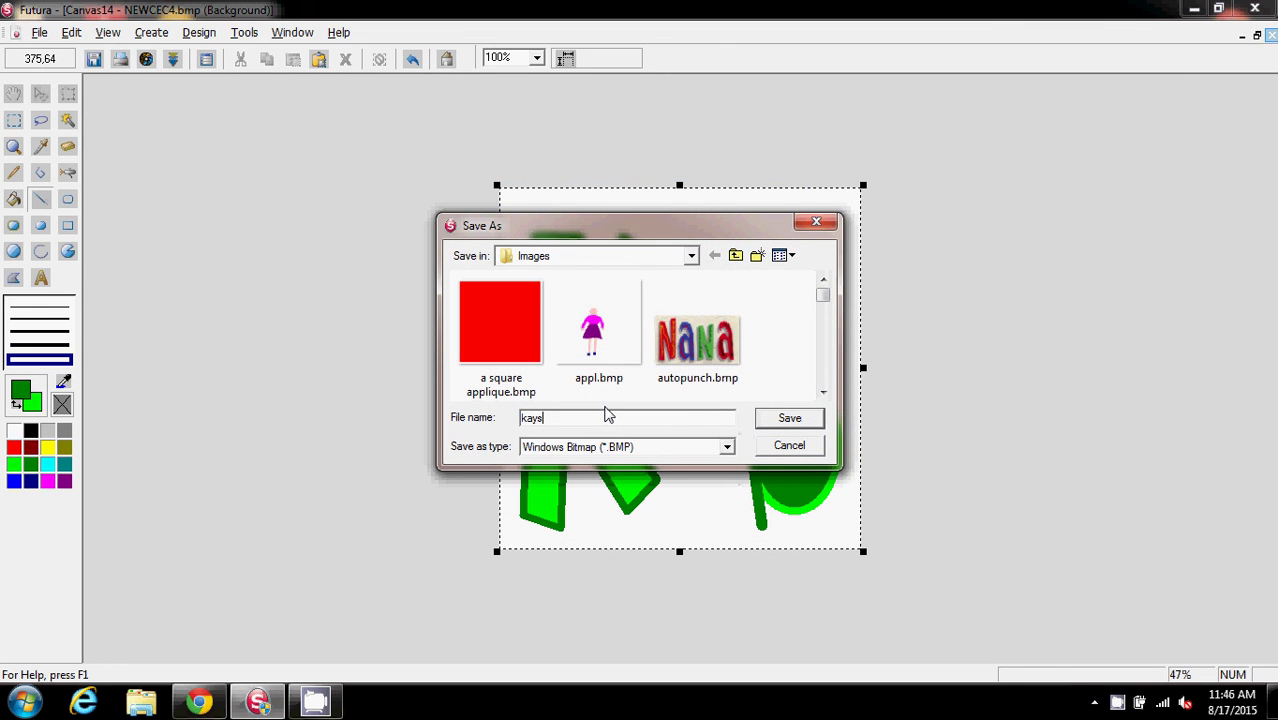
{"action": "left_click", "coordinate": [789, 418]}
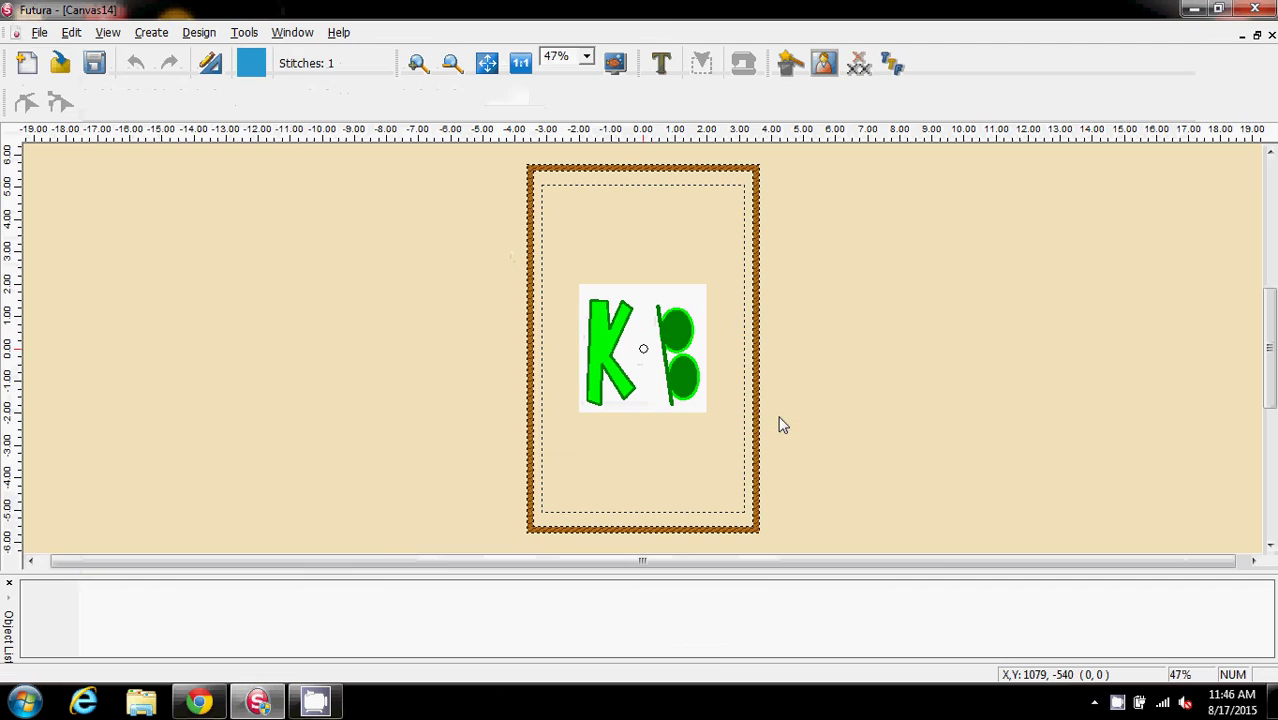
Start the Autopunch wizard on the uncropped KB image and set the dimension units to inches.
{"action": "left_click", "coordinate": [148, 33]}
{"action": "left_click", "coordinate": [180, 126]}
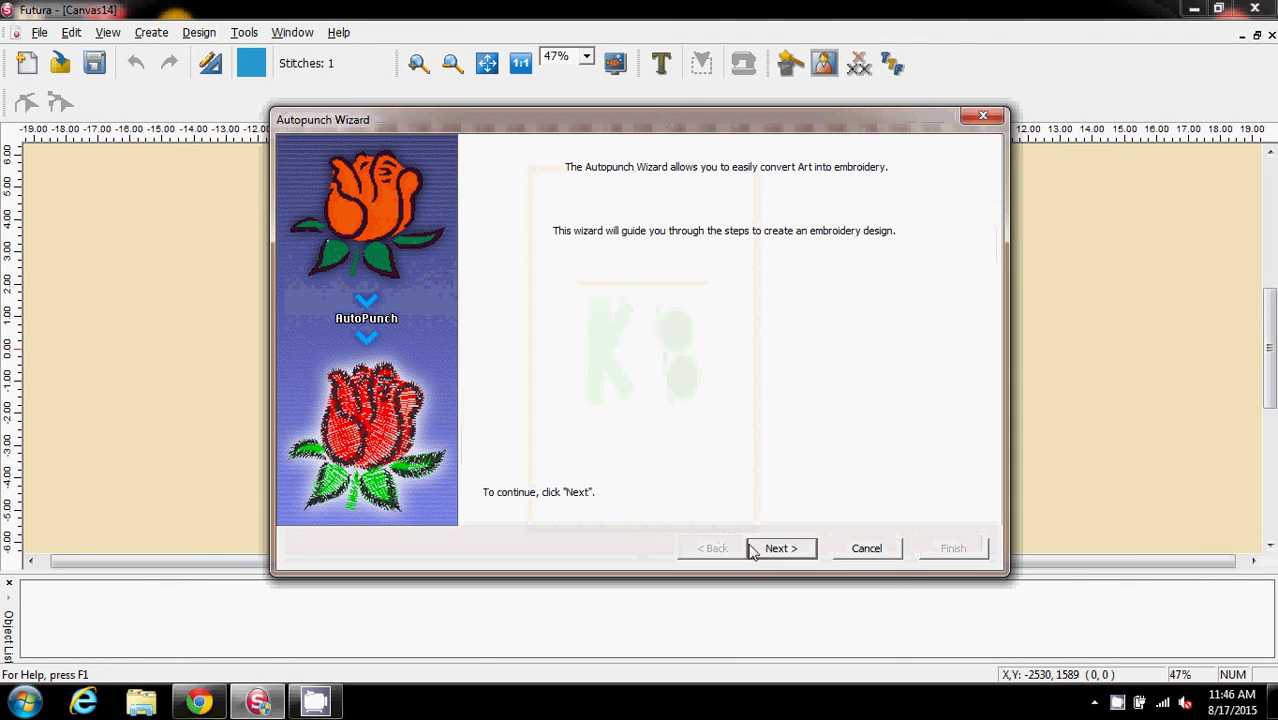
{"action": "left_click", "coordinate": [775, 550]}
{"action": "left_click", "coordinate": [778, 550]}
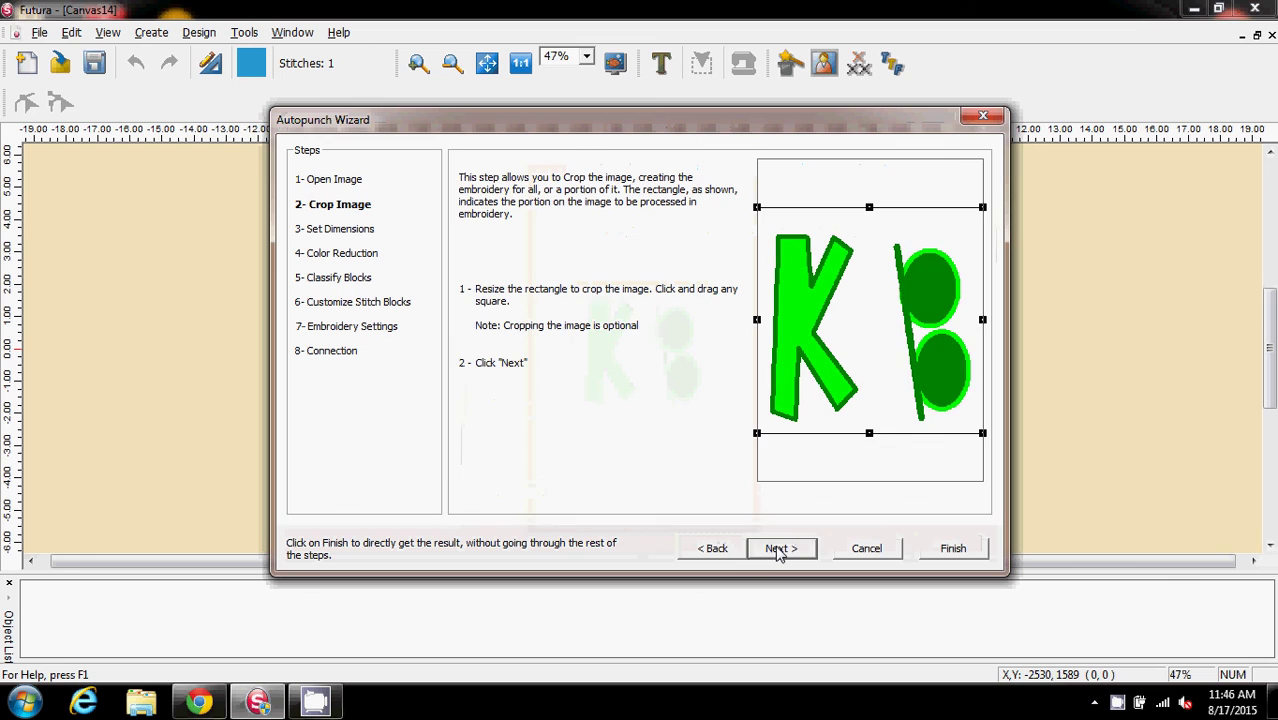
{"action": "left_click", "coordinate": [778, 550]}
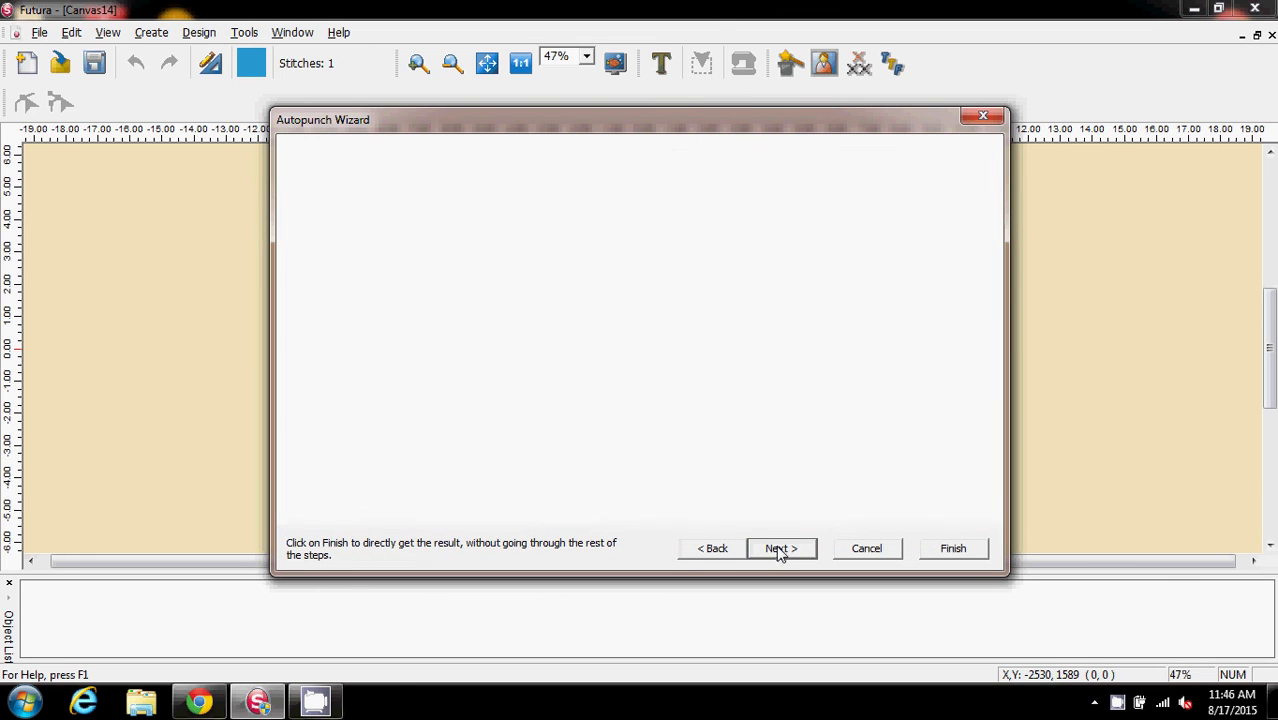
{"action": "left_click", "coordinate": [645, 437]}
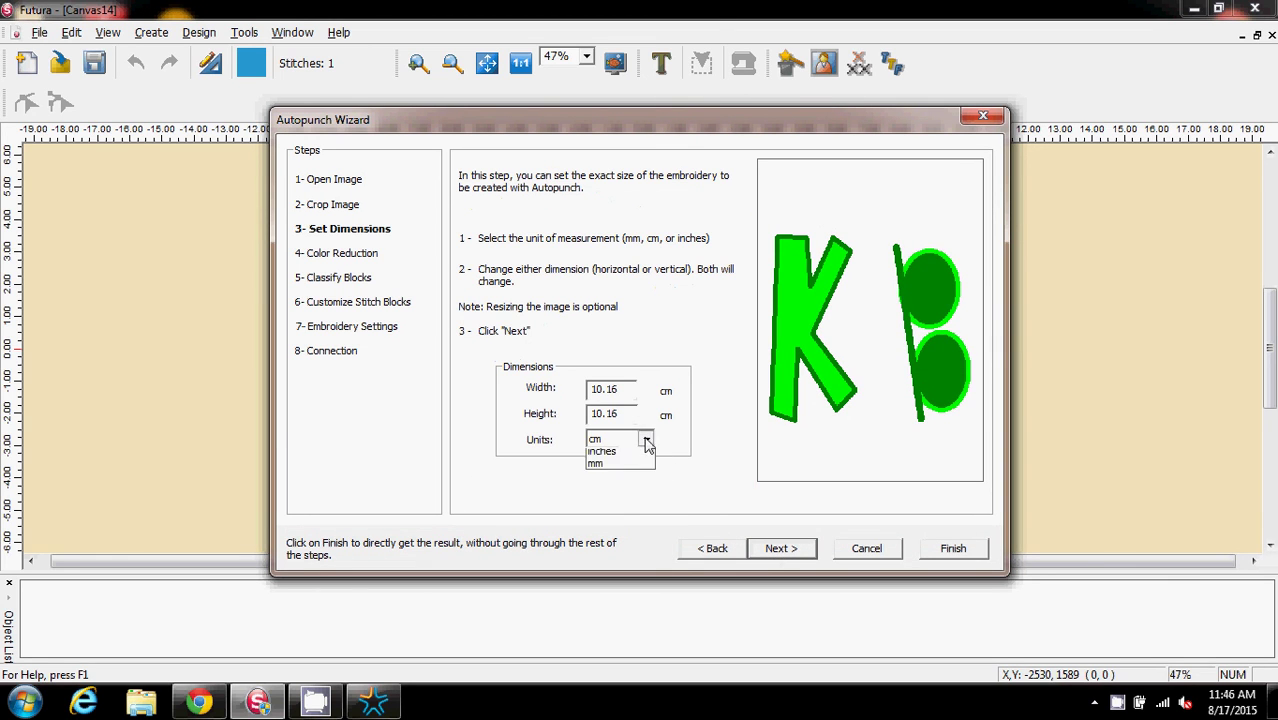
{"action": "left_click", "coordinate": [636, 466]}
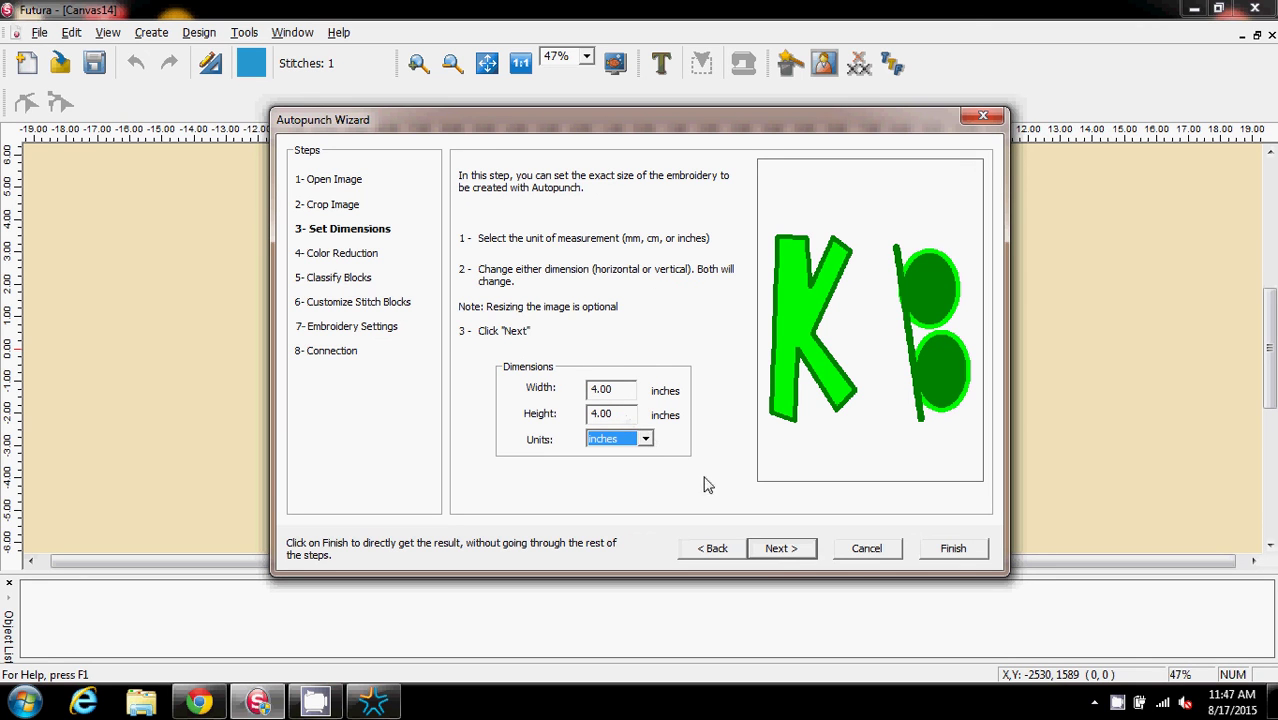
Exclude blocks that have the same color as the background and generate the KB embroidery with the default manual fabric settings.
{"action": "left_click", "coordinate": [781, 551]}
{"action": "left_click", "coordinate": [781, 549]}
{"action": "left_click", "coordinate": [781, 549]}
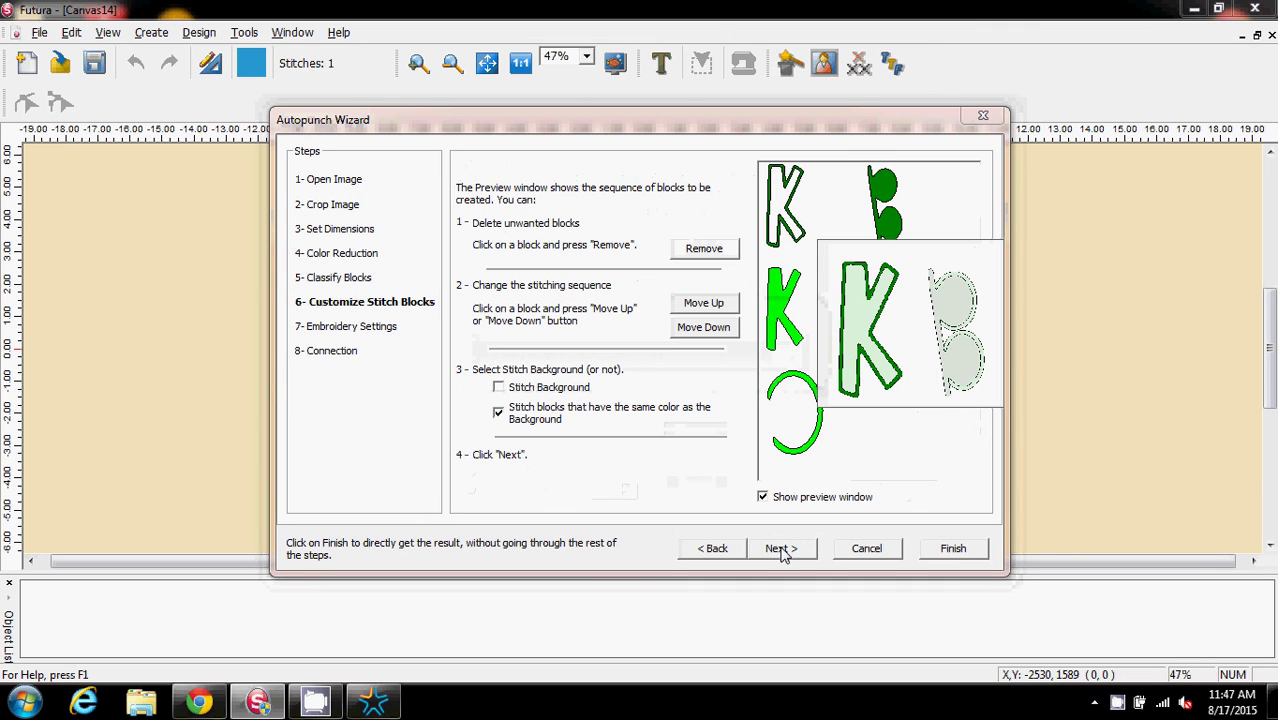
{"action": "left_click", "coordinate": [499, 412]}
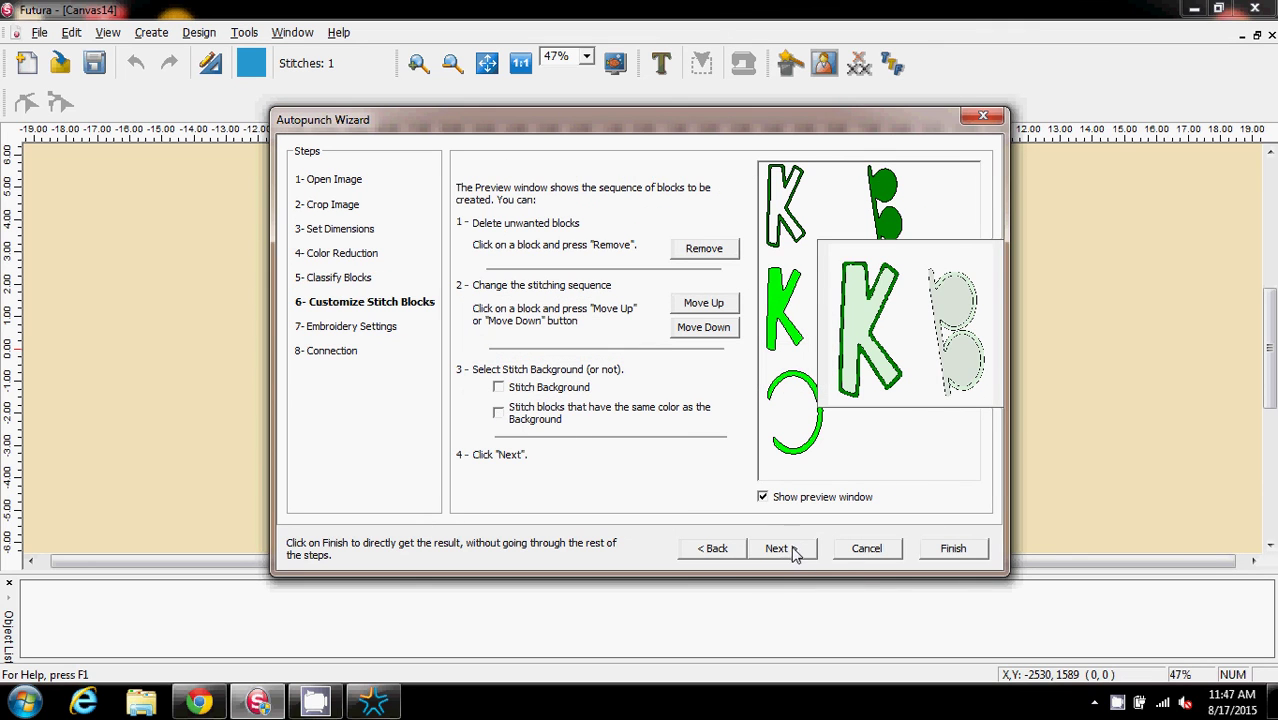
{"action": "left_click", "coordinate": [781, 549]}
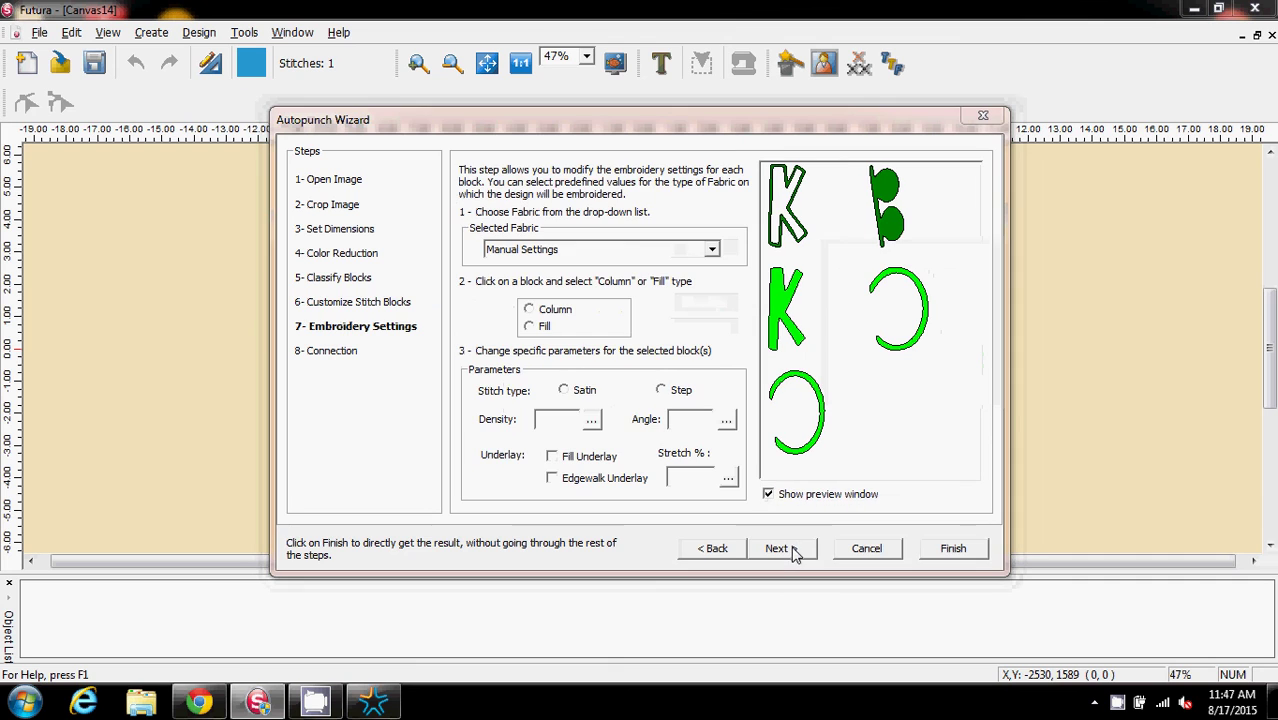
{"action": "left_click", "coordinate": [950, 550]}
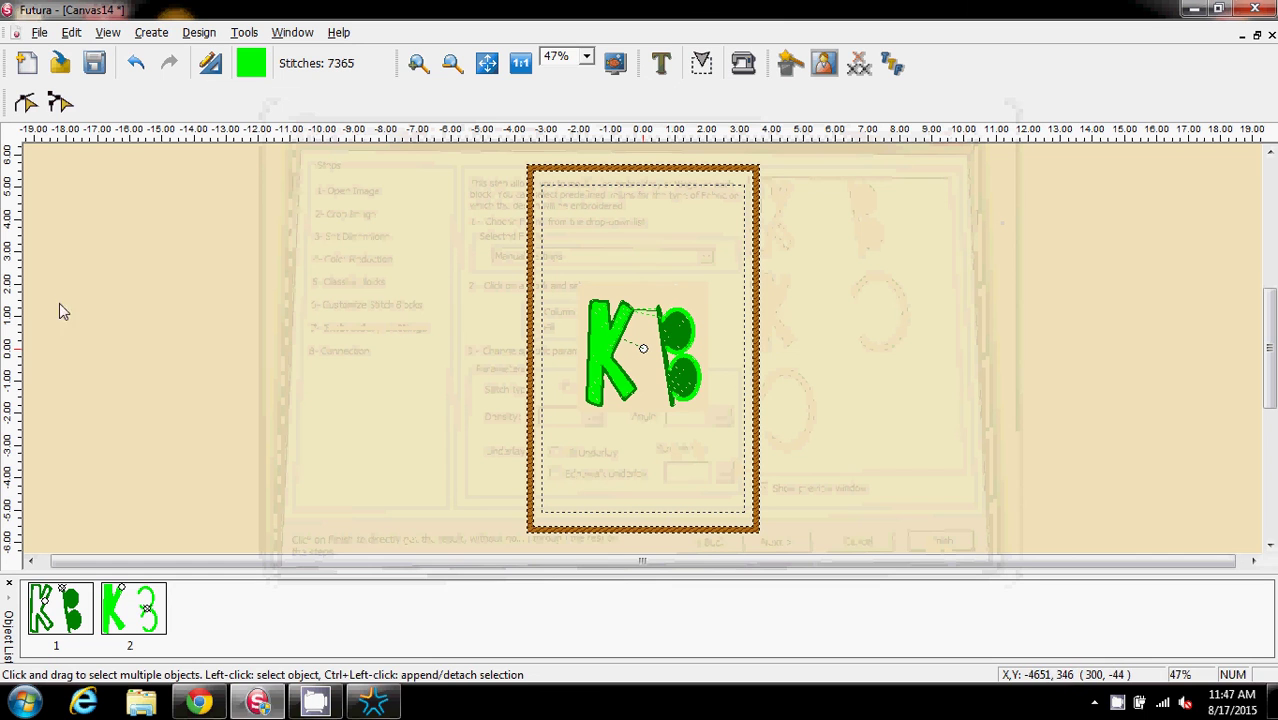
Display the KB embroidery at 100% zoom in realistic view.
{"action": "left_click", "coordinate": [586, 56]}
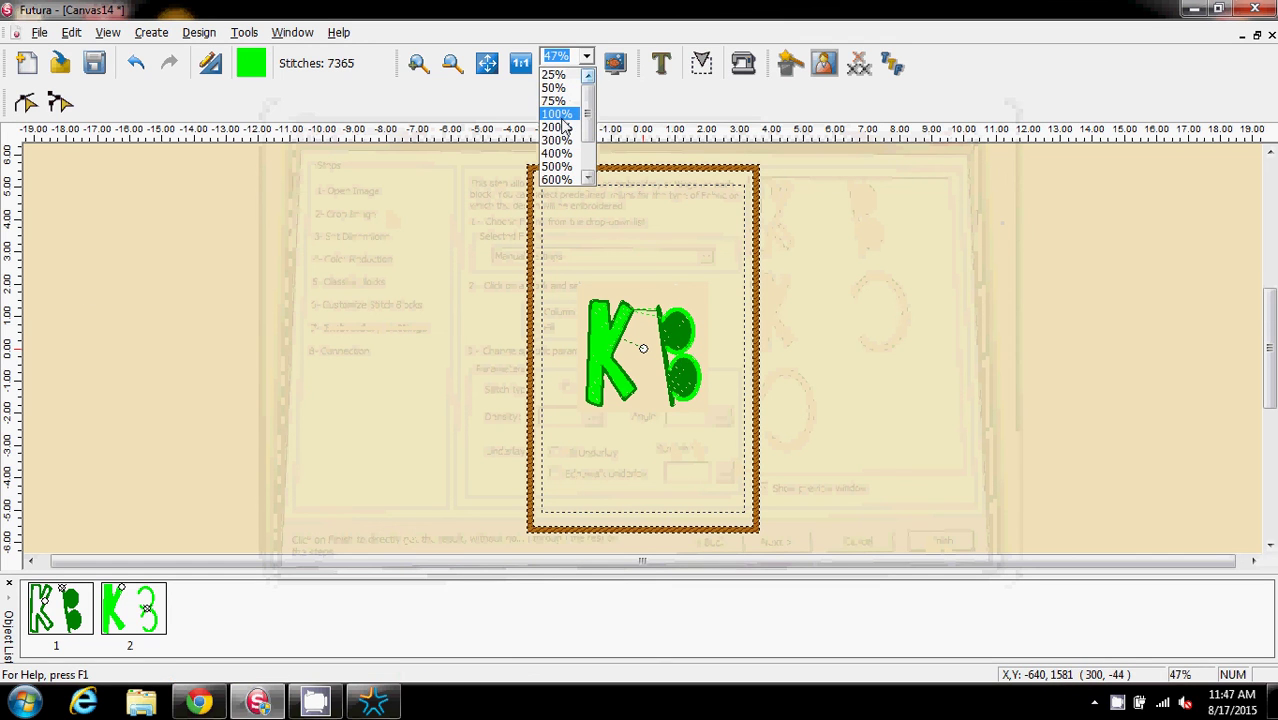
{"action": "left_click", "coordinate": [557, 114]}
{"action": "left_click", "coordinate": [107, 32]}
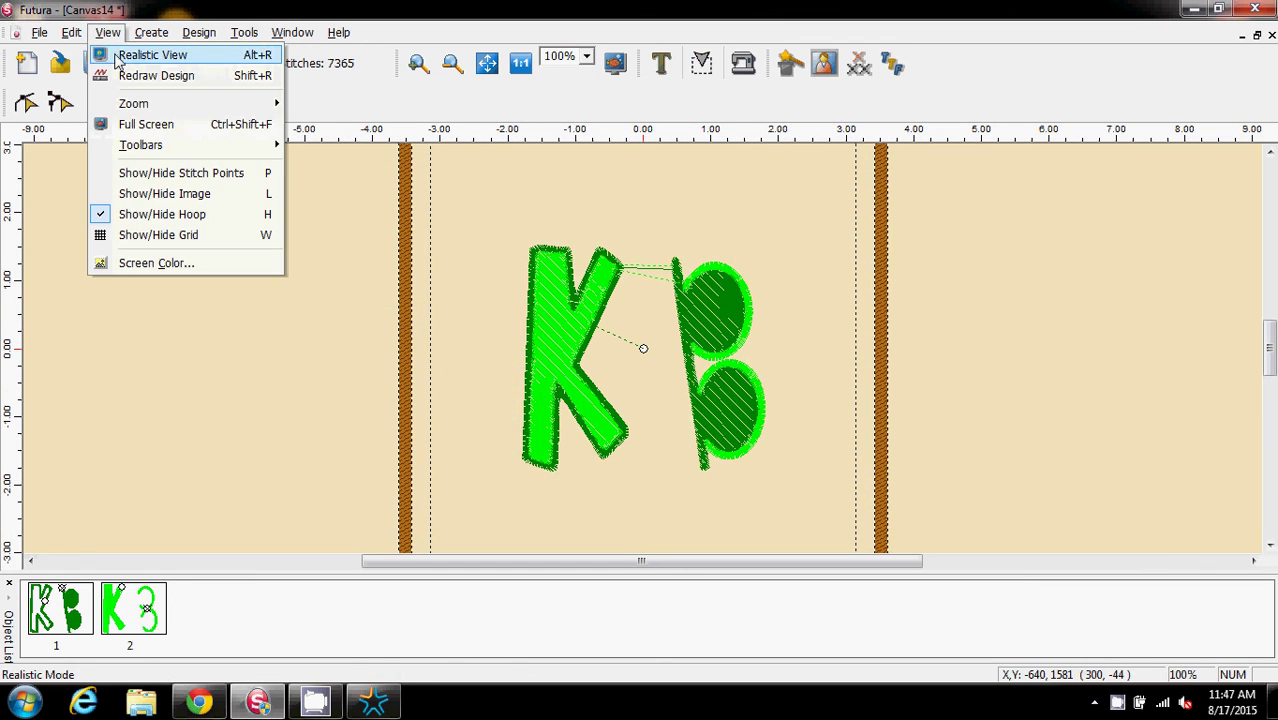
{"action": "left_click", "coordinate": [116, 58]}
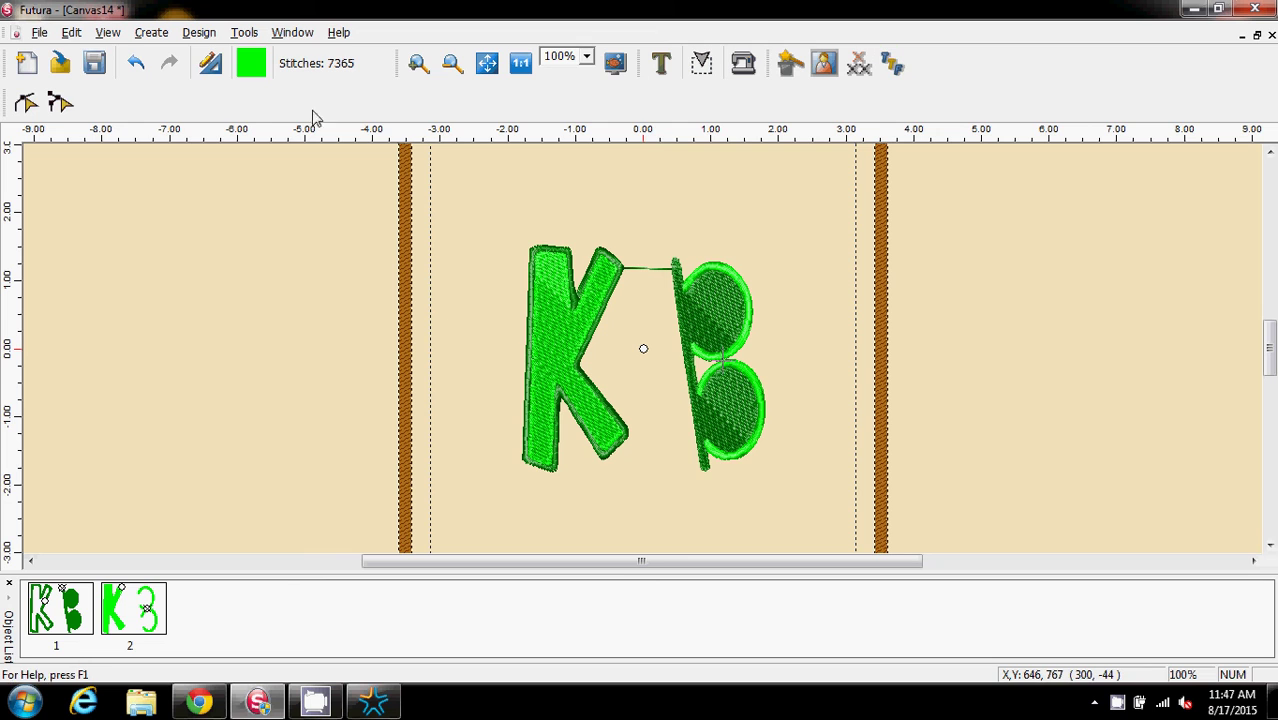
{"action": "left_click", "coordinate": [199, 33]}
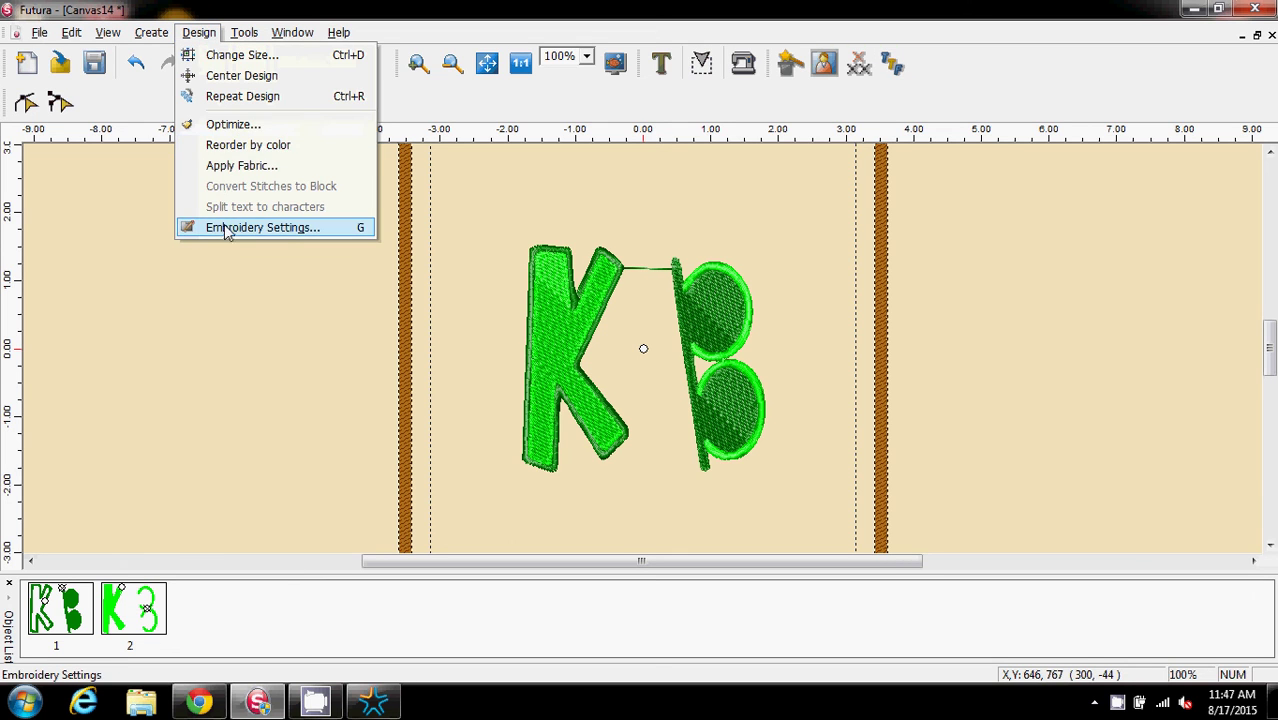
{"action": "mouse_move", "coordinate": [150, 35]}
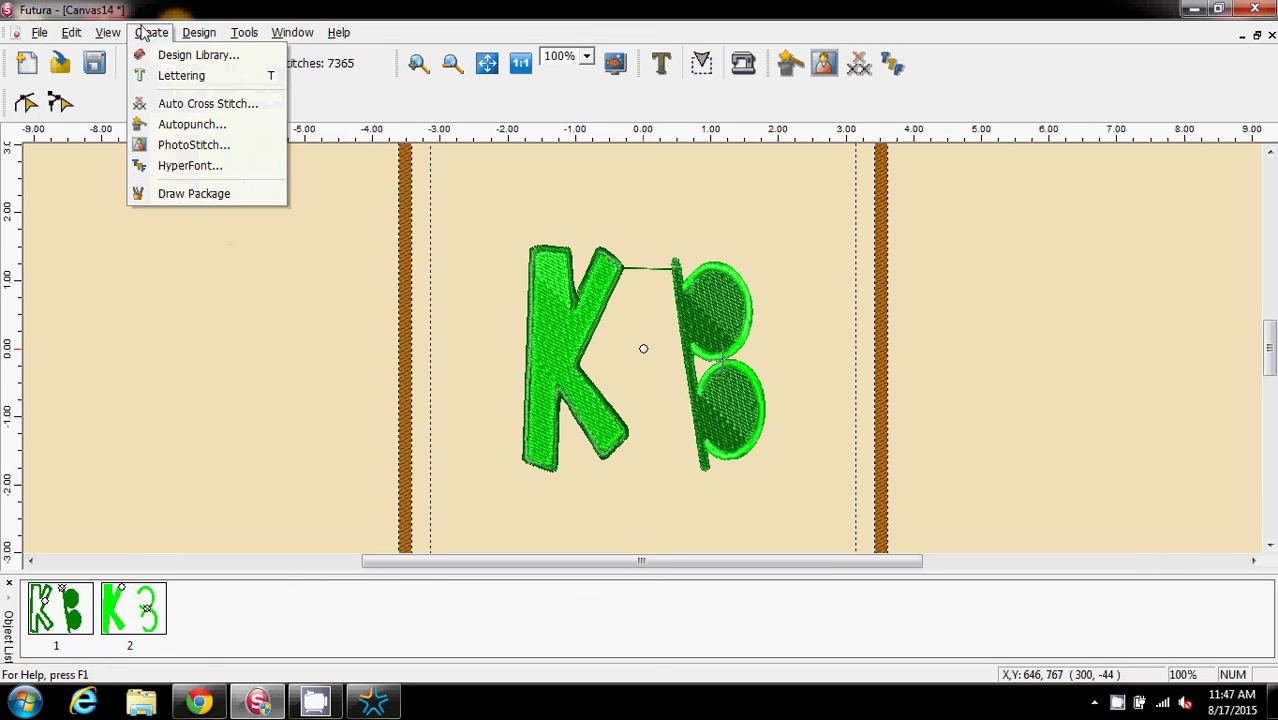
{"action": "key", "text": "Escape"}
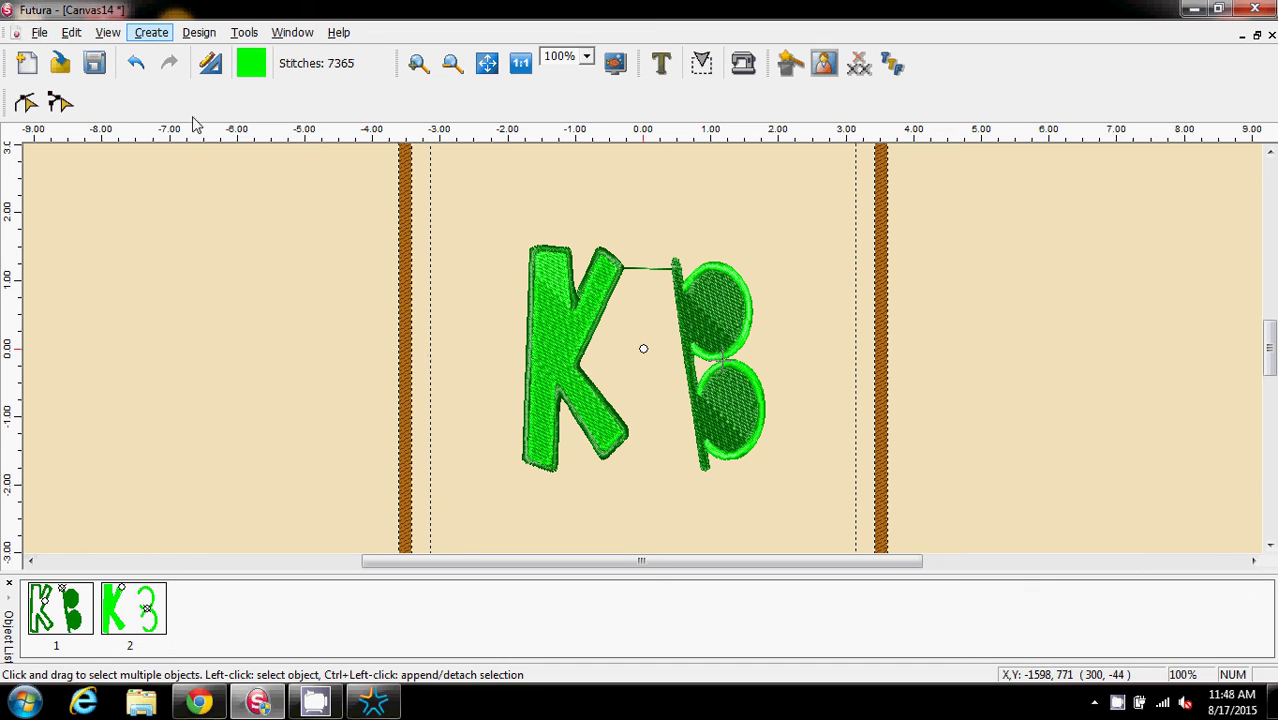
{"action": "key", "text": "Down"}
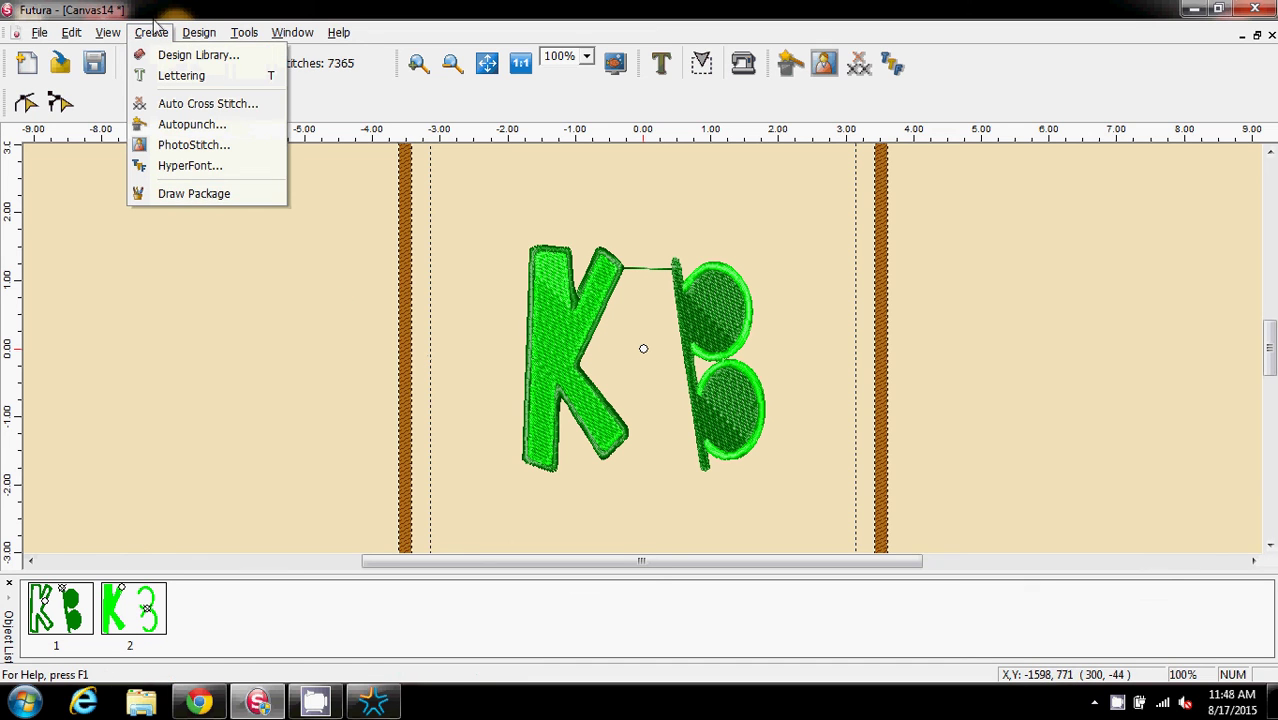
{"action": "left_click", "coordinate": [158, 30]}
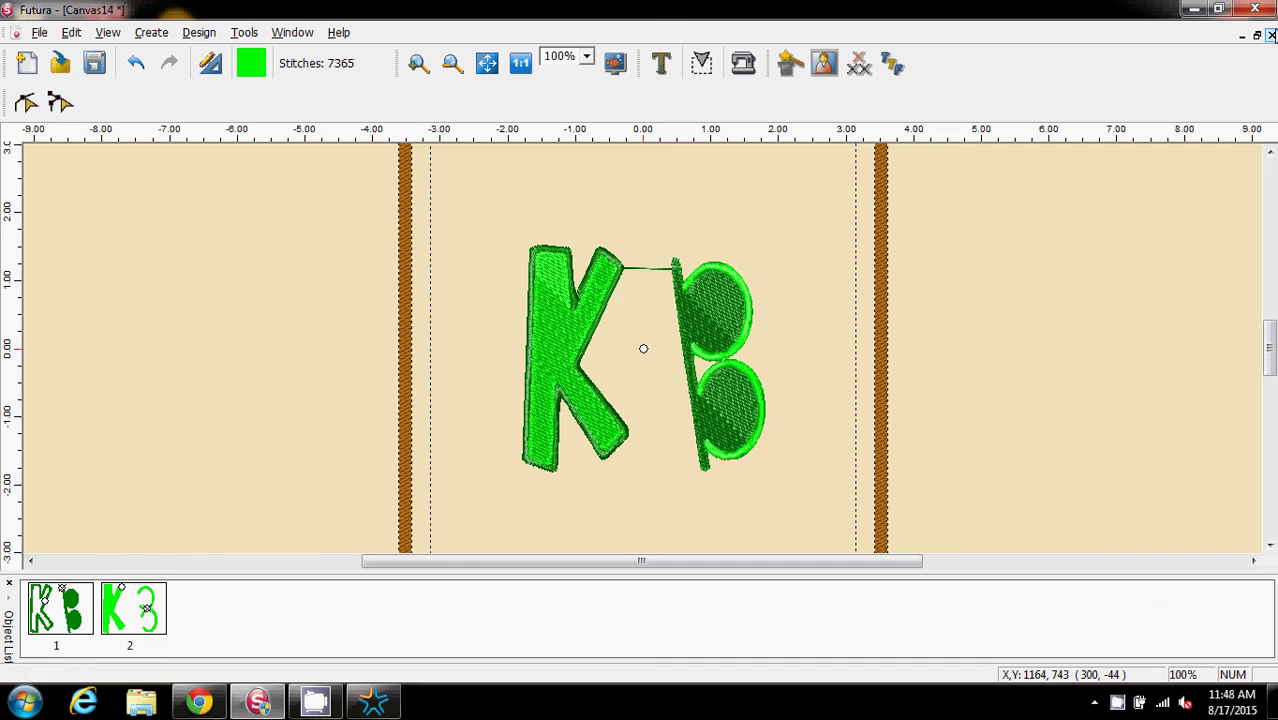
Close the KB embroidery design without saving its changes.
{"action": "left_click", "coordinate": [1271, 35]}
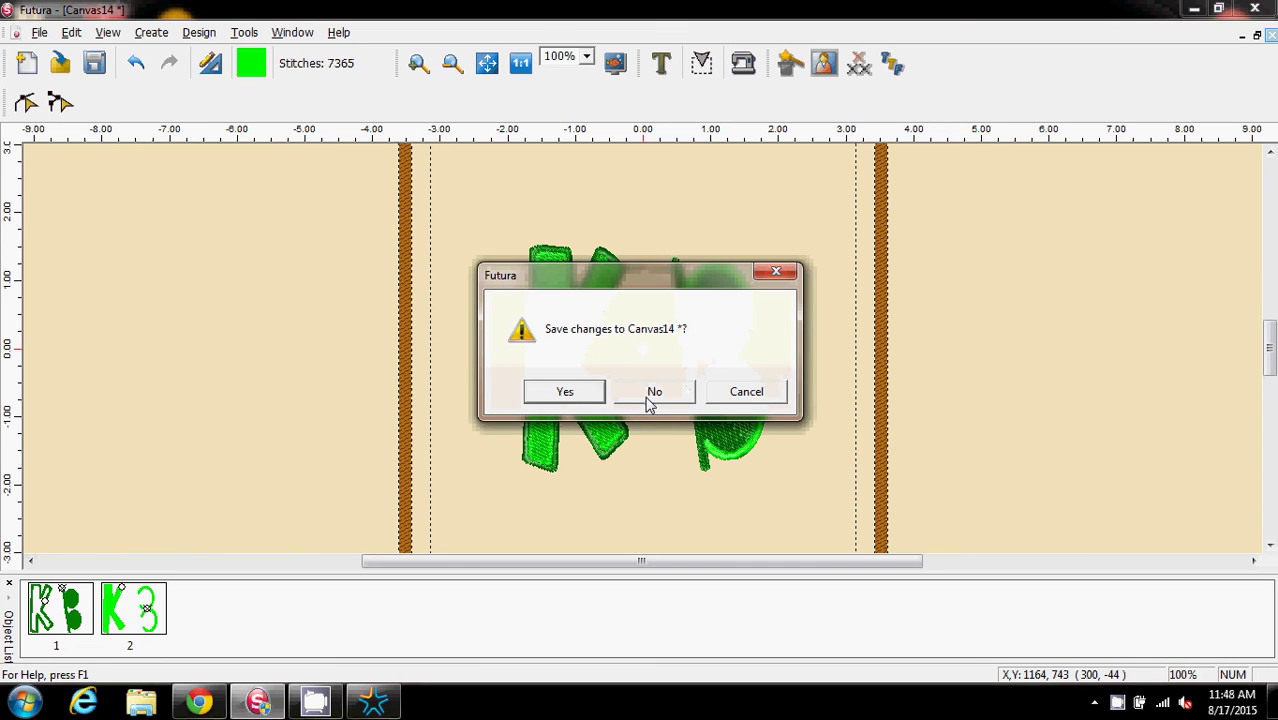
{"action": "left_click", "coordinate": [652, 395]}
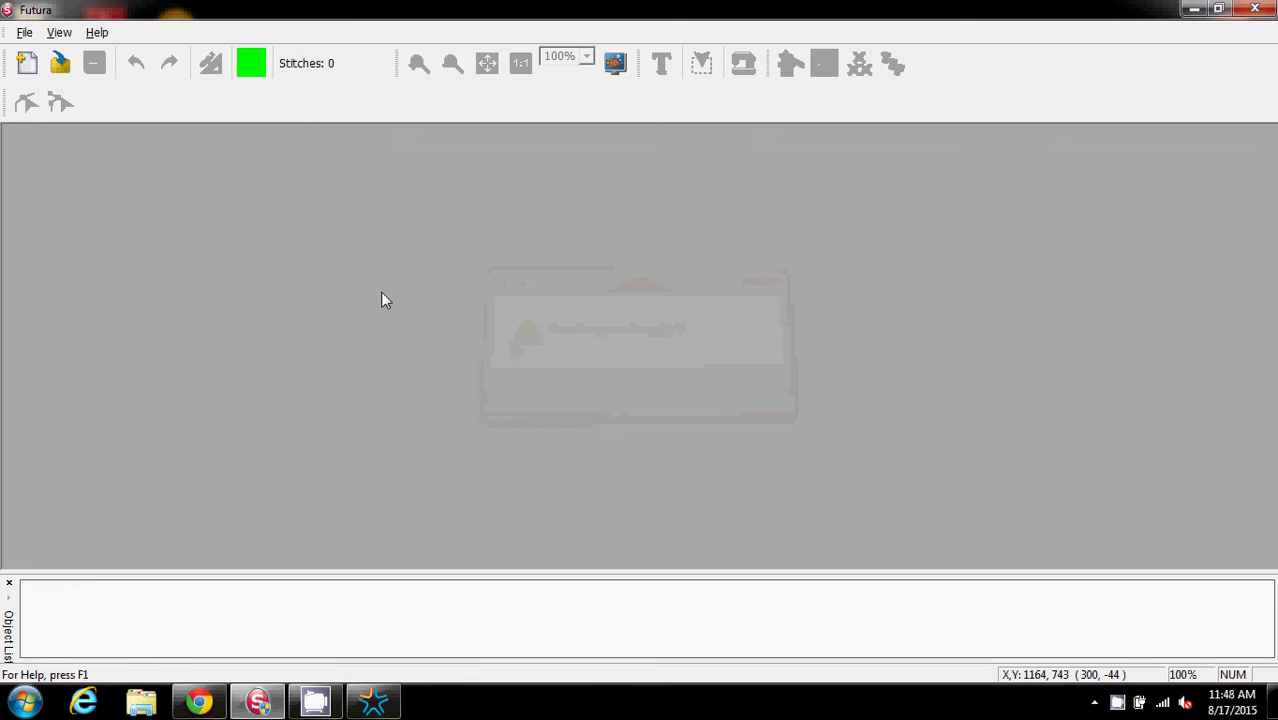